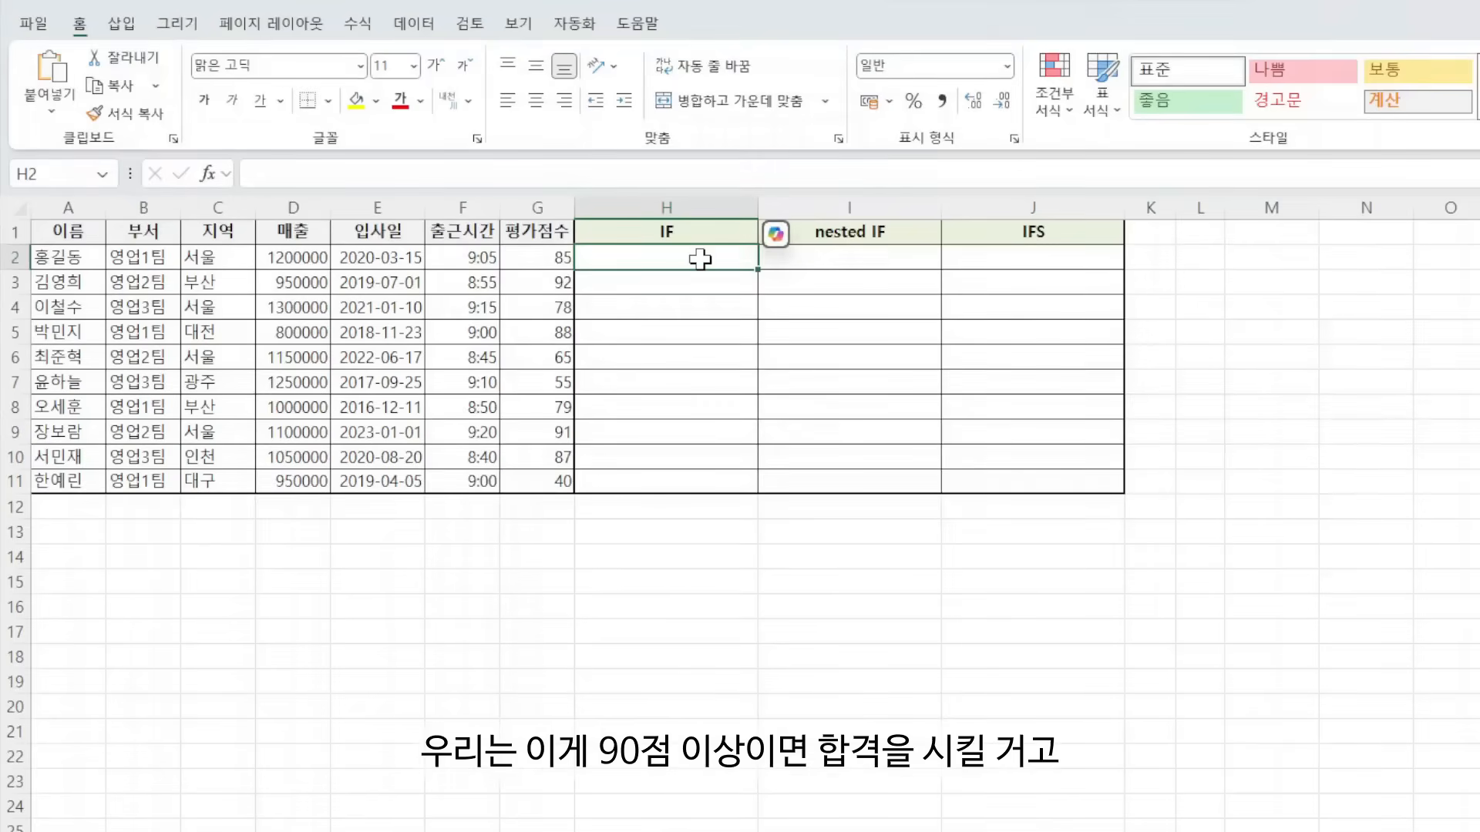
- Enter the formula =IF(G2>=90,"합격","불합격") in H2
text(=)
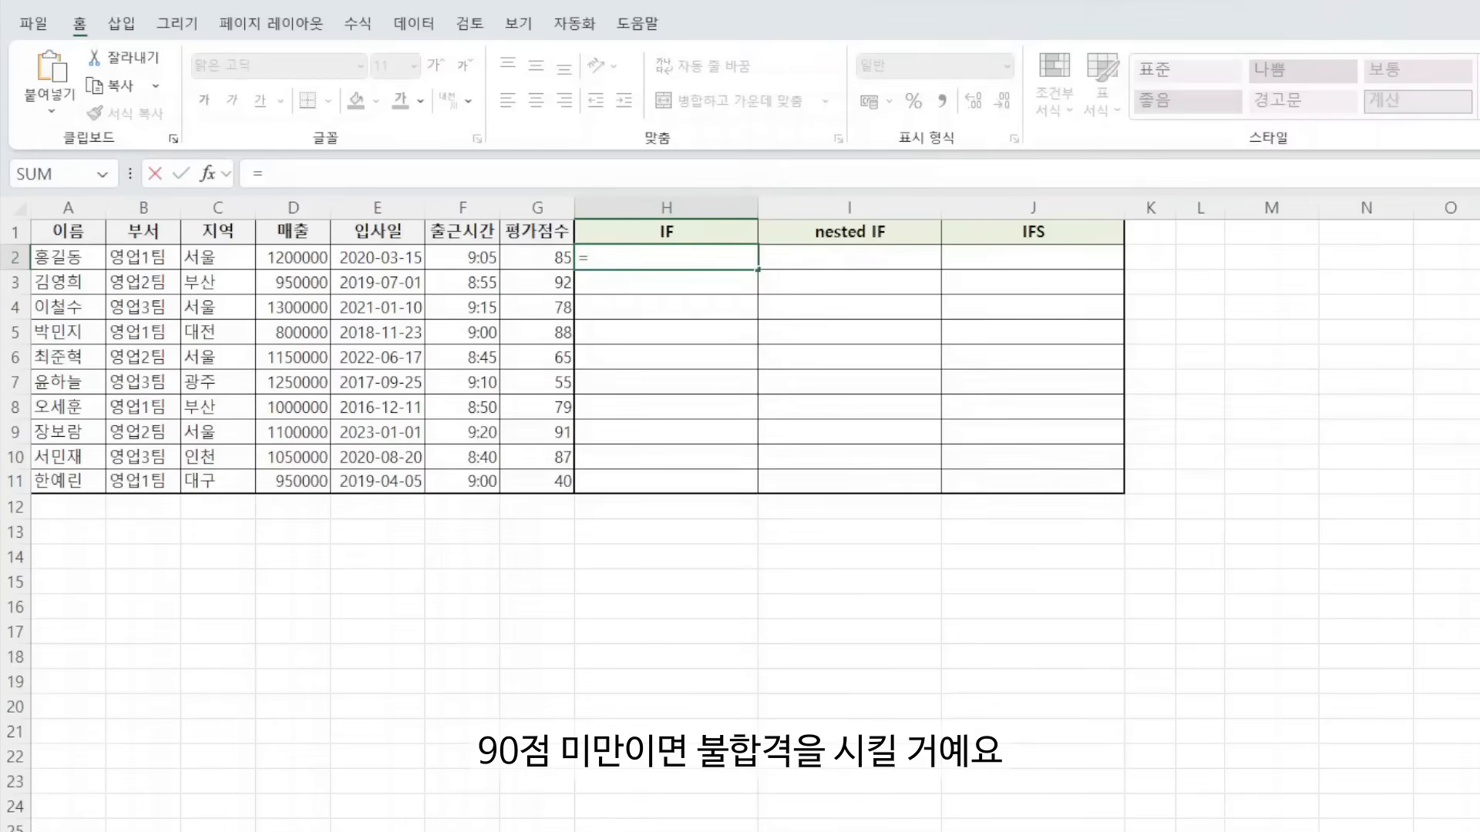
text(ㅑ)
key(BackSpace)
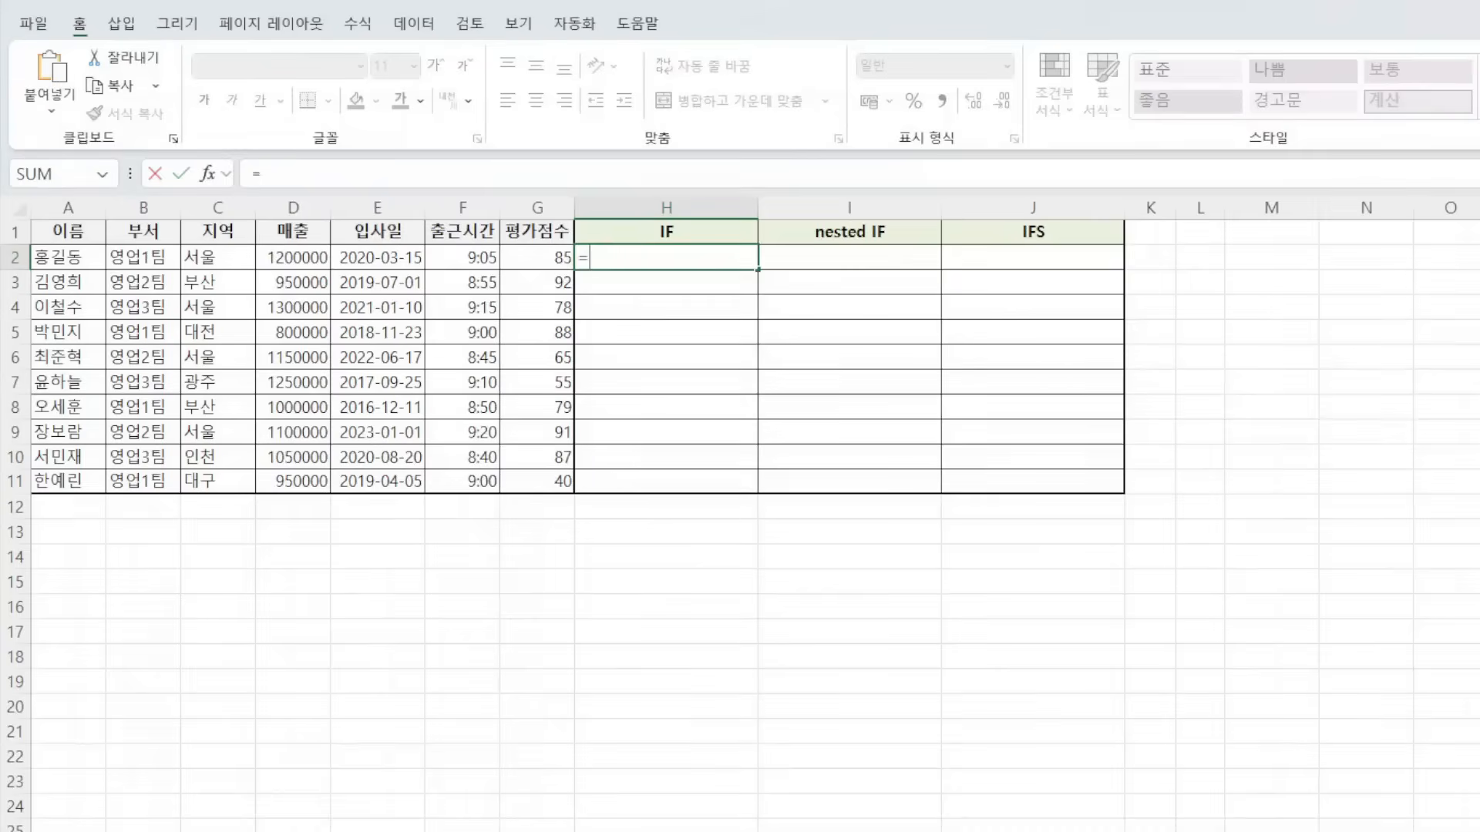
text(if()
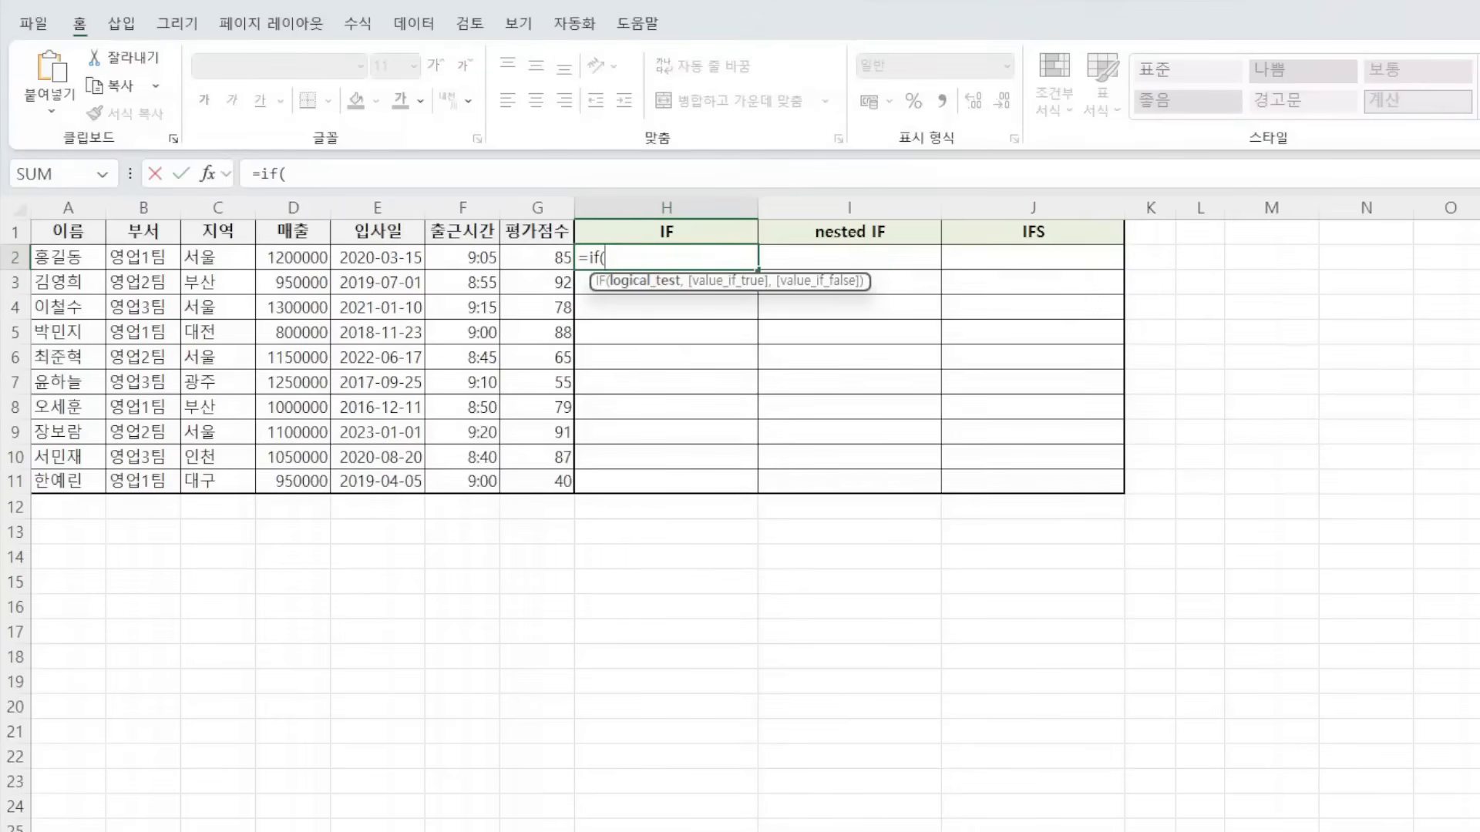
click(552, 259)
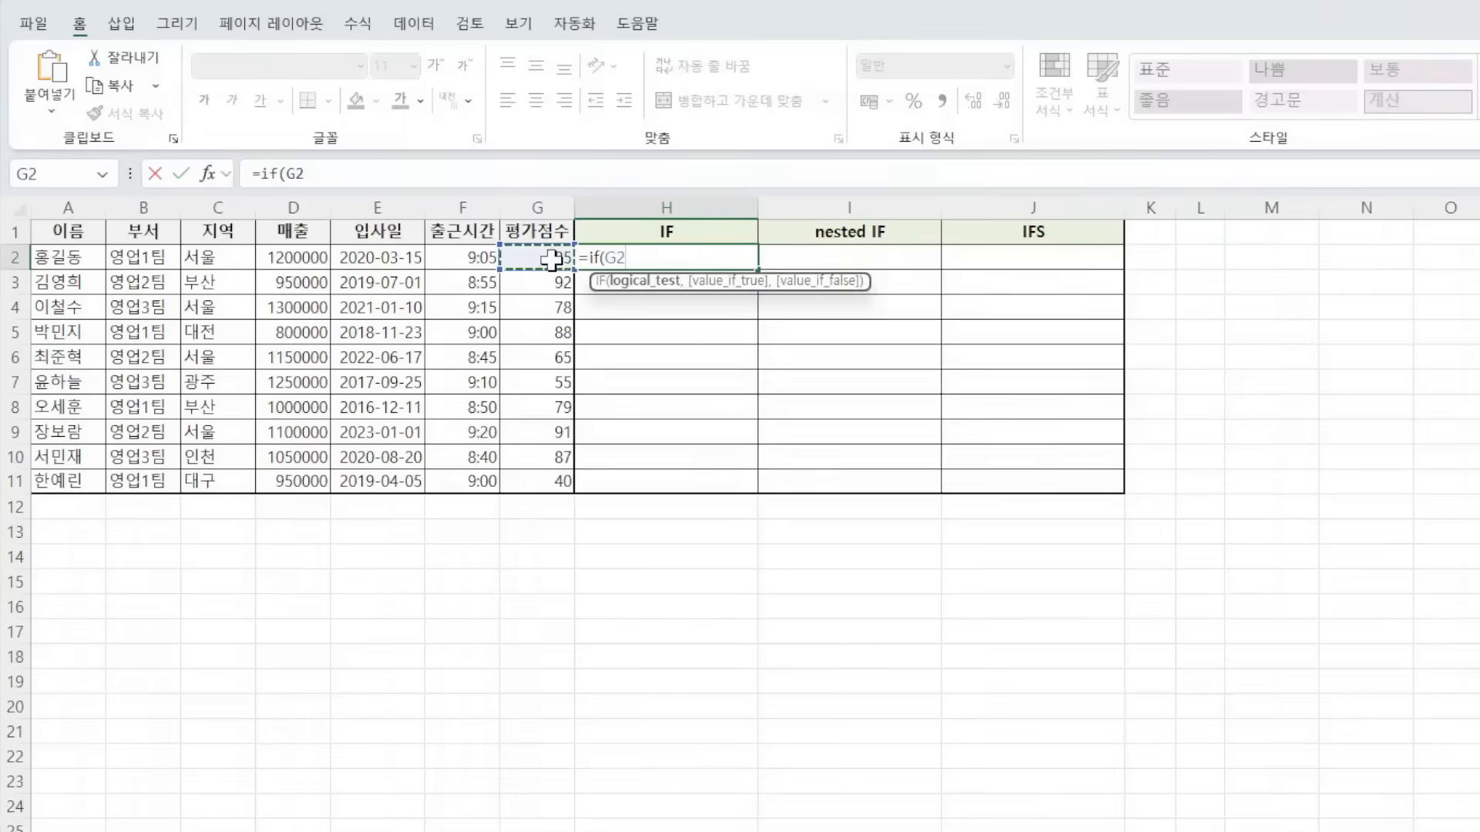
text(>=90)
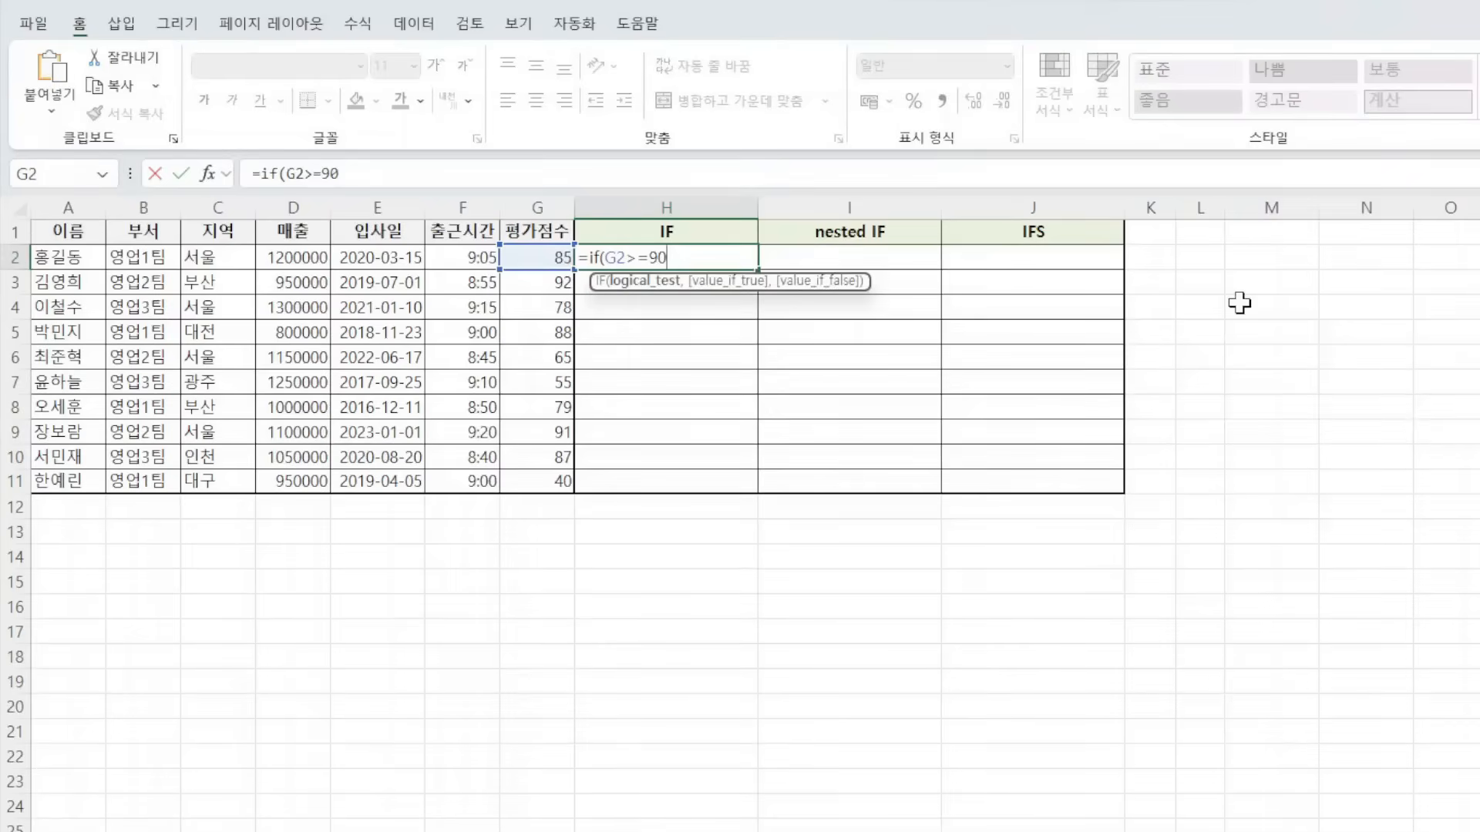
text(,)
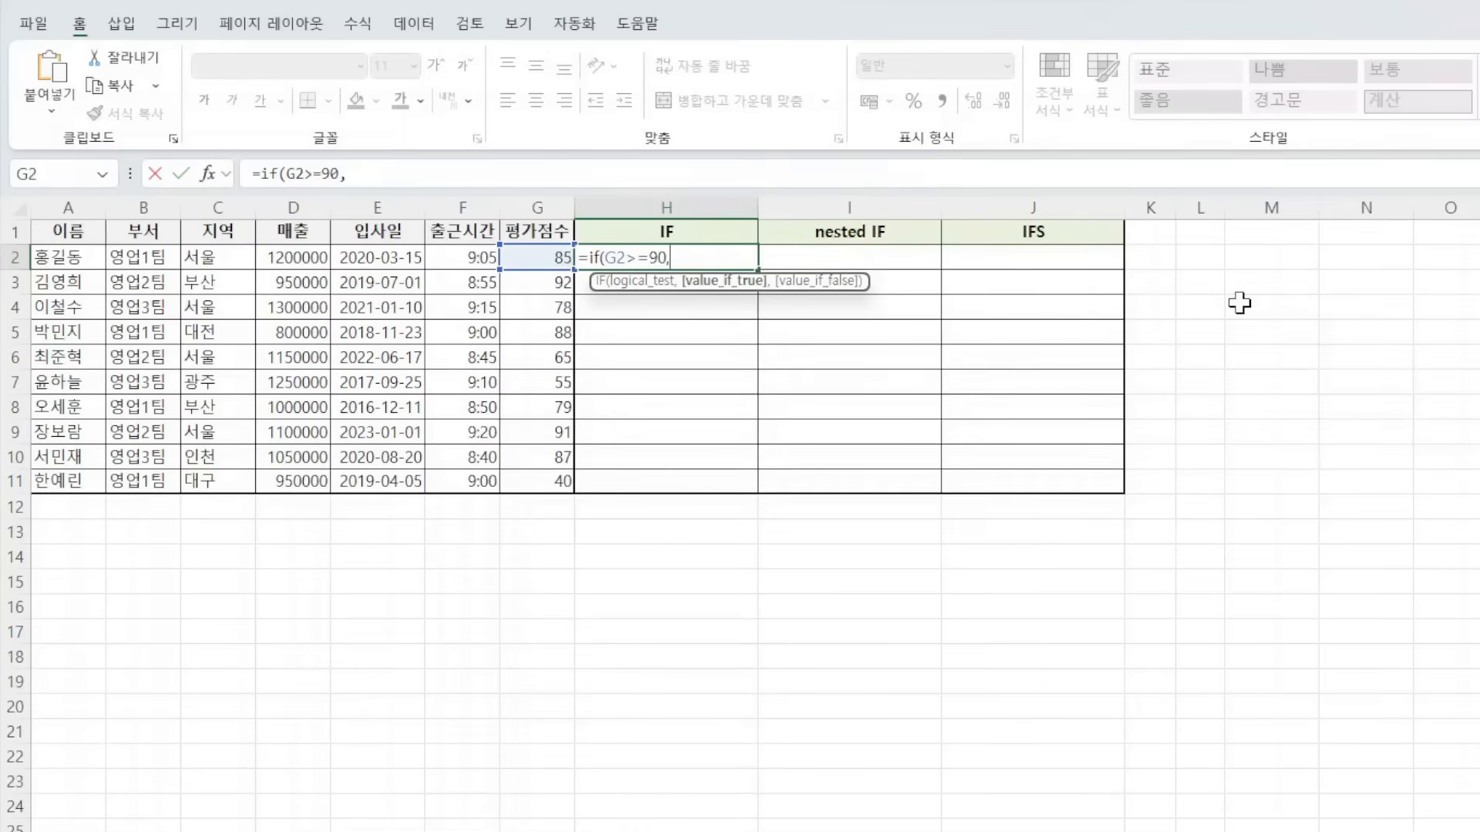
text("합격",)
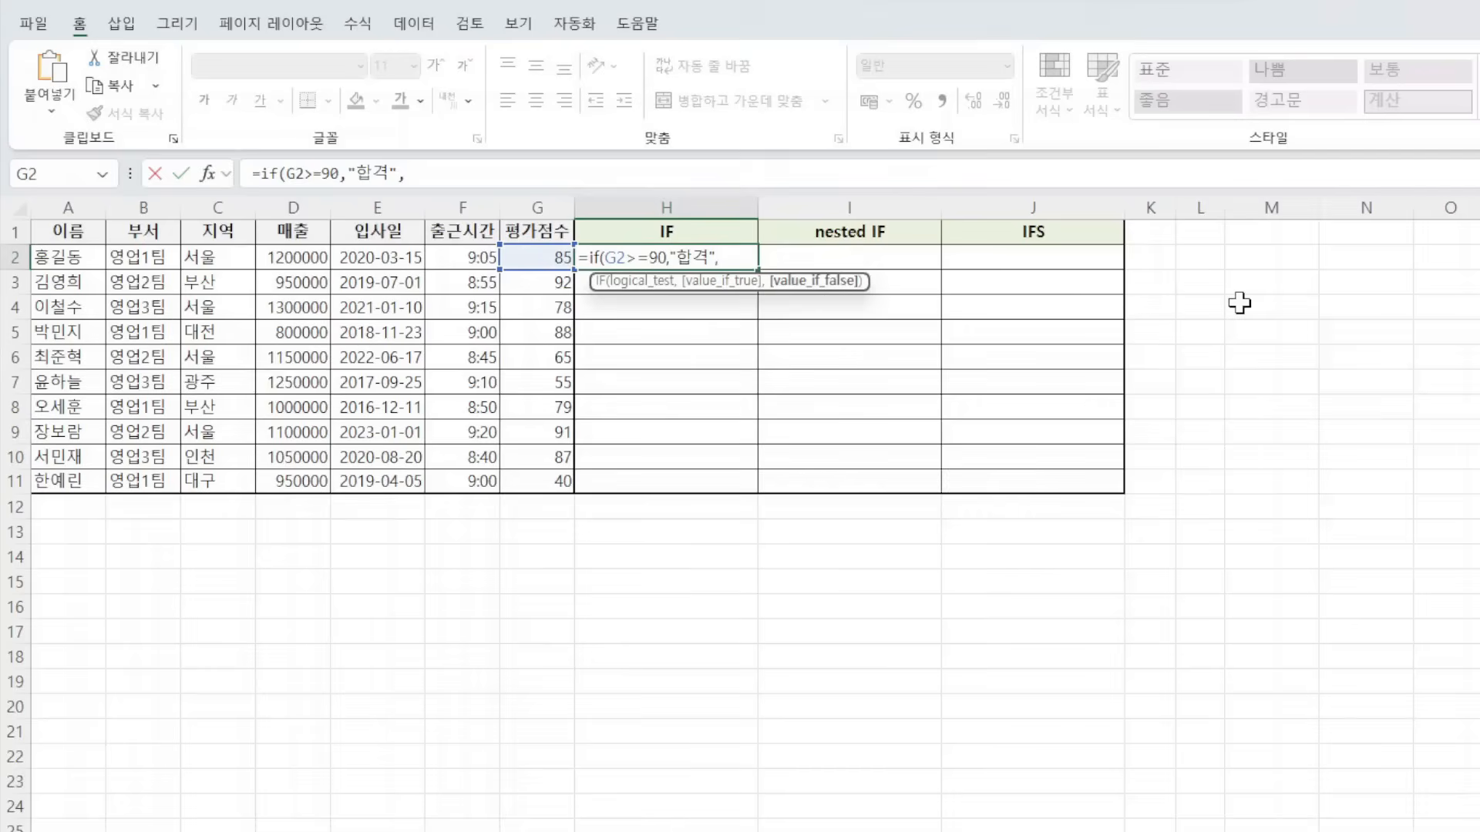
text("불합격"))
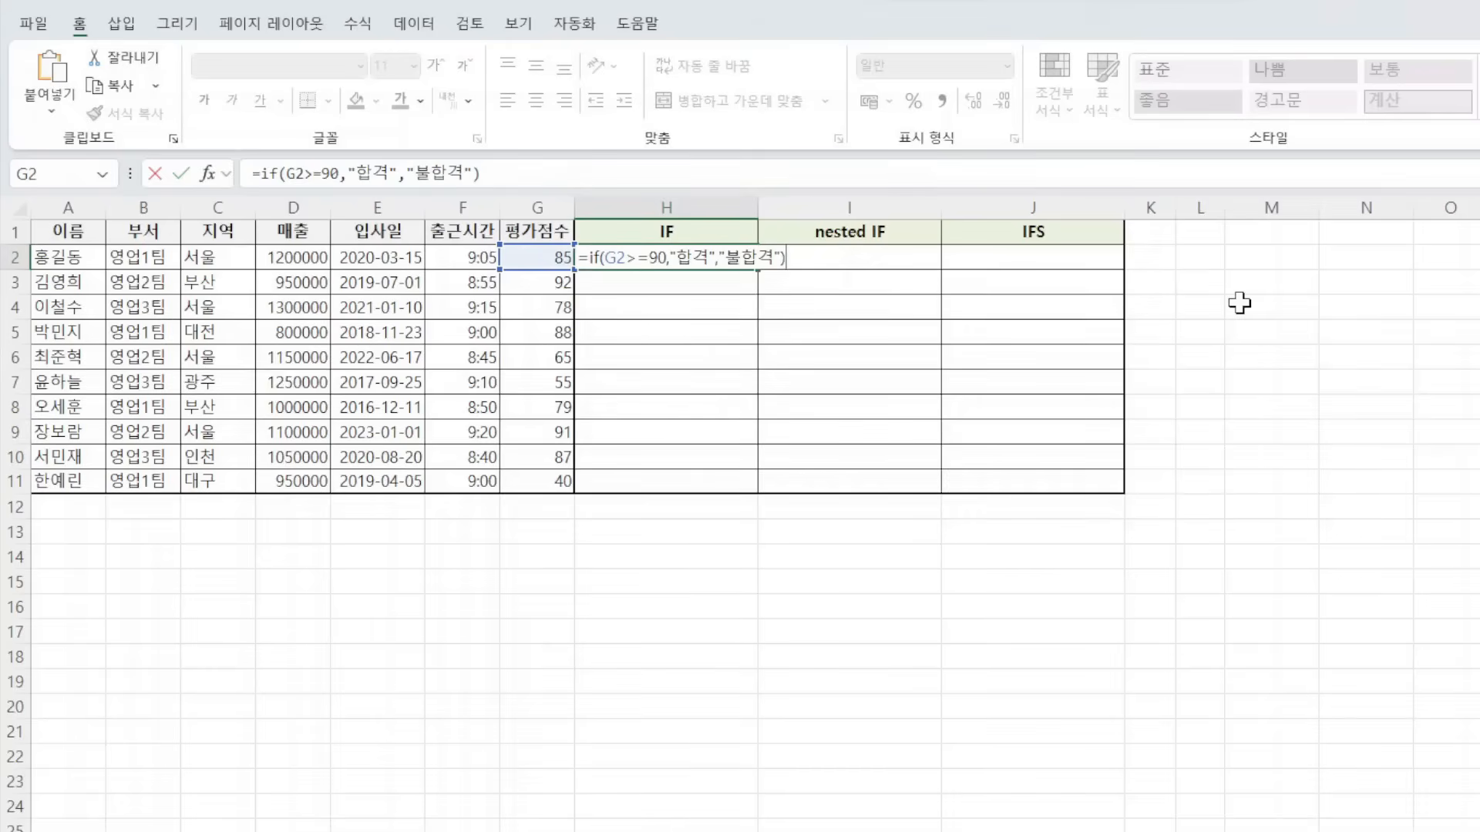
key(ctrl+Return)
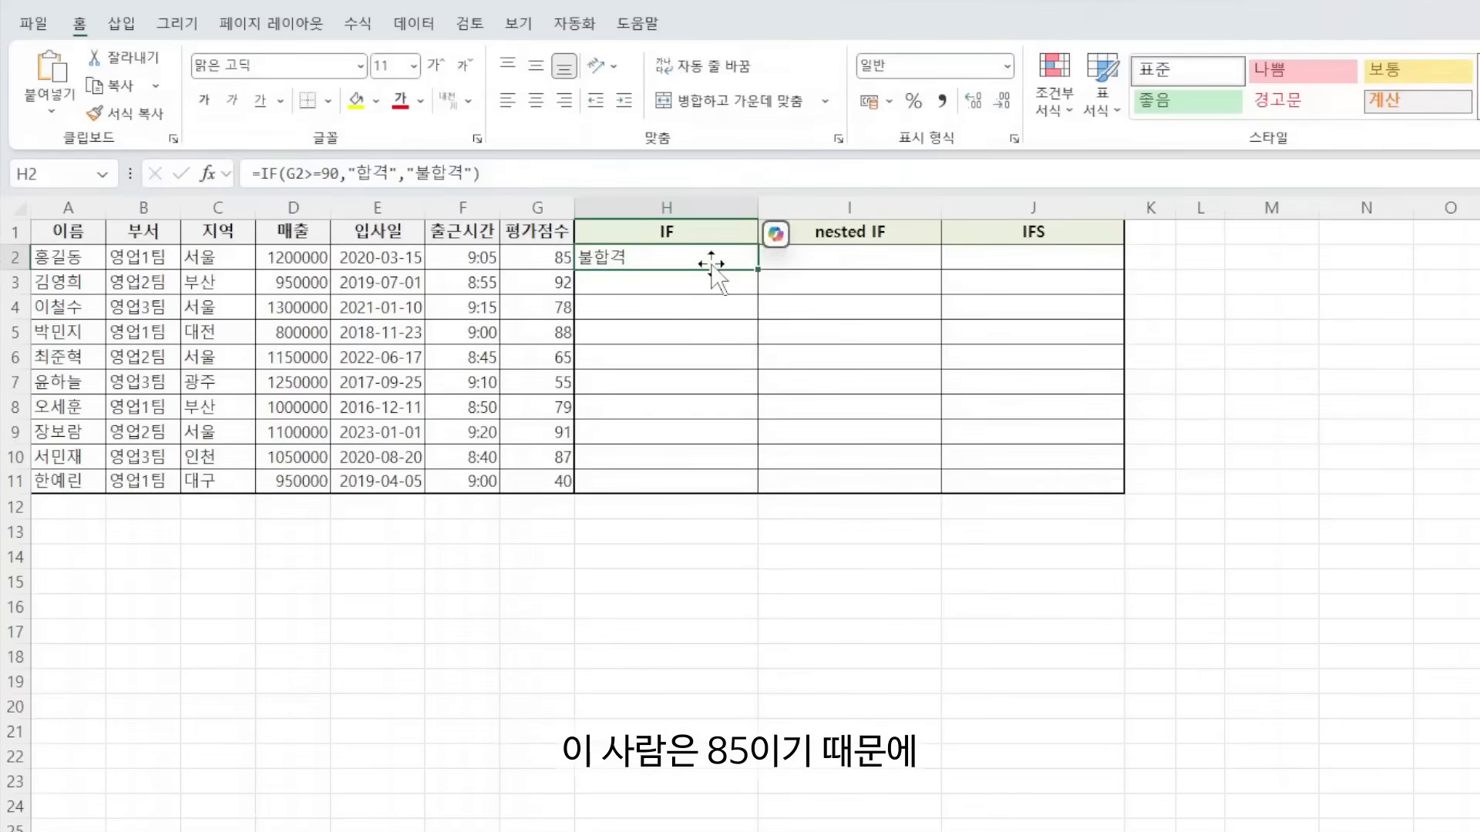
- Fill the IF formula from H2 down to H11 and check the copied formulas in H3 and H9
drag(758, 270, 776, 488)
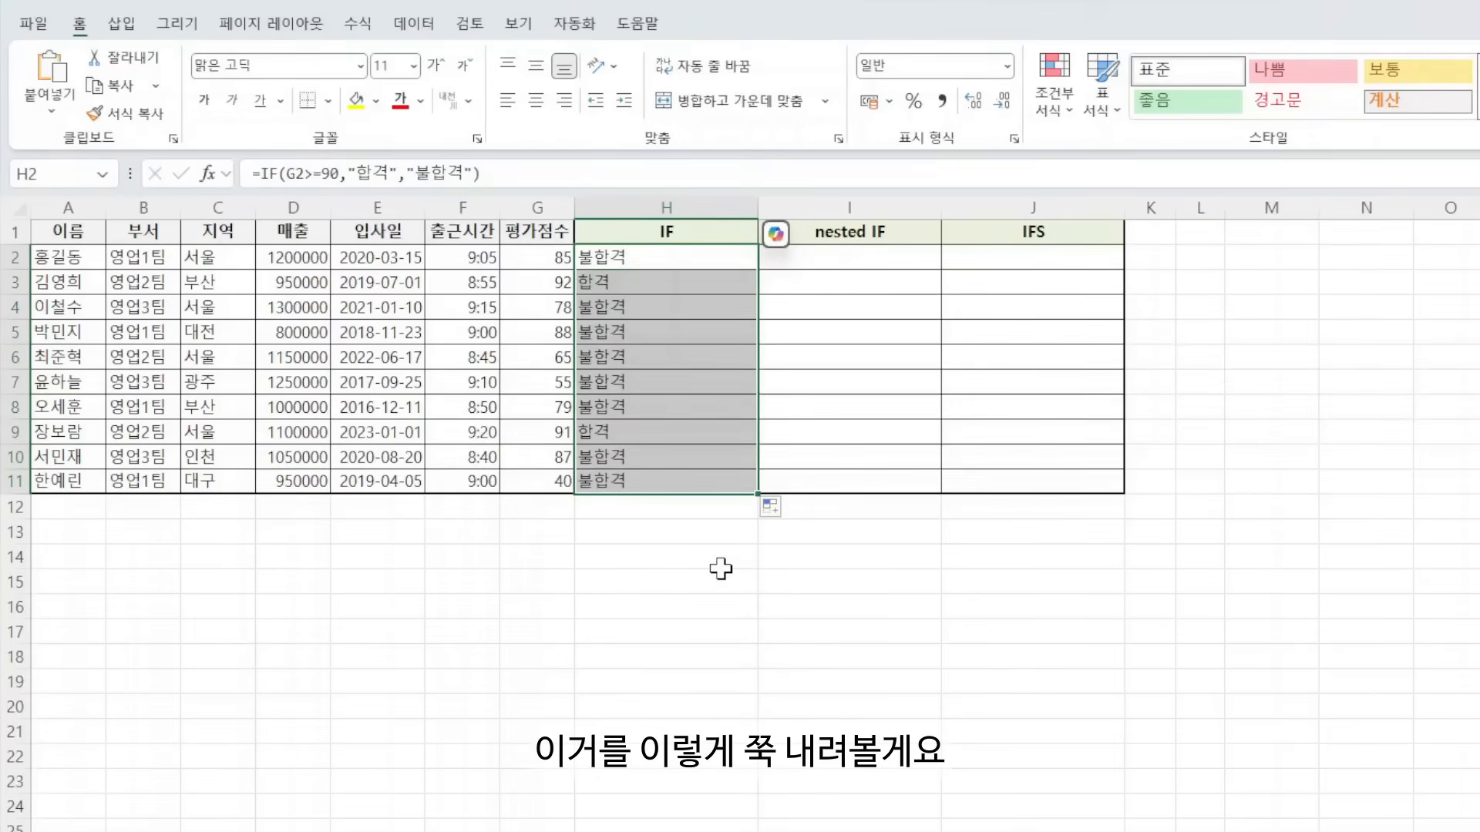
click(686, 282)
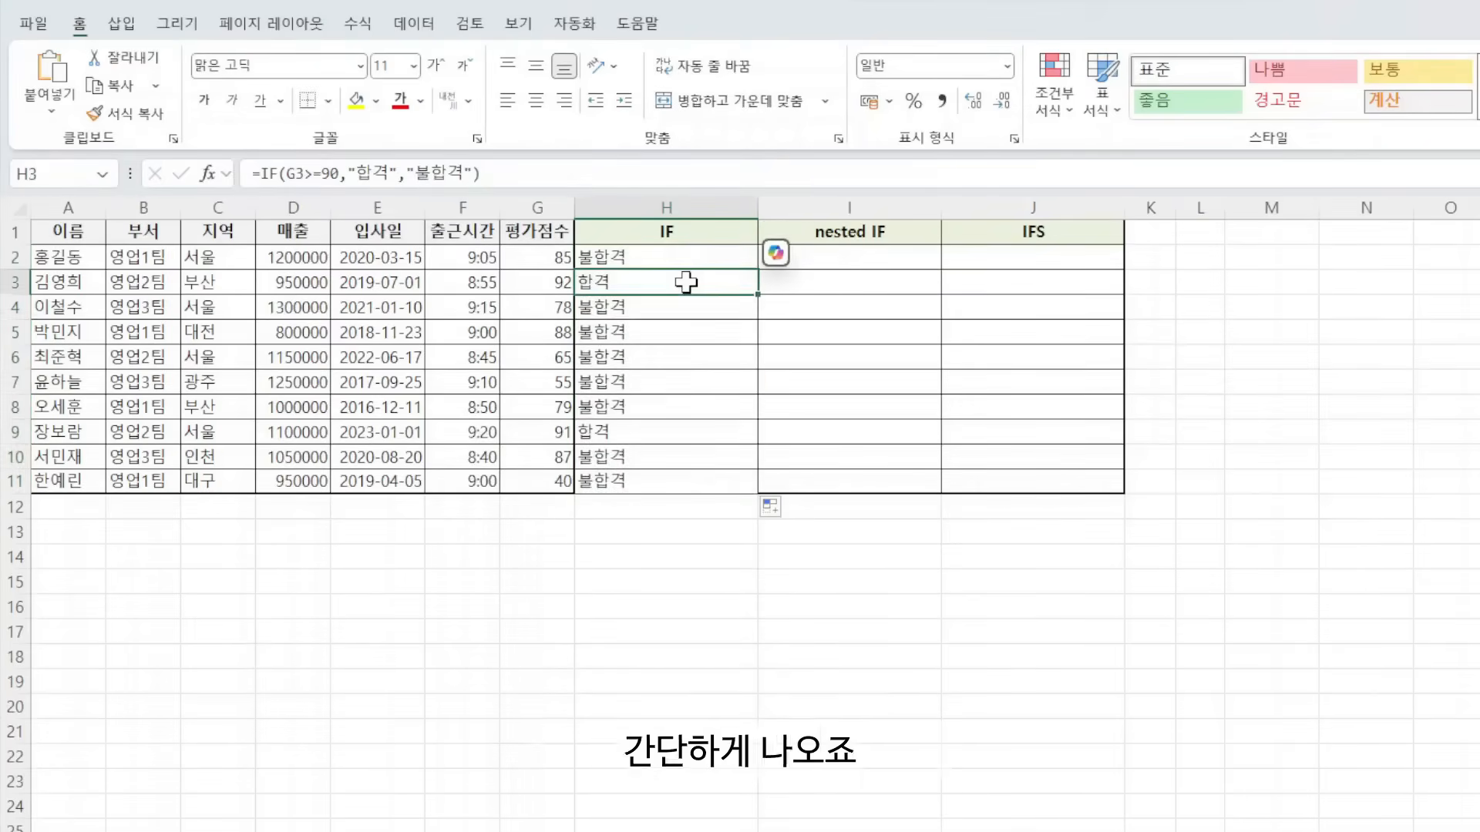
key(Left)
key(Right)
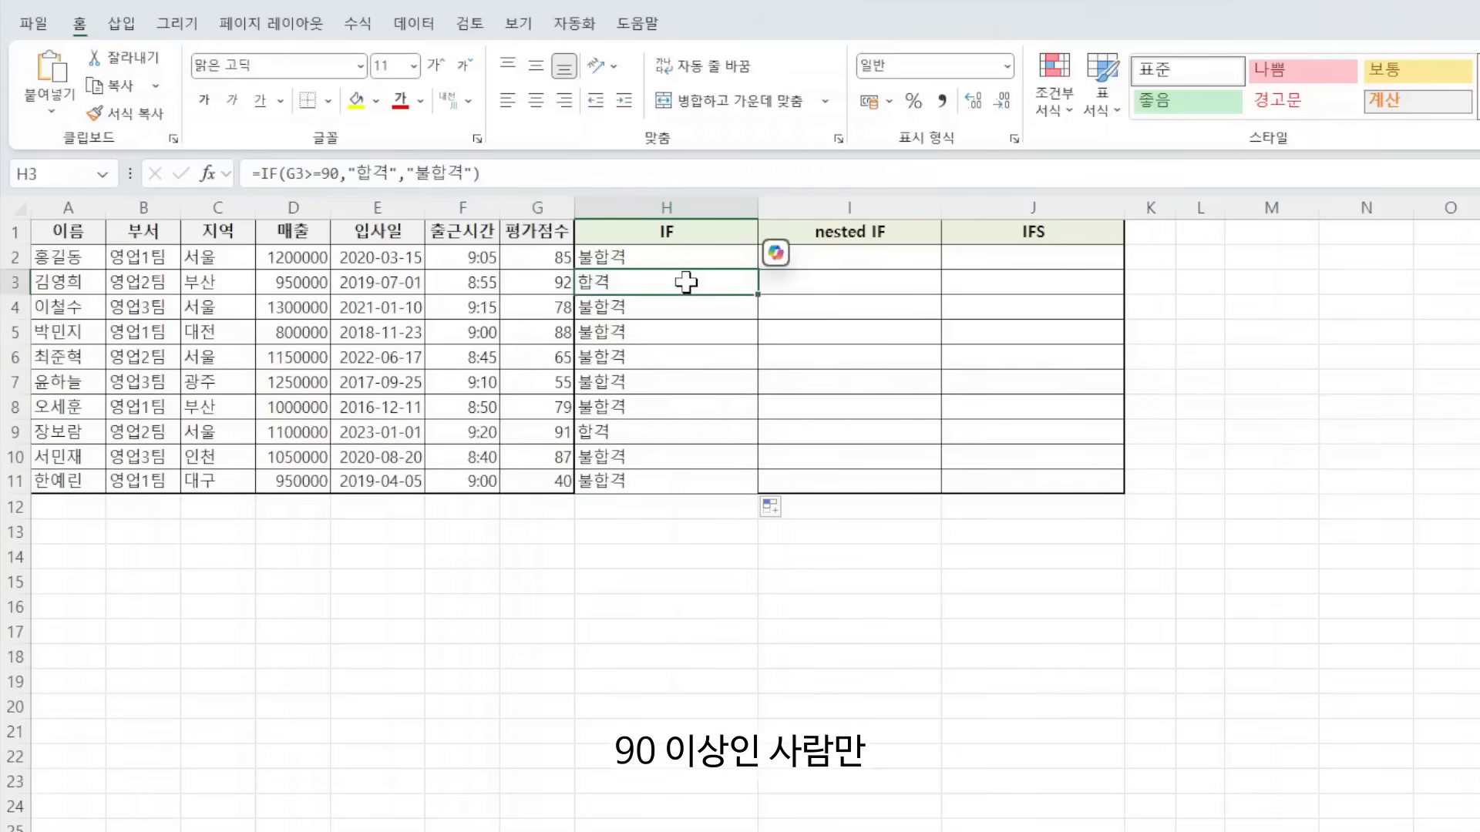
click(647, 427)
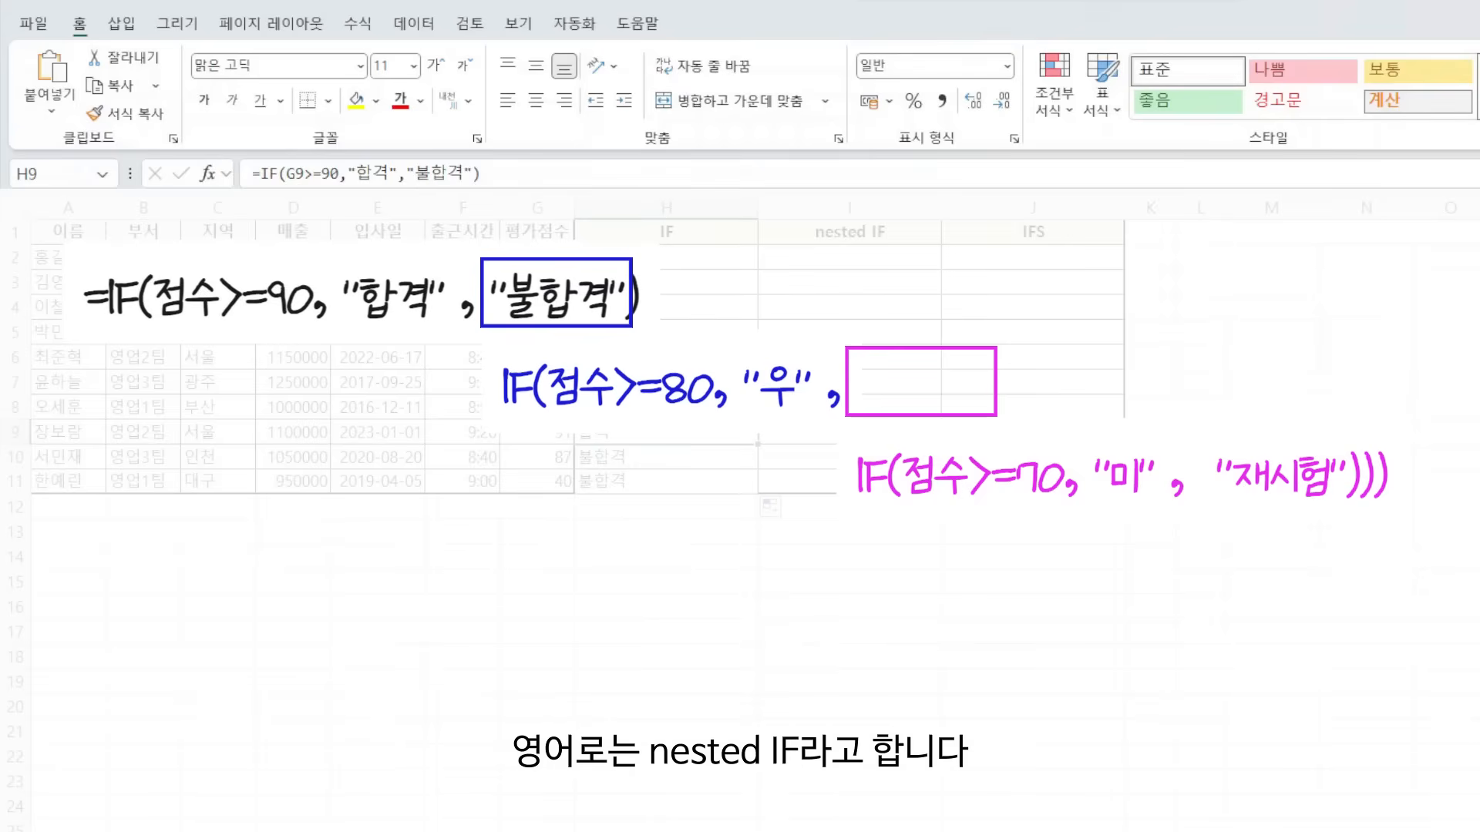
- Start a nested IF formula in I2 that returns "수" when G2>=90
click(849, 257)
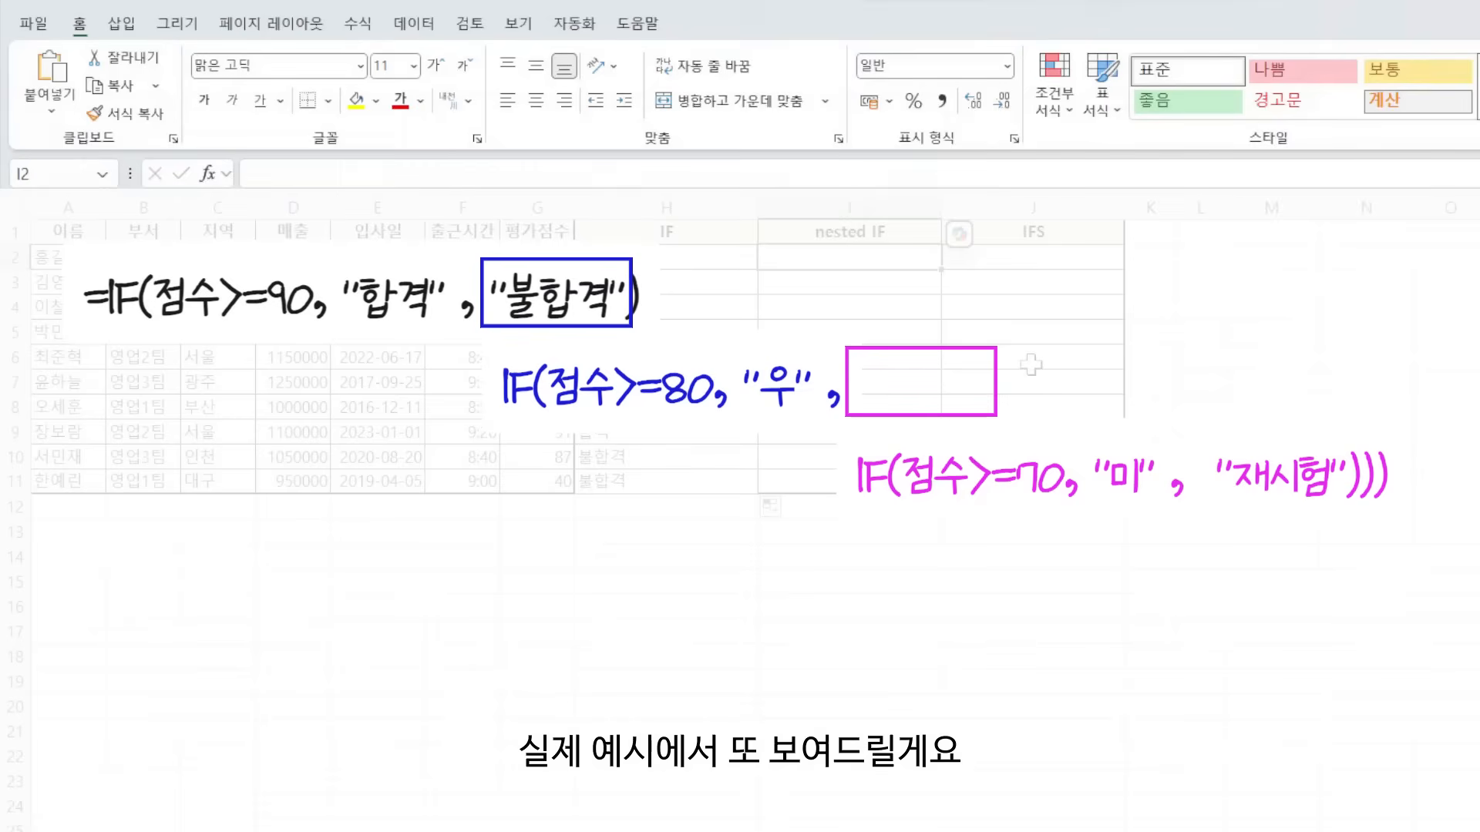
text(=)
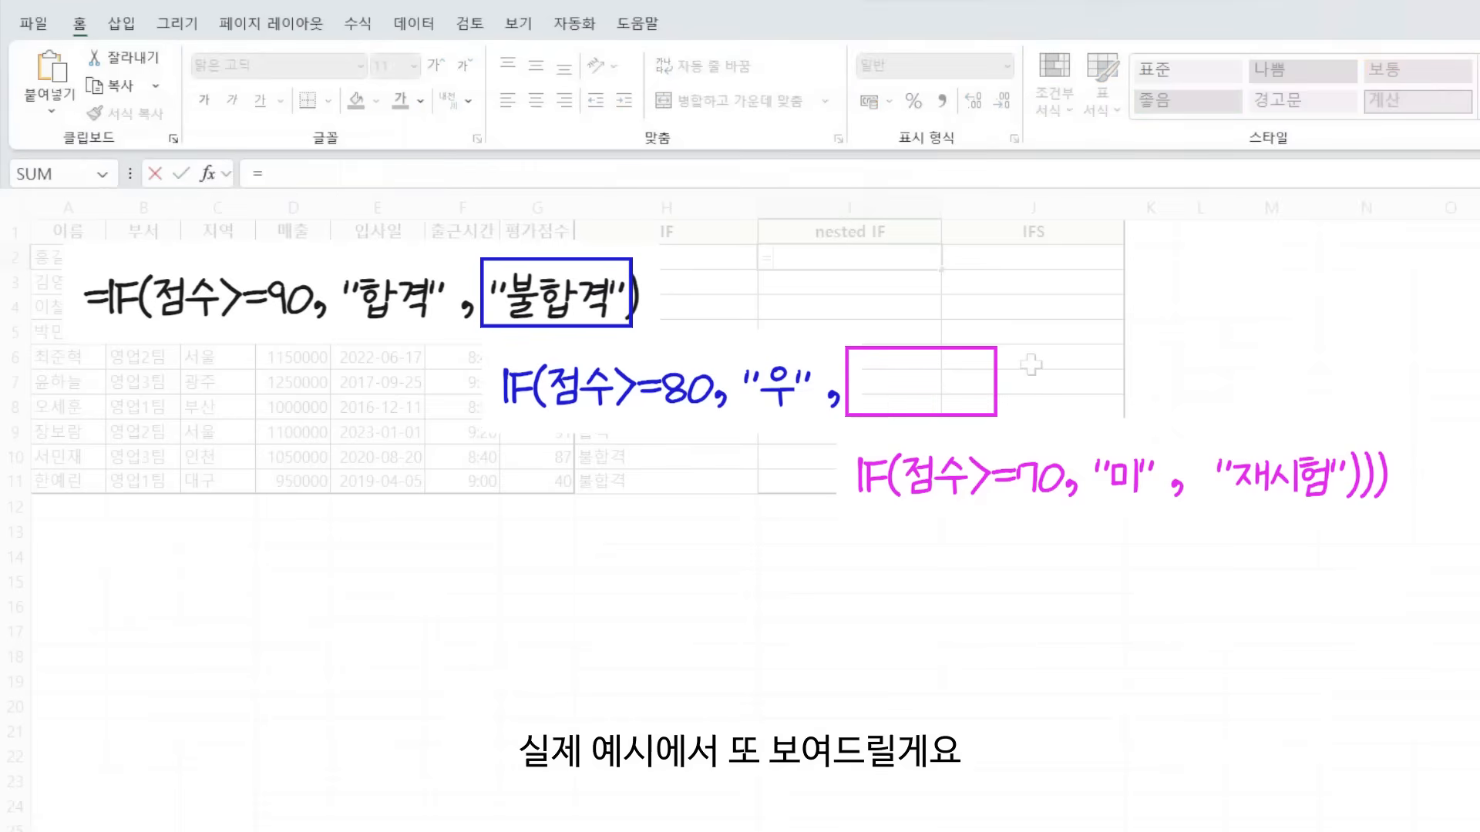
text(if()
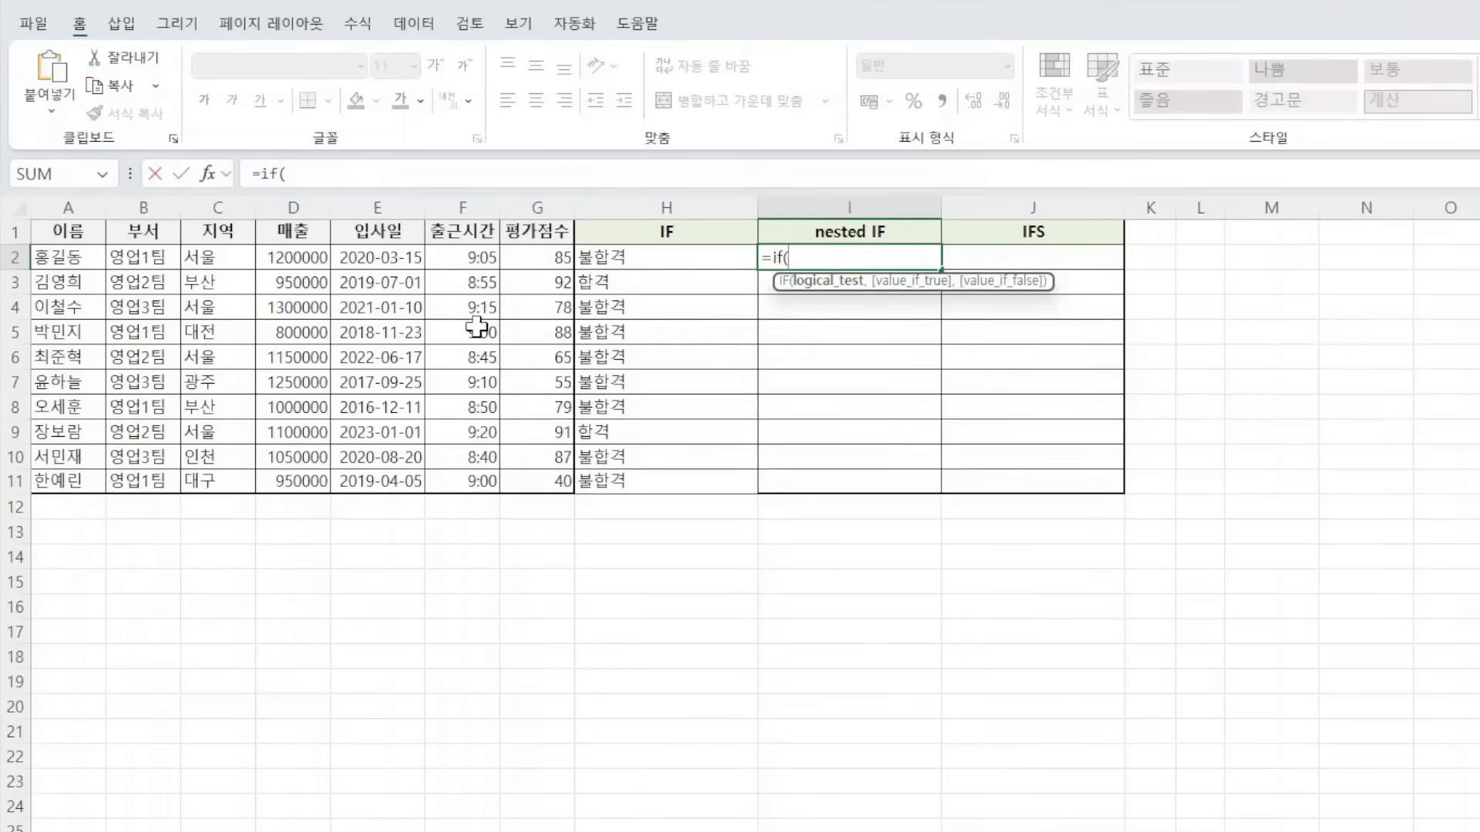
click(540, 257)
text(>)
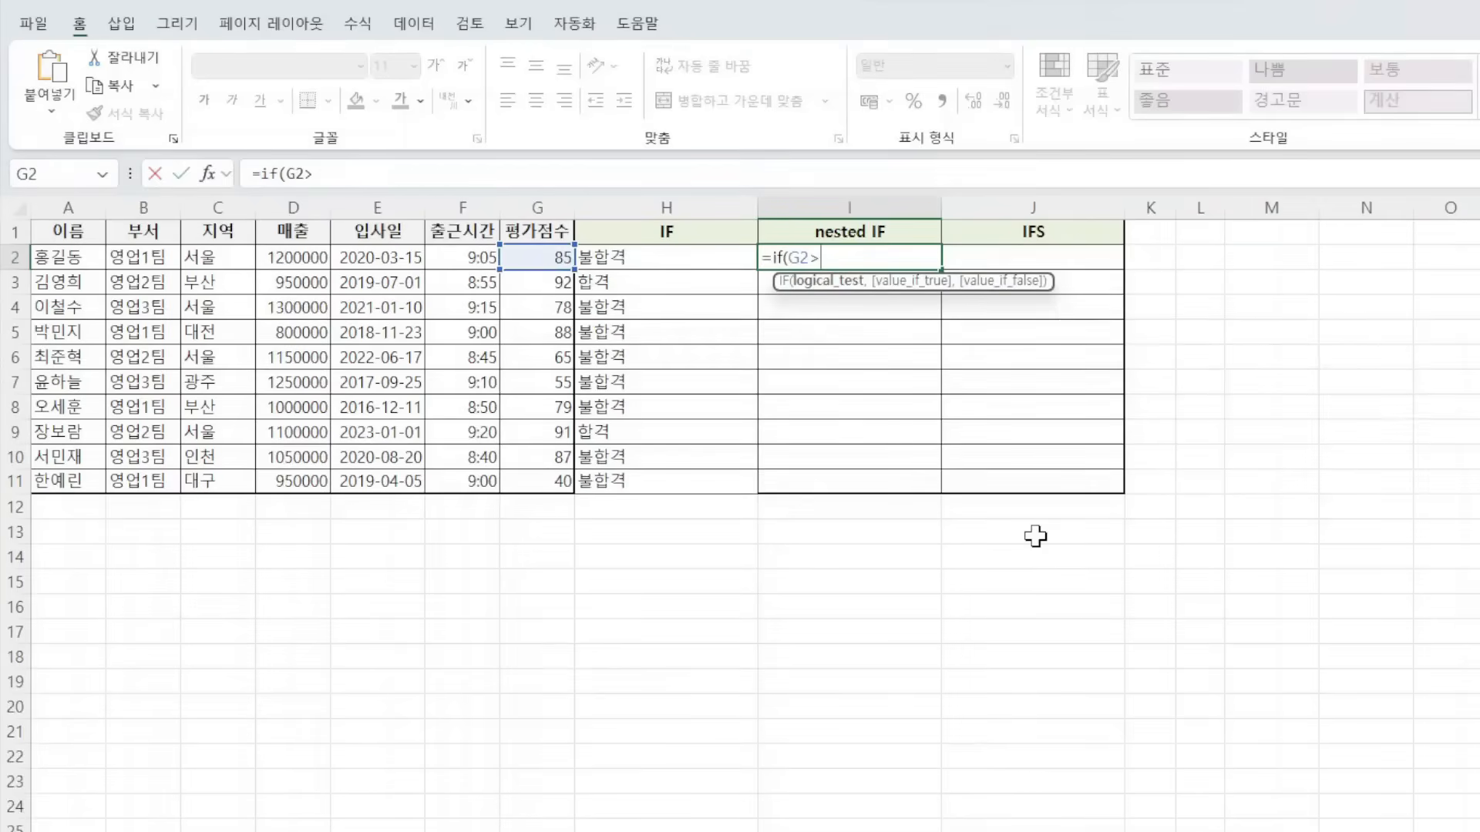
text(=90,)
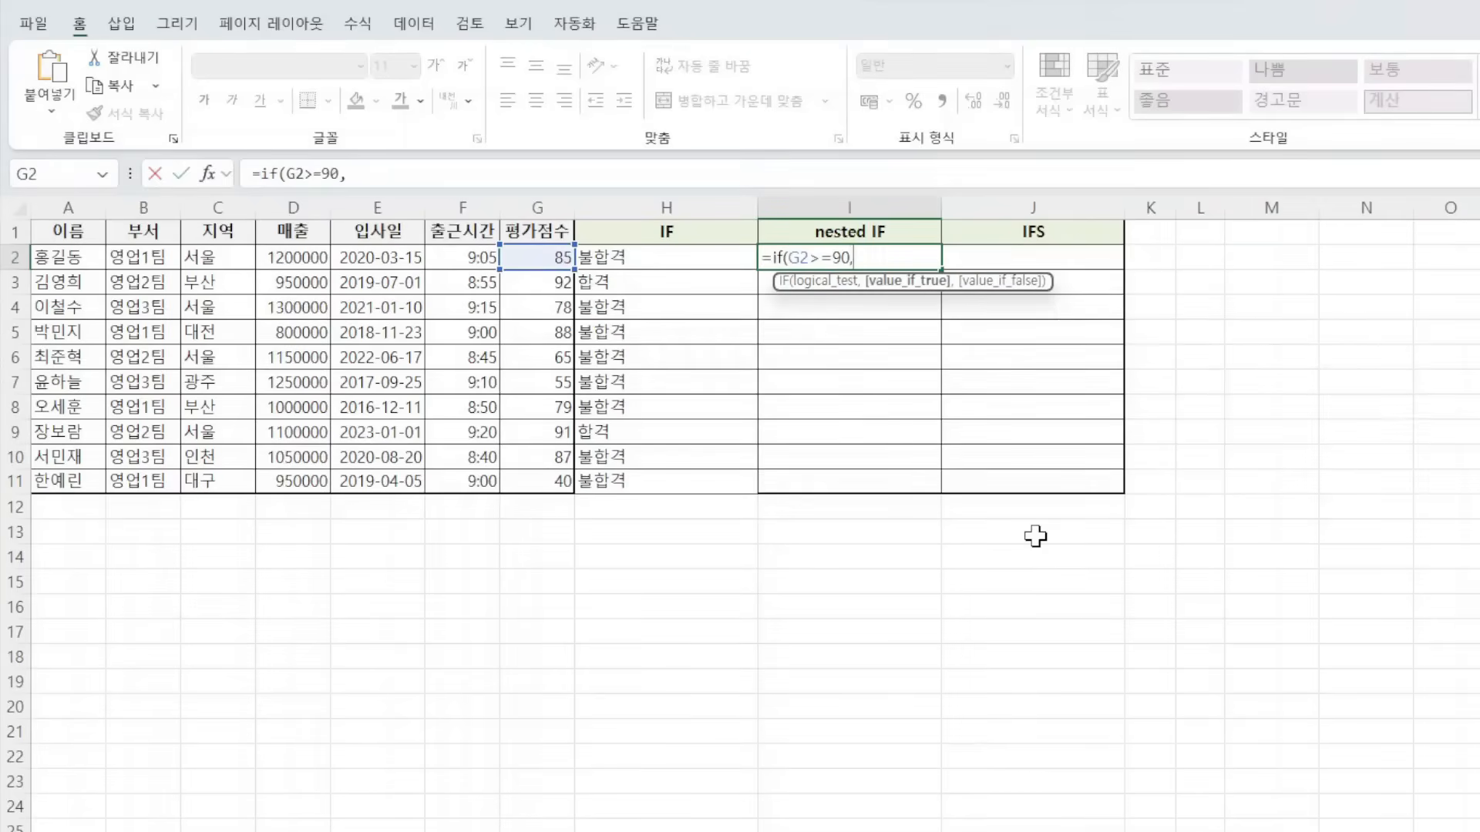
text("수",)
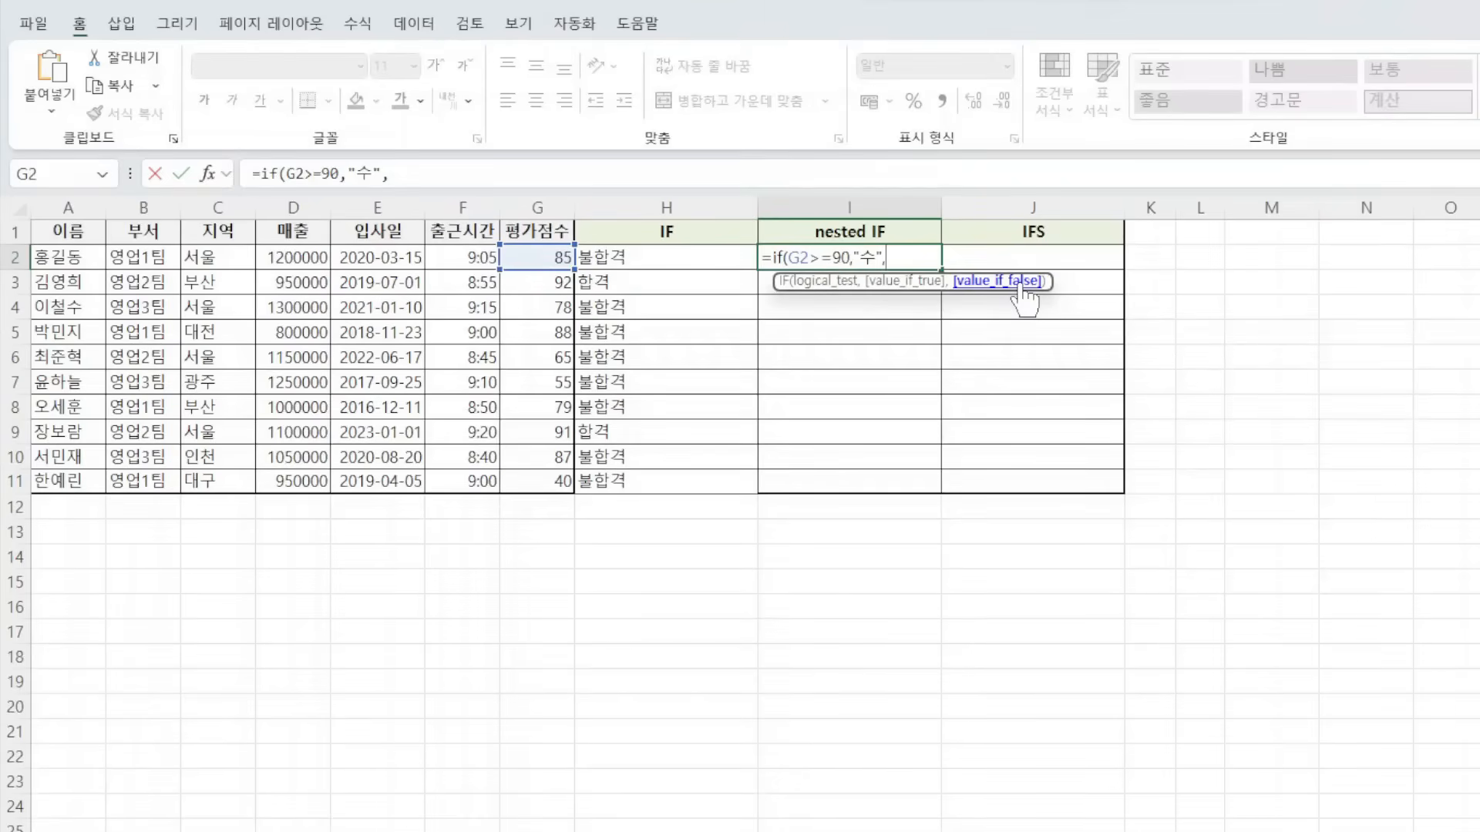
- Nest a second IF as the false value in I2, returning "우" when G2>=80
text(ㅑ)
key(BackSpace)
text(if()
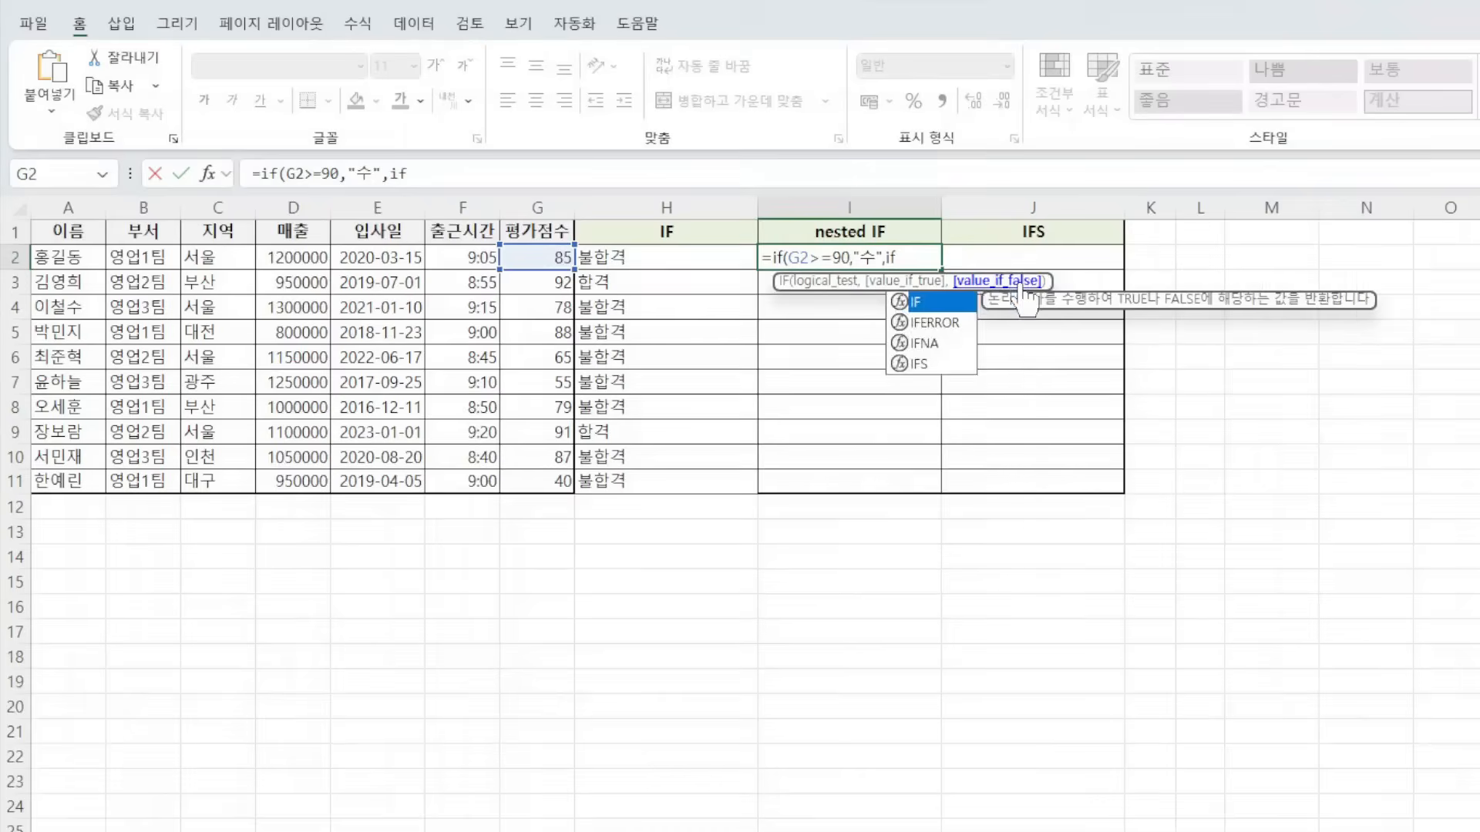
click(560, 261)
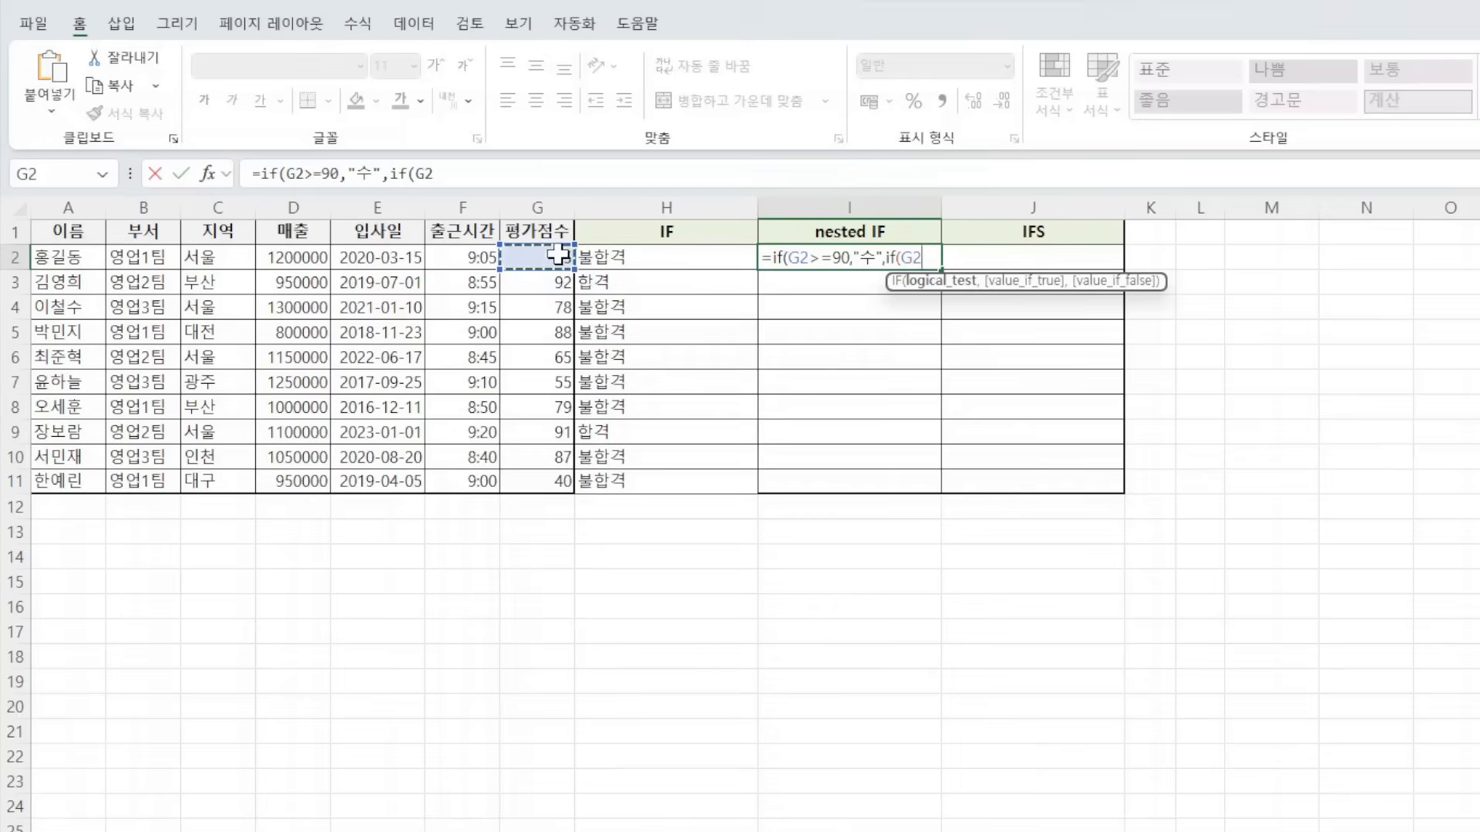
text(>)
text(=)
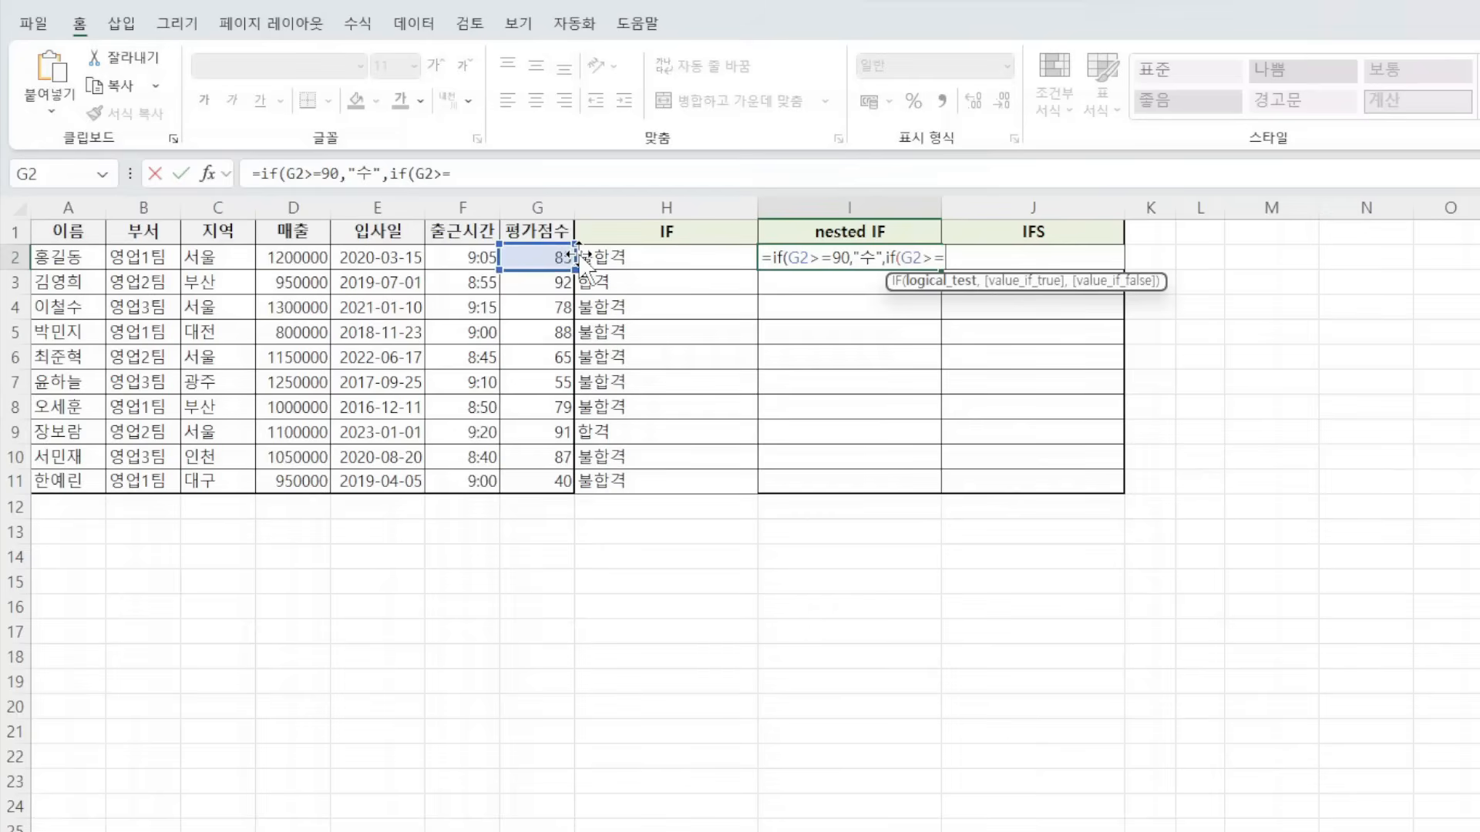
text(80,)
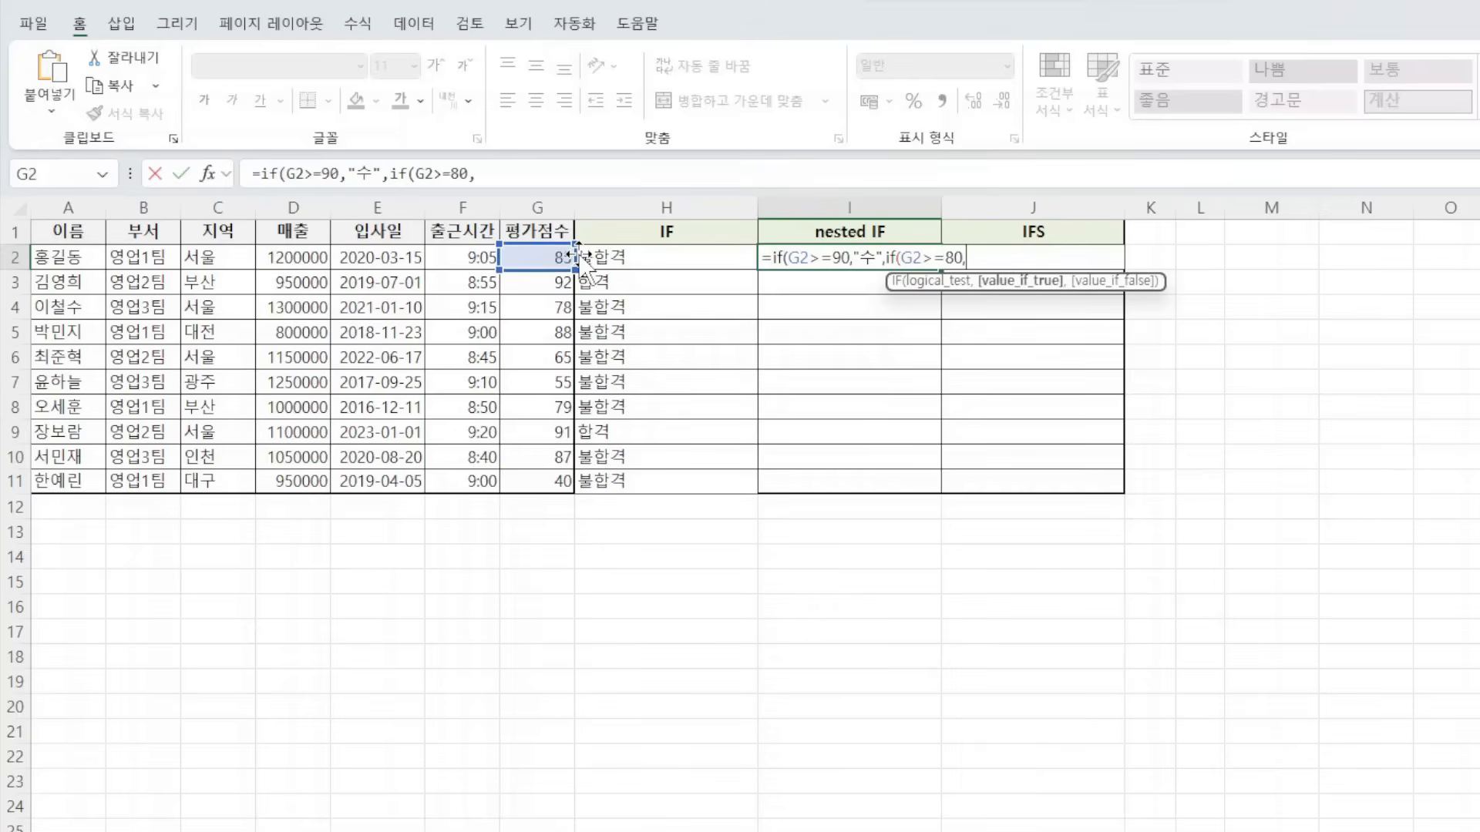
text("우",)
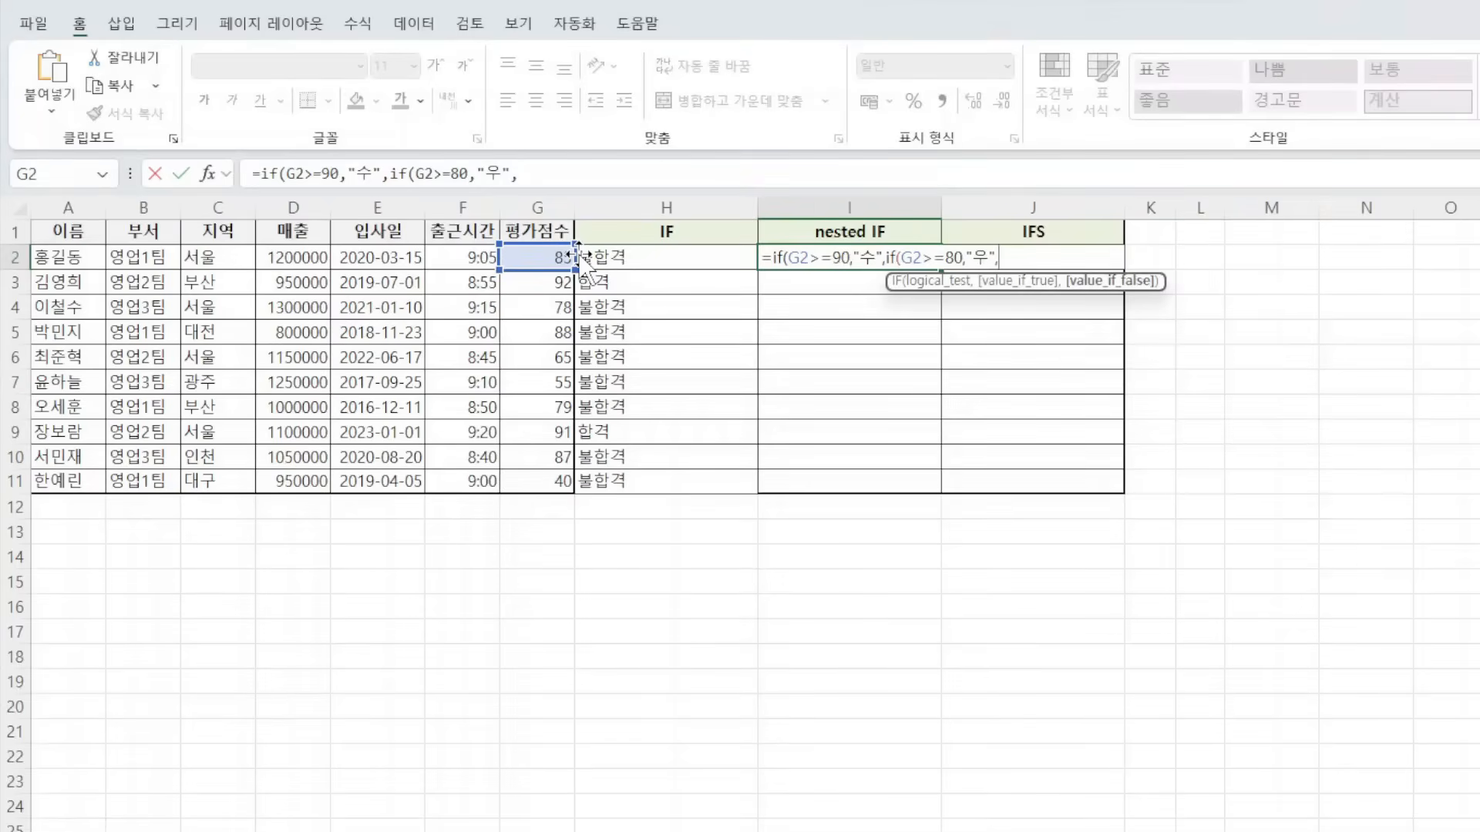
- Complete the I2 formula with a third nested IF returning "미" when G2>=70 and otherwise "재시험"
text(if()
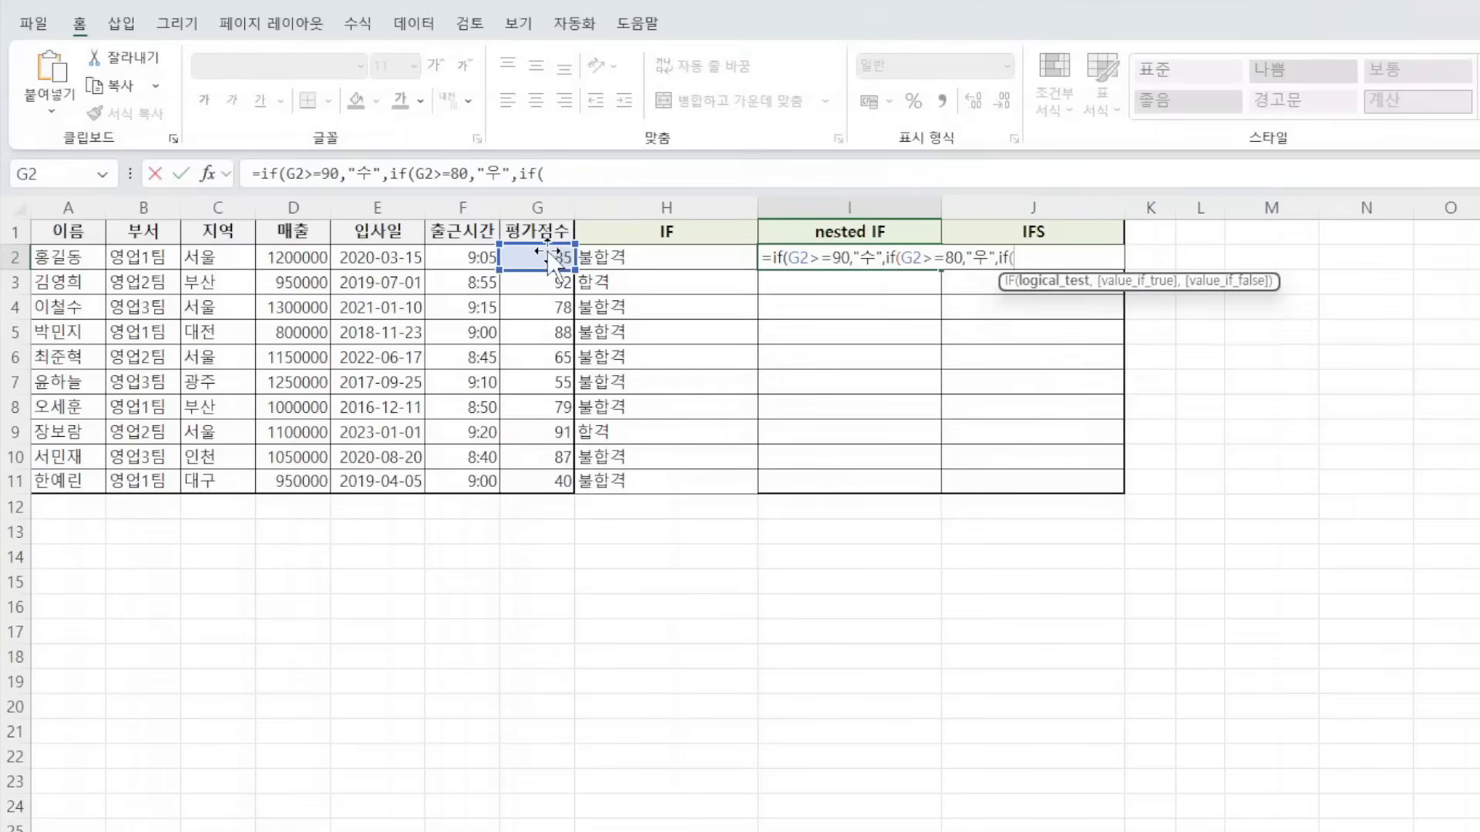
click(551, 257)
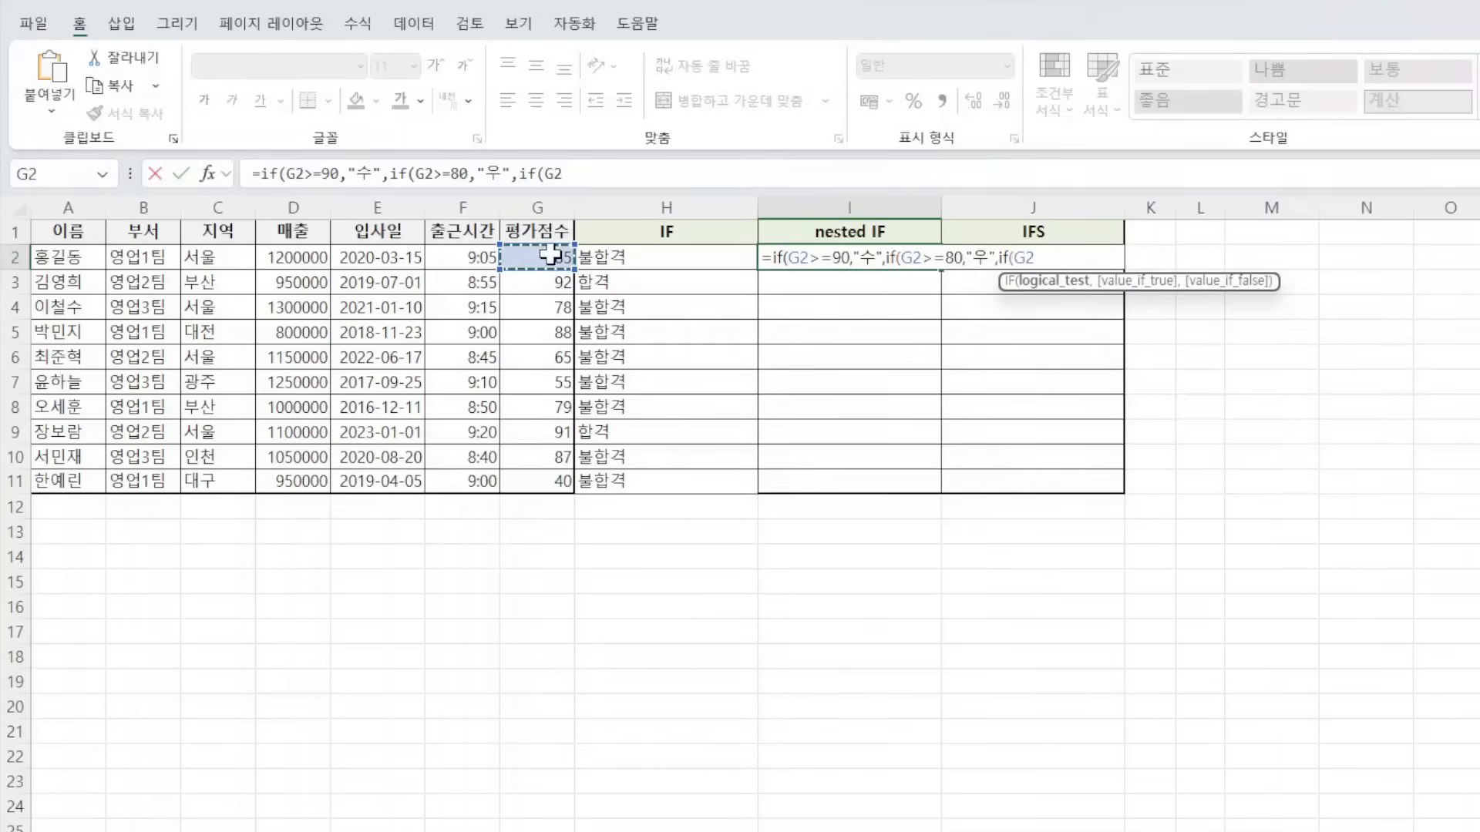
text(>=70,)
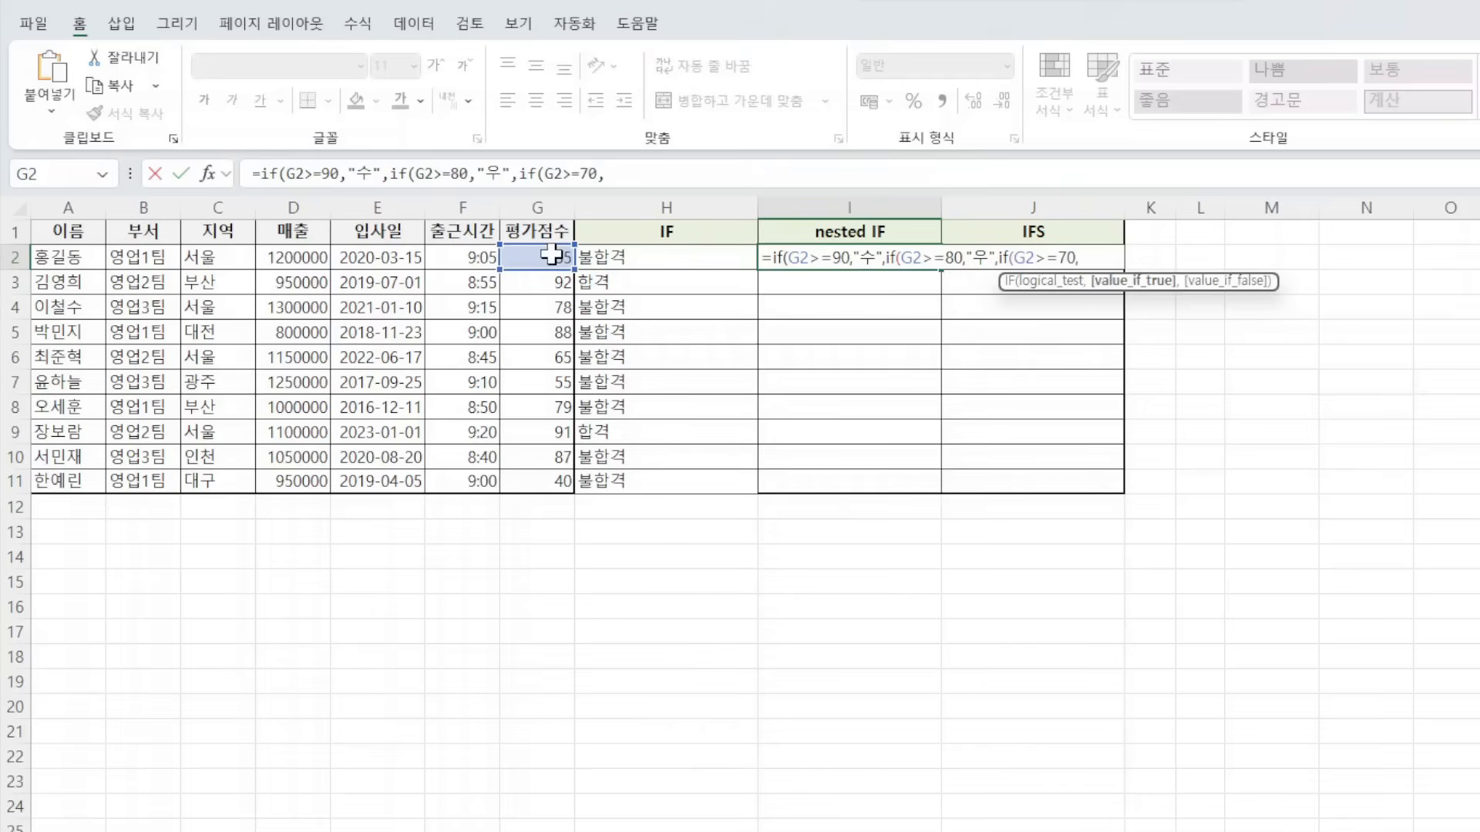
text("미",)
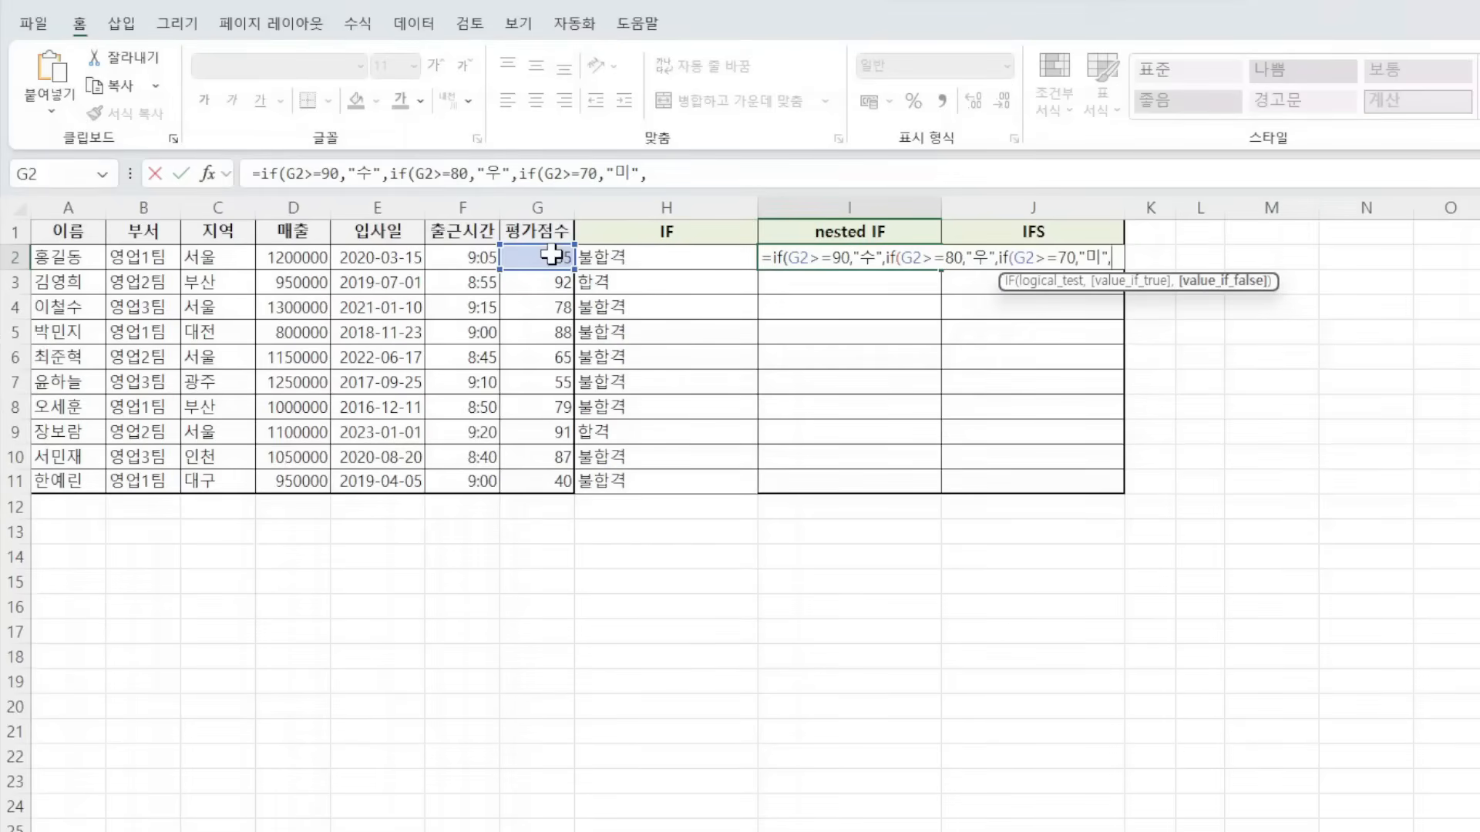
text("재시험)
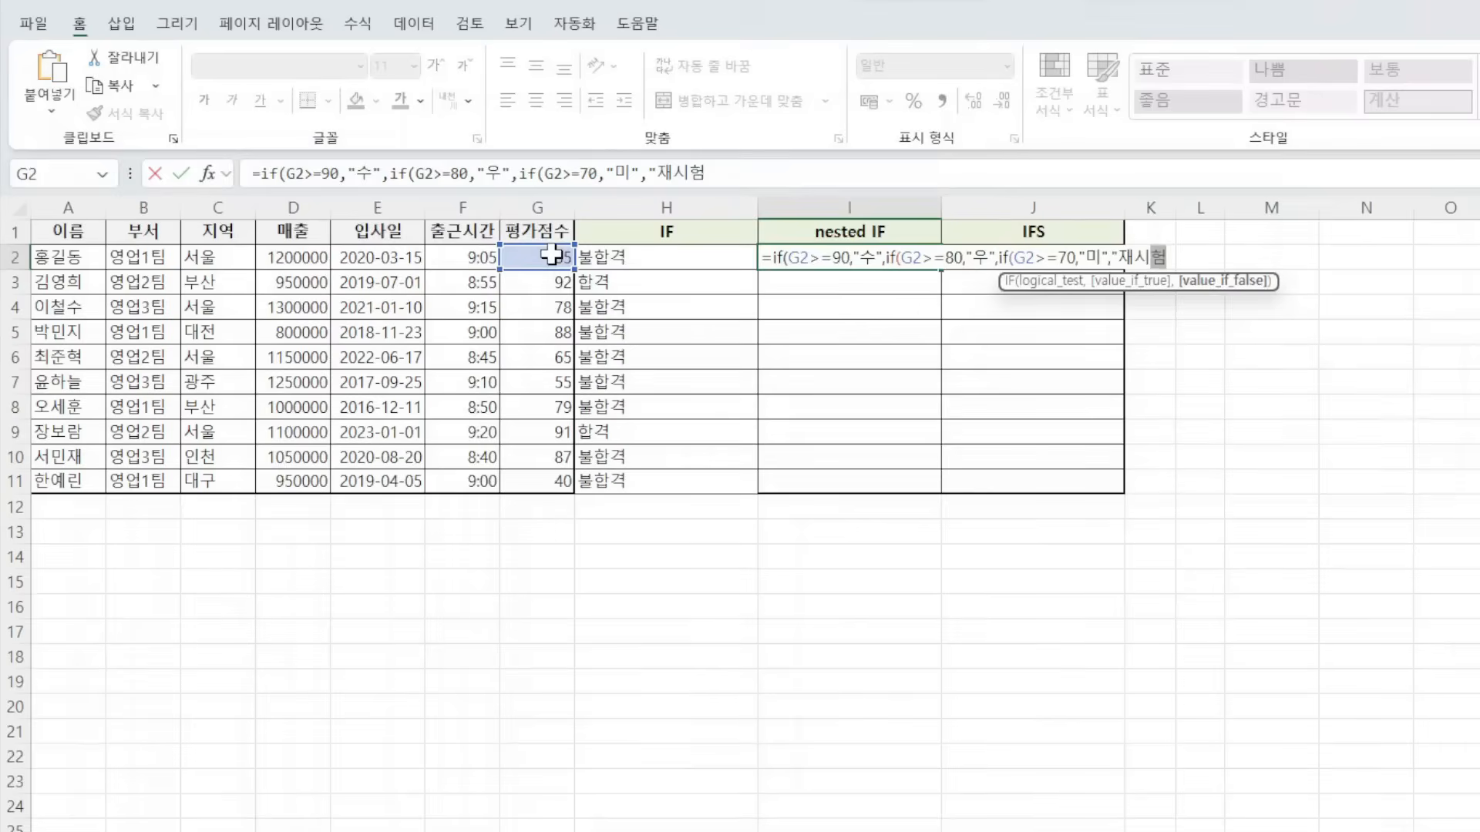
text("))
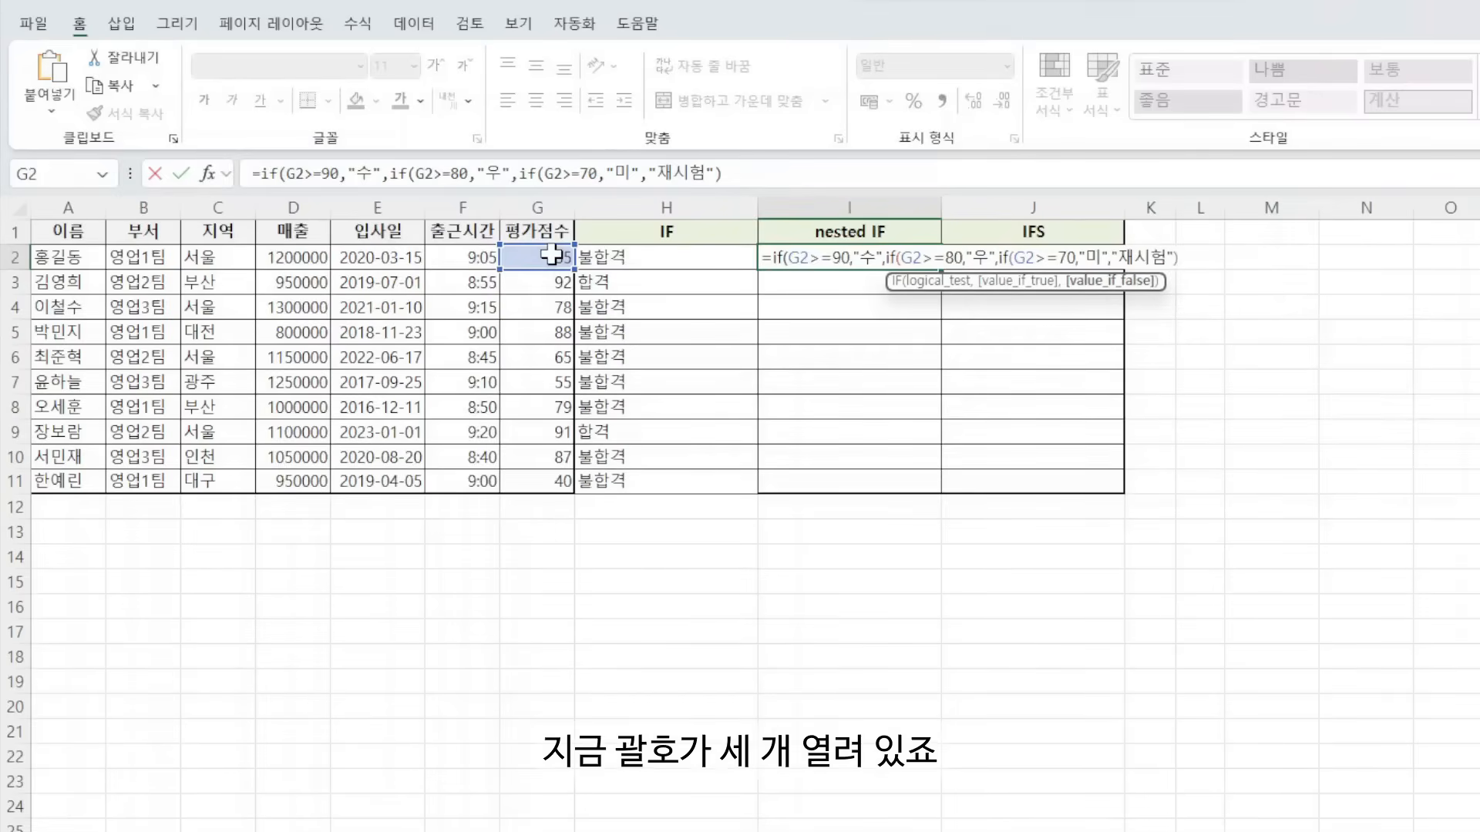
text()))
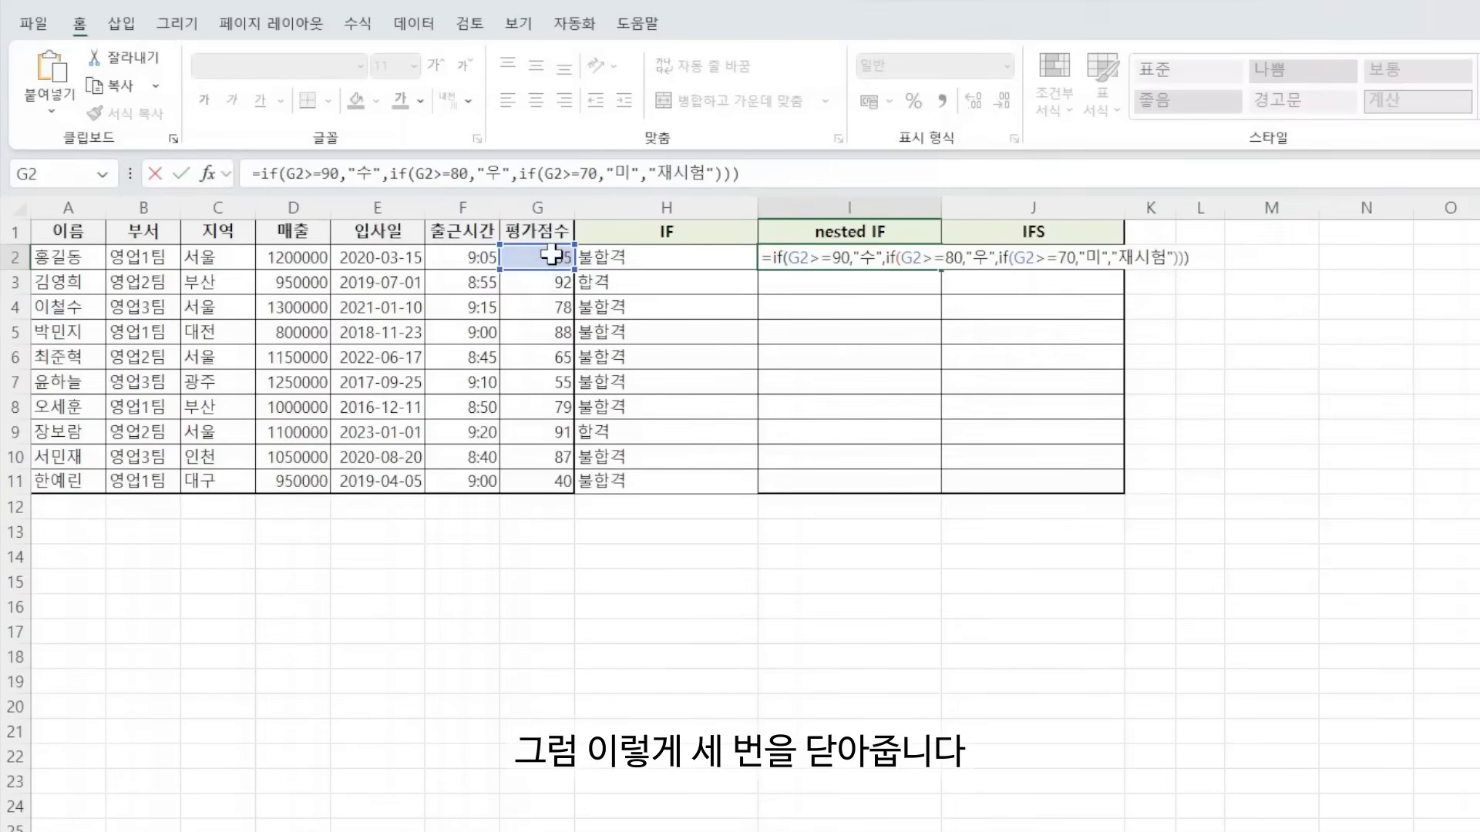
key(Return)
key(Up)
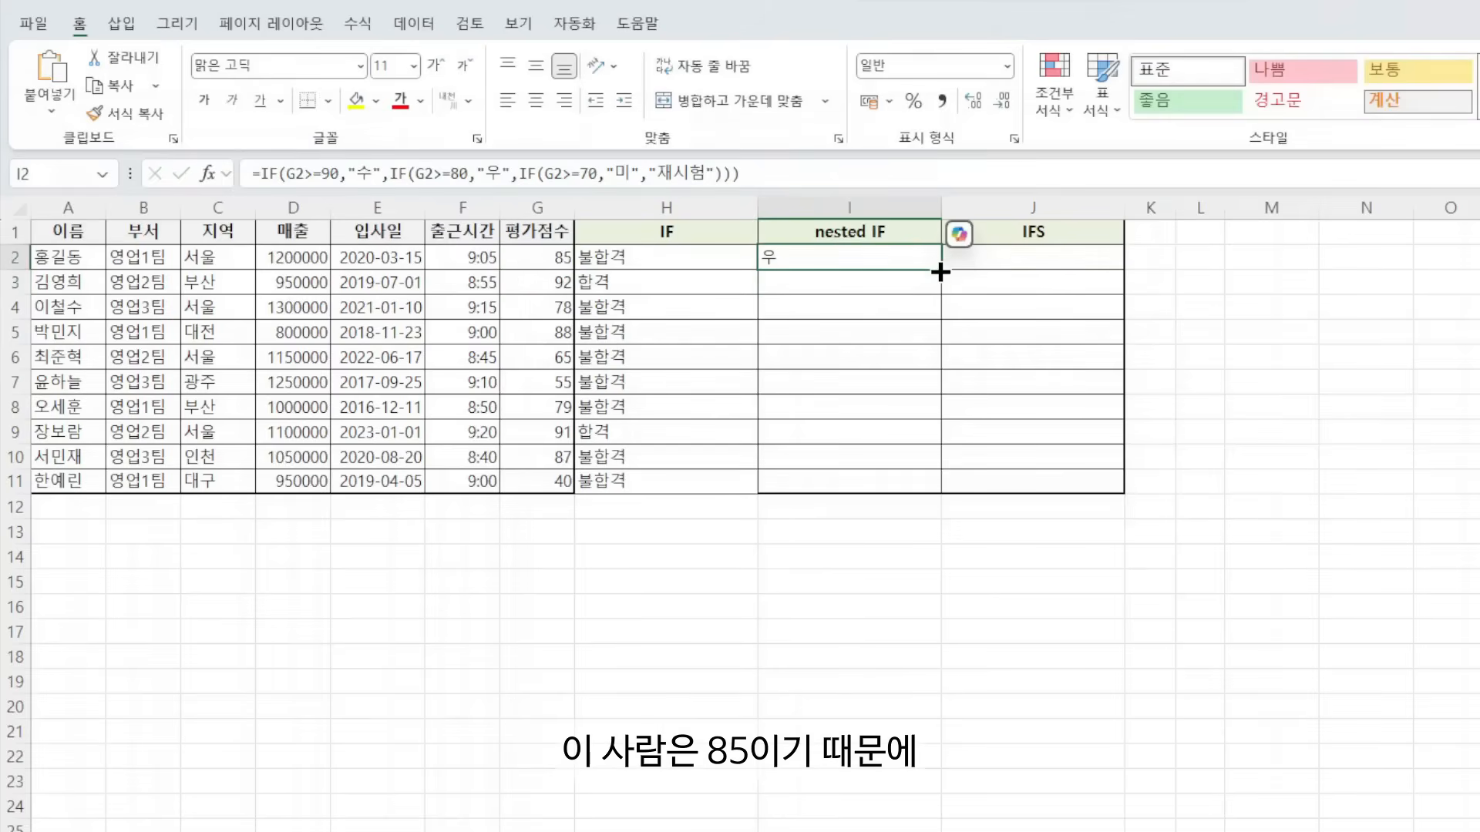
- Fill the nested IF formula from I2 down to I11 and check the results in I6:I7
drag(941, 284, 940, 490)
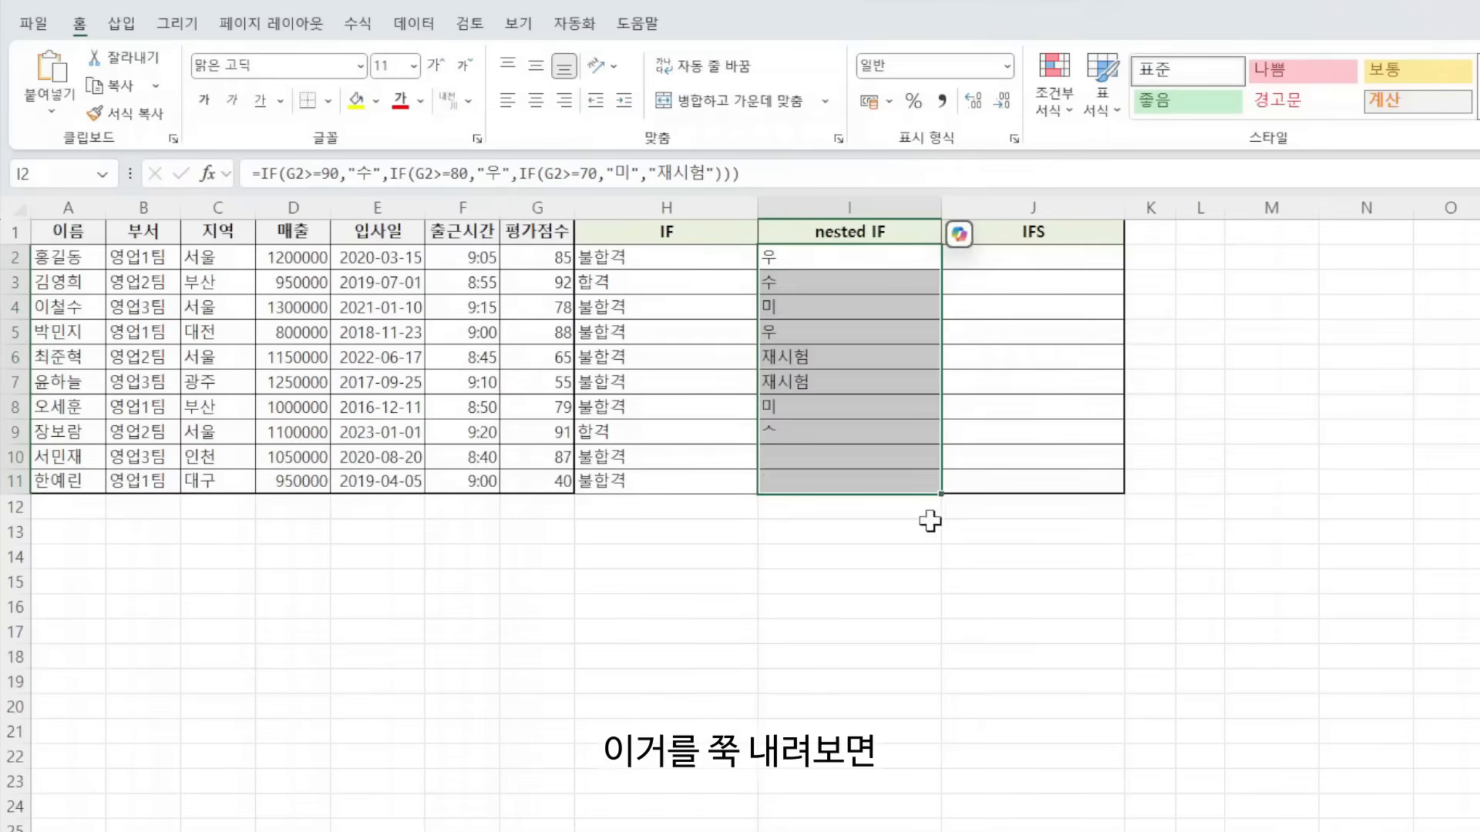
click(882, 599)
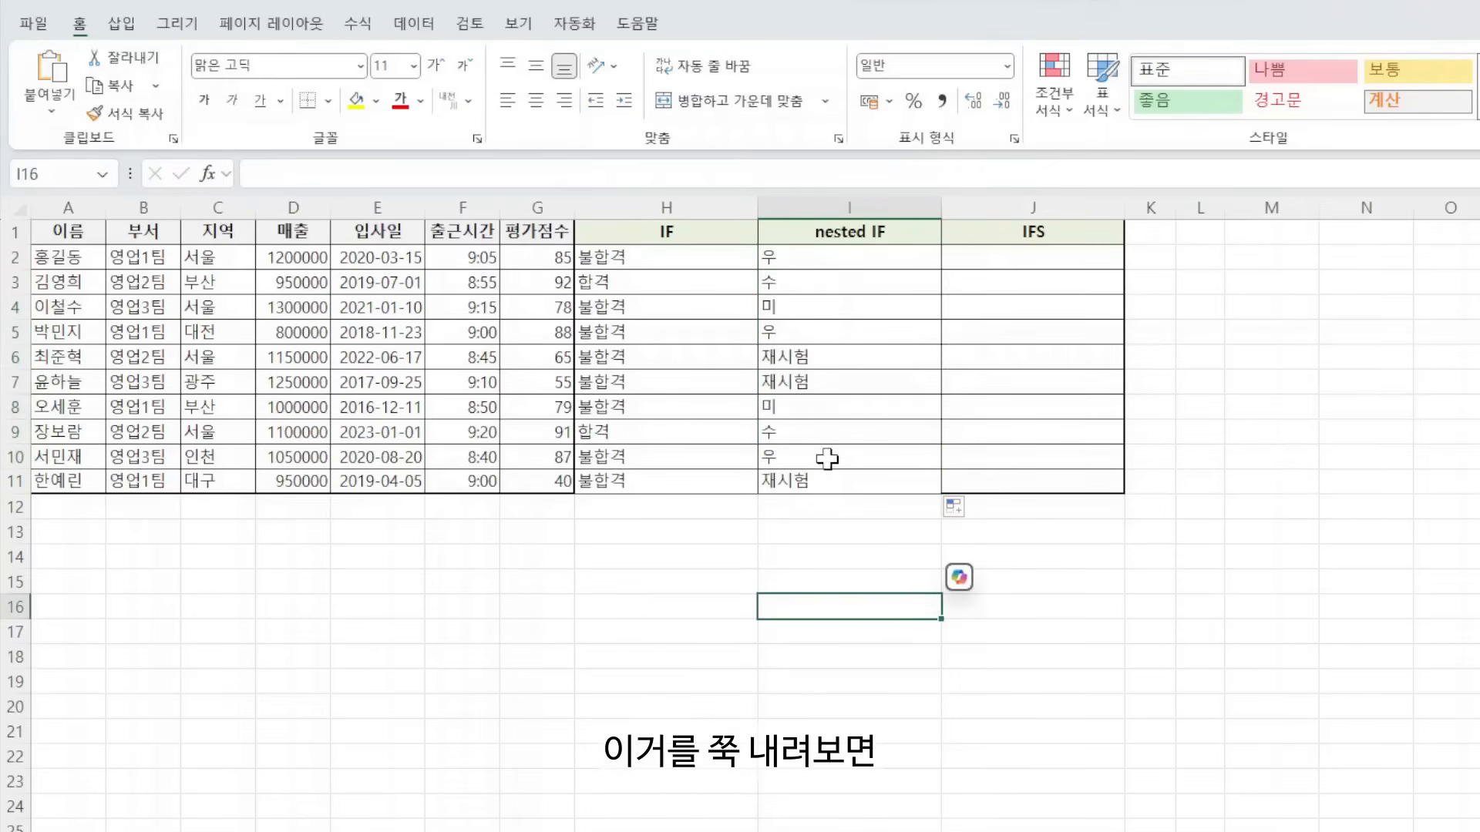
drag(814, 348, 813, 383)
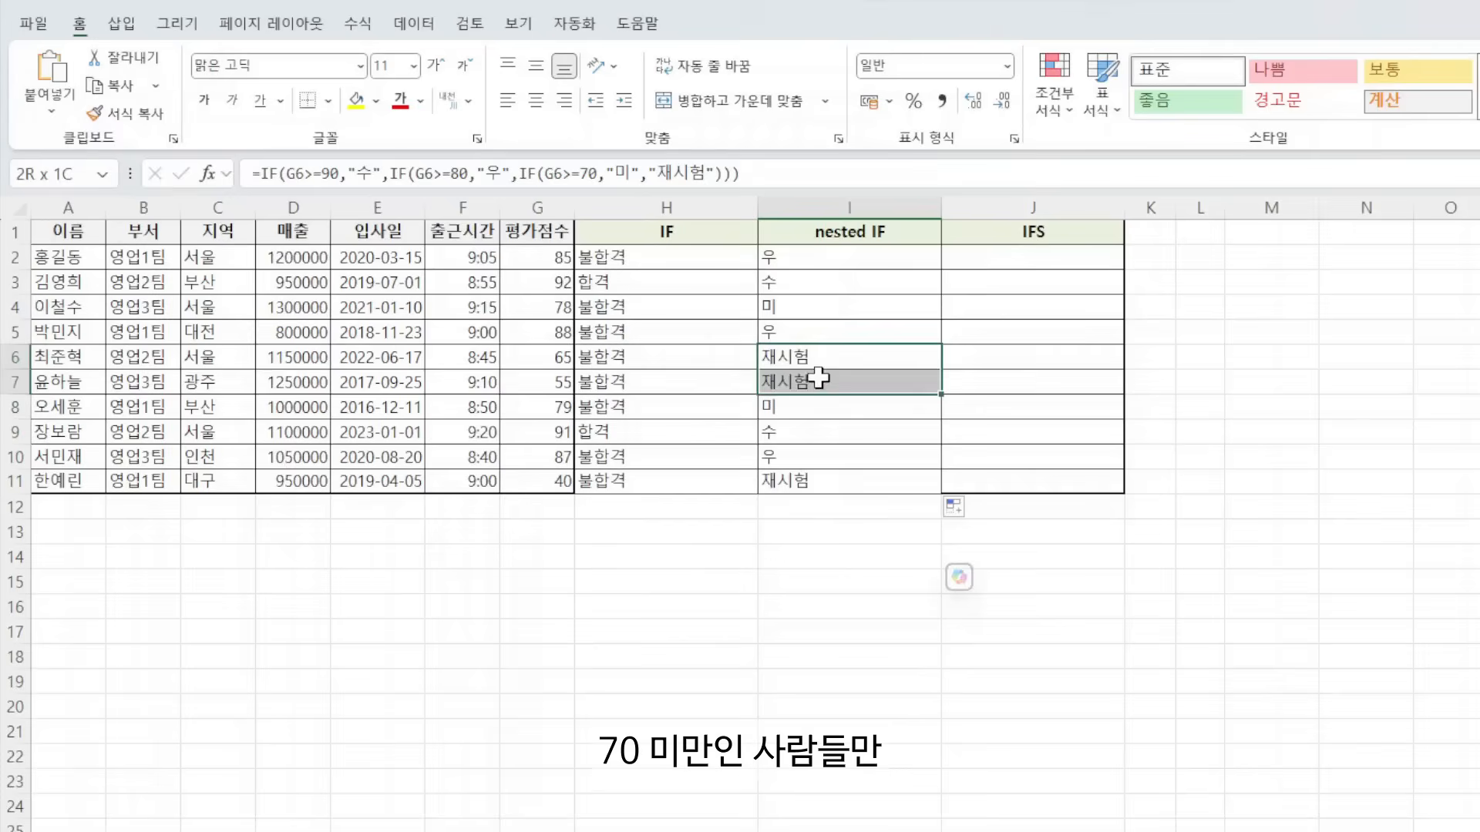
- Review the nested IF grades in I2:I11, including the 재시험 rows, and the formula behind them
click(802, 482)
drag(805, 358, 806, 383)
shift+click(801, 485)
click(934, 605)
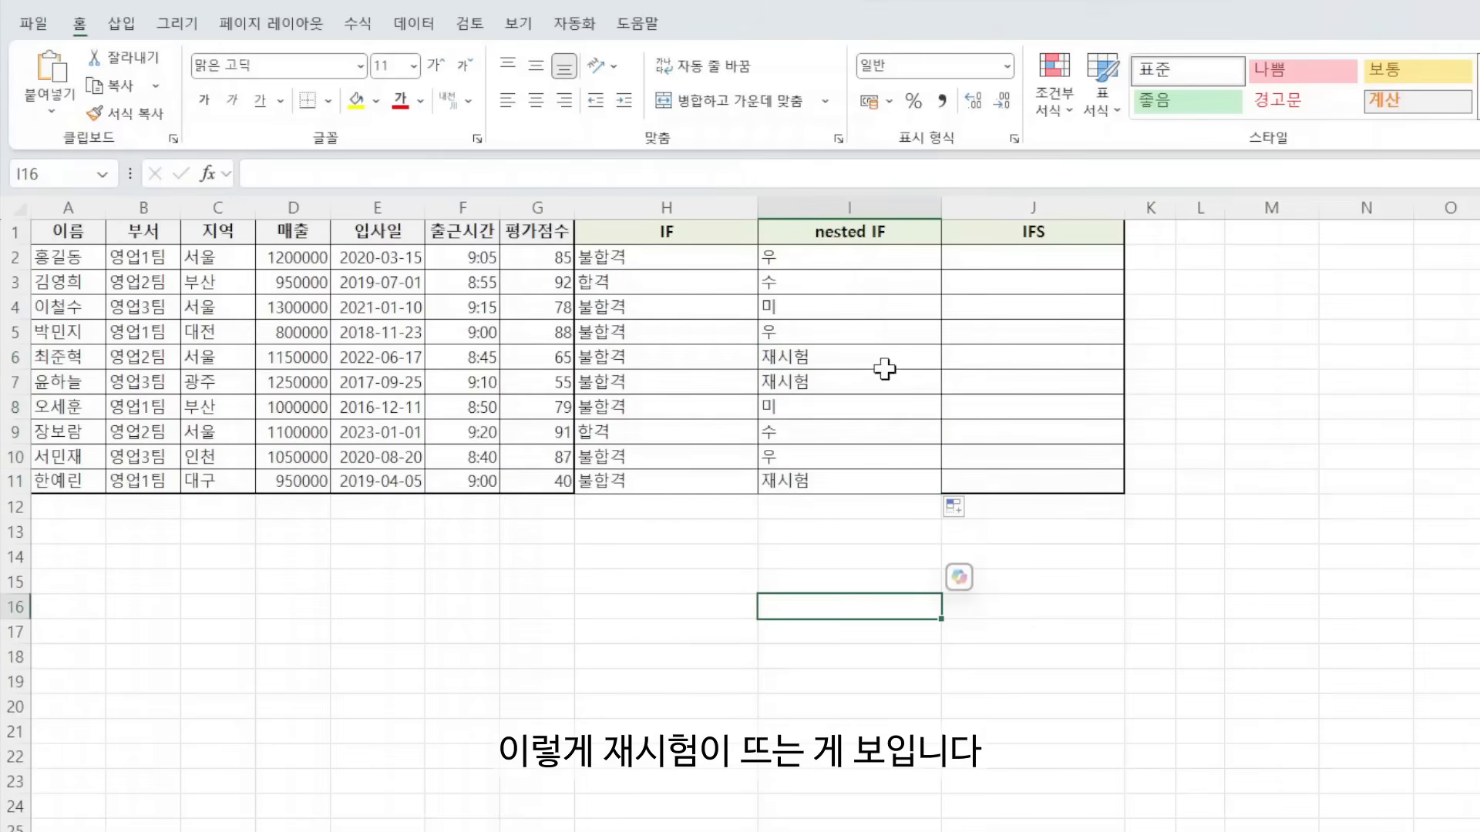
drag(817, 256, 848, 483)
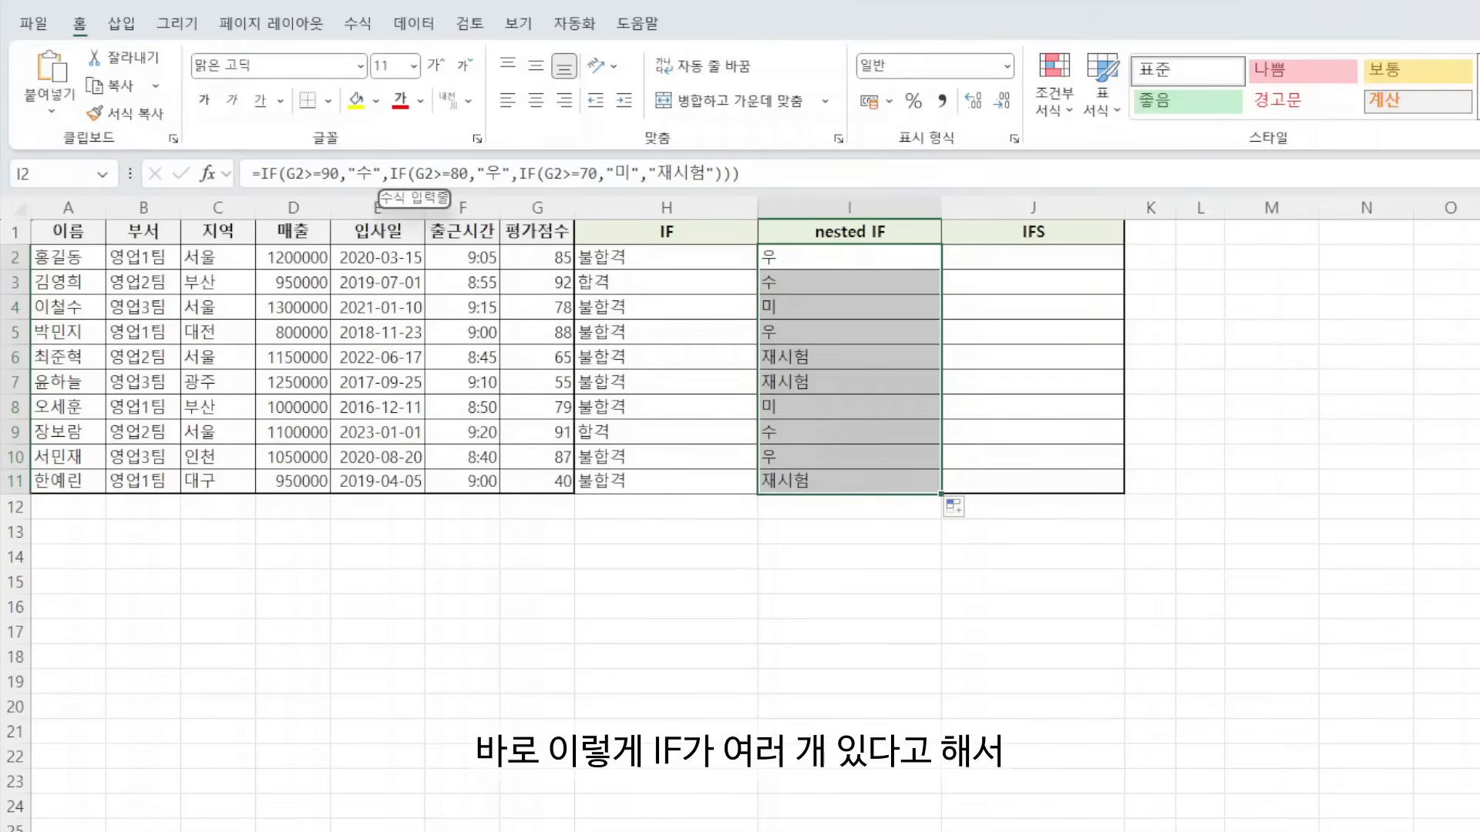
click(1031, 233)
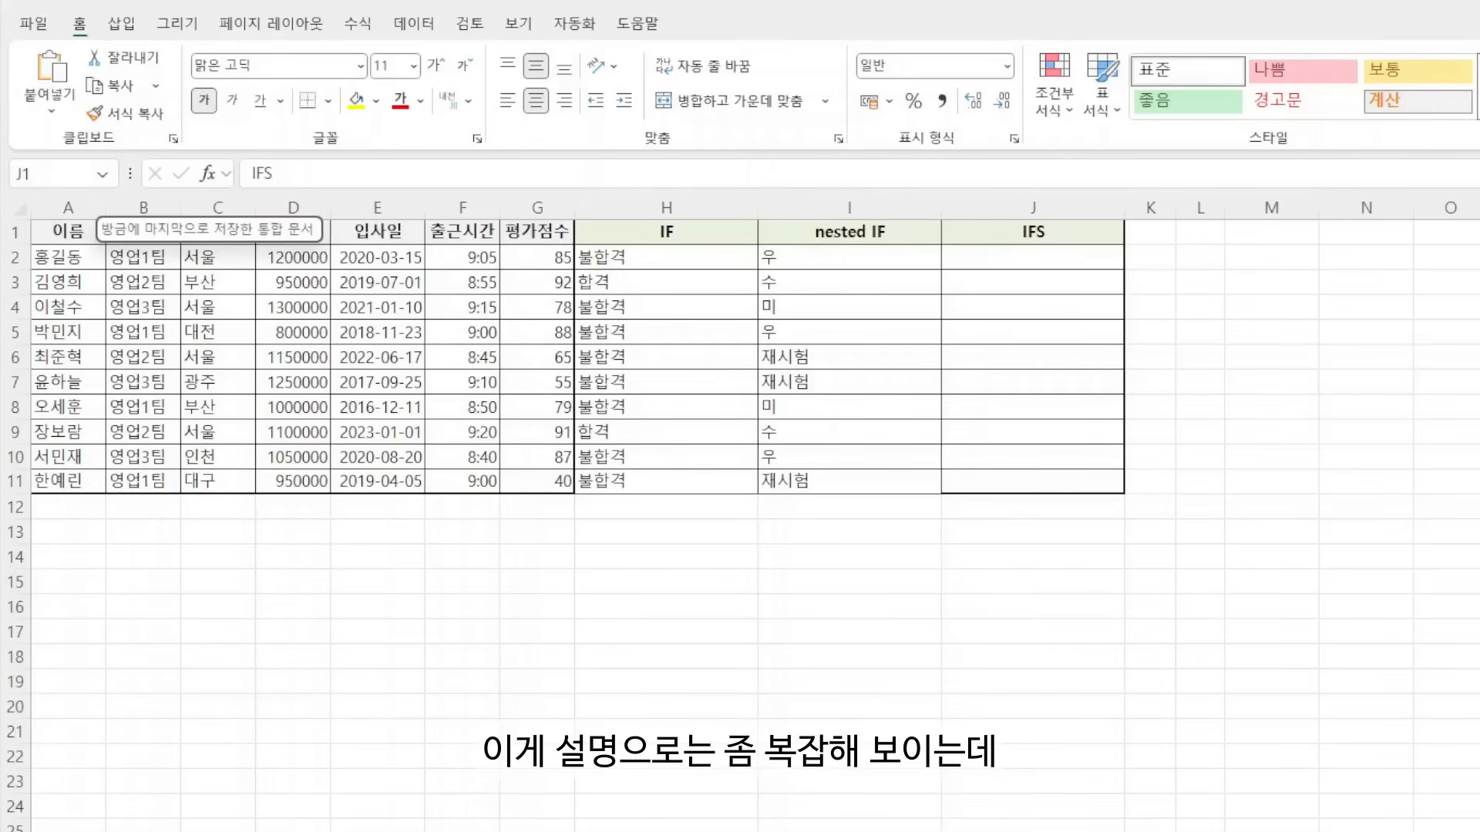
click(1435, 533)
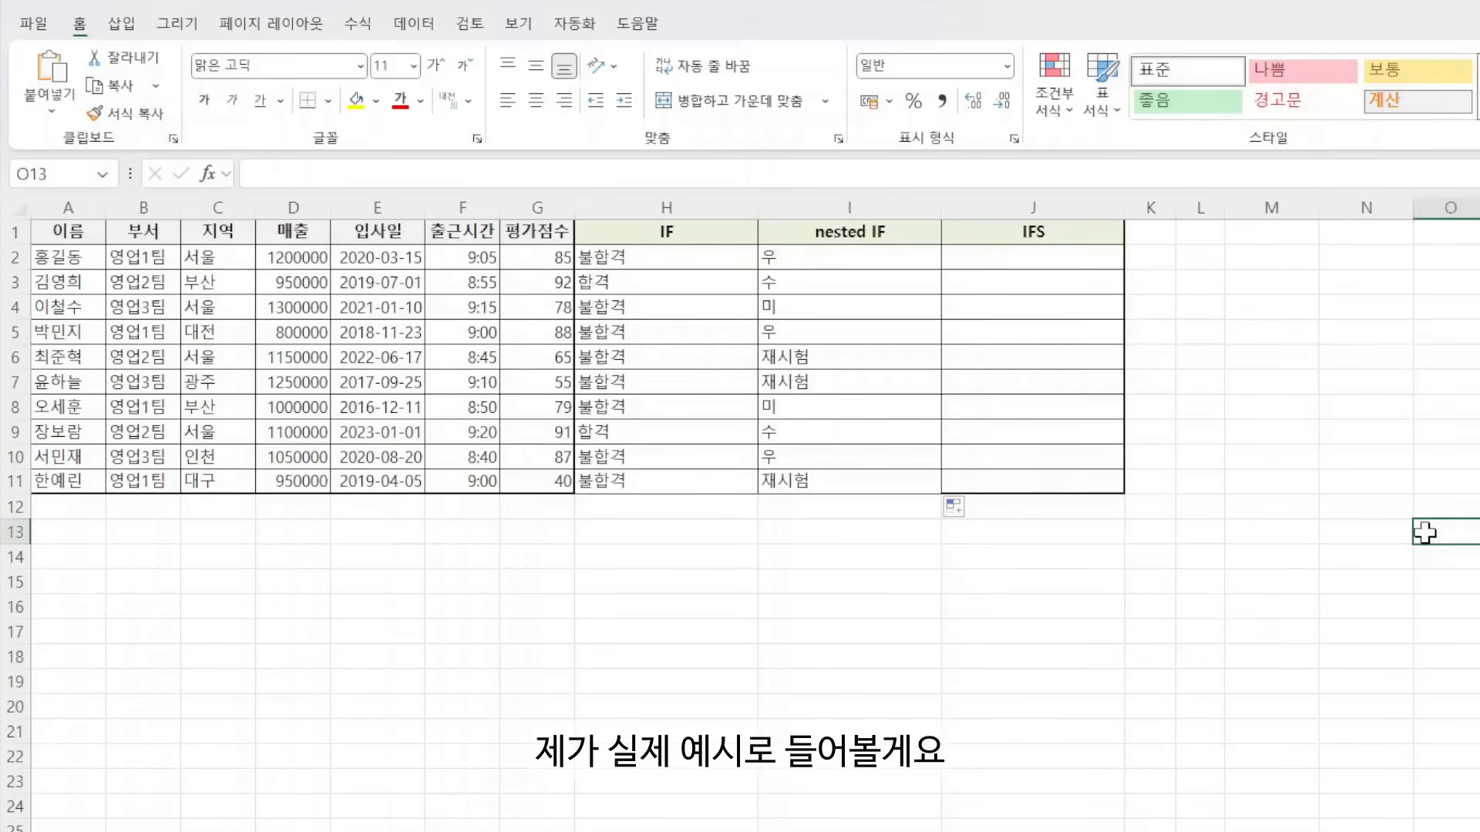
- Start an IFS formula in J2 that returns "수" when G2>=90
click(1093, 266)
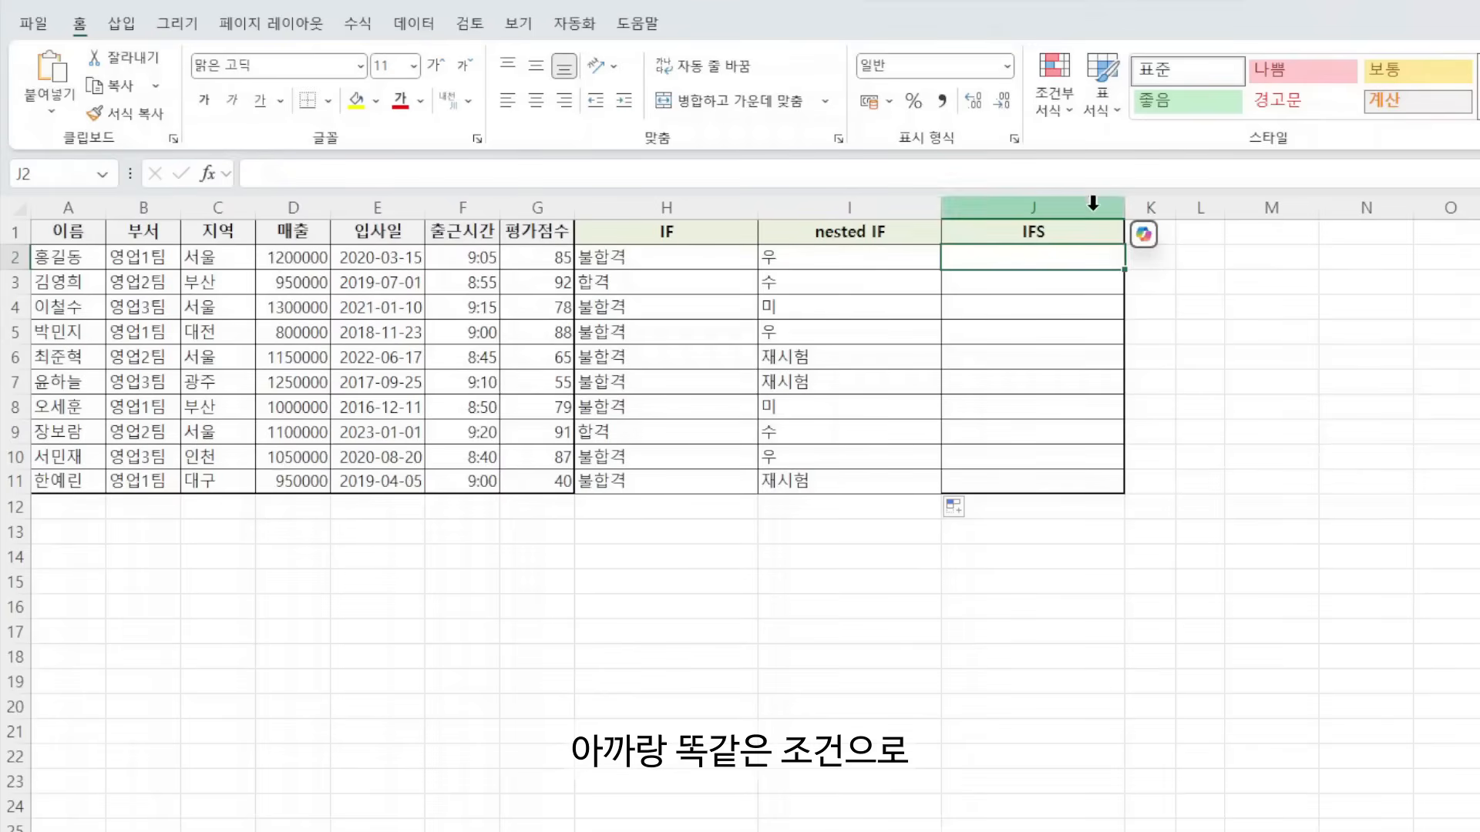
text(=ifs)
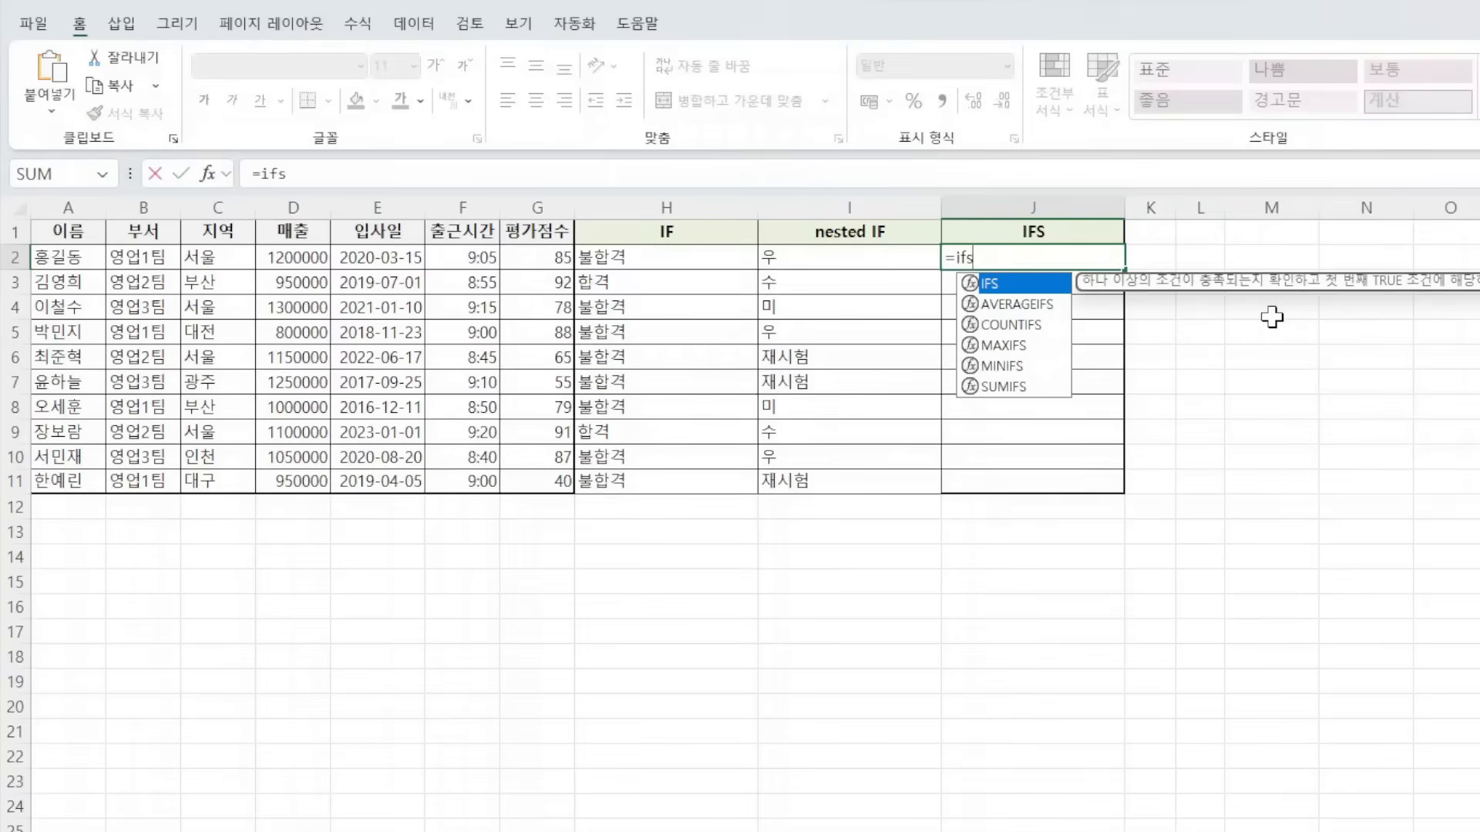
text(()
click(545, 256)
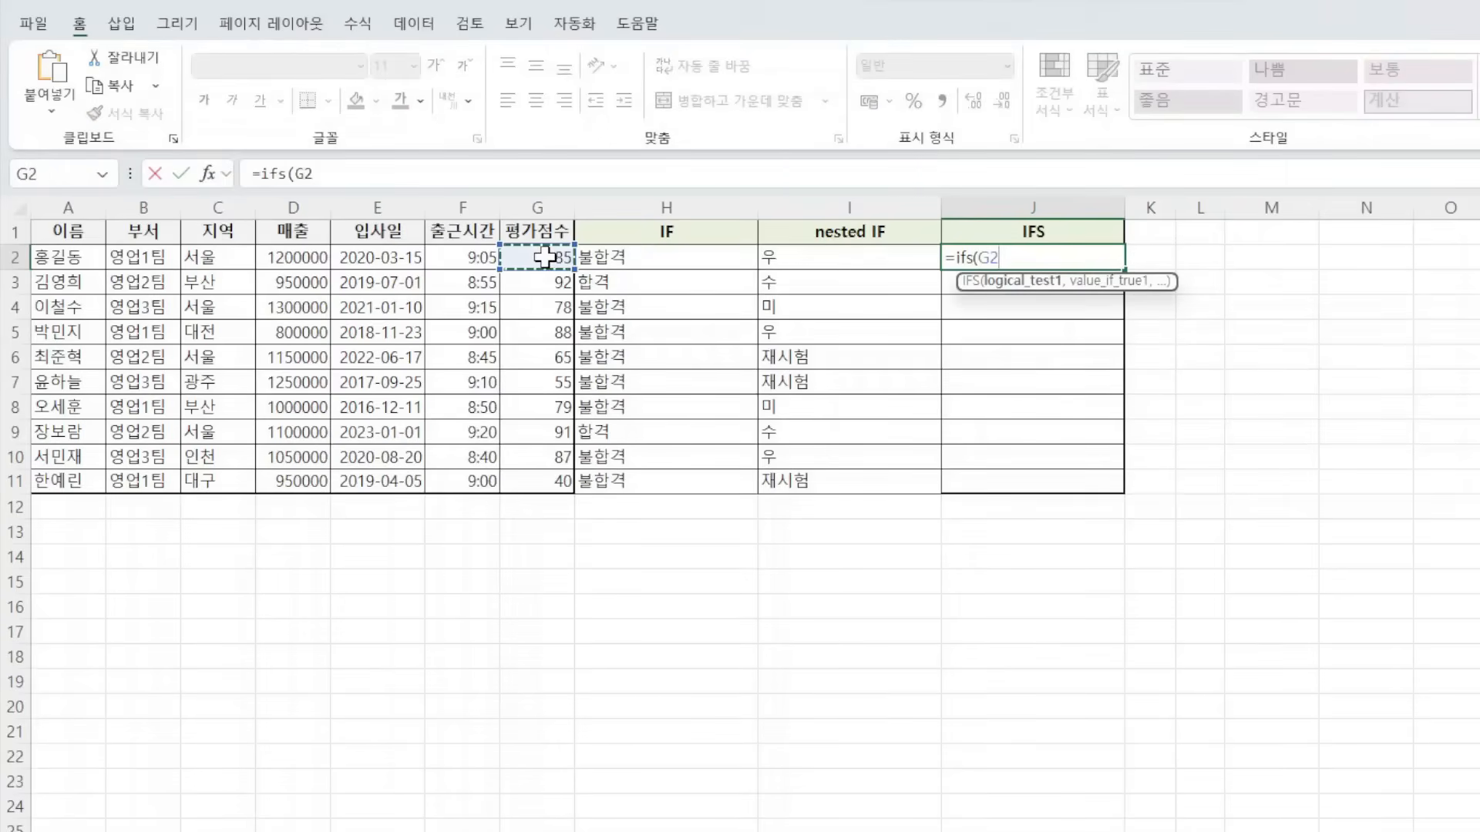
text(>=90,")
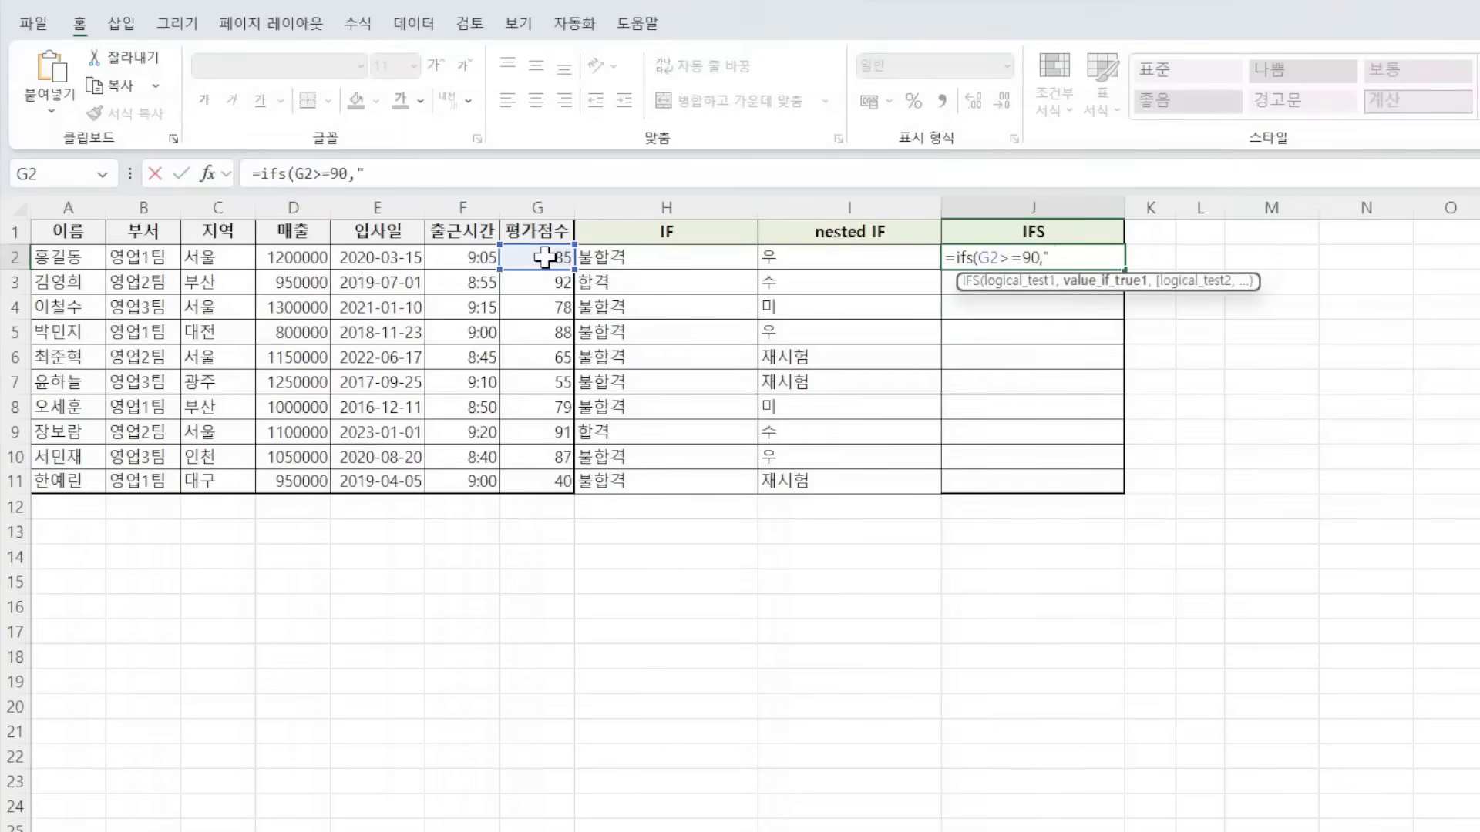
text(수",)
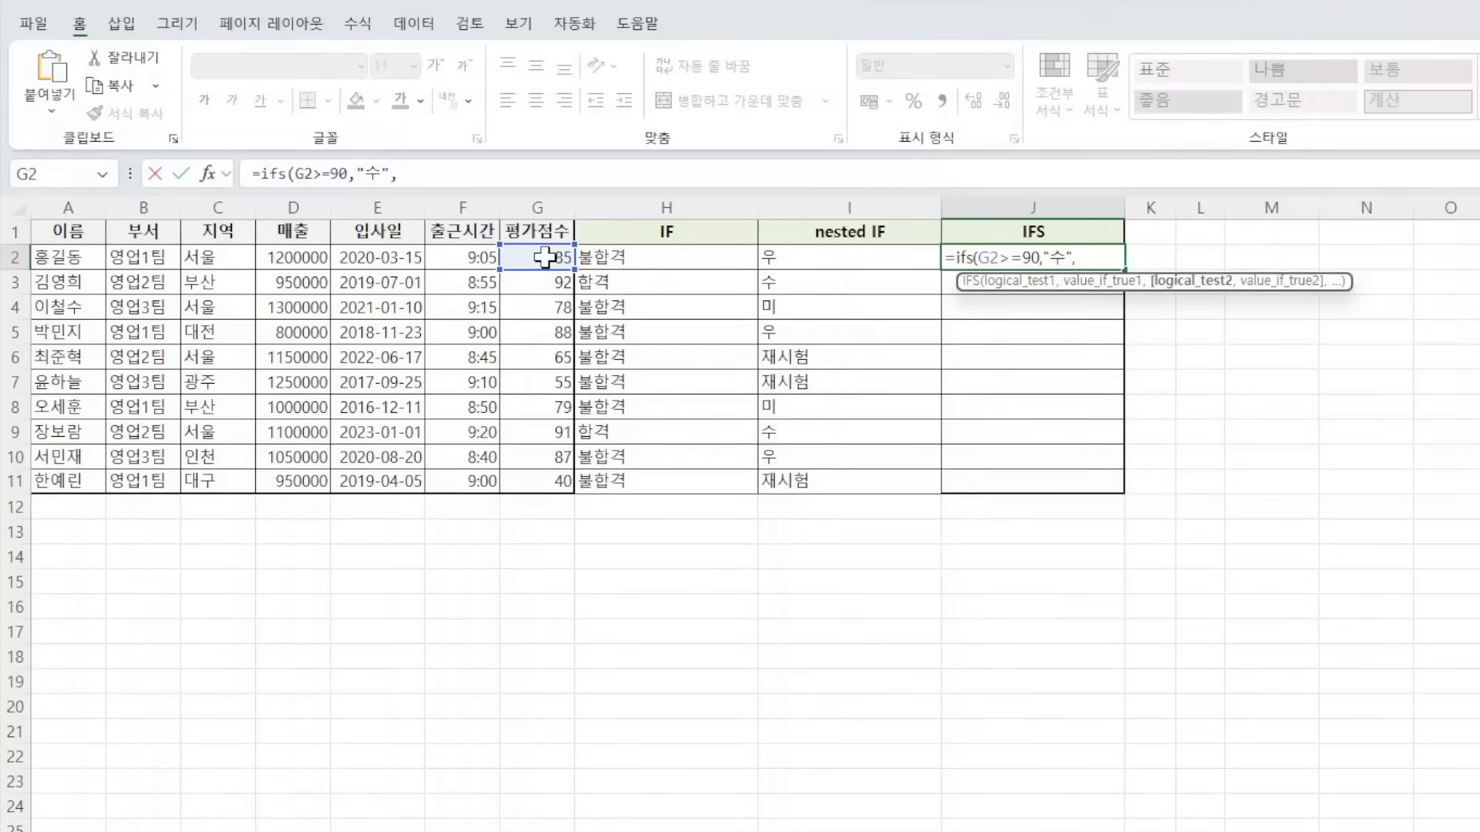
- Add a second condition to the J2 IFS formula, returning "우" when G2>=80
click(545, 256)
text(>=)
text(80)
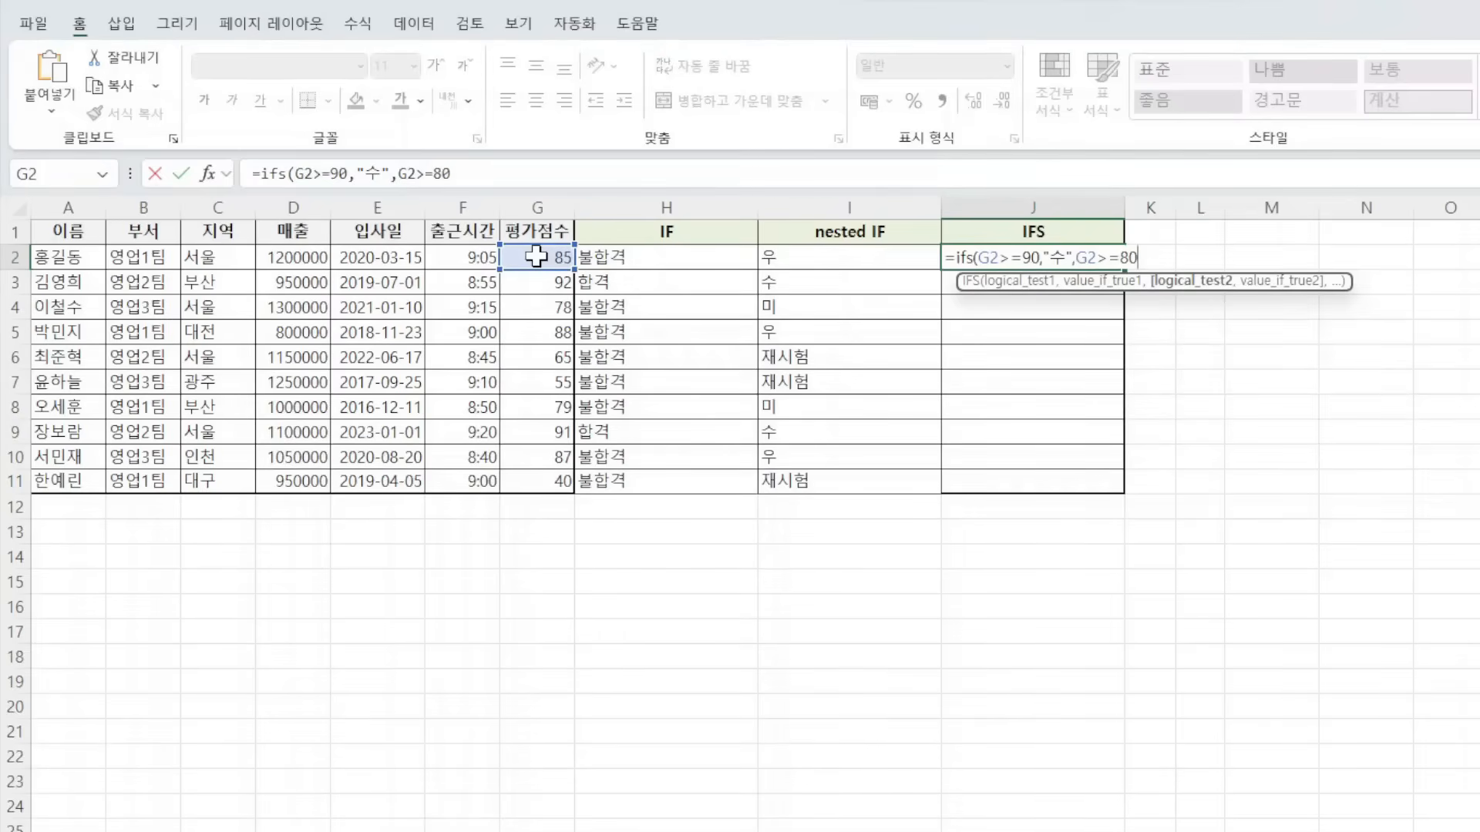
text(,")
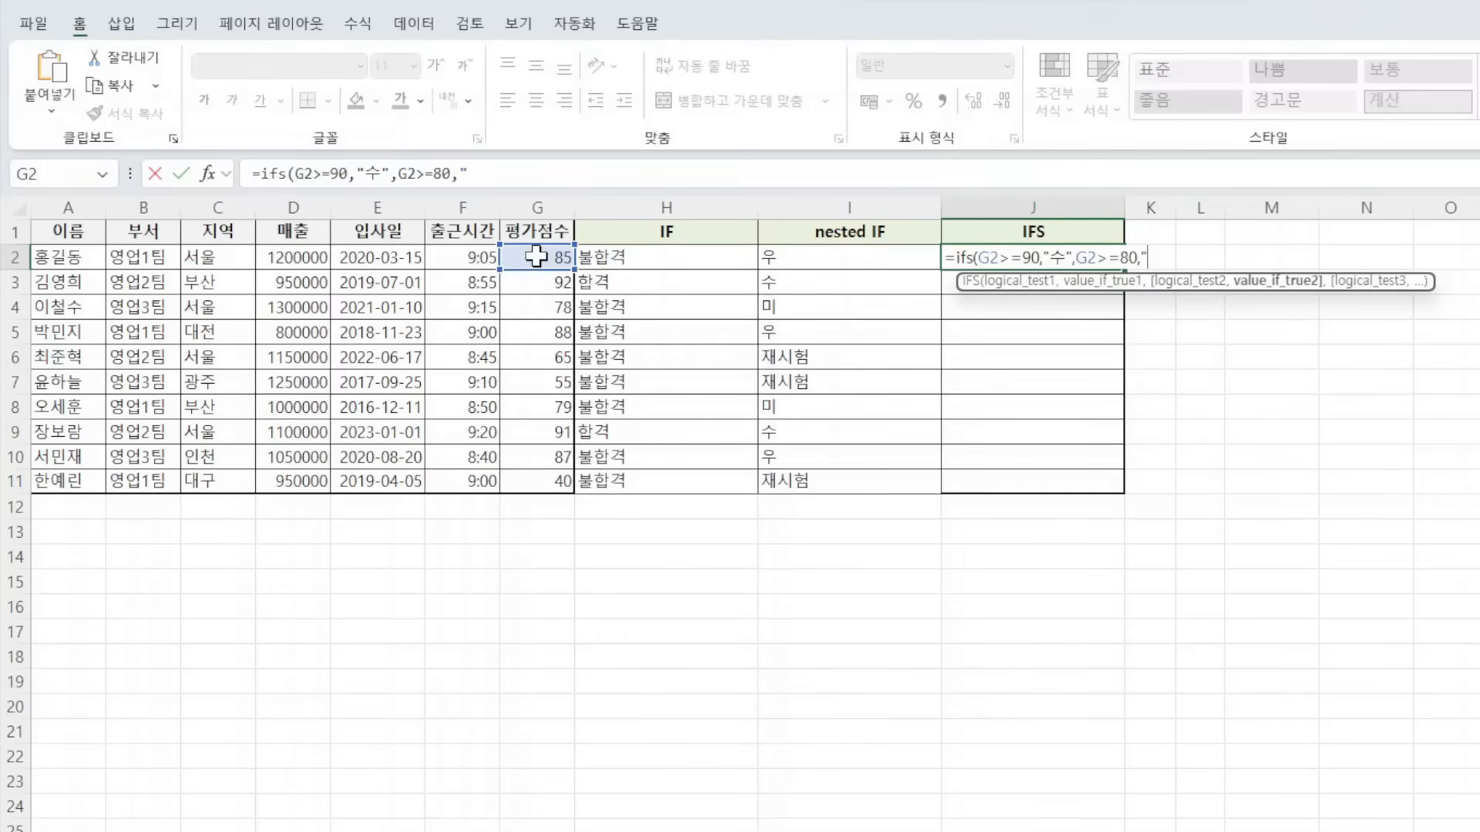
text(우",)
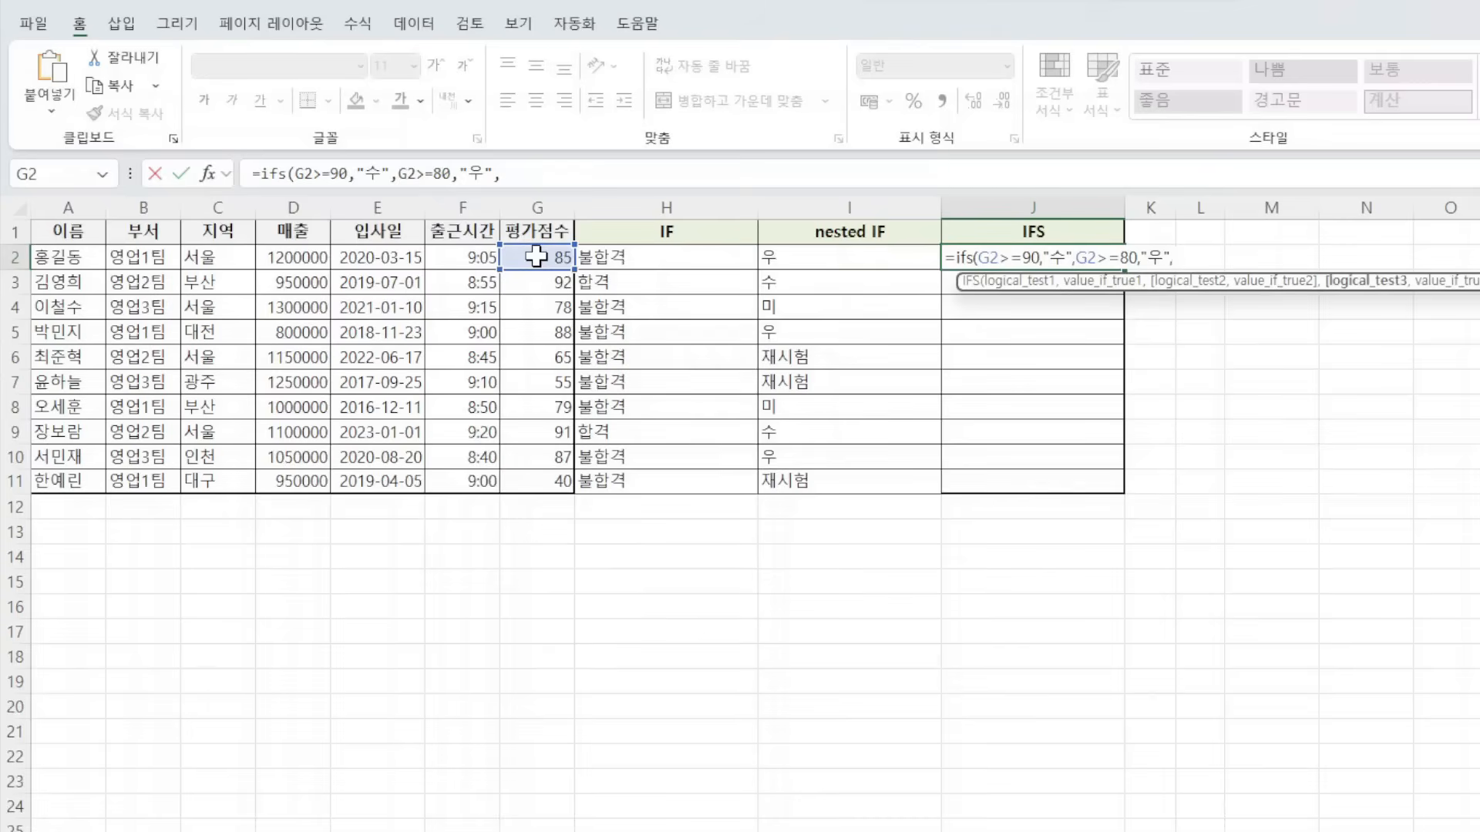
- Complete the J2 IFS formula with "미" when G2>=70 and TRUE returning "재시험" for all other scores
click(535, 256)
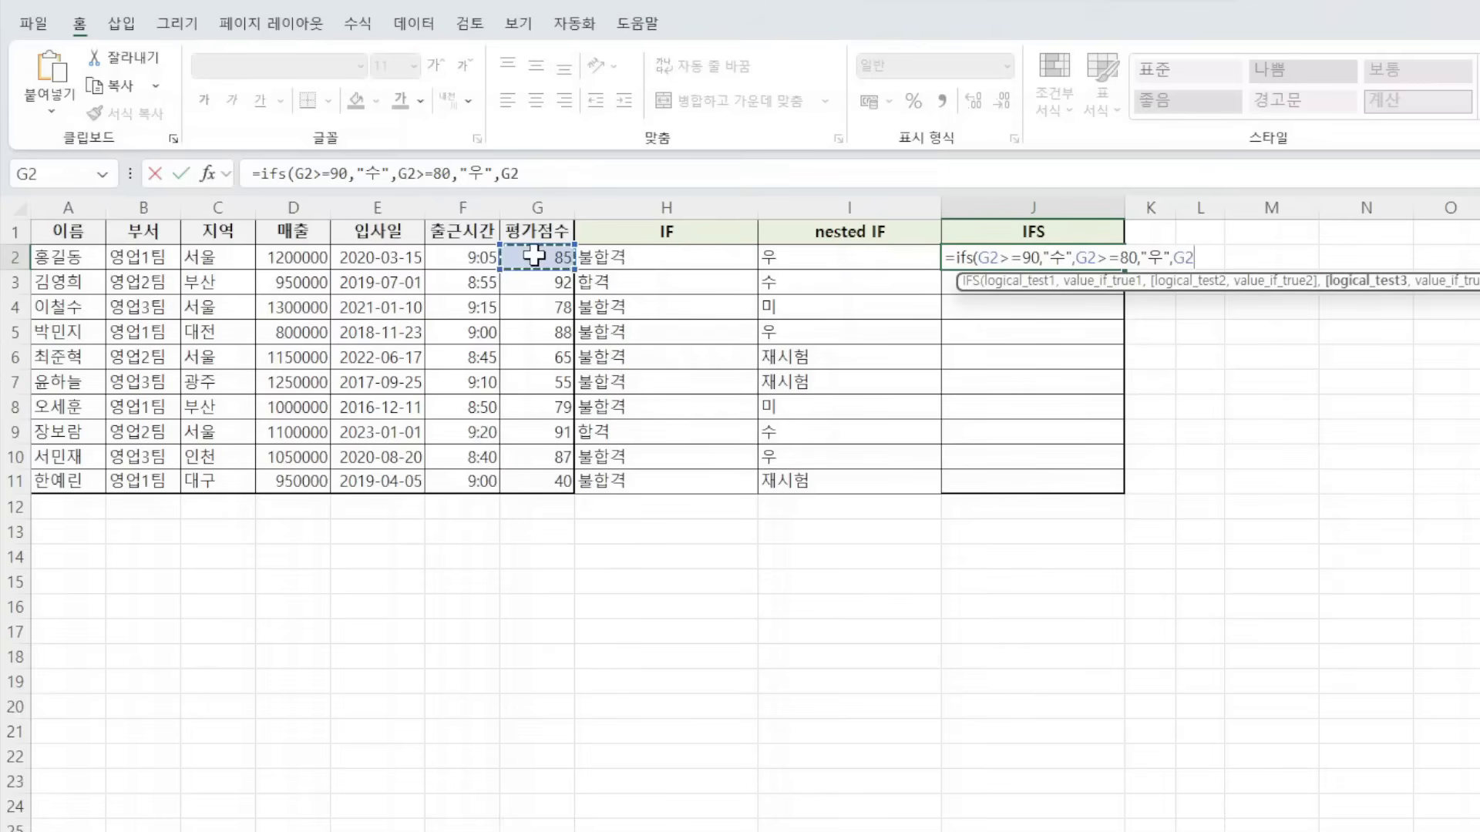
text(>=70,"ㅁ)
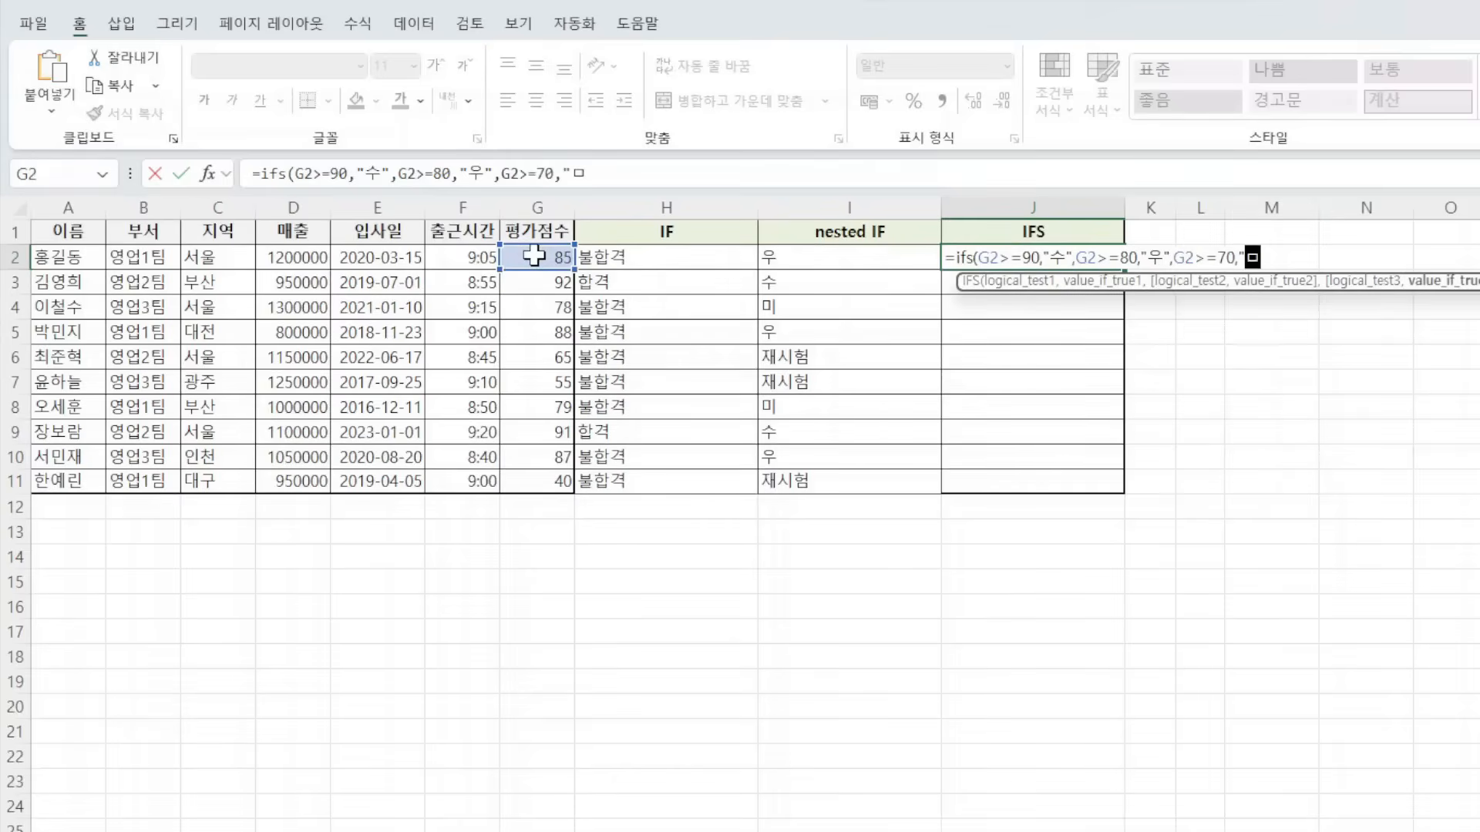
text(ㅣ")
text(,)
text(true,)
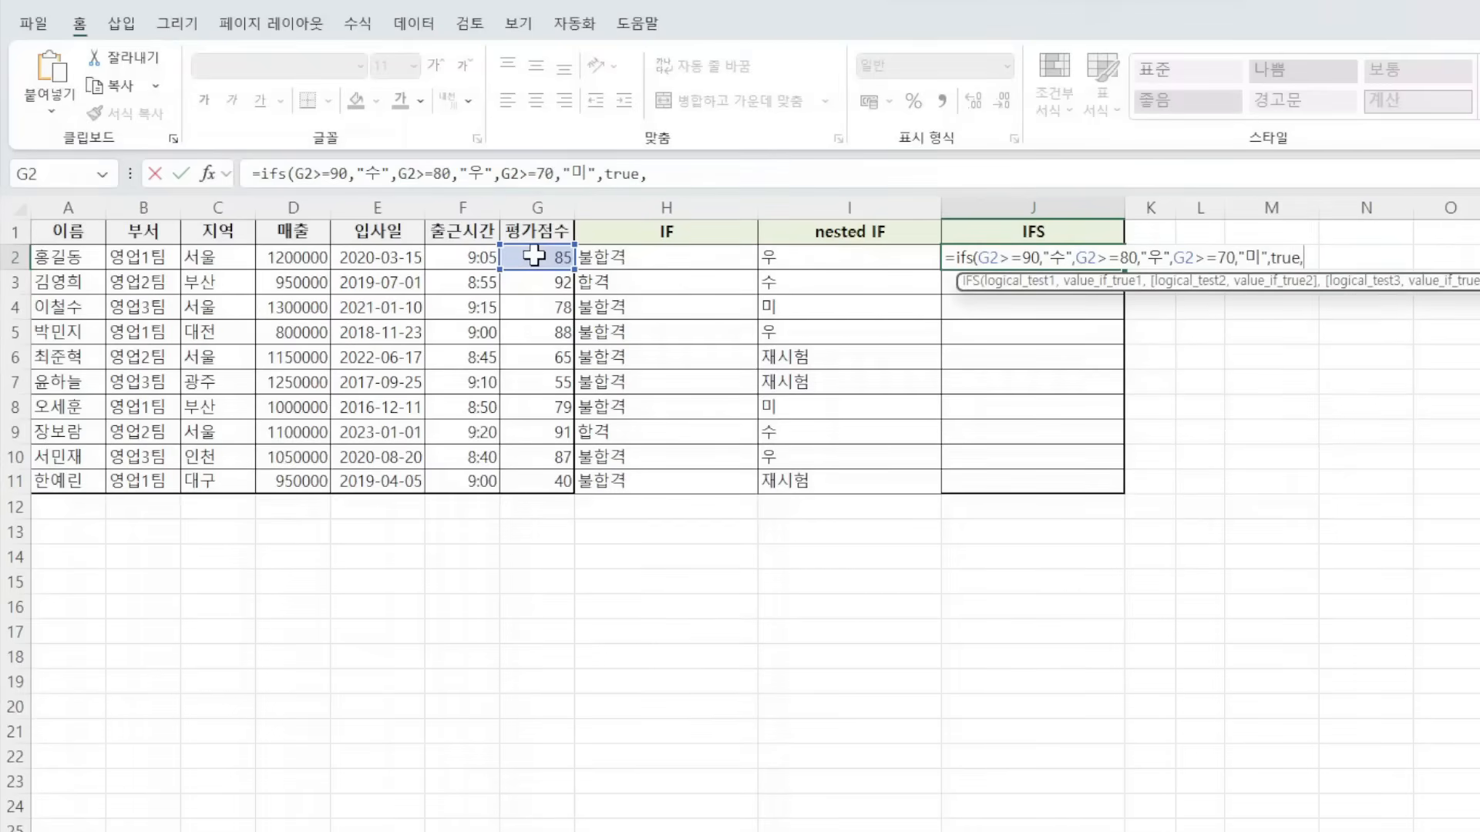
text("재시험")
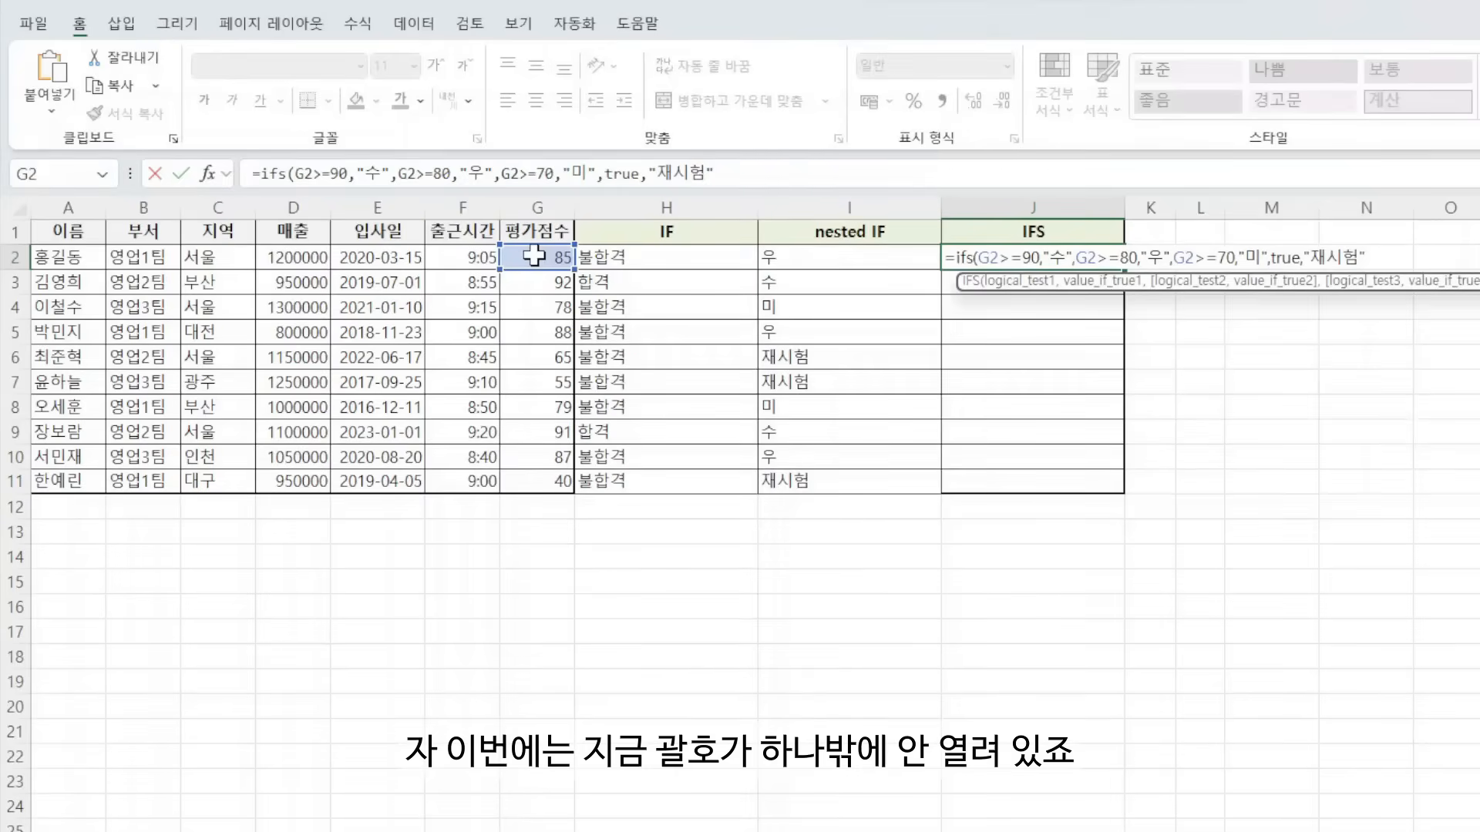
text())
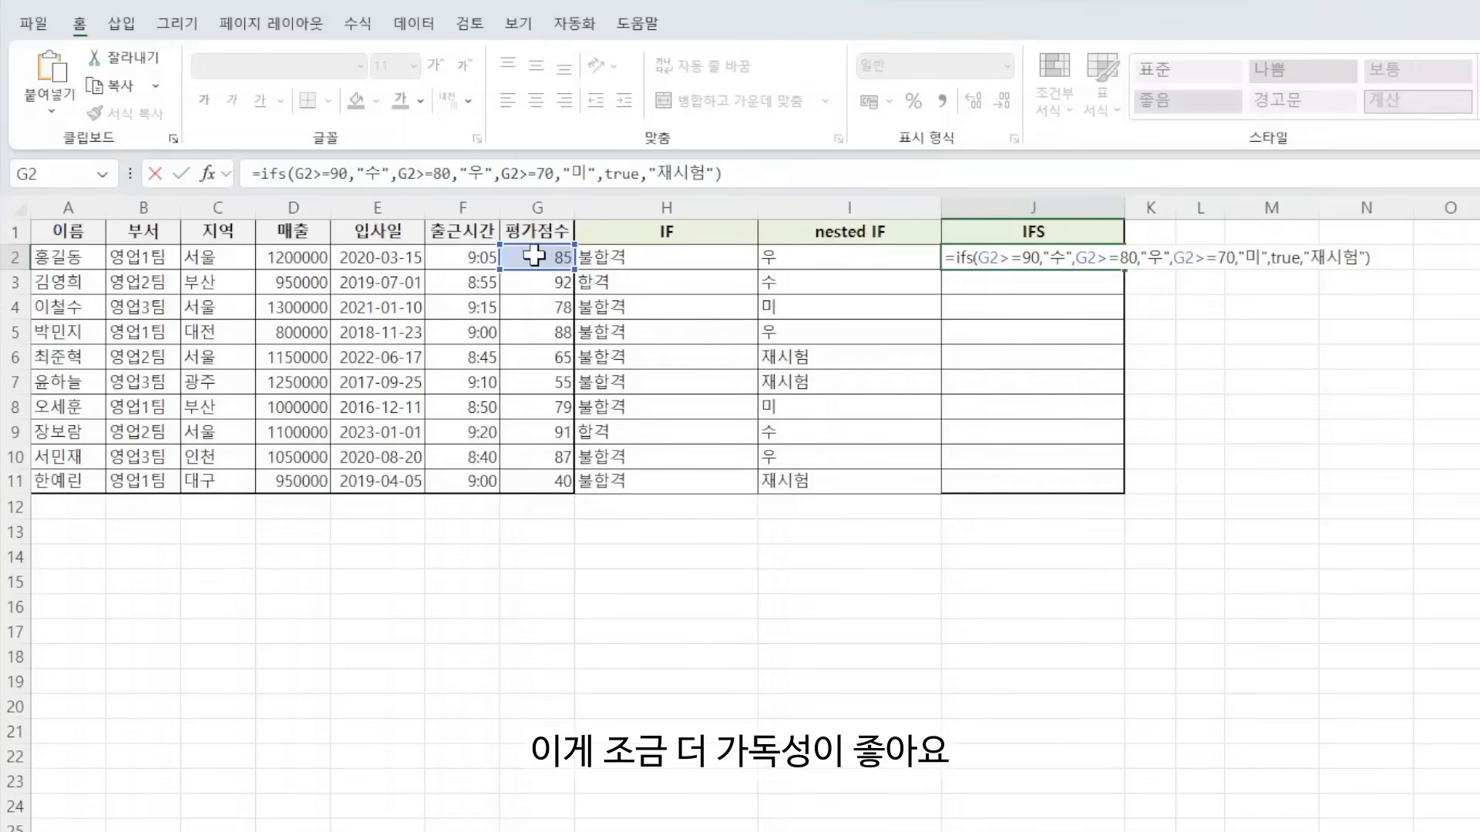
key(ctrl+Return)
- Fill the IFS formula from J2 down to J11 and compare the column with the nested IF results
drag(1124, 269, 1126, 491)
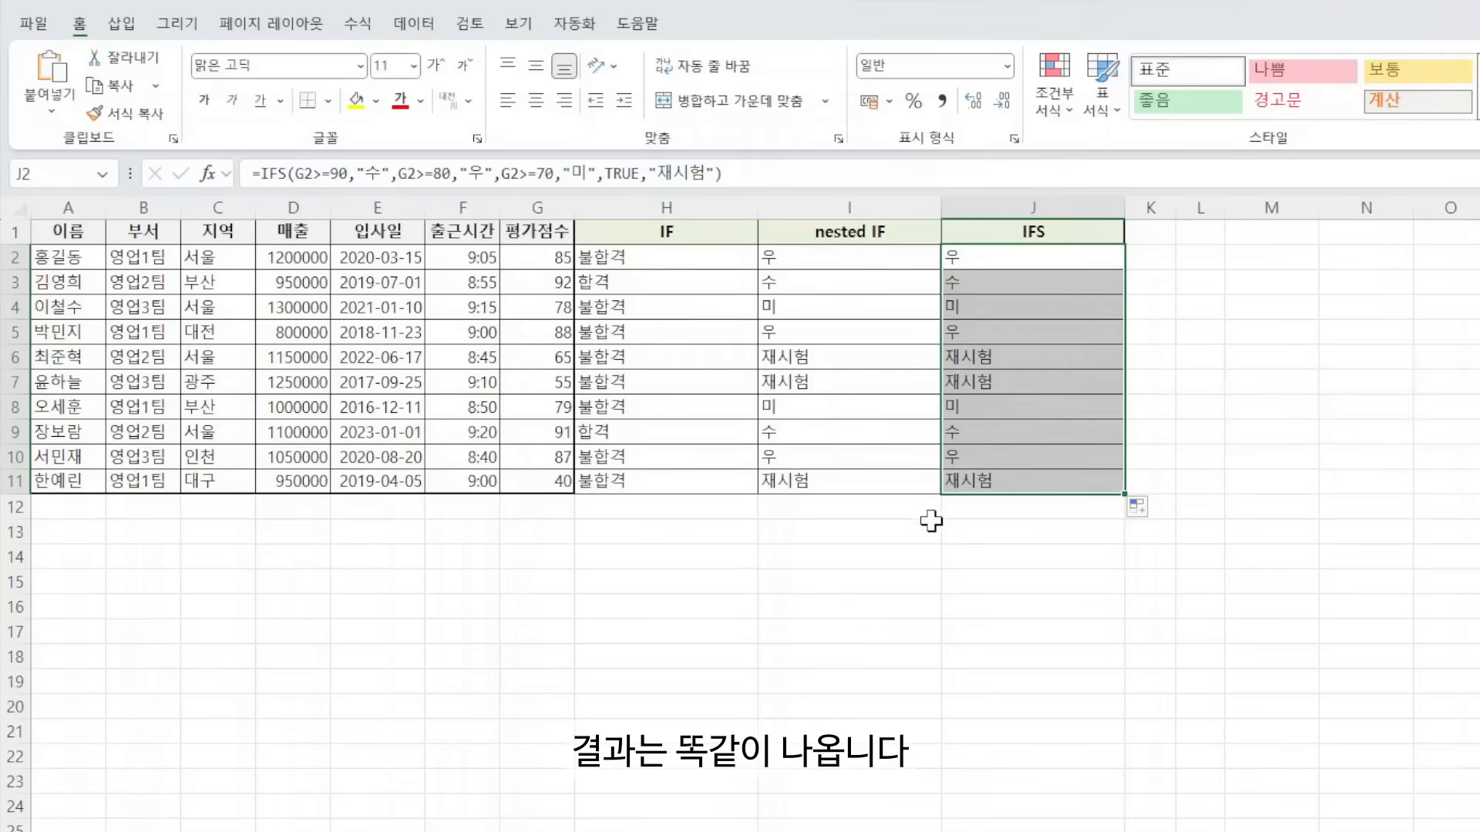
click(965, 561)
drag(1014, 235, 1073, 484)
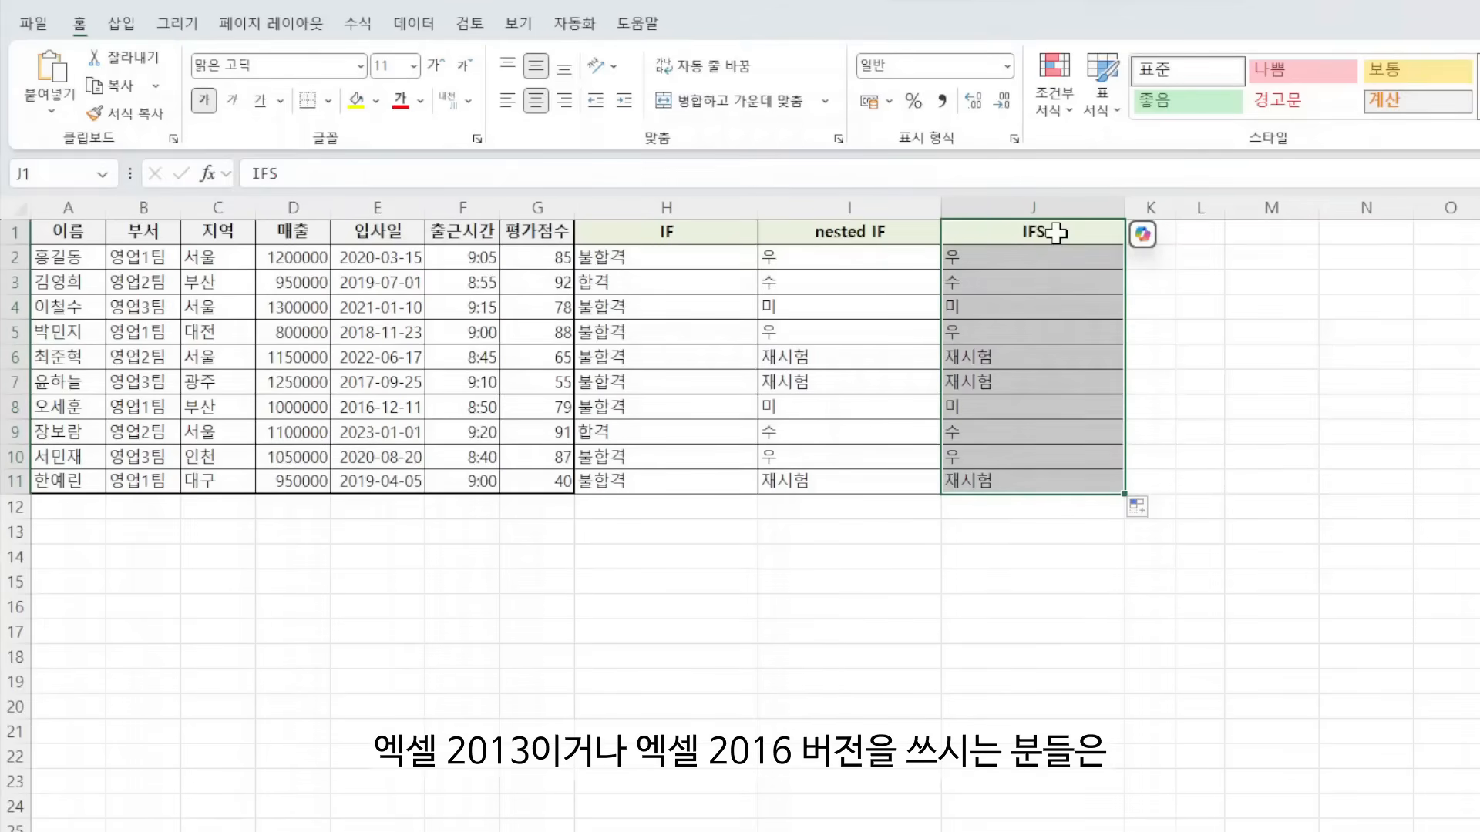
drag(895, 235, 890, 487)
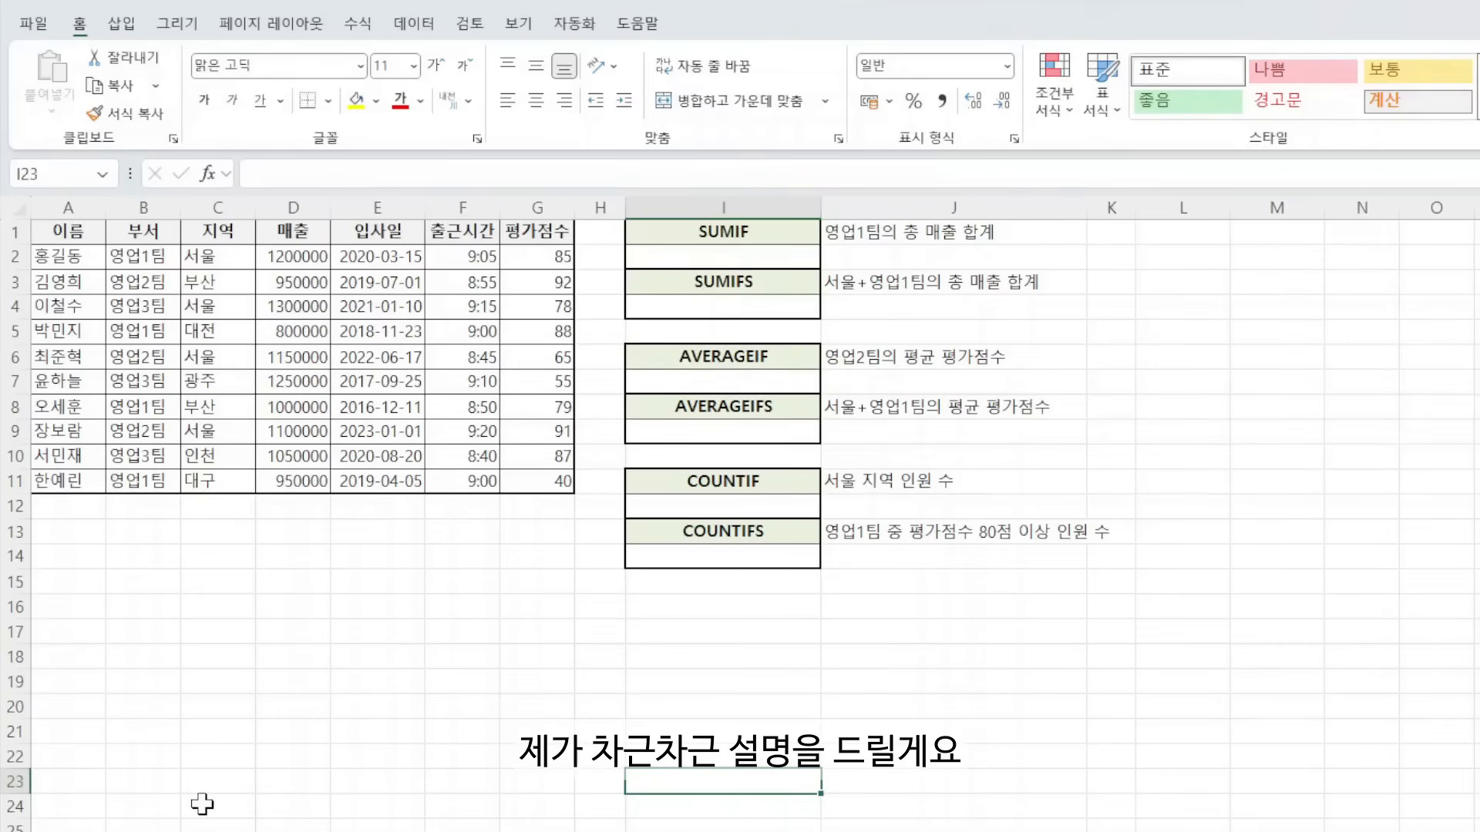
click(771, 257)
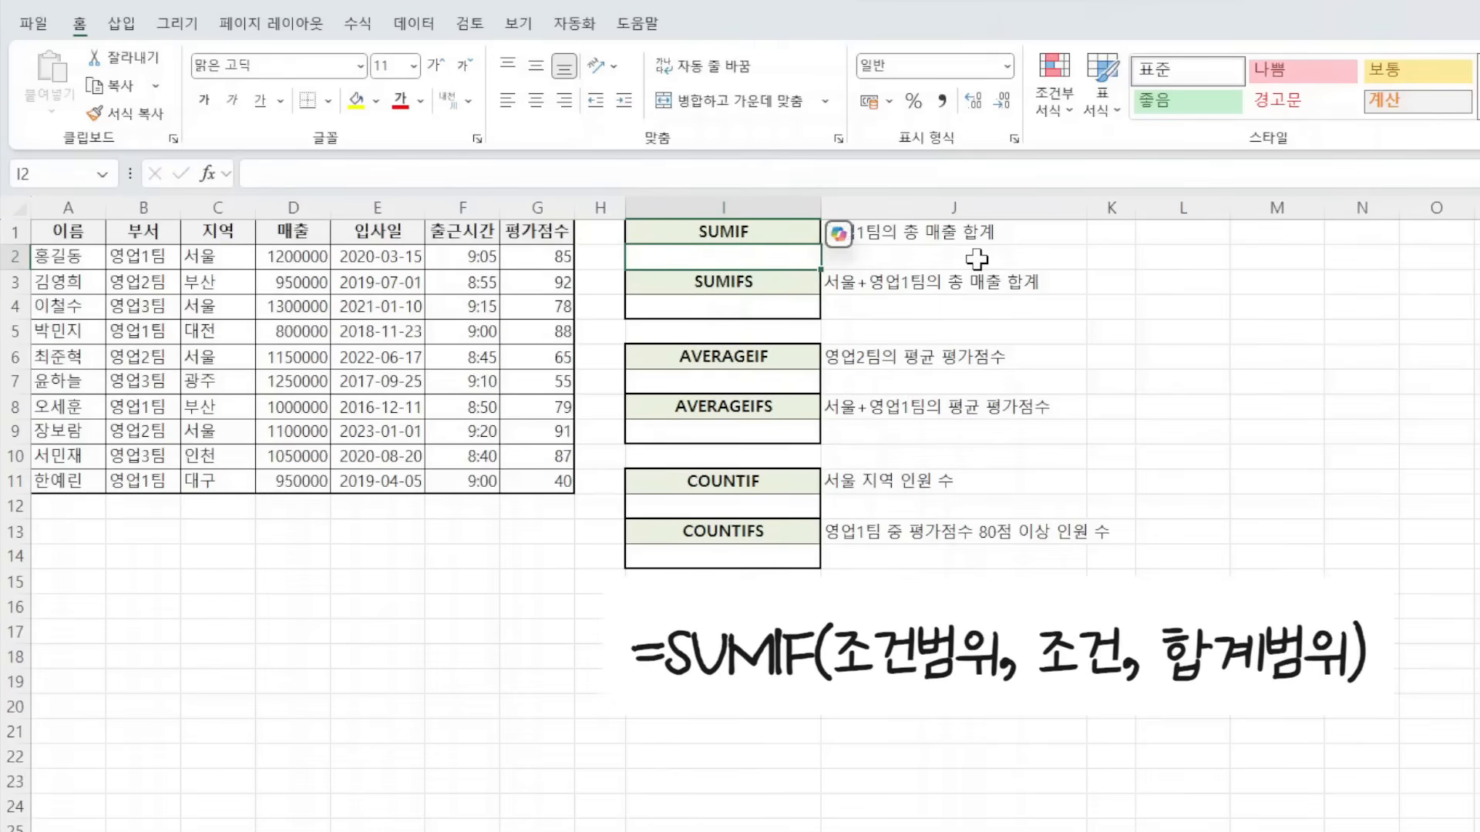
click(1276, 281)
click(779, 253)
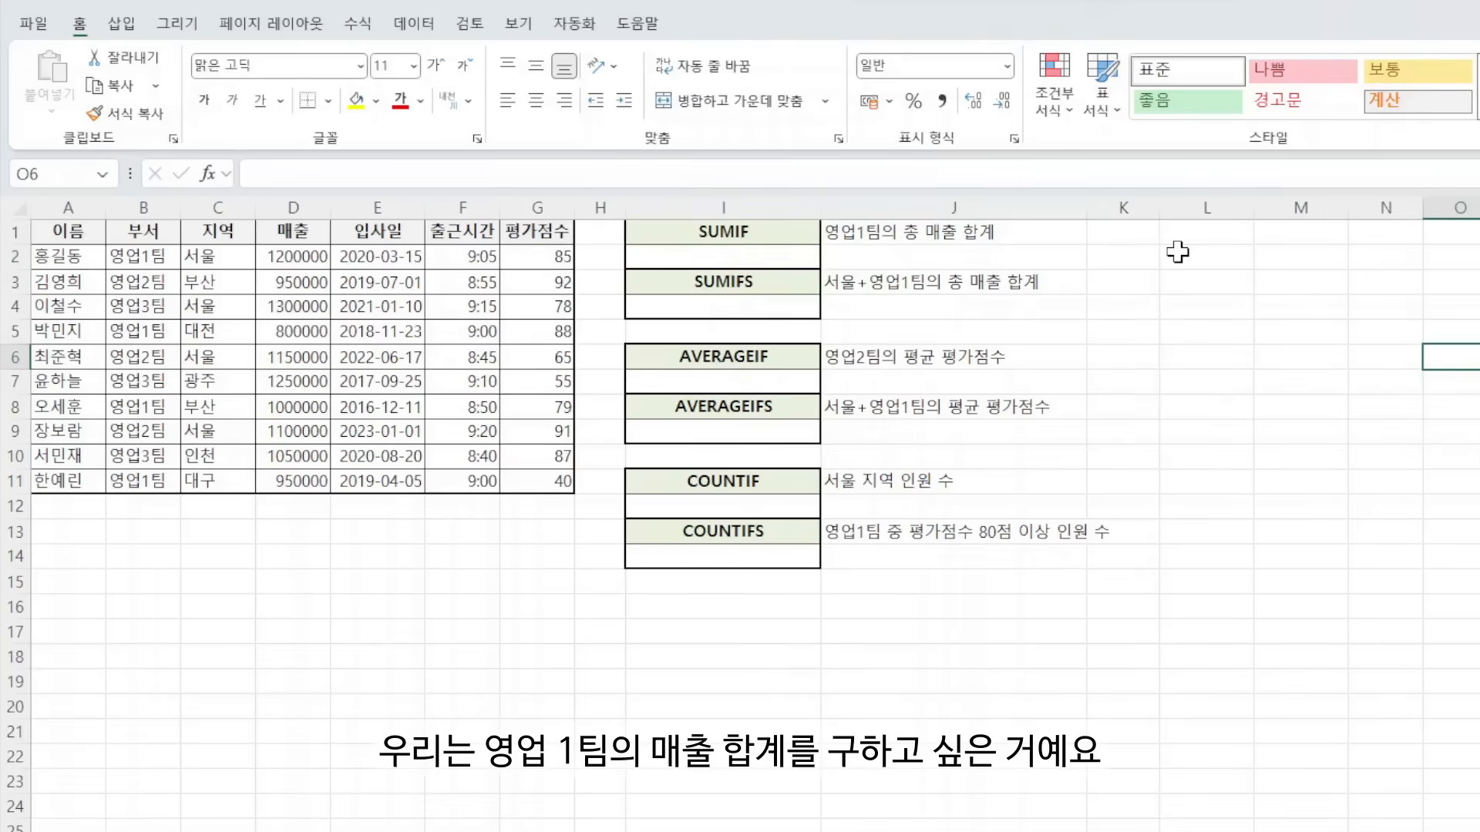
- Enter the label "조건1." in K1 and the criterion "영업1팀" in L1
click(1139, 232)
text(조건1.)
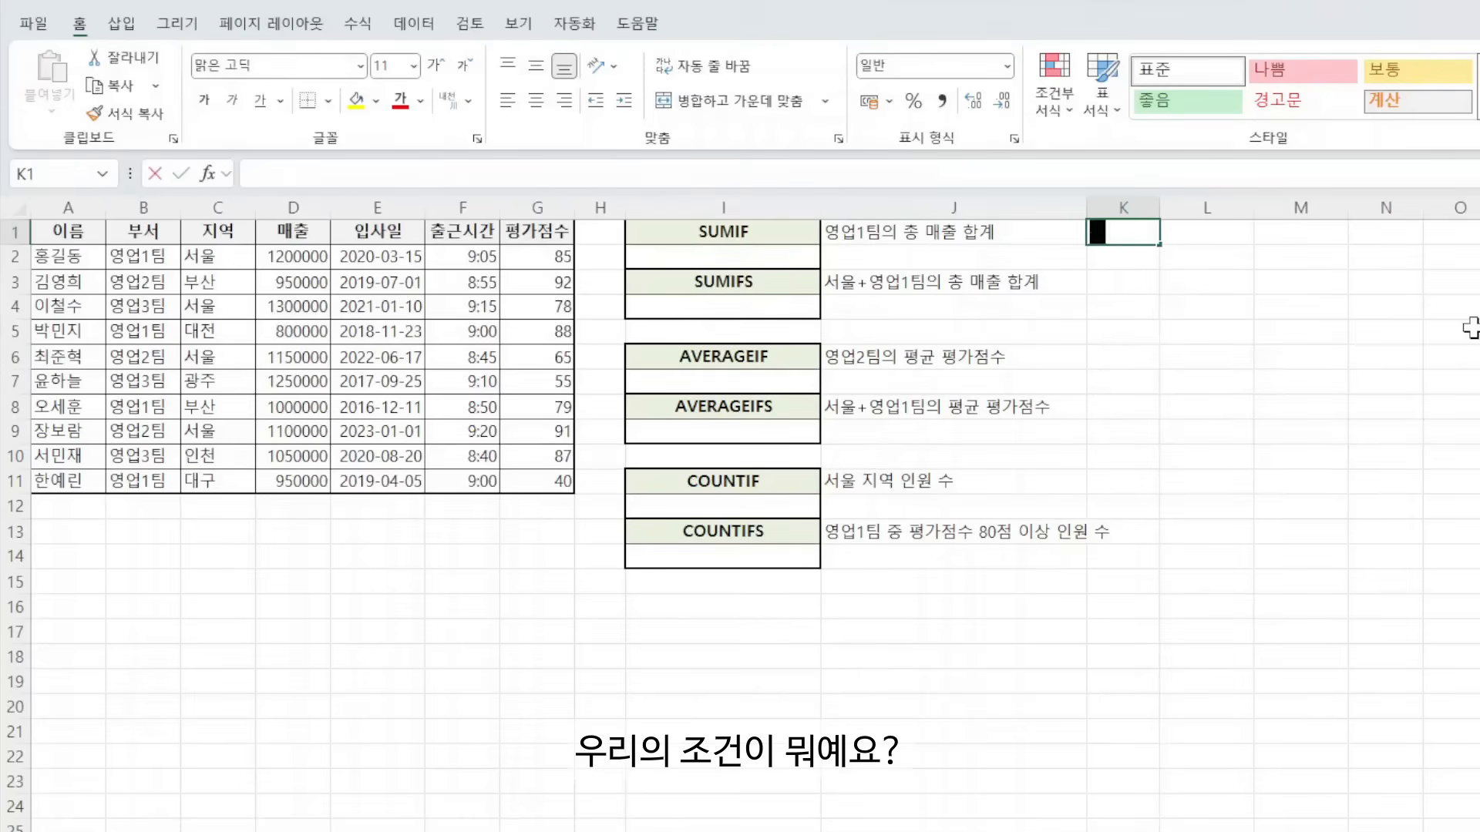
key(Return)
key(Up)
key(Right)
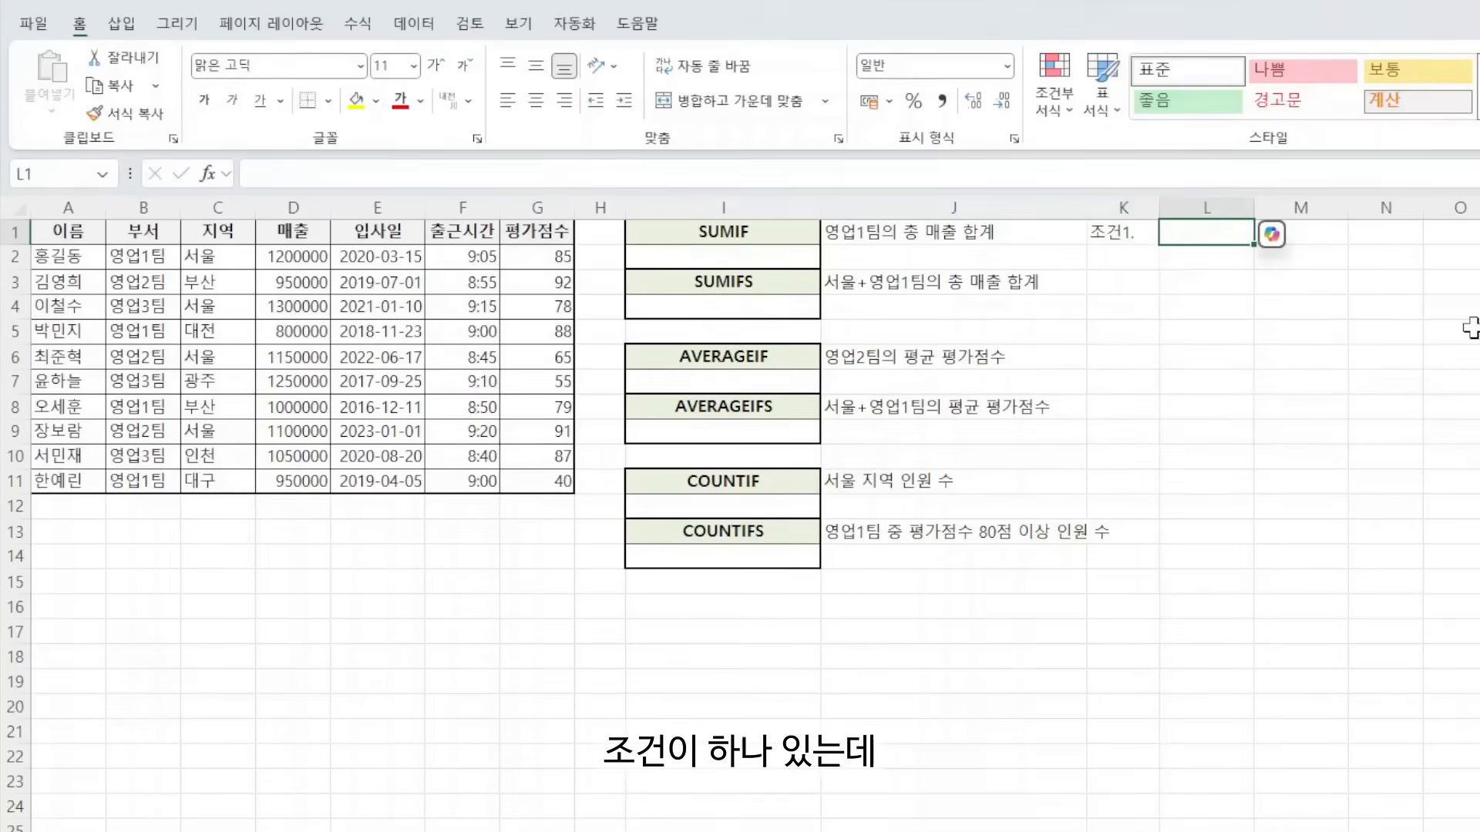
text(영업1팀)
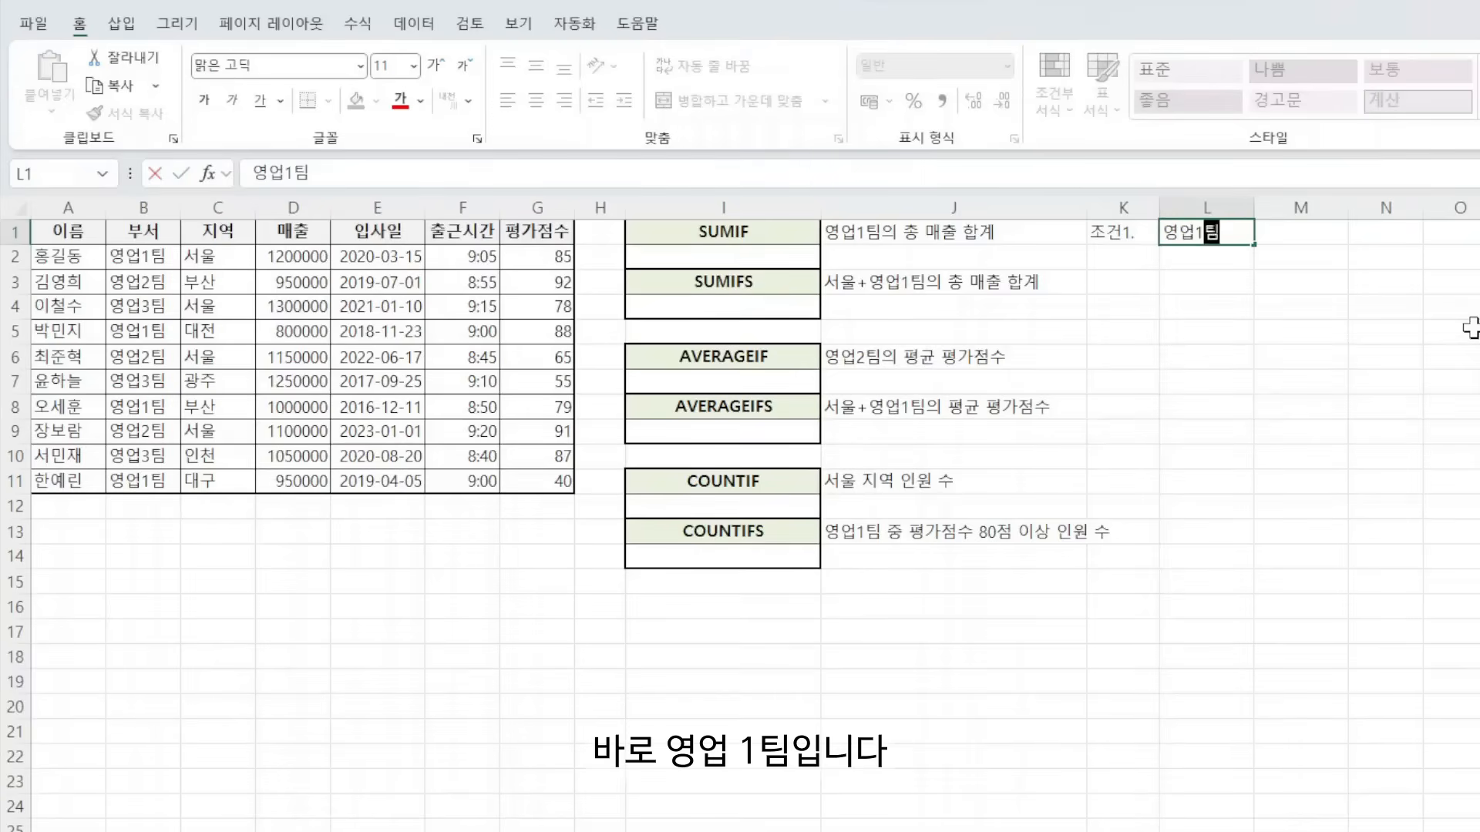
key(Return)
key(Up)
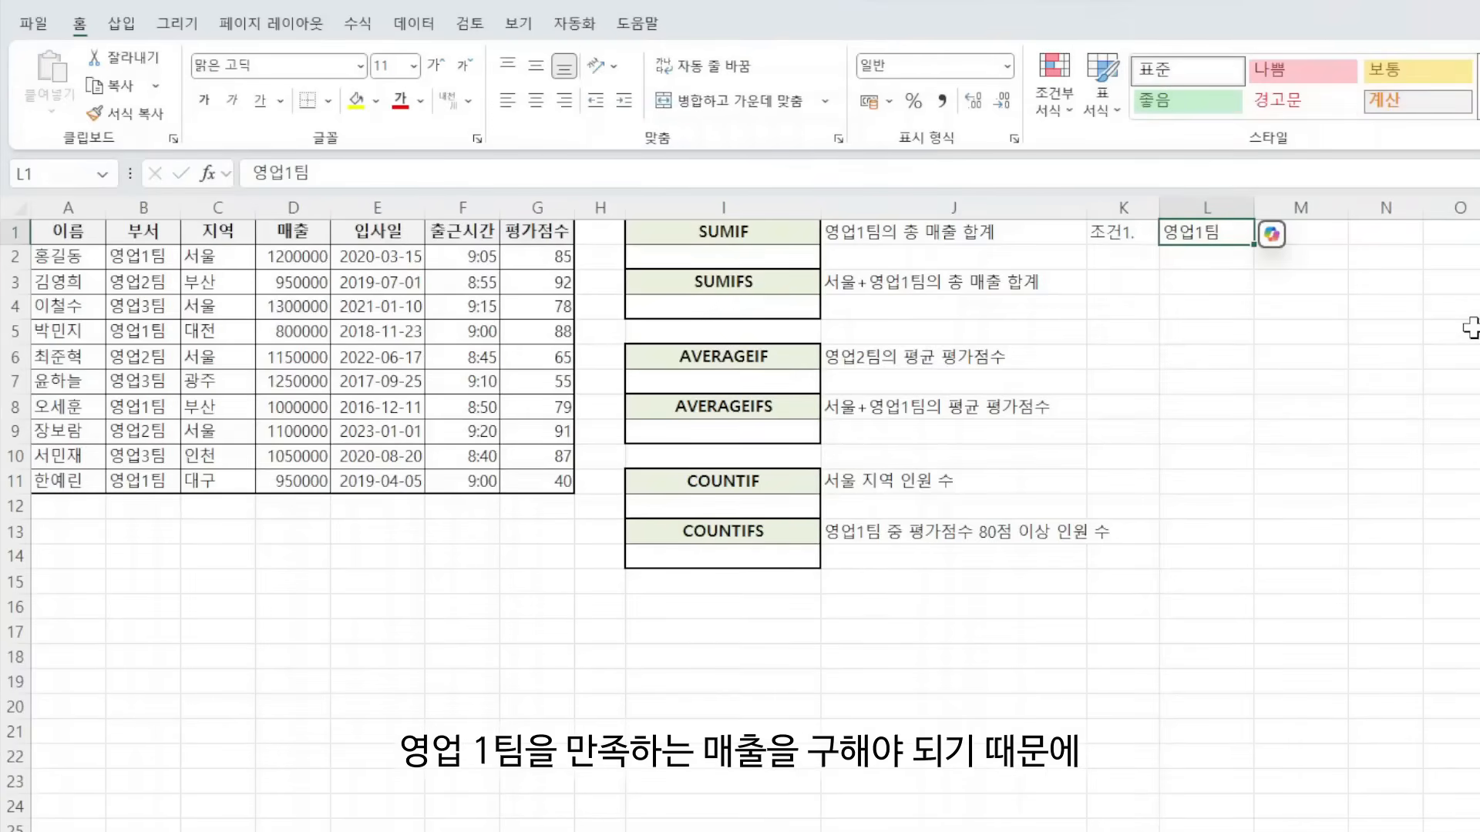
- Start a SUMIF formula in I2 with the department cells B2:B11 as the criteria range
click(733, 256)
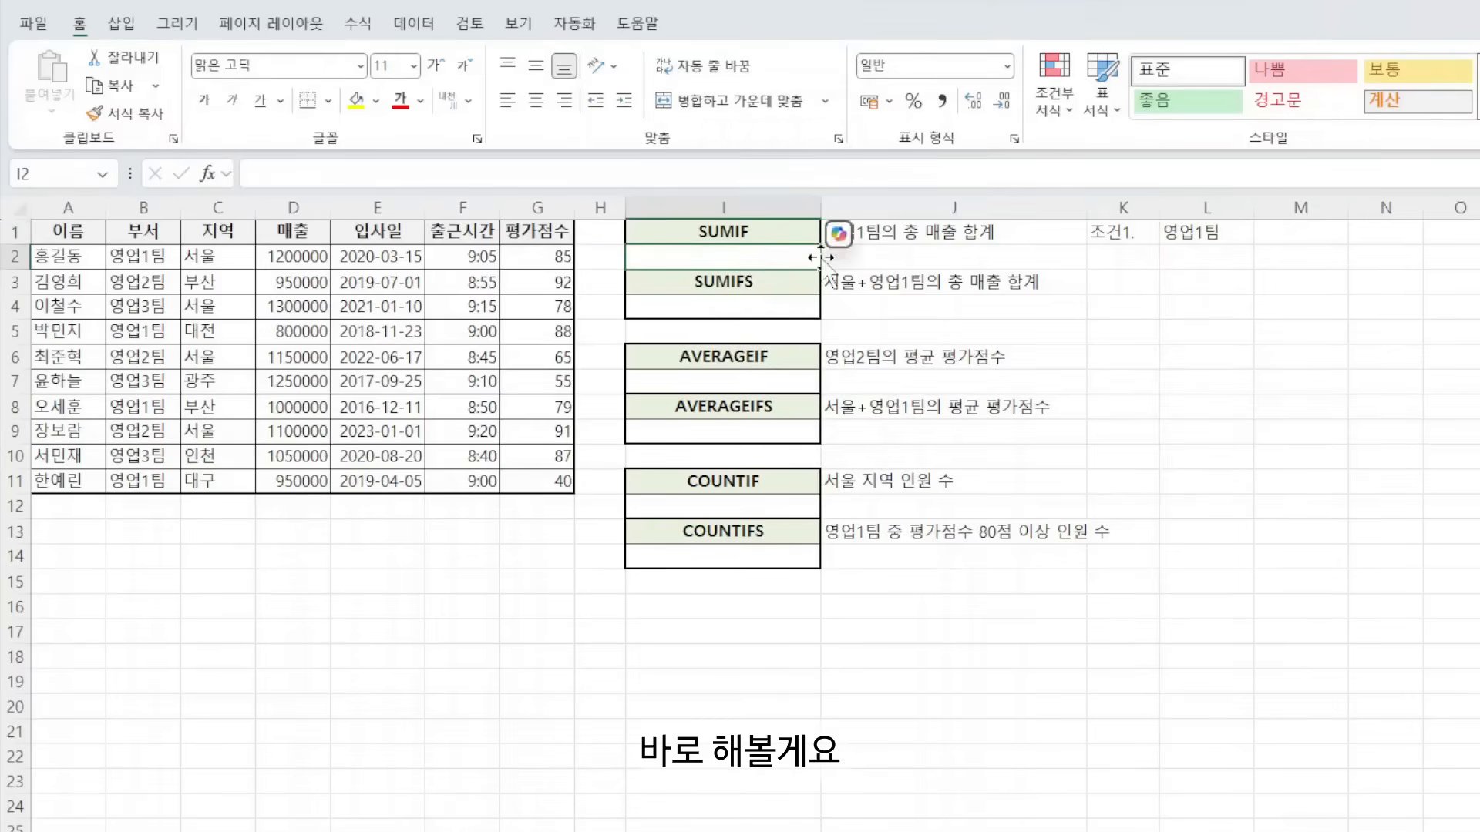
text(=sumif()
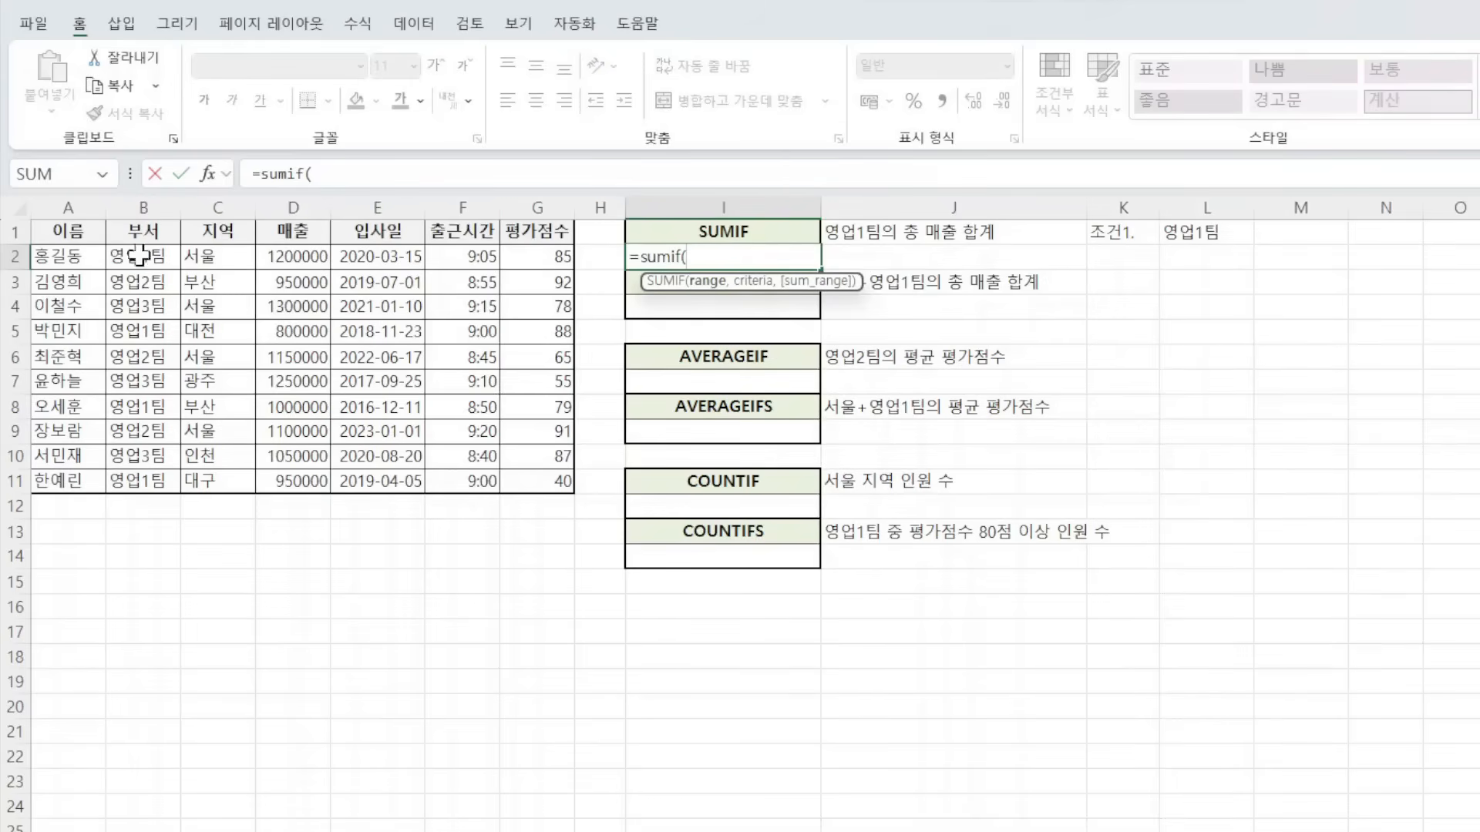
drag(140, 256, 139, 481)
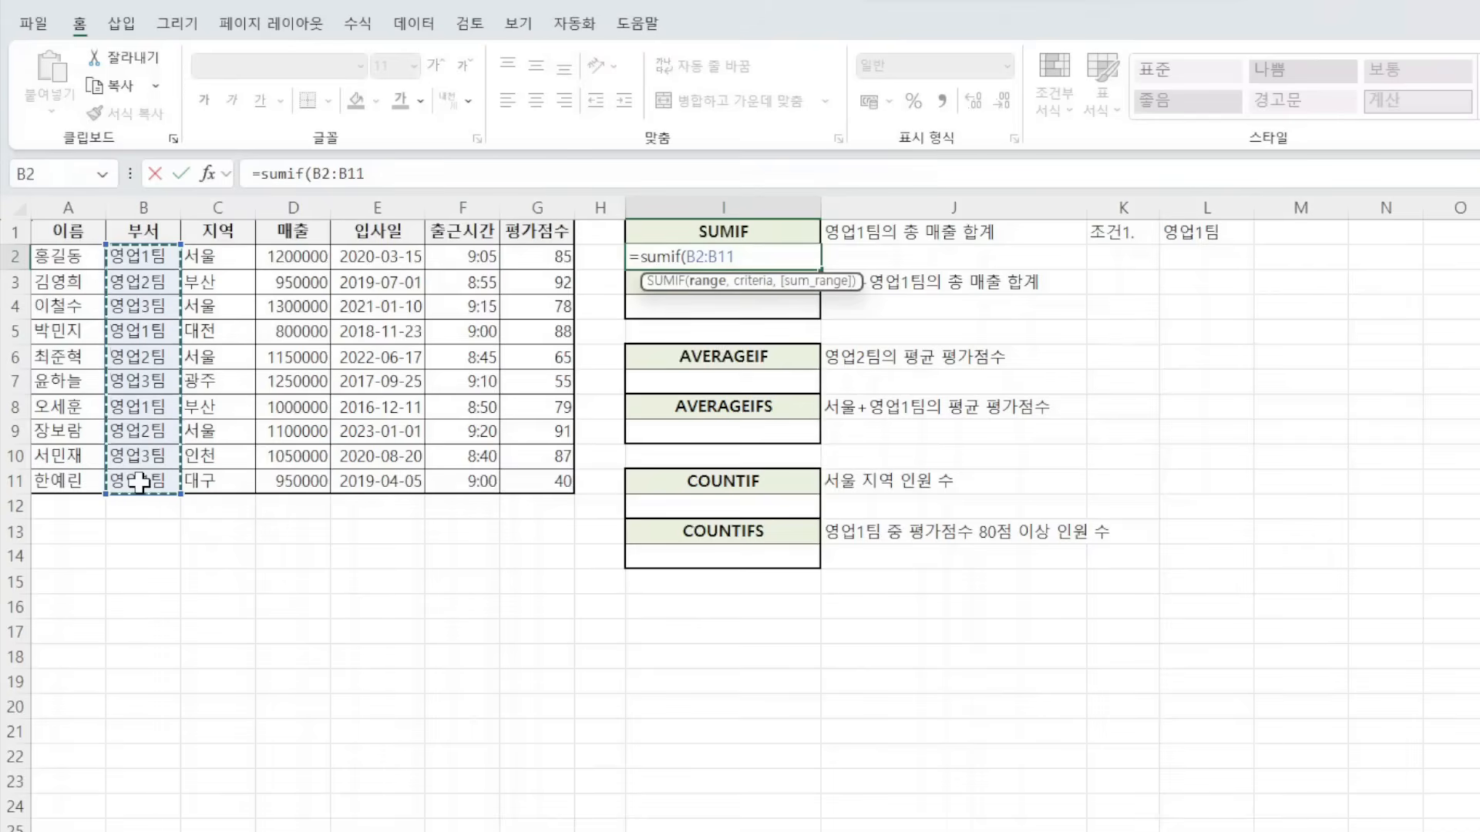
text(,)
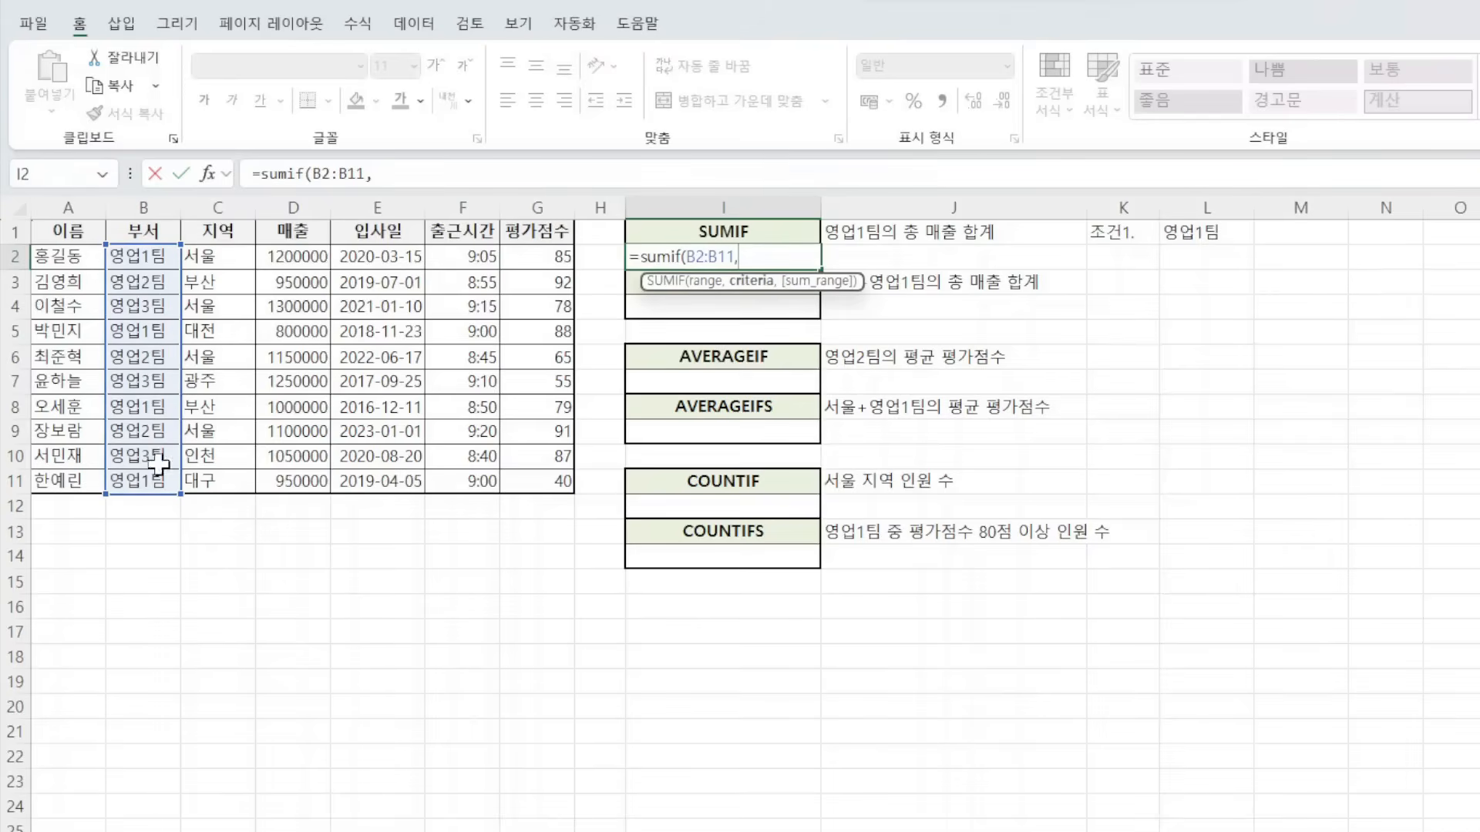
- Complete the I2 SUMIF formula with criterion L1 and sum range D2:D11, and format the result with comma style
click(1200, 239)
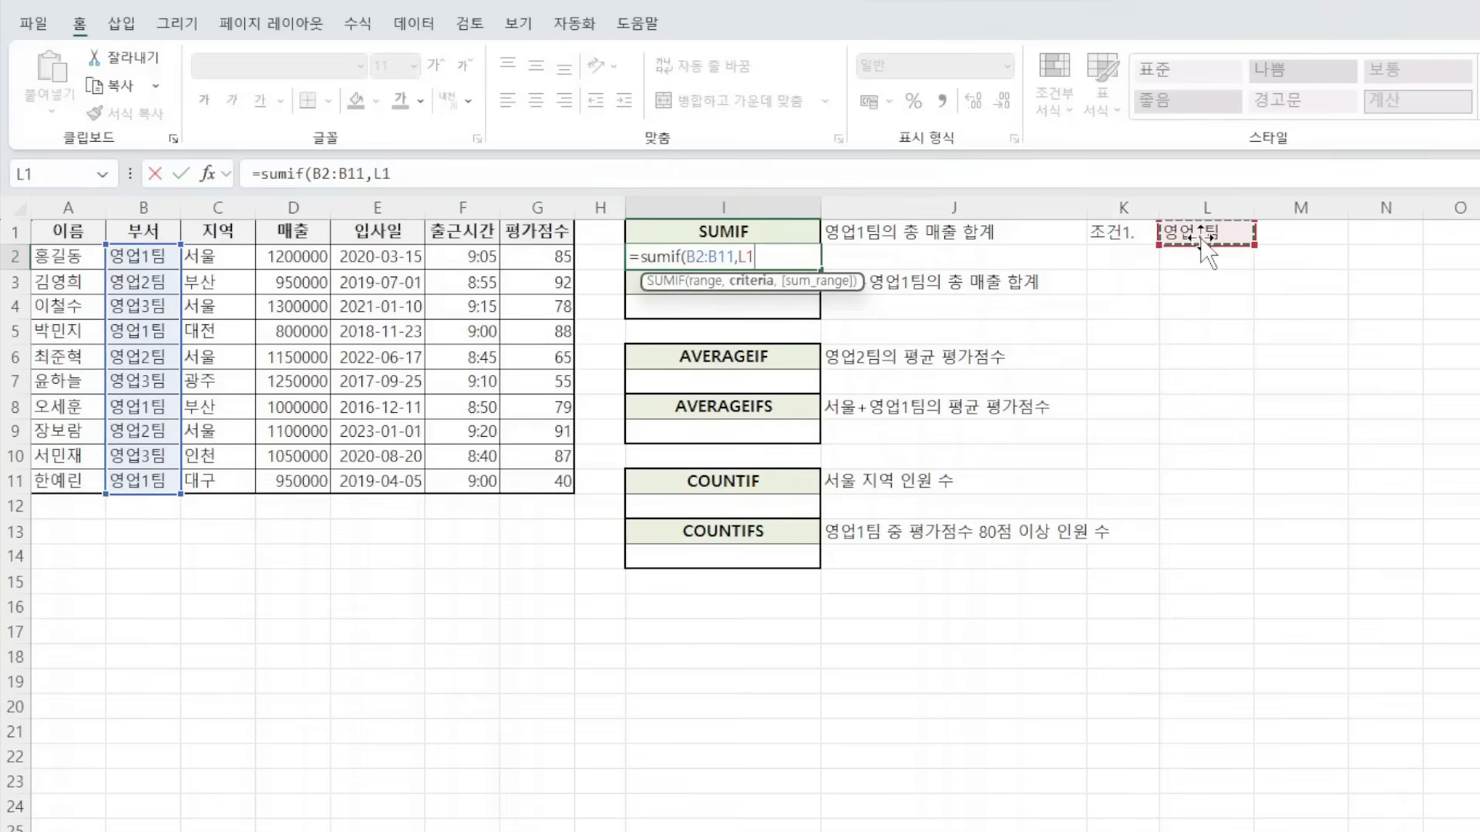
text(,)
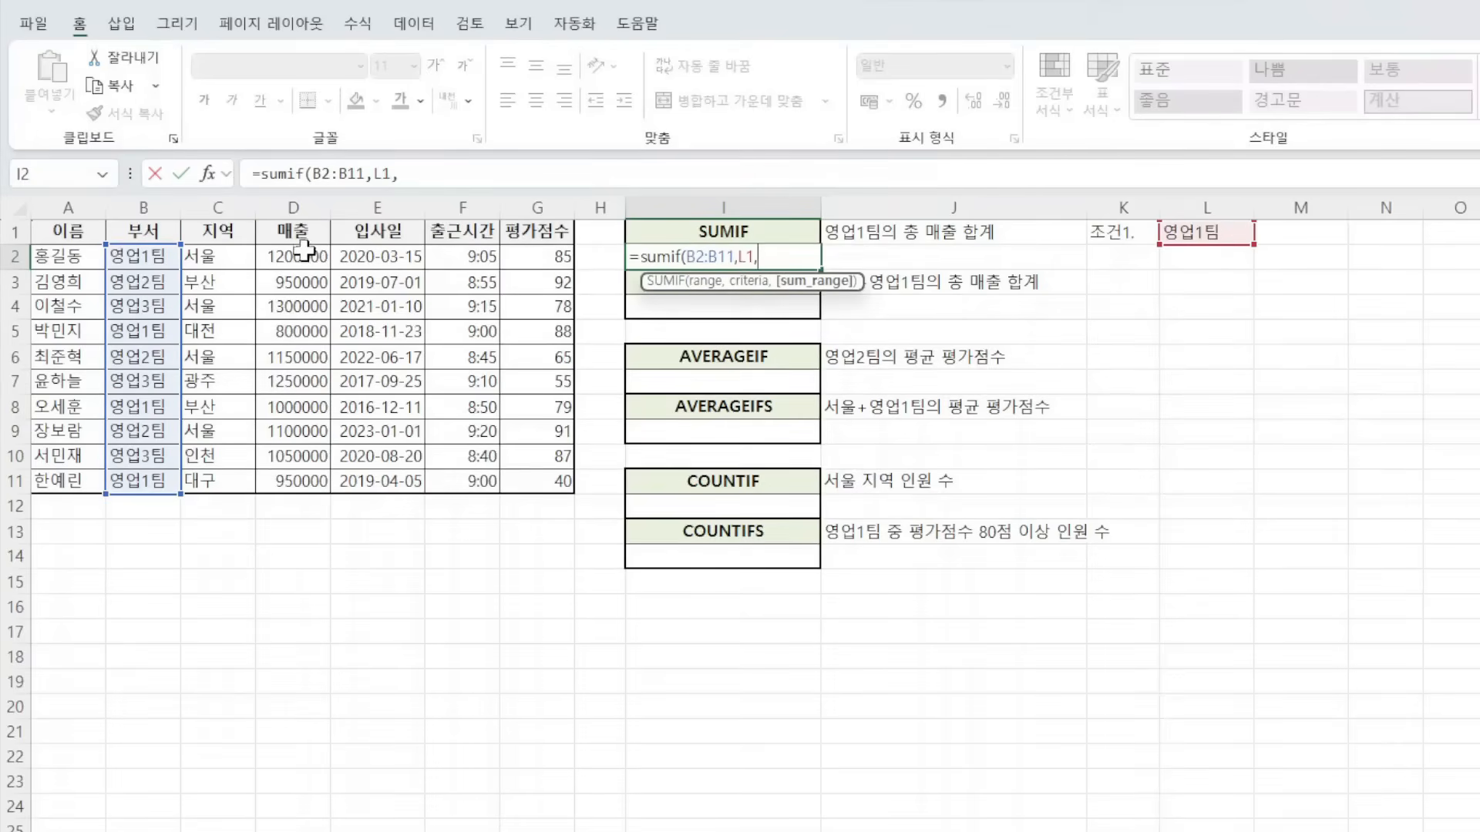
drag(299, 257, 299, 480)
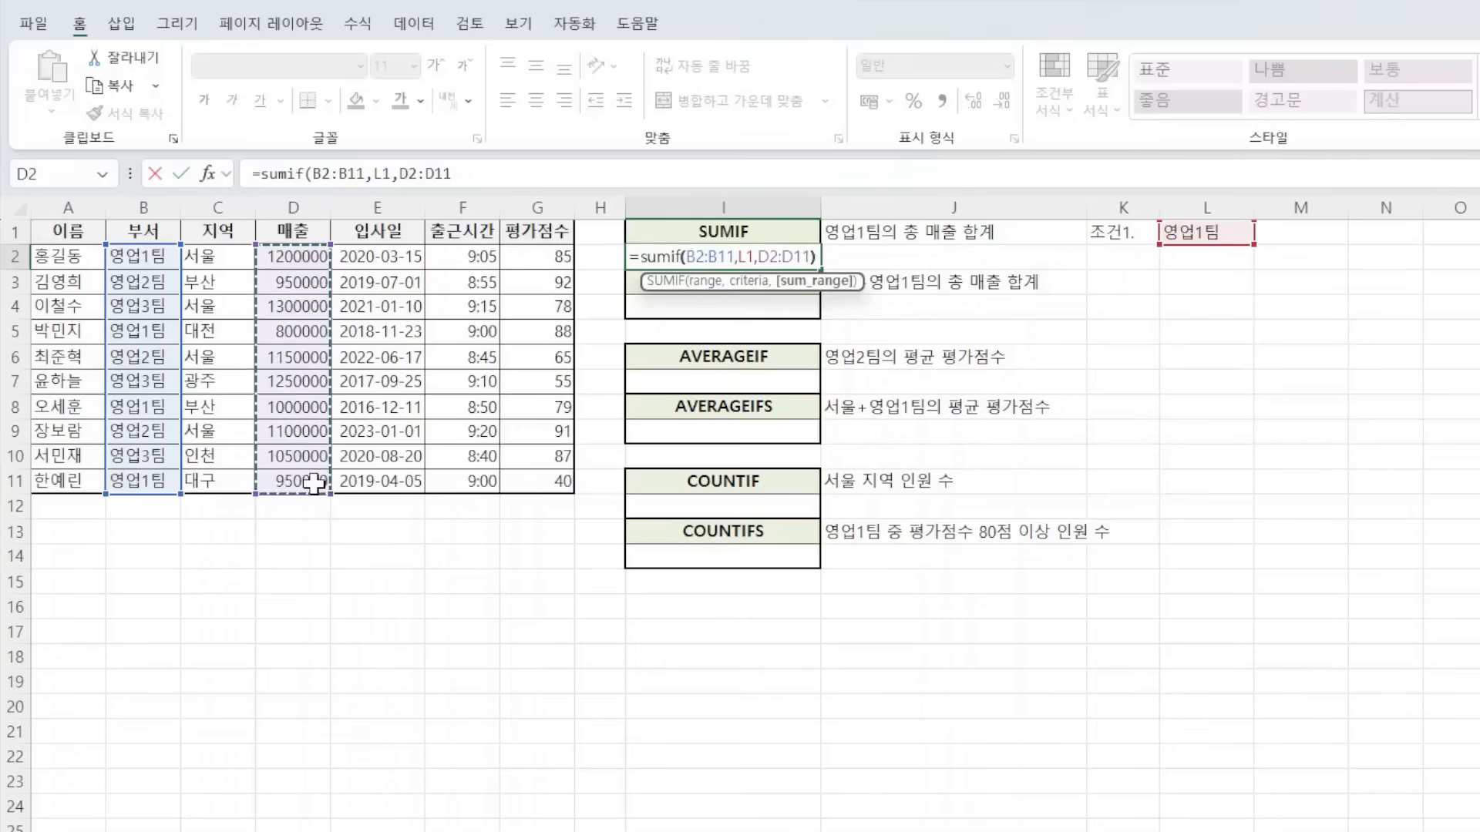
text())
key(Return)
key(Up)
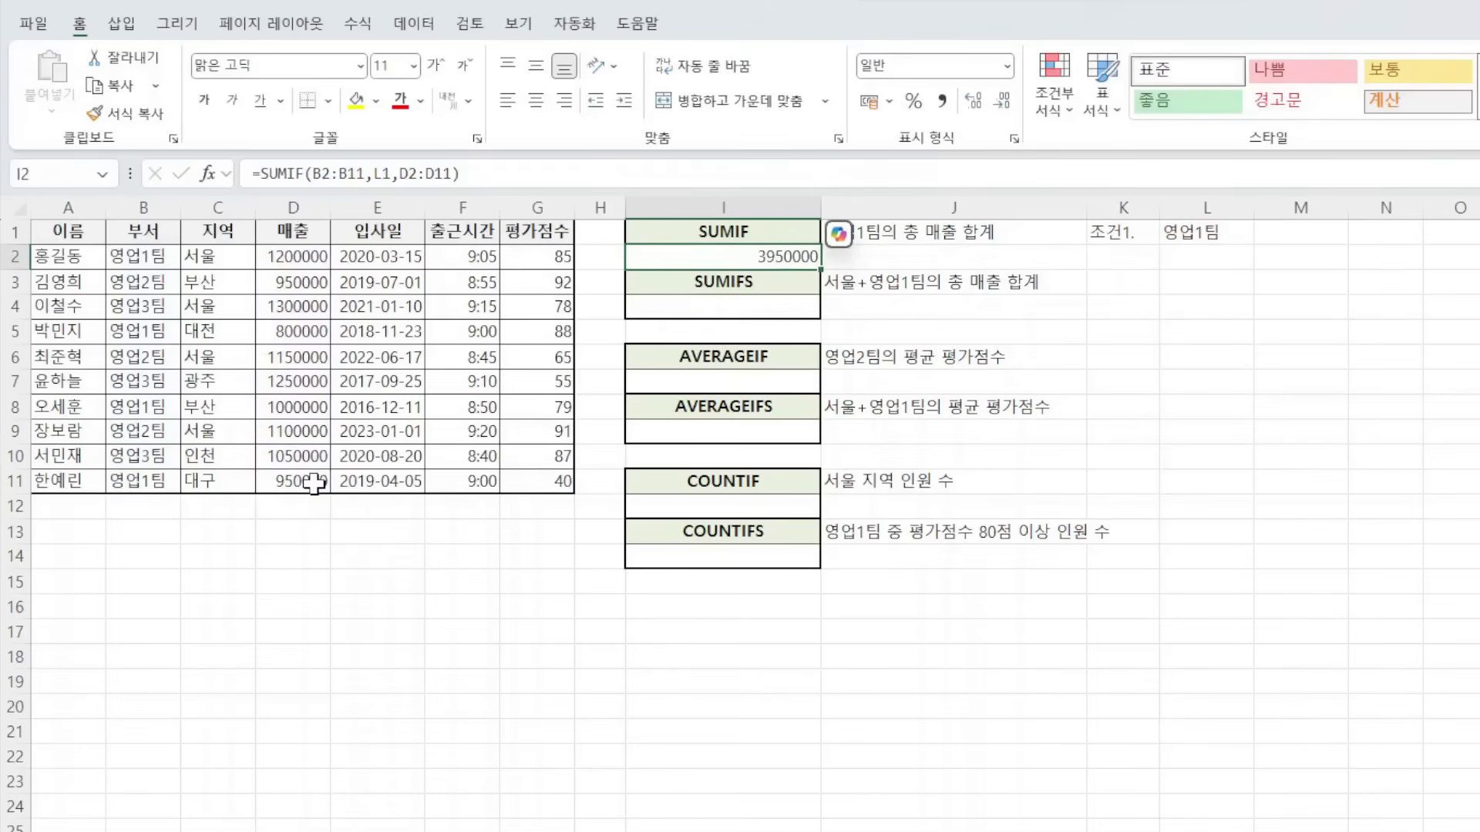
click(942, 101)
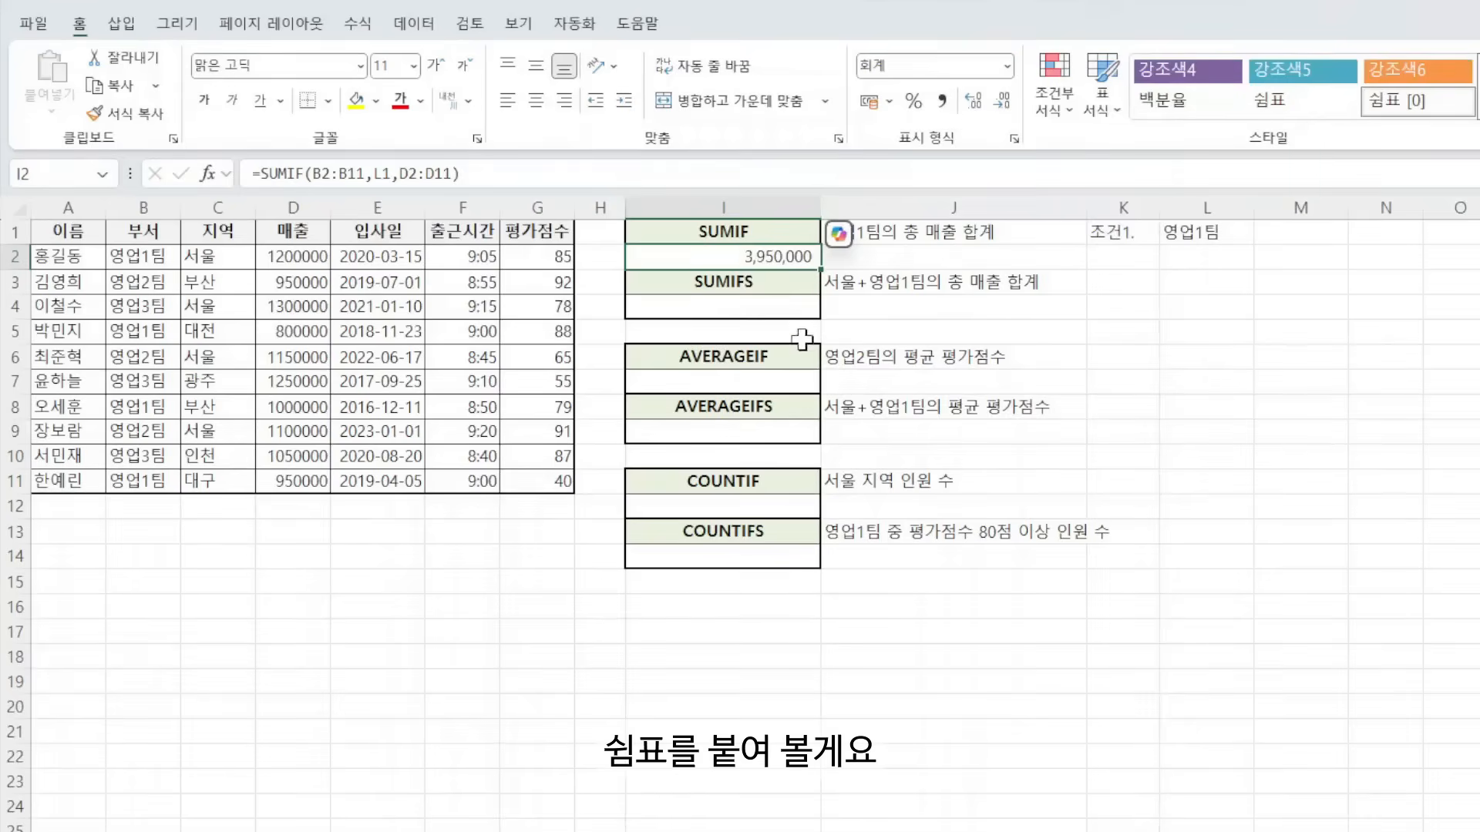
- Check the SUMIF total by selecting the sales cells of the 영업1팀 employees: D2, D5, D8 and D11
click(1258, 339)
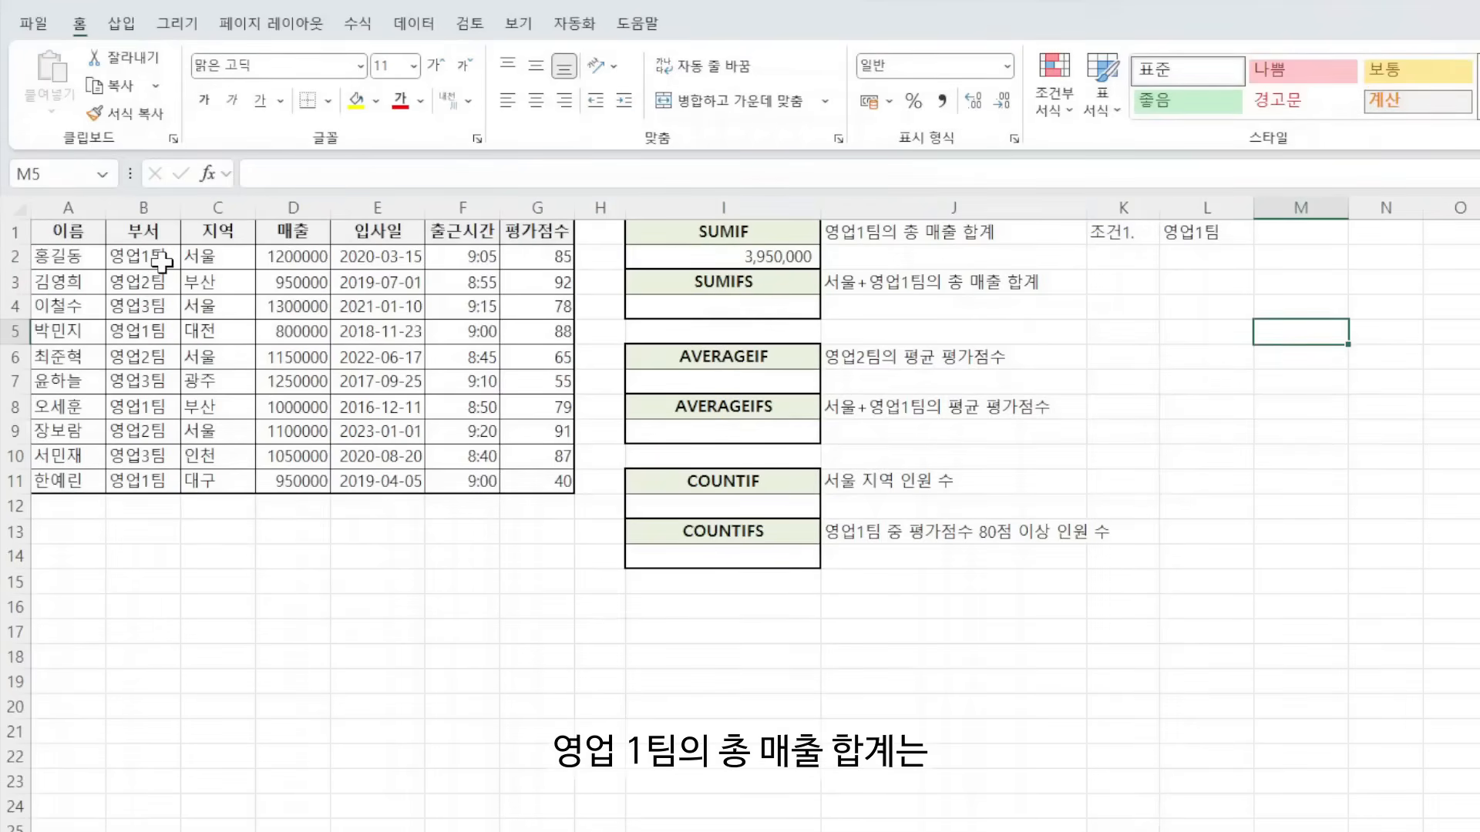
click(297, 256)
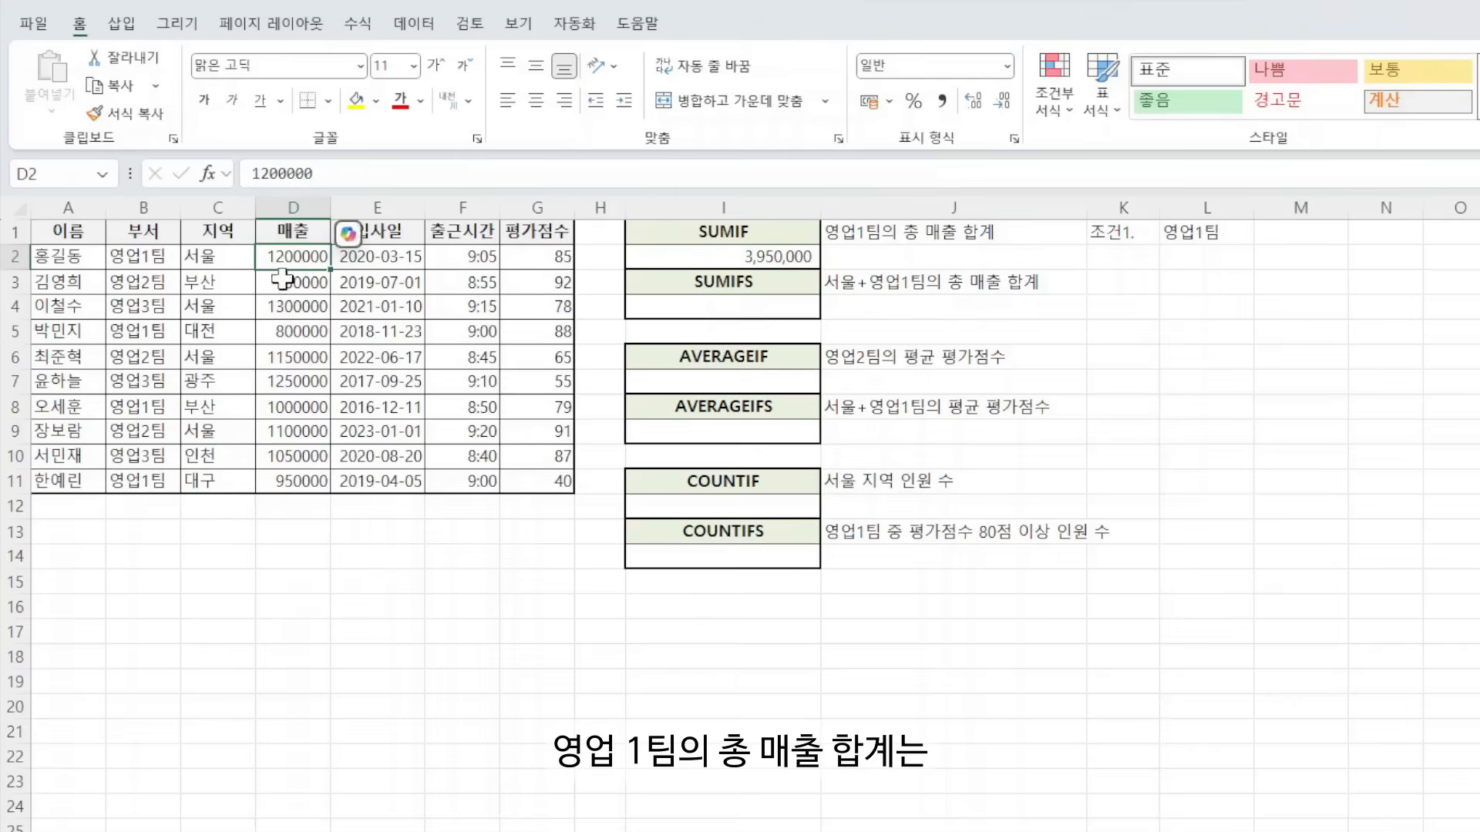
ctrl+click(296, 331)
ctrl+click(297, 407)
ctrl+click(297, 481)
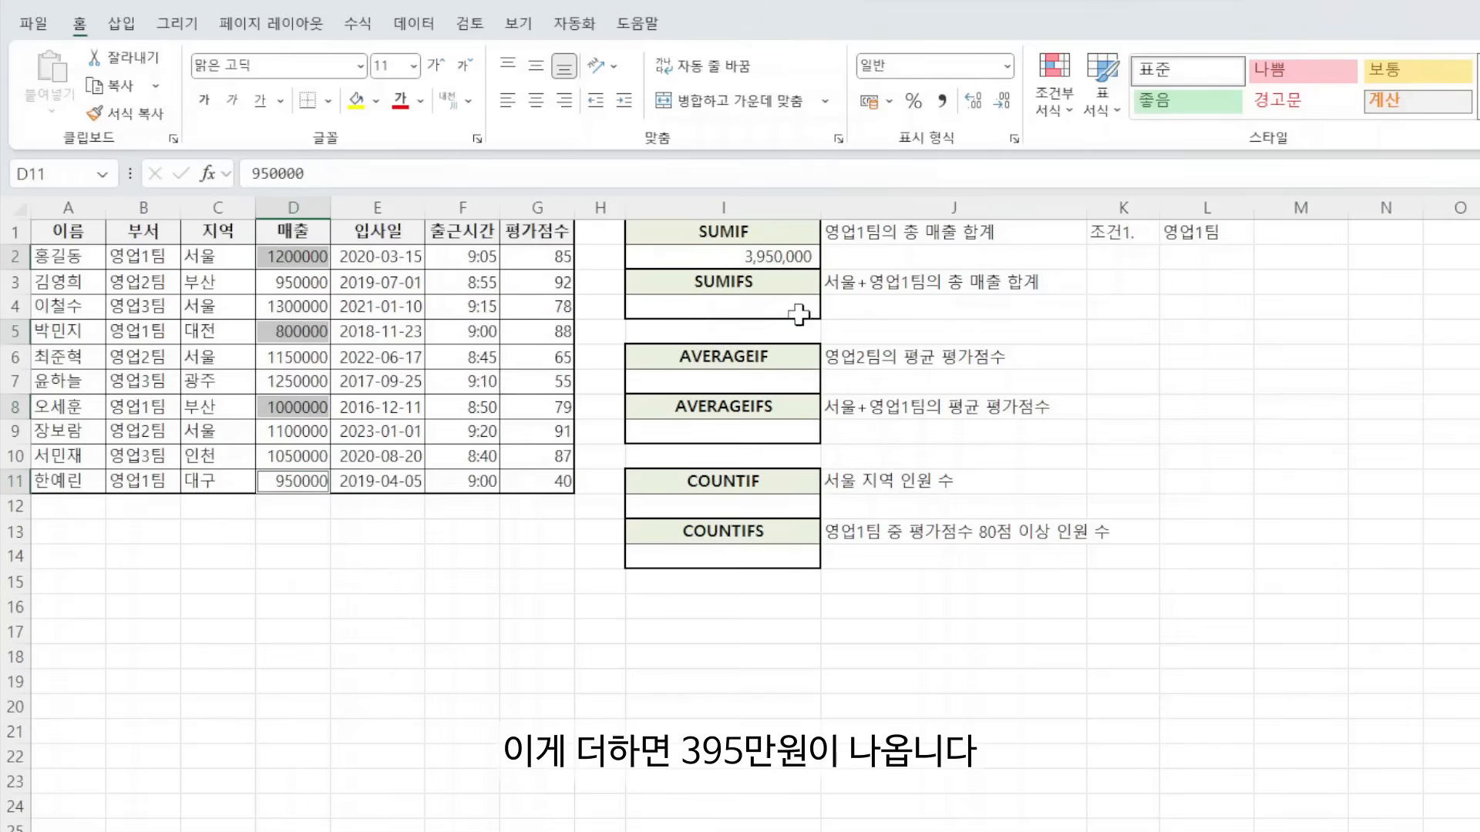
- For the SUMIFS example, enter the label "조건1." in K3 and the criterion "서울" in L3
click(790, 308)
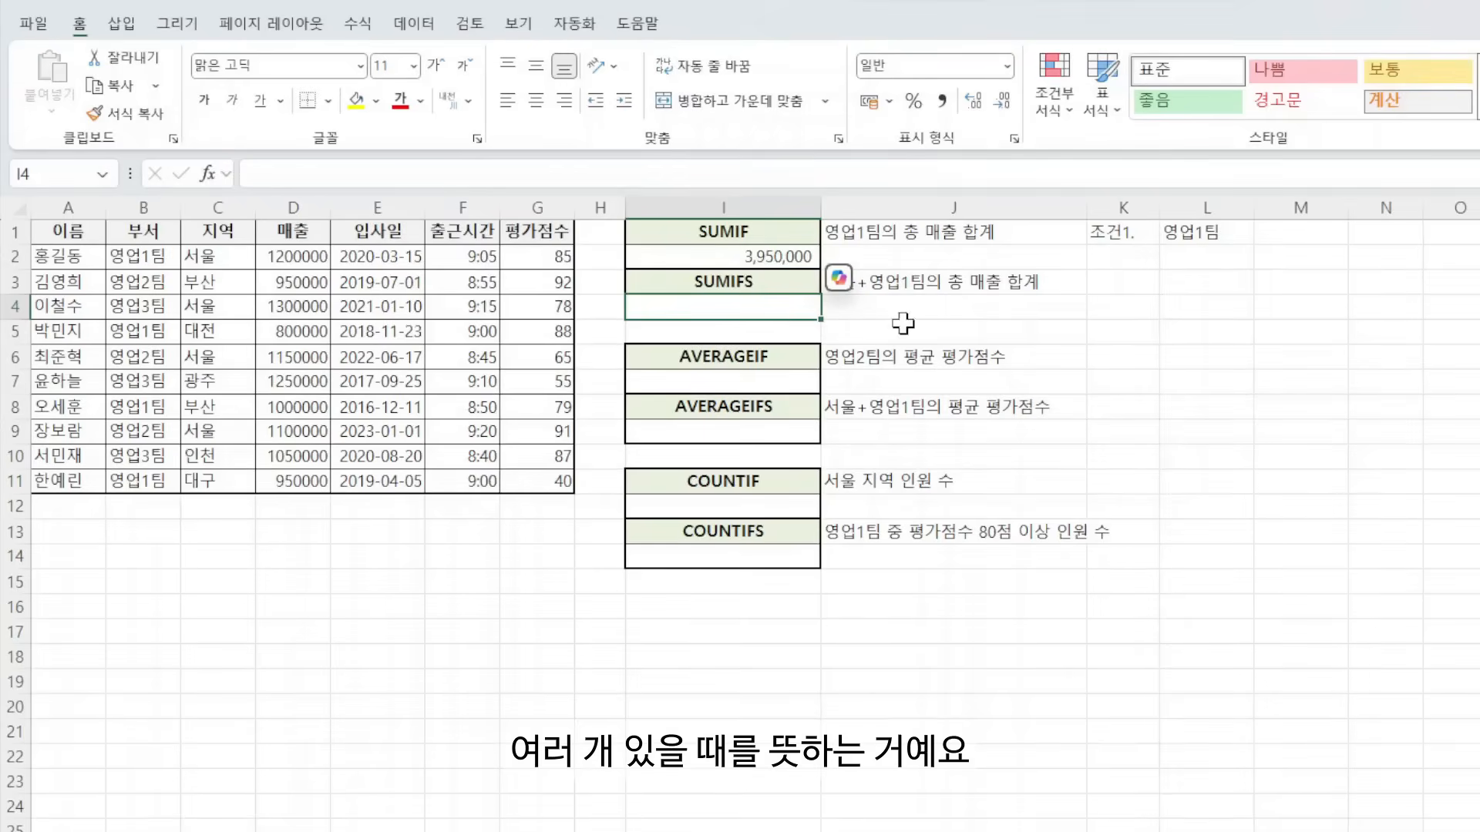
click(964, 286)
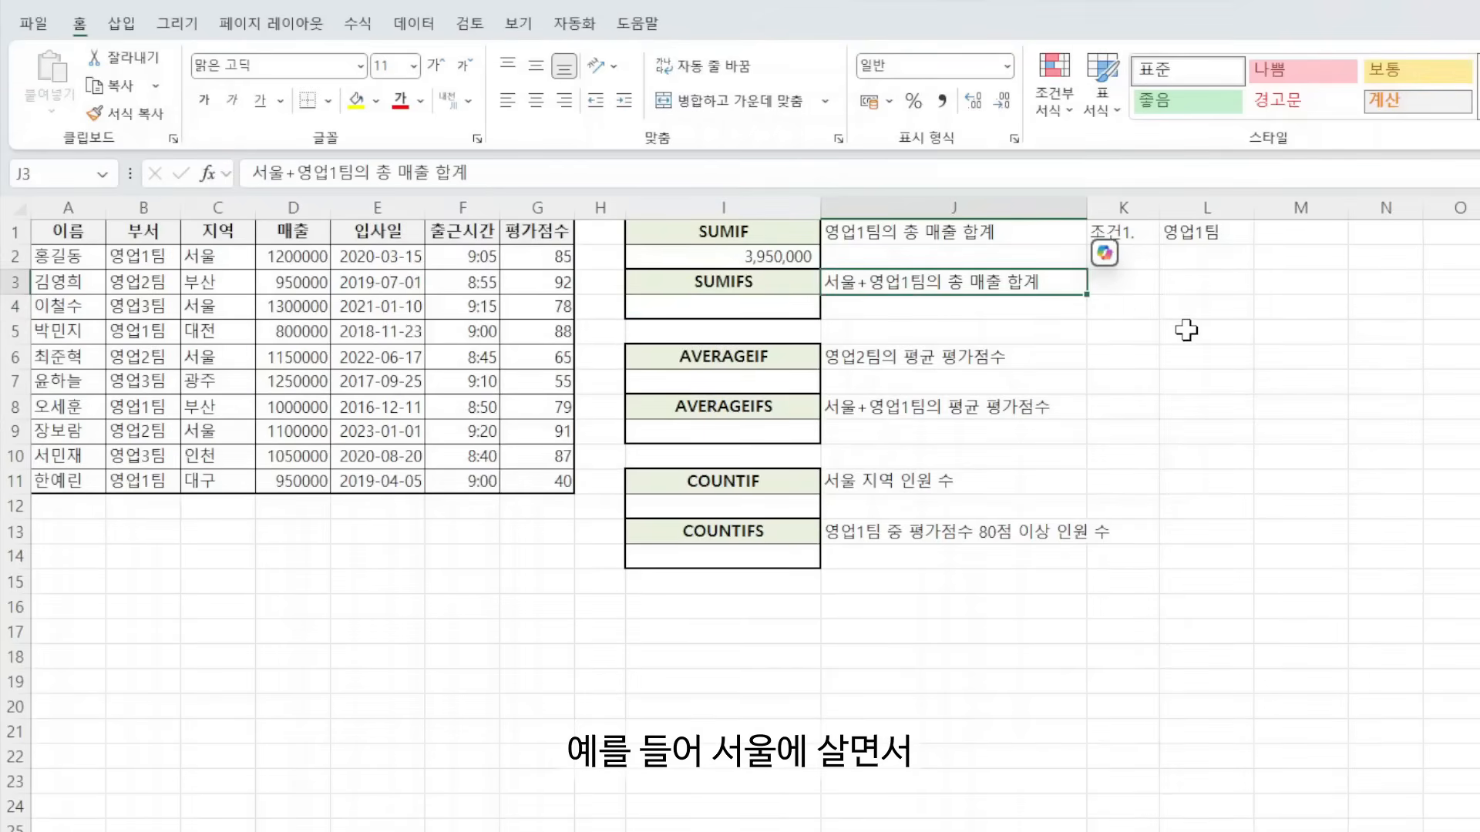
click(1141, 287)
text(조)
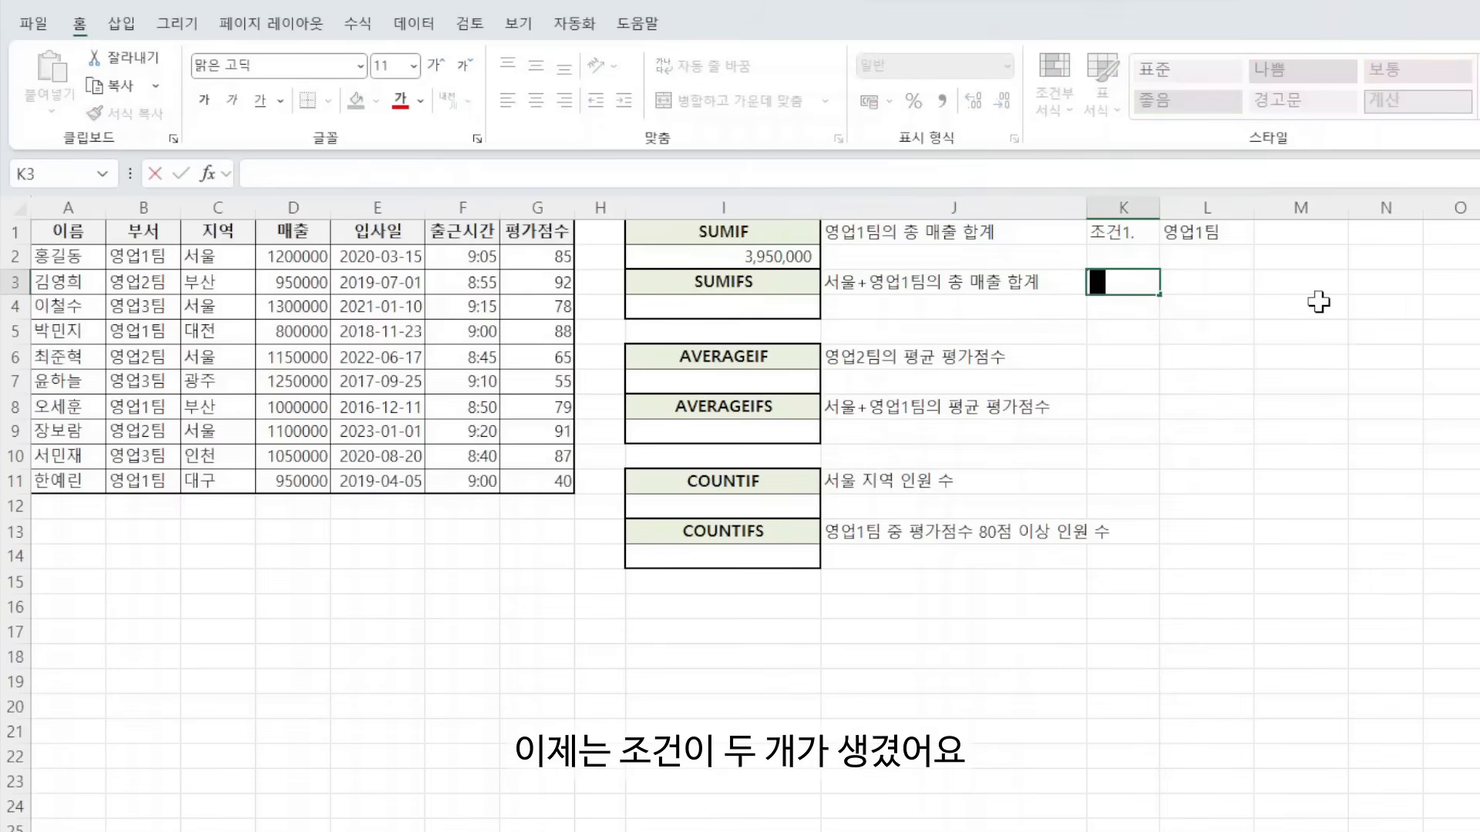
text(건1.)
key(Return)
key(Up)
key(Right)
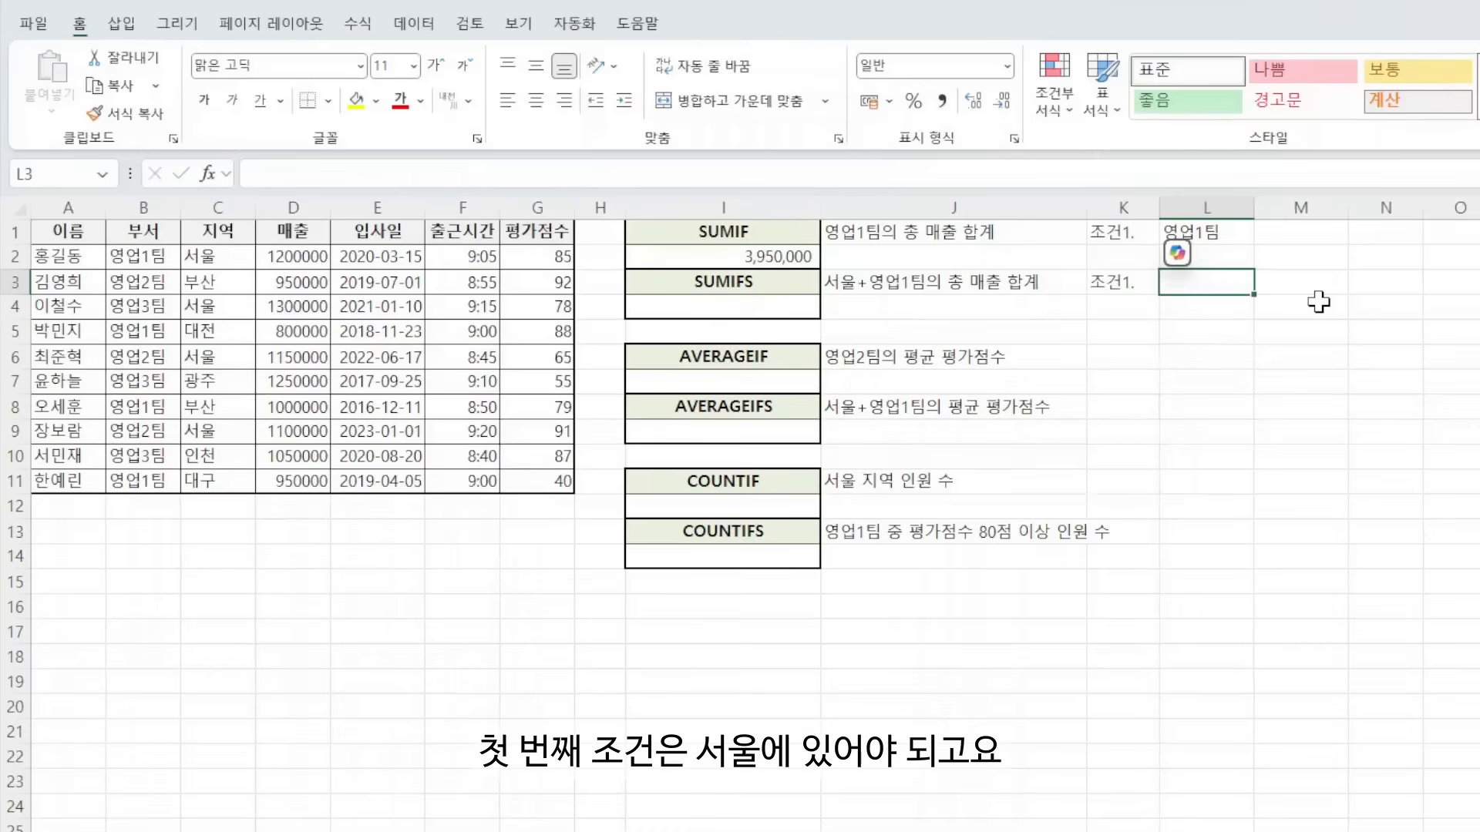
text(서울)
key(Return)
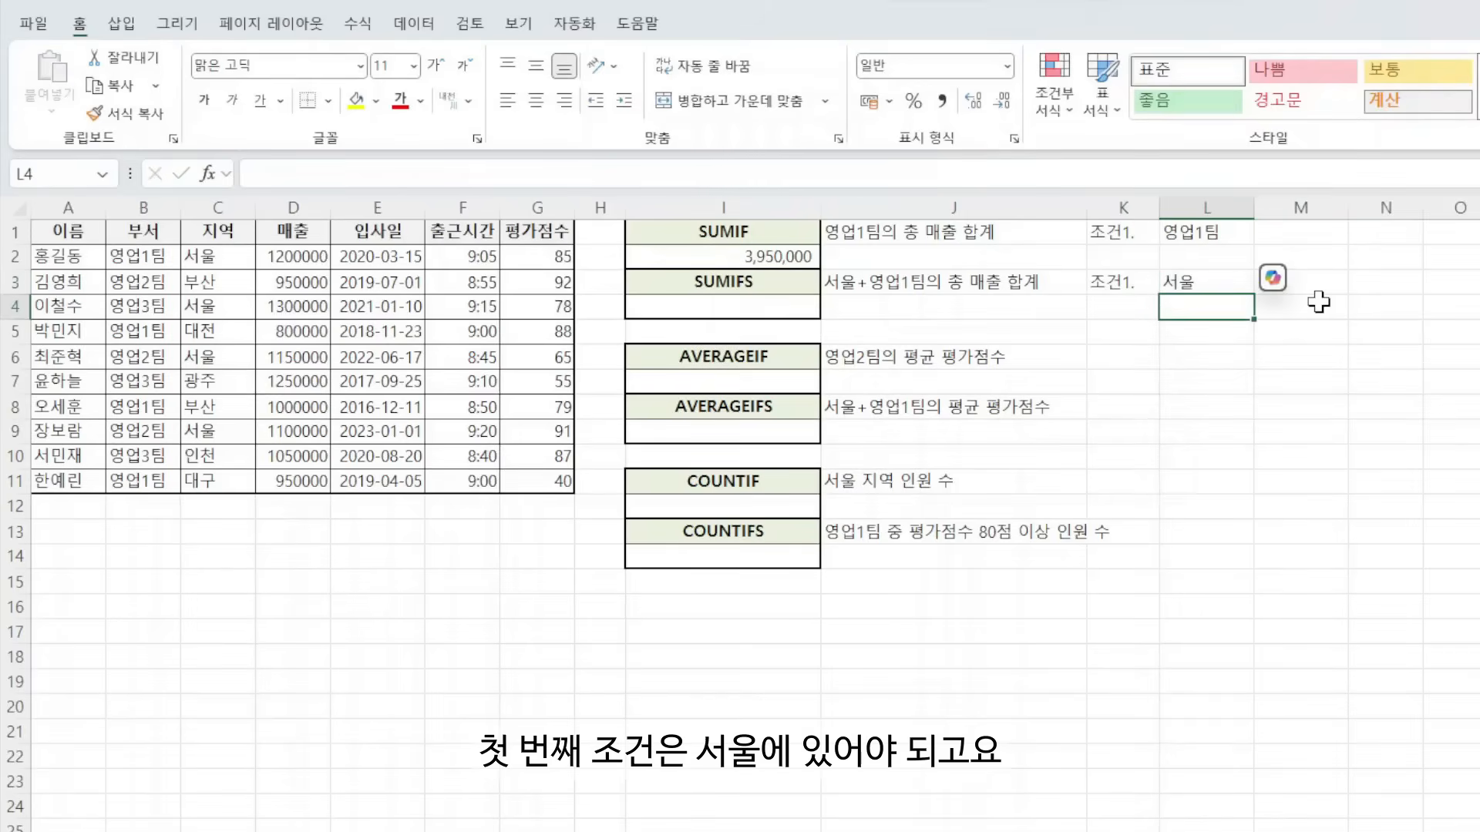
- Enter the label "조건2." in K4 and the criterion "영업1팀" in L4
key(Left)
text(조건2)
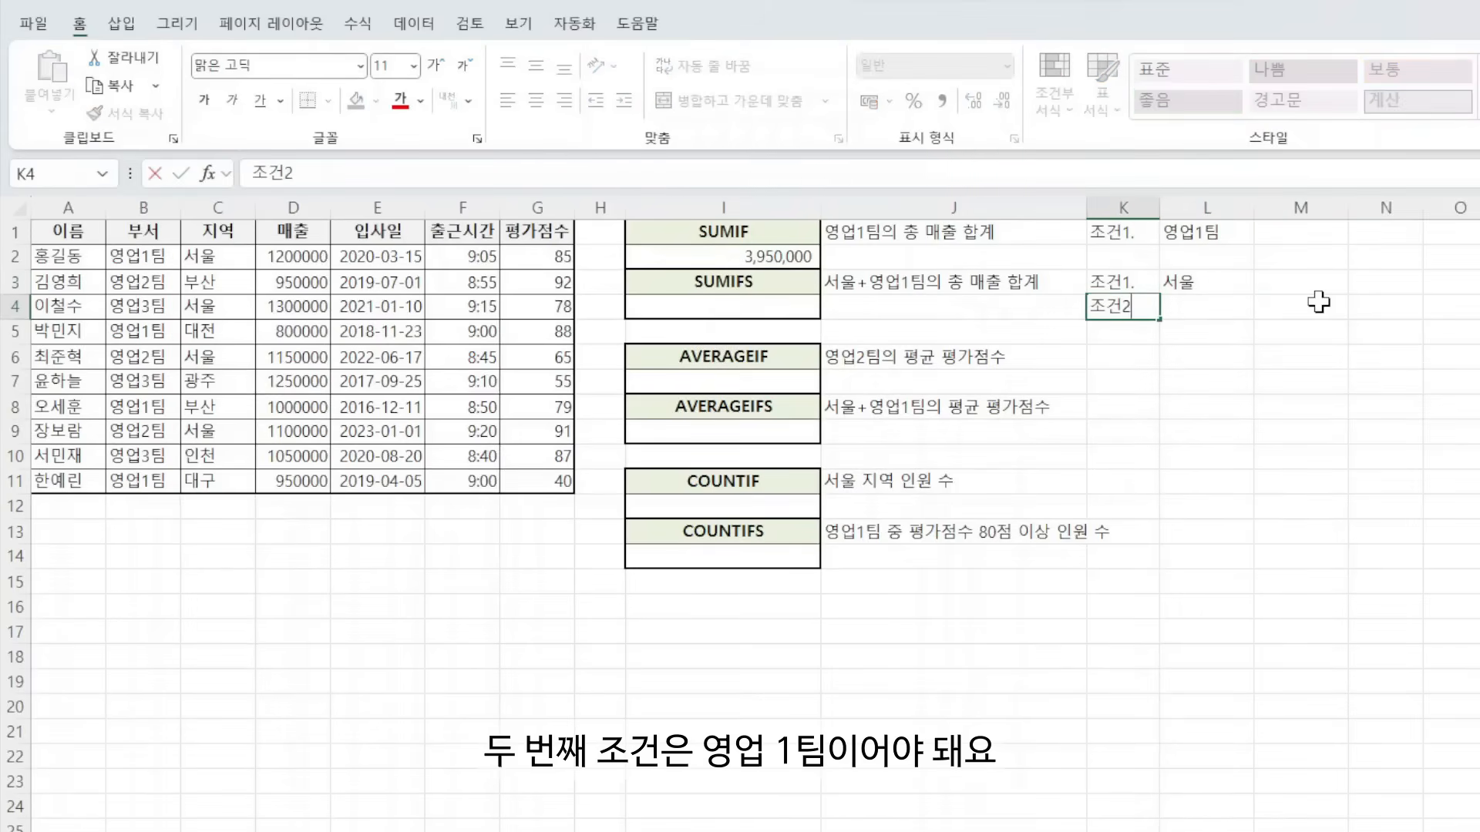
key(Tab)
text(영업)
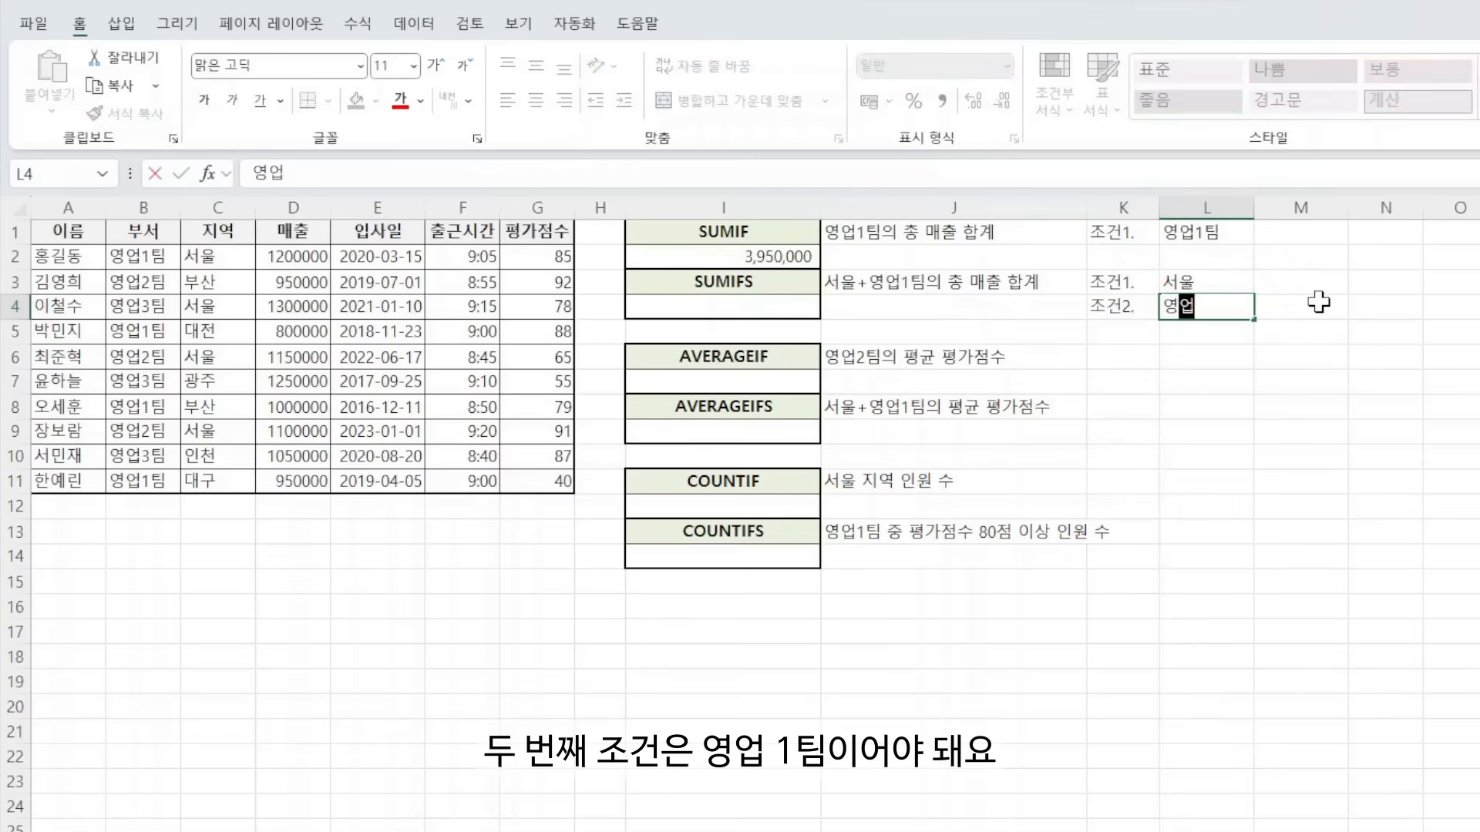
text(1팀)
key(Return)
click(1352, 397)
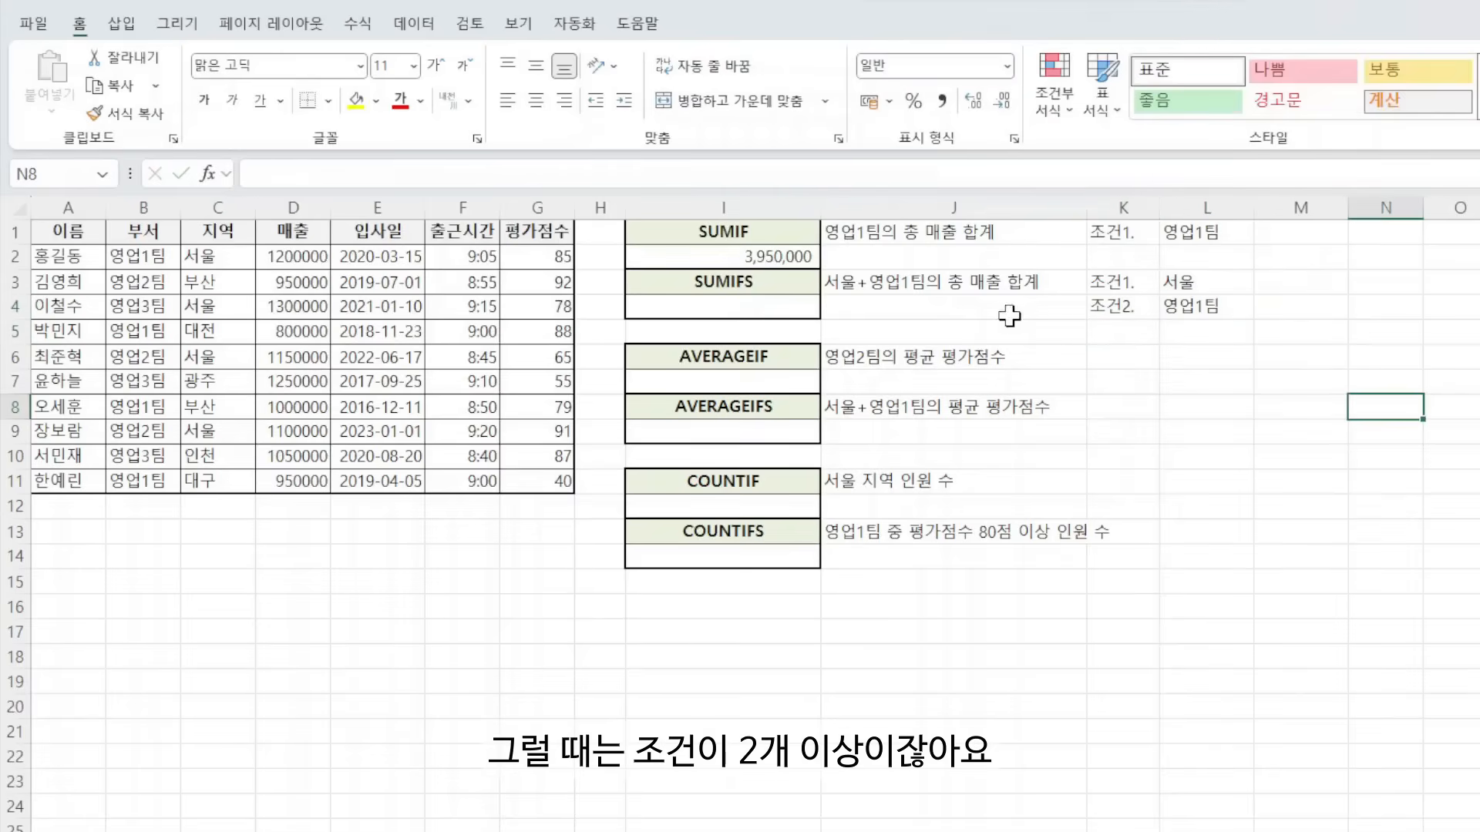
- Start a SUMIFS formula in I4 with the sales cells D2:D11 as the sum range
click(761, 309)
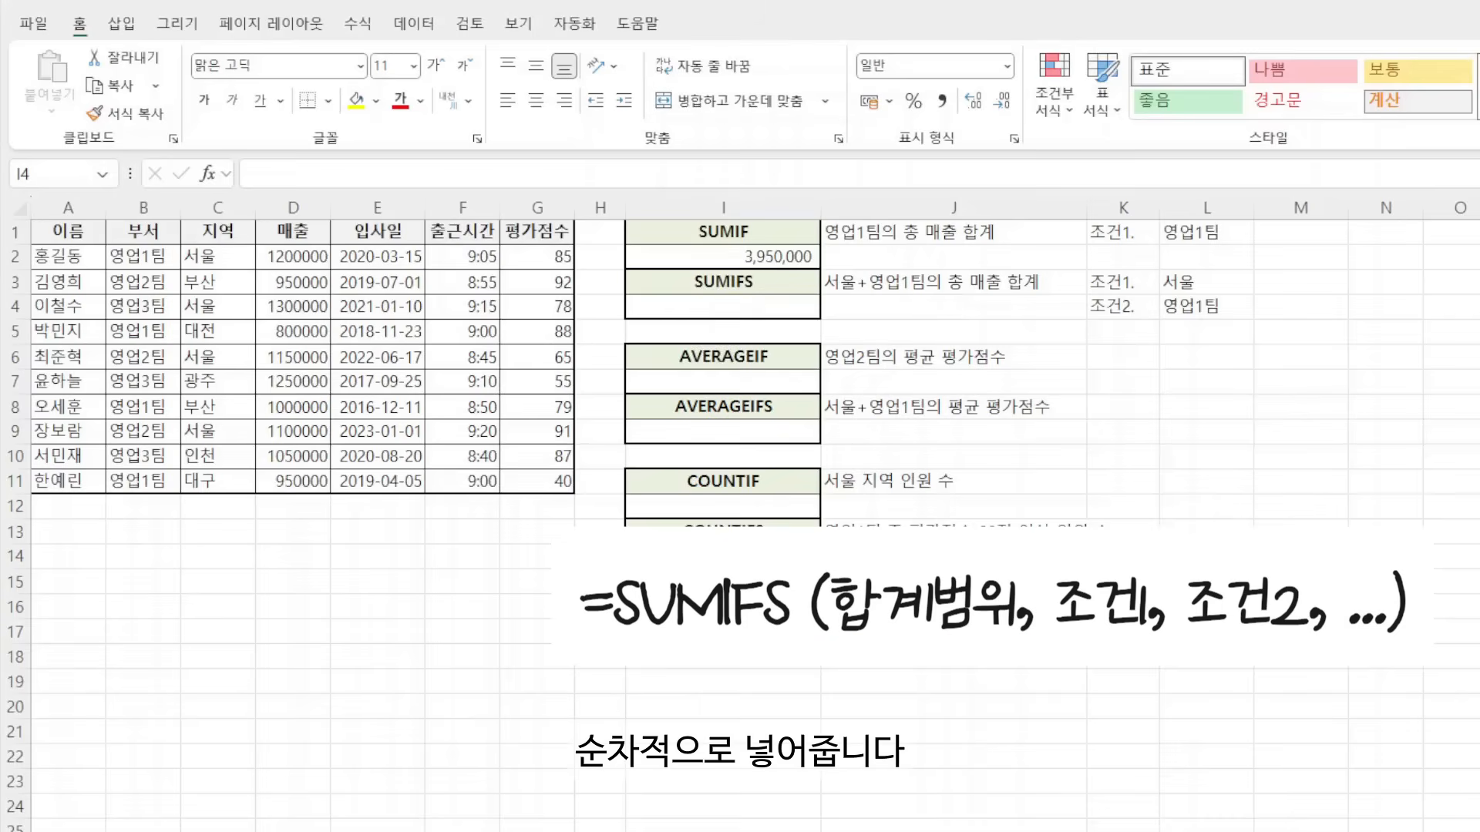
click(771, 307)
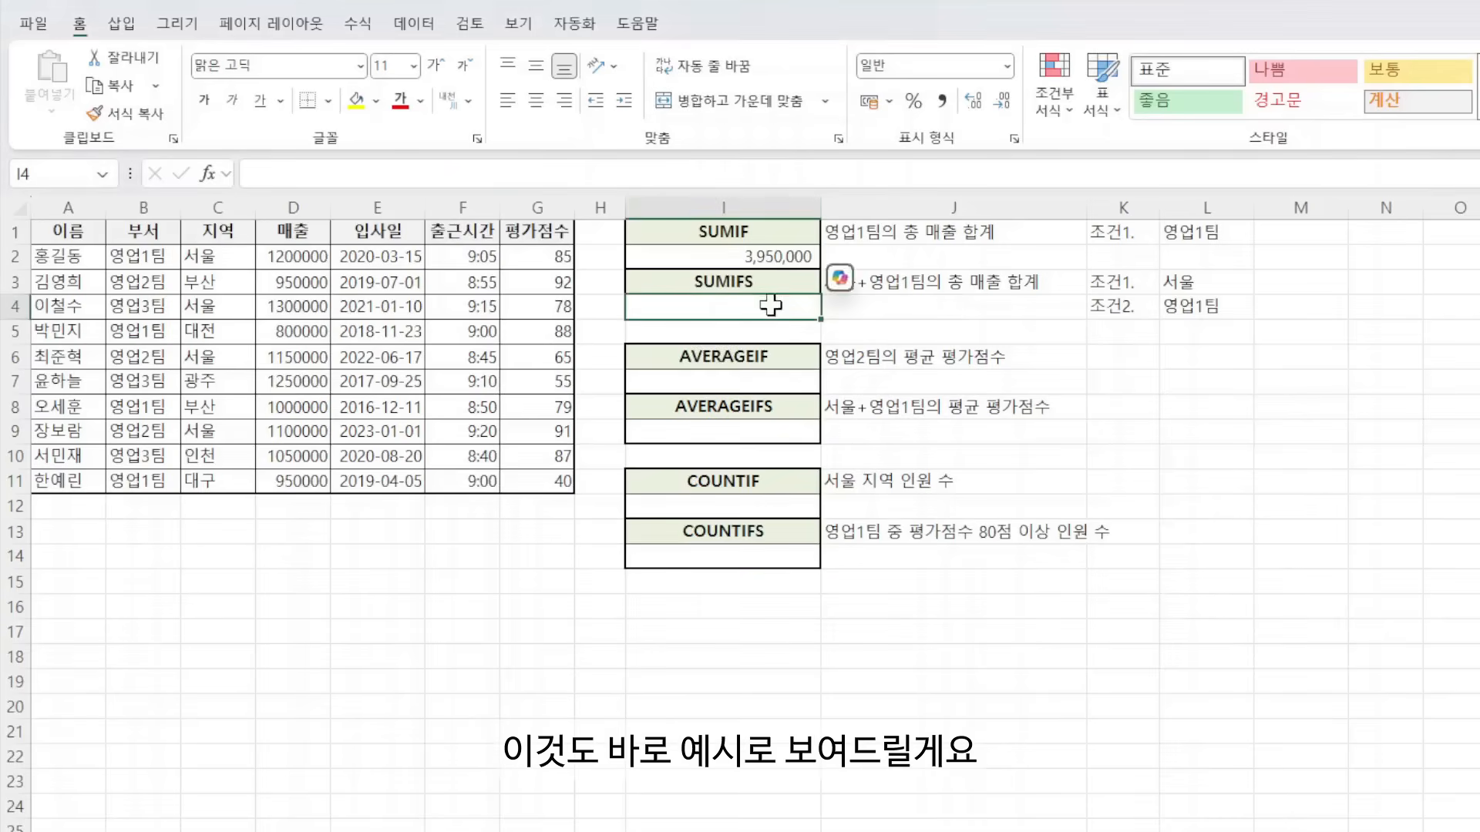
text(=)
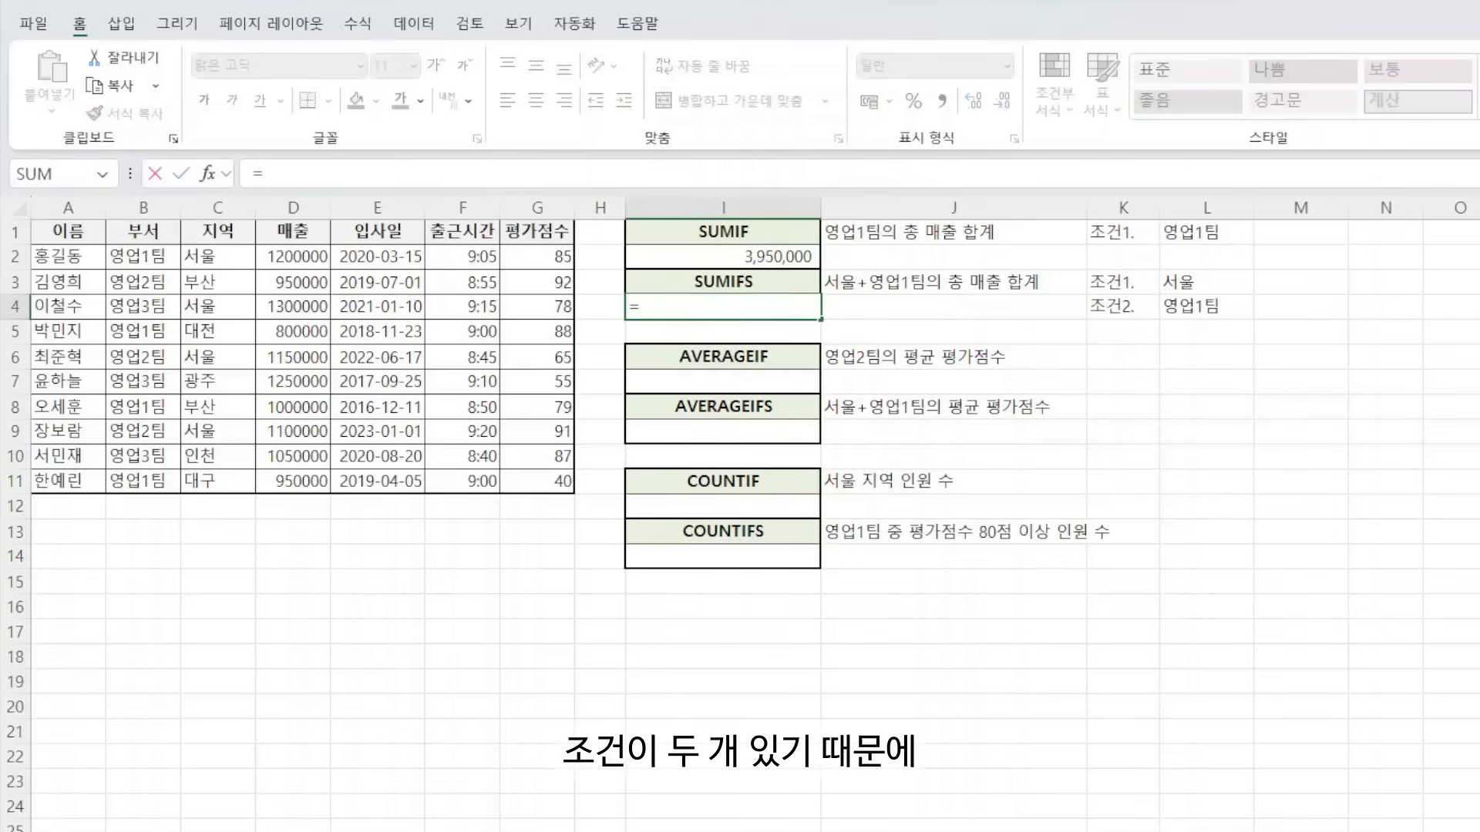
text(sumi)
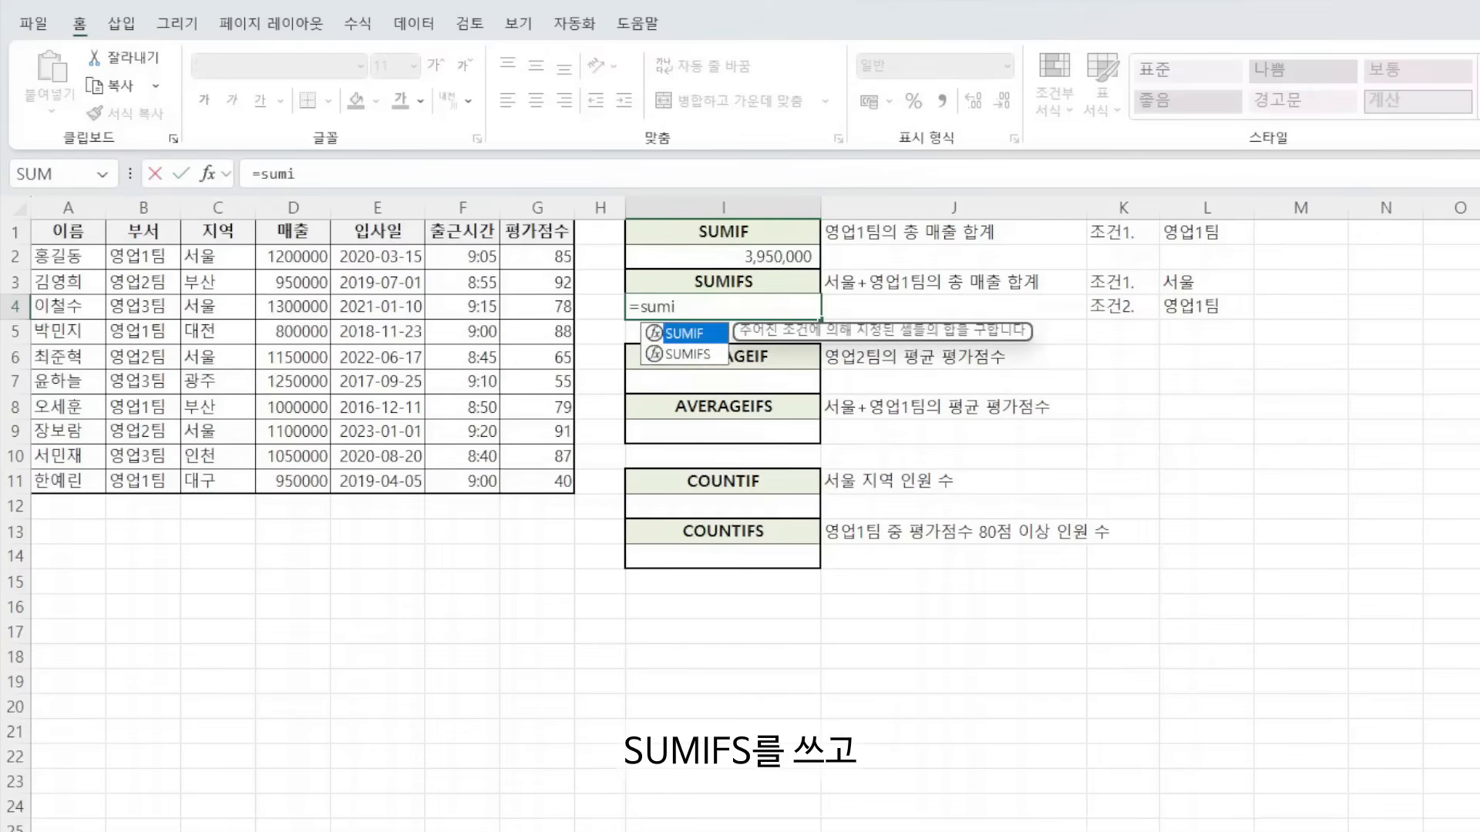
text(fs()
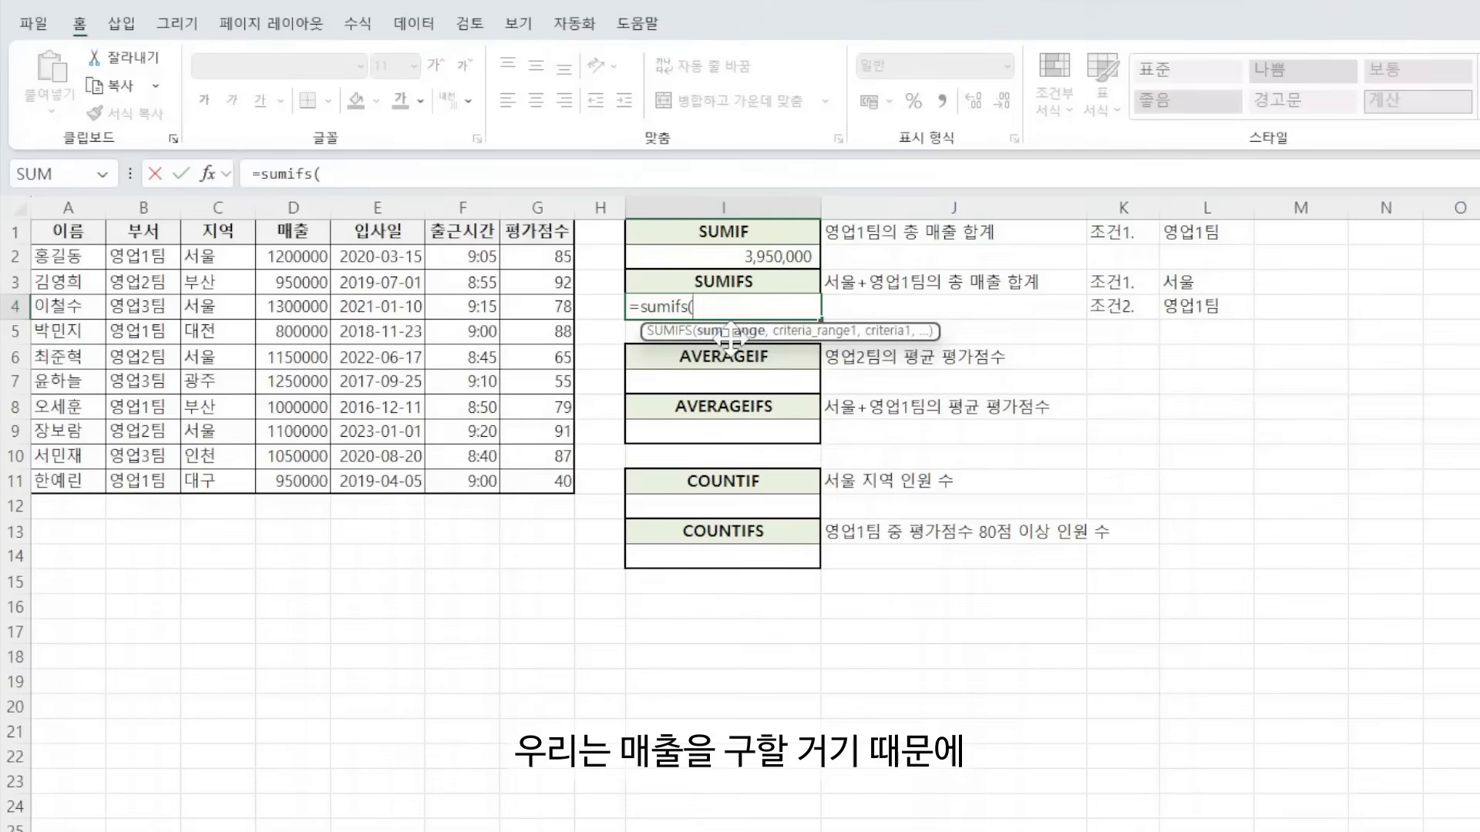
drag(316, 261, 308, 474)
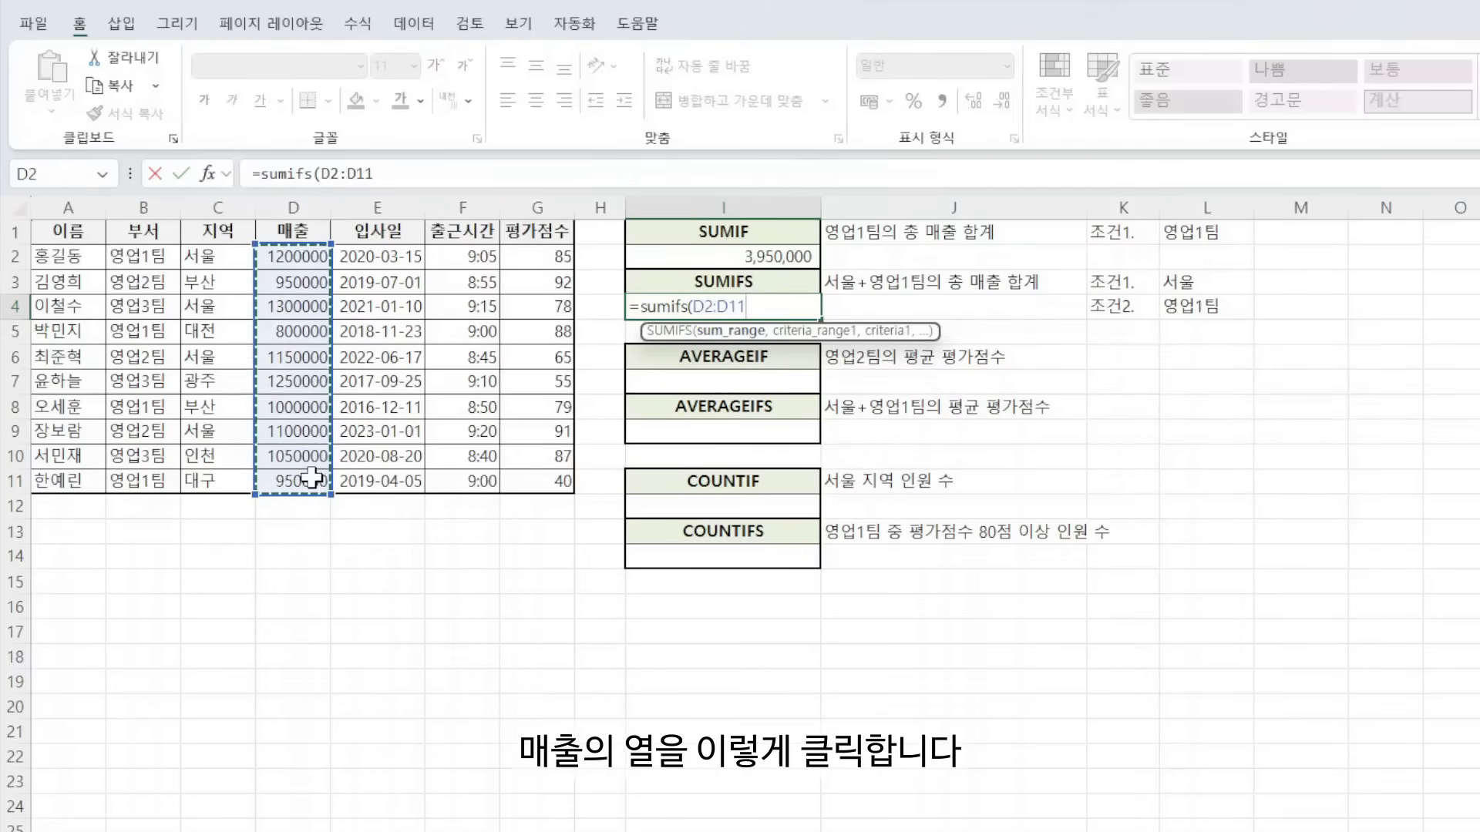
text(,)
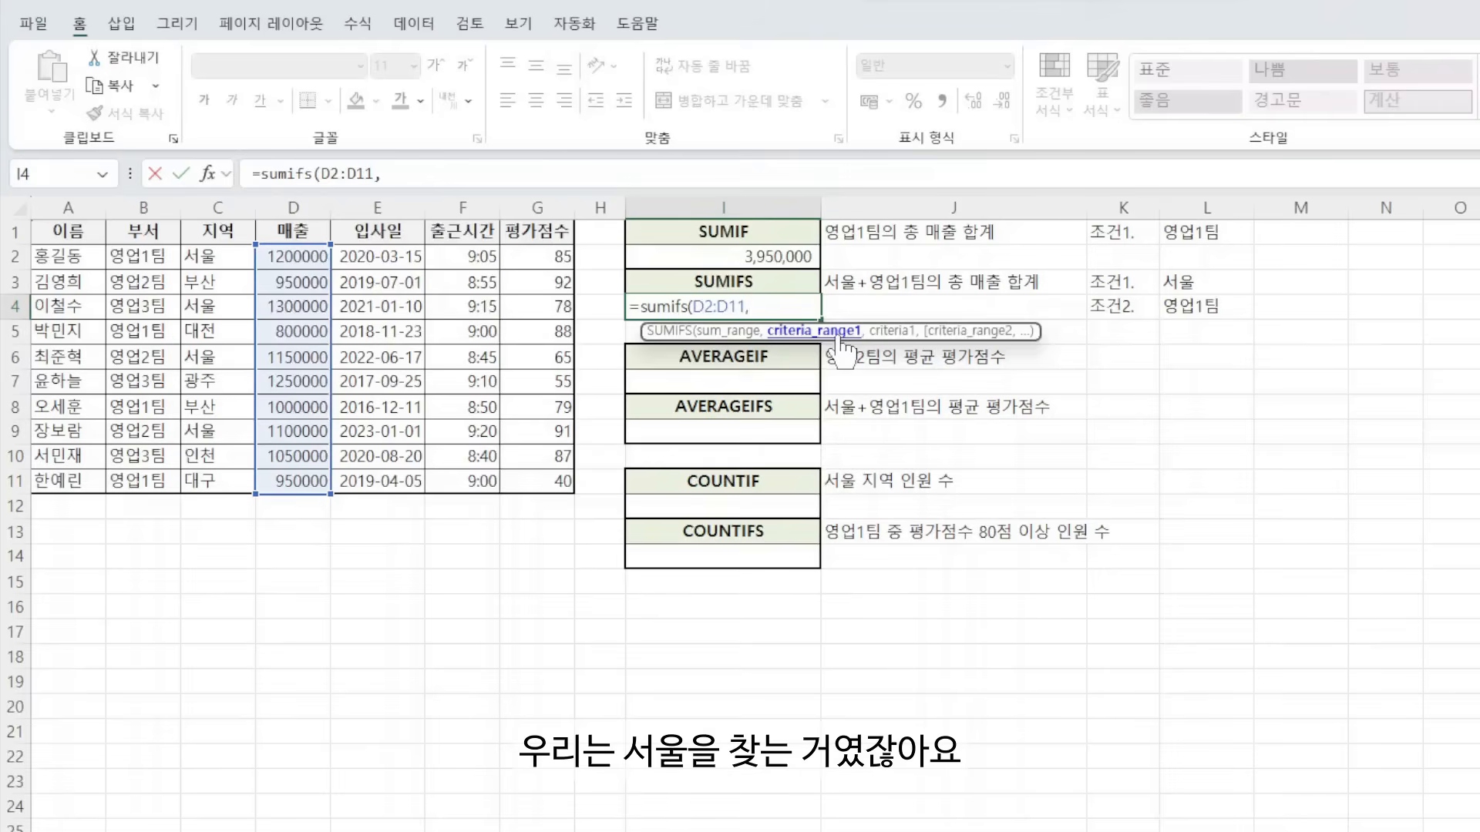
- Add the first condition to the SUMIFS formula: region cells C2:C11 as criteria range and L3 as criterion
drag(218, 257, 230, 478)
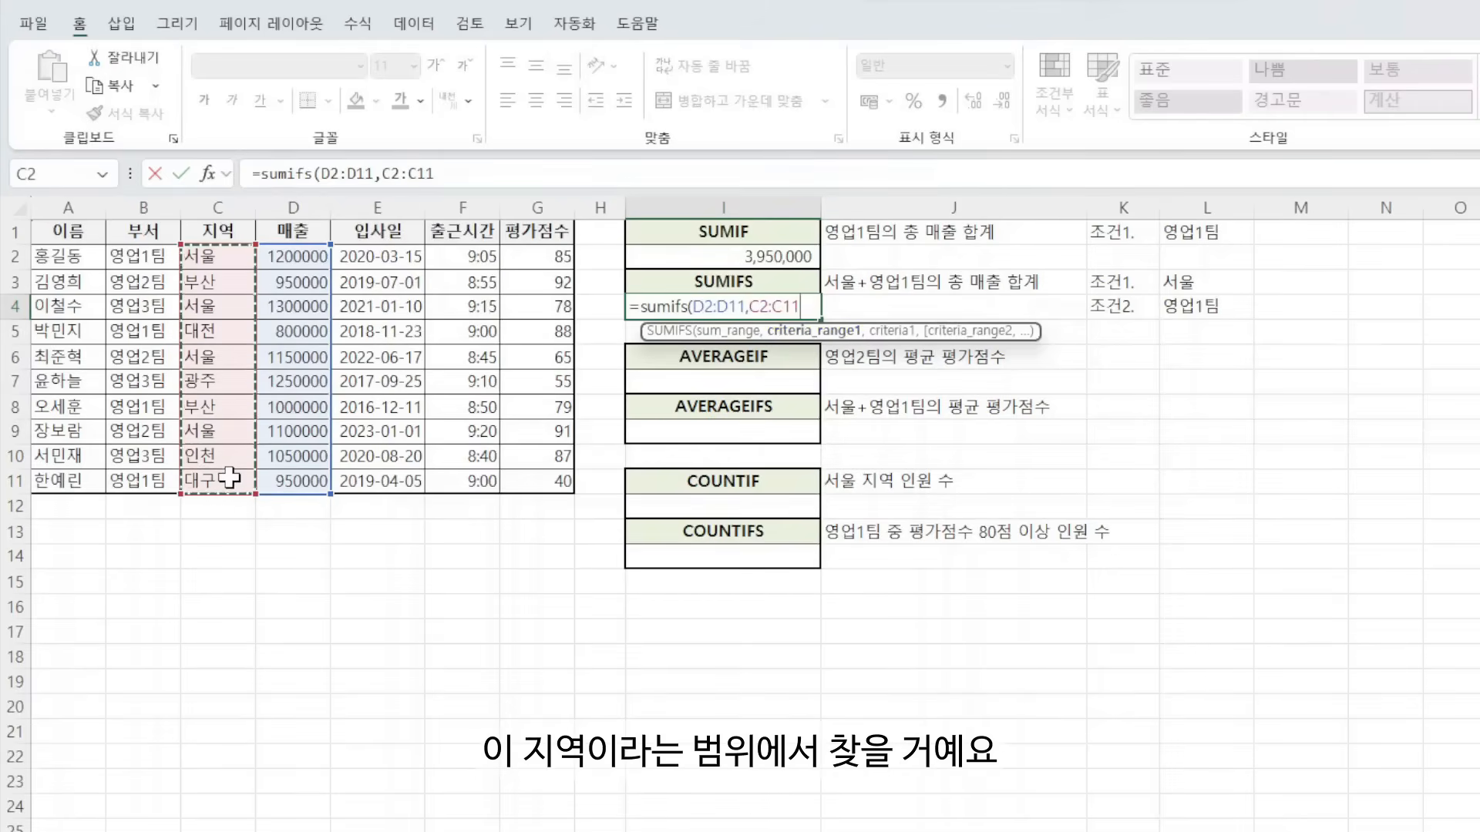
text(,)
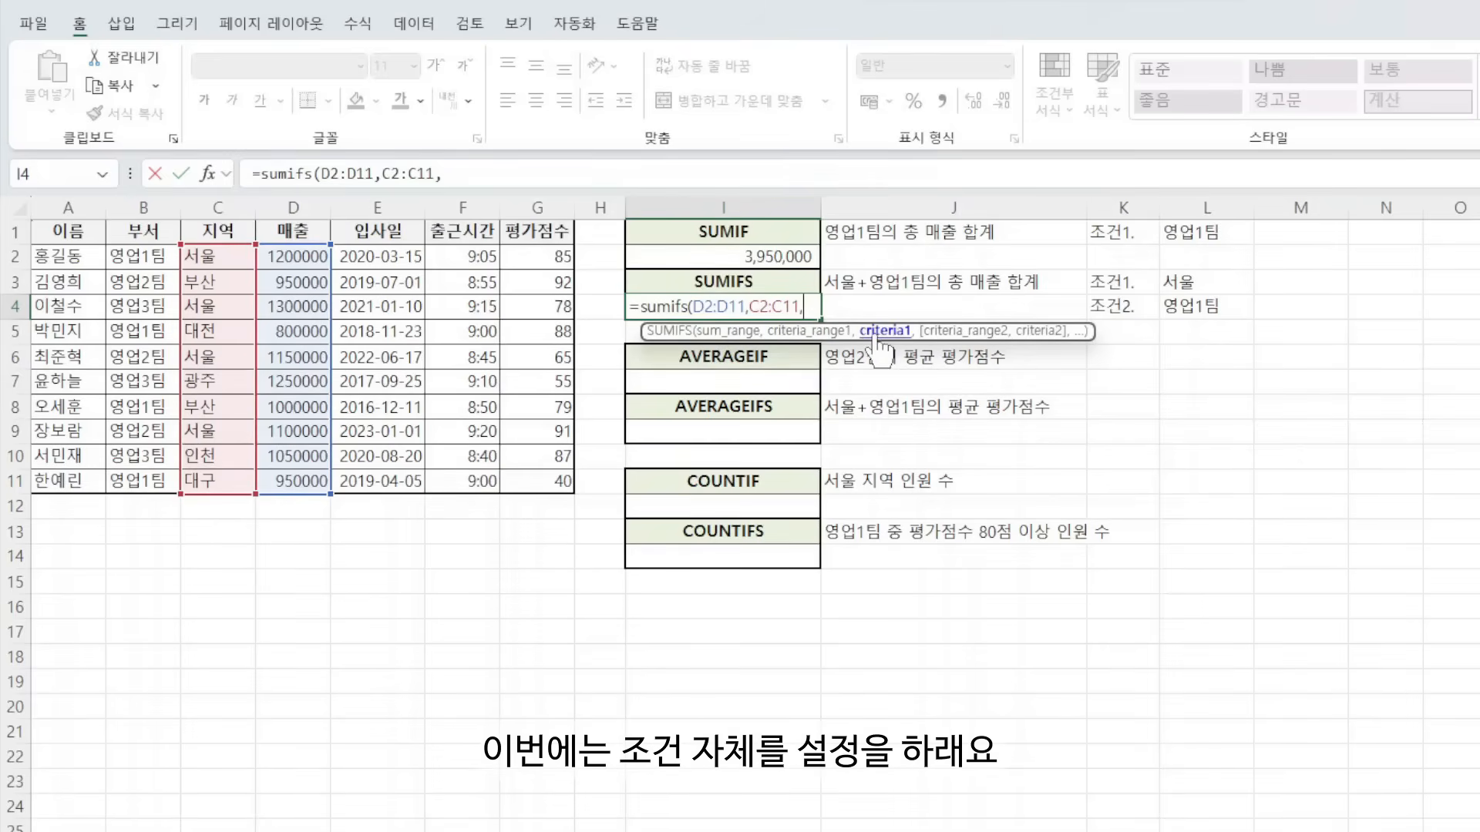
click(1201, 283)
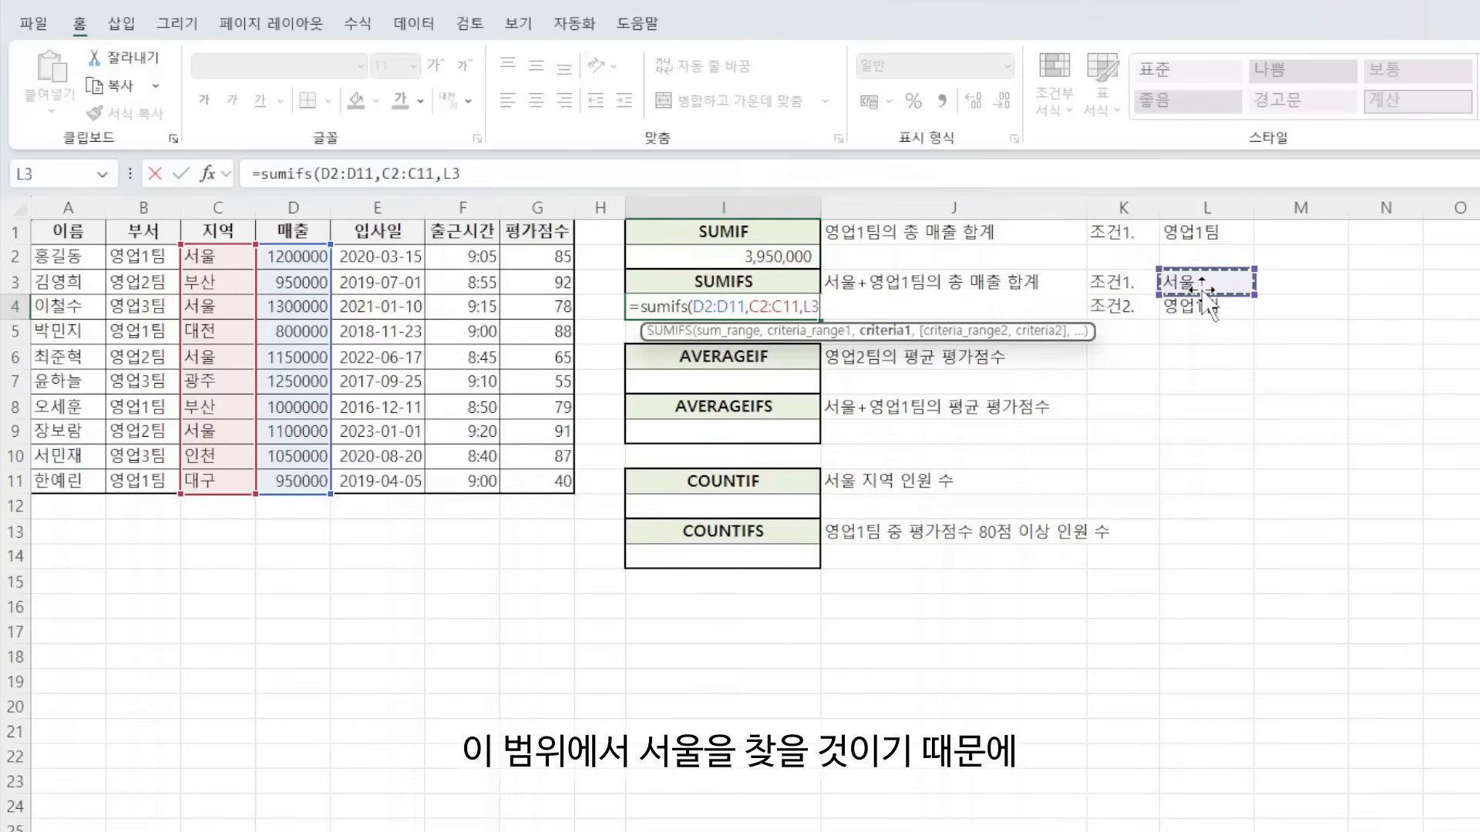
text(,)
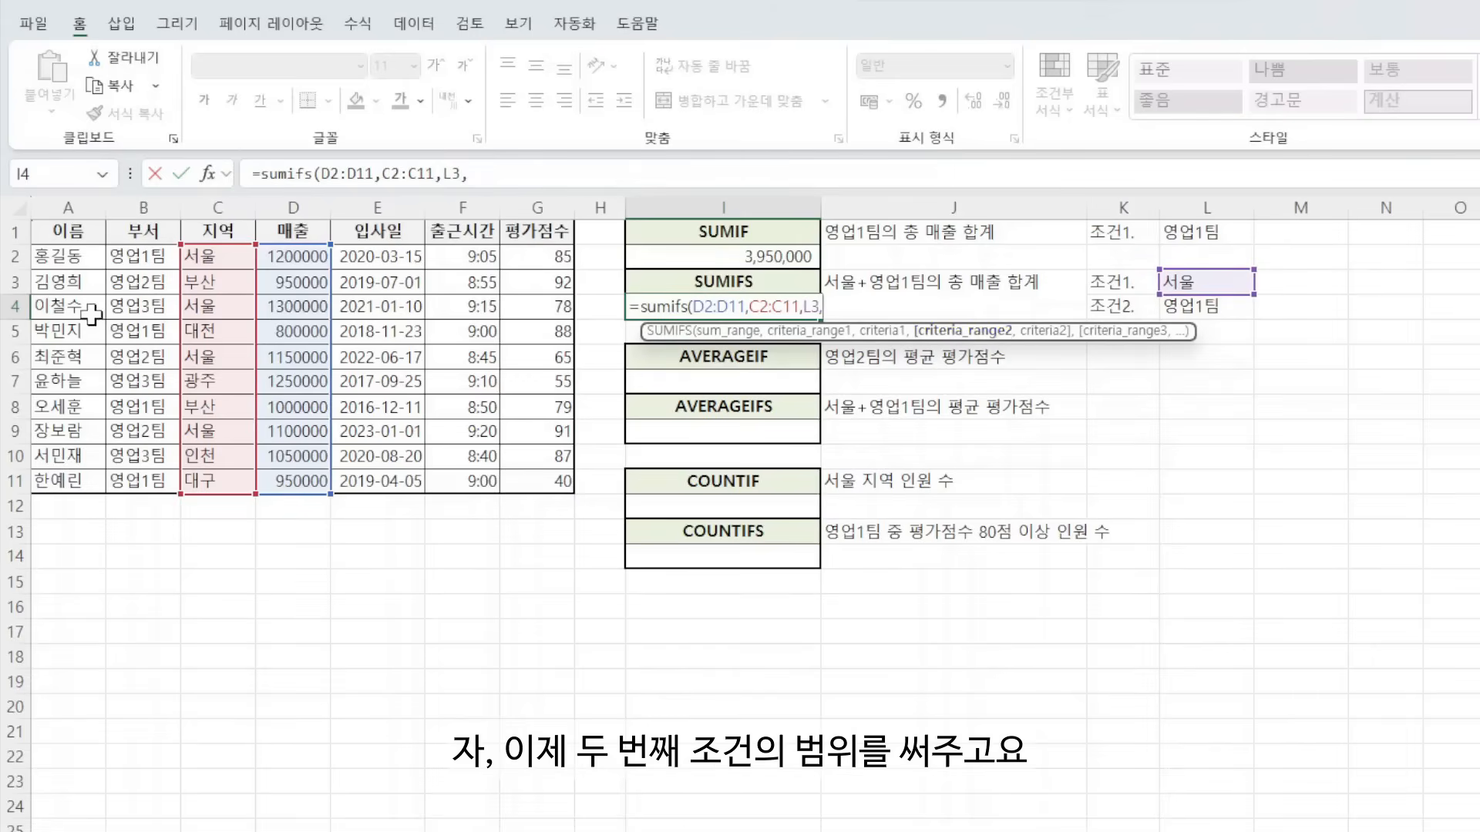
- Complete the I4 SUMIFS formula with department range B2:B11 and criterion L4, and format the result with comma style
drag(145, 256, 146, 480)
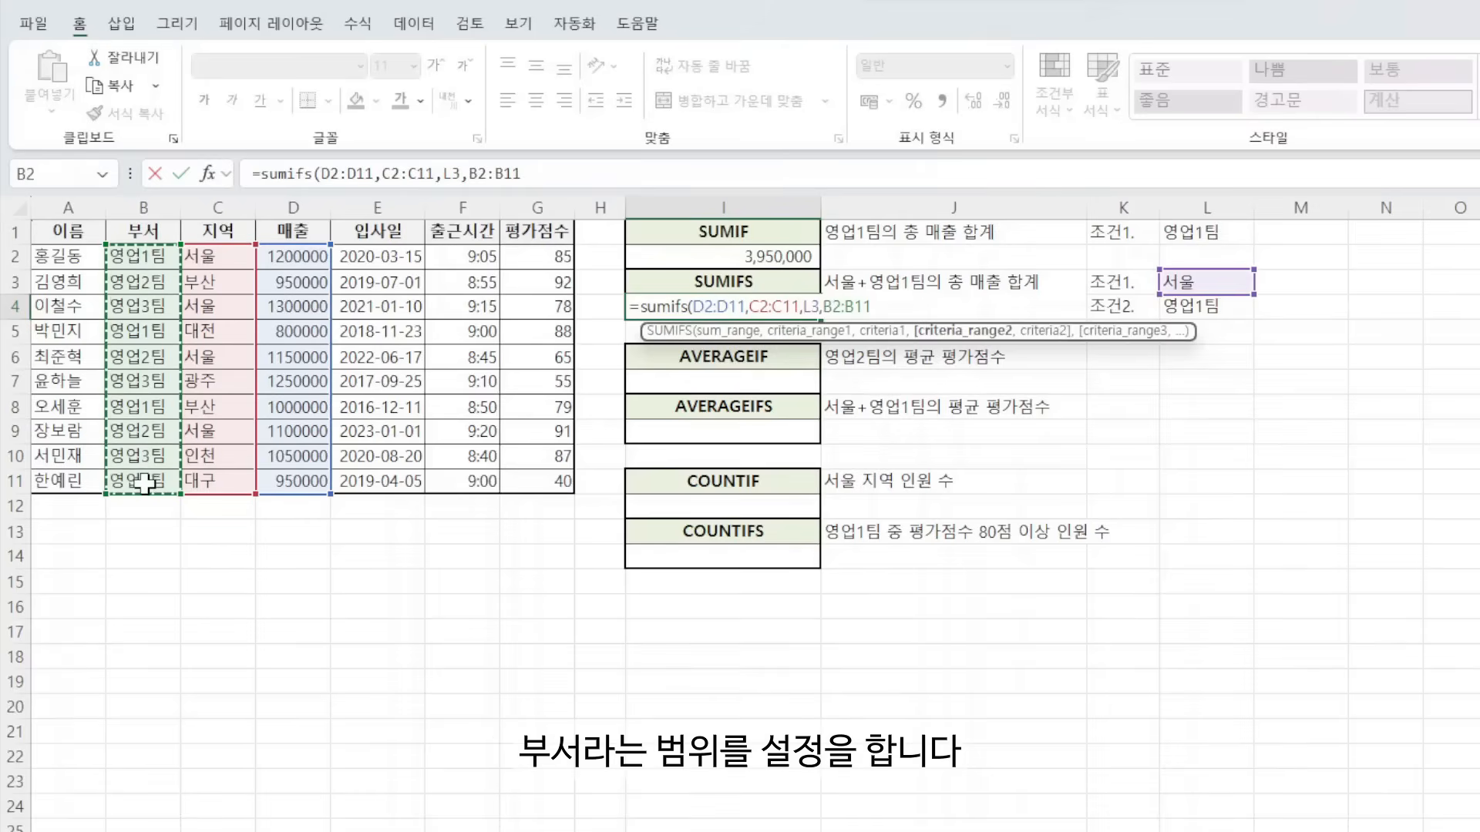
text(,)
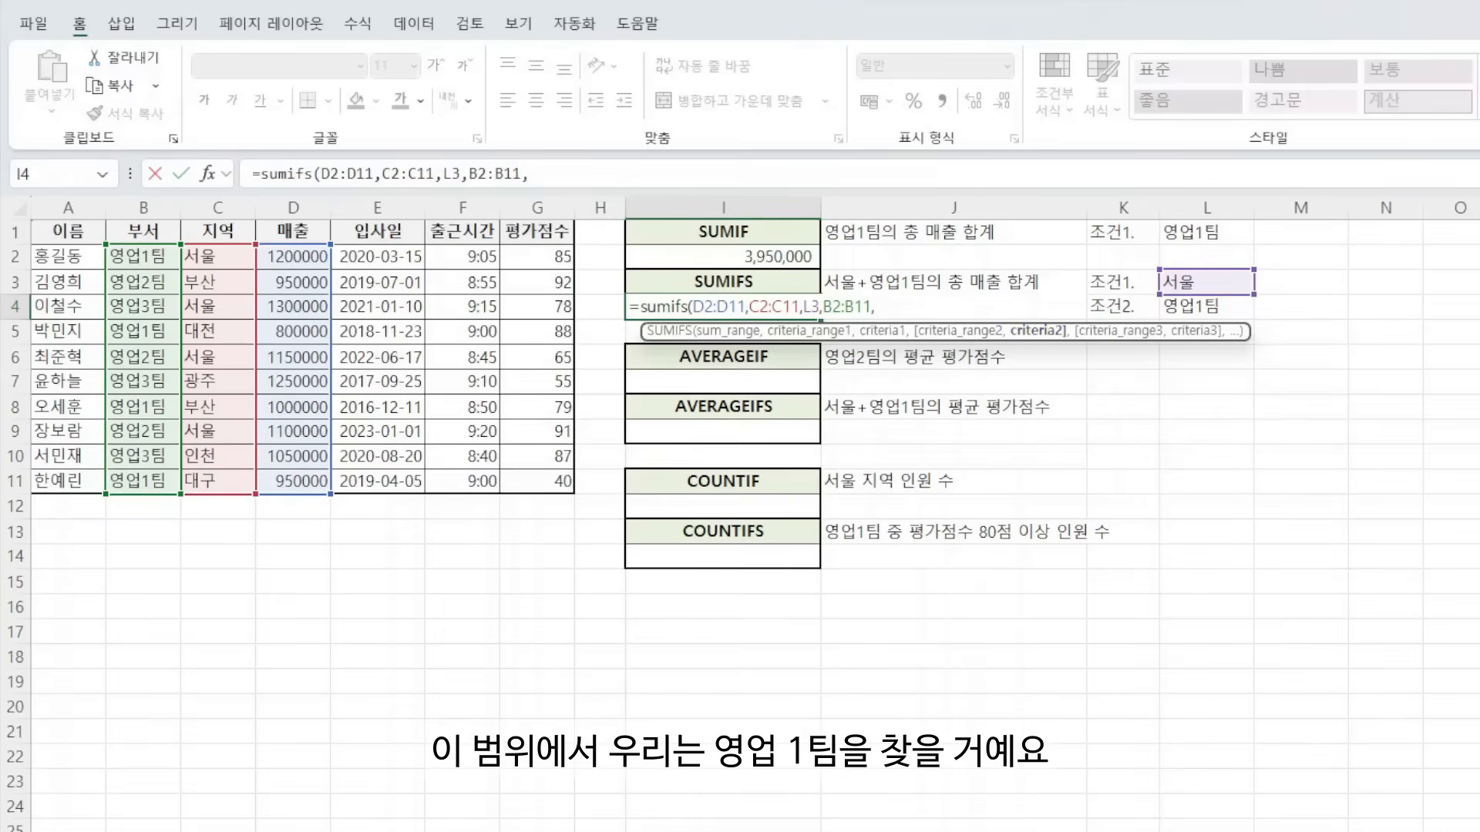
click(1193, 307)
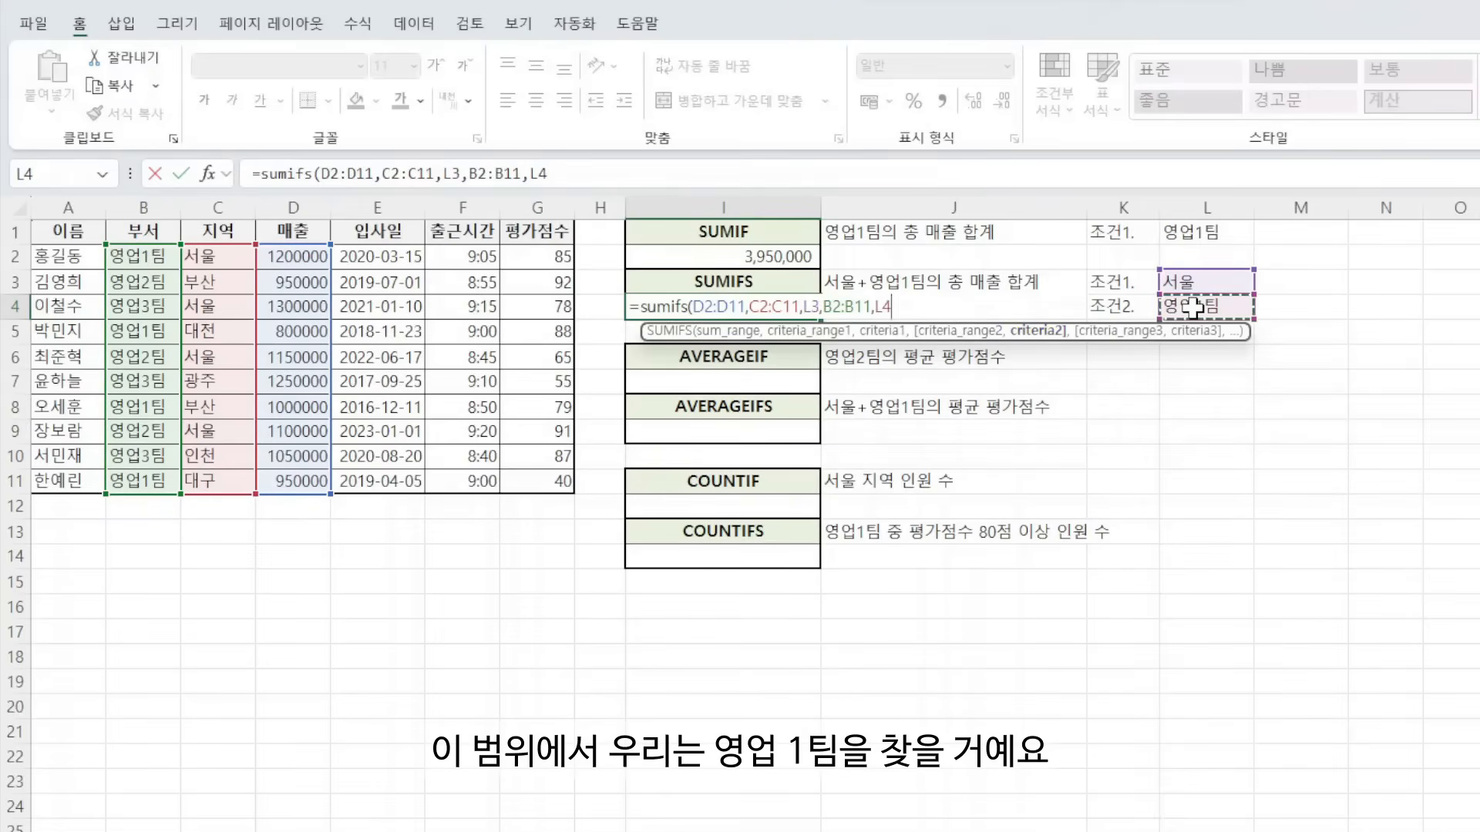
text())
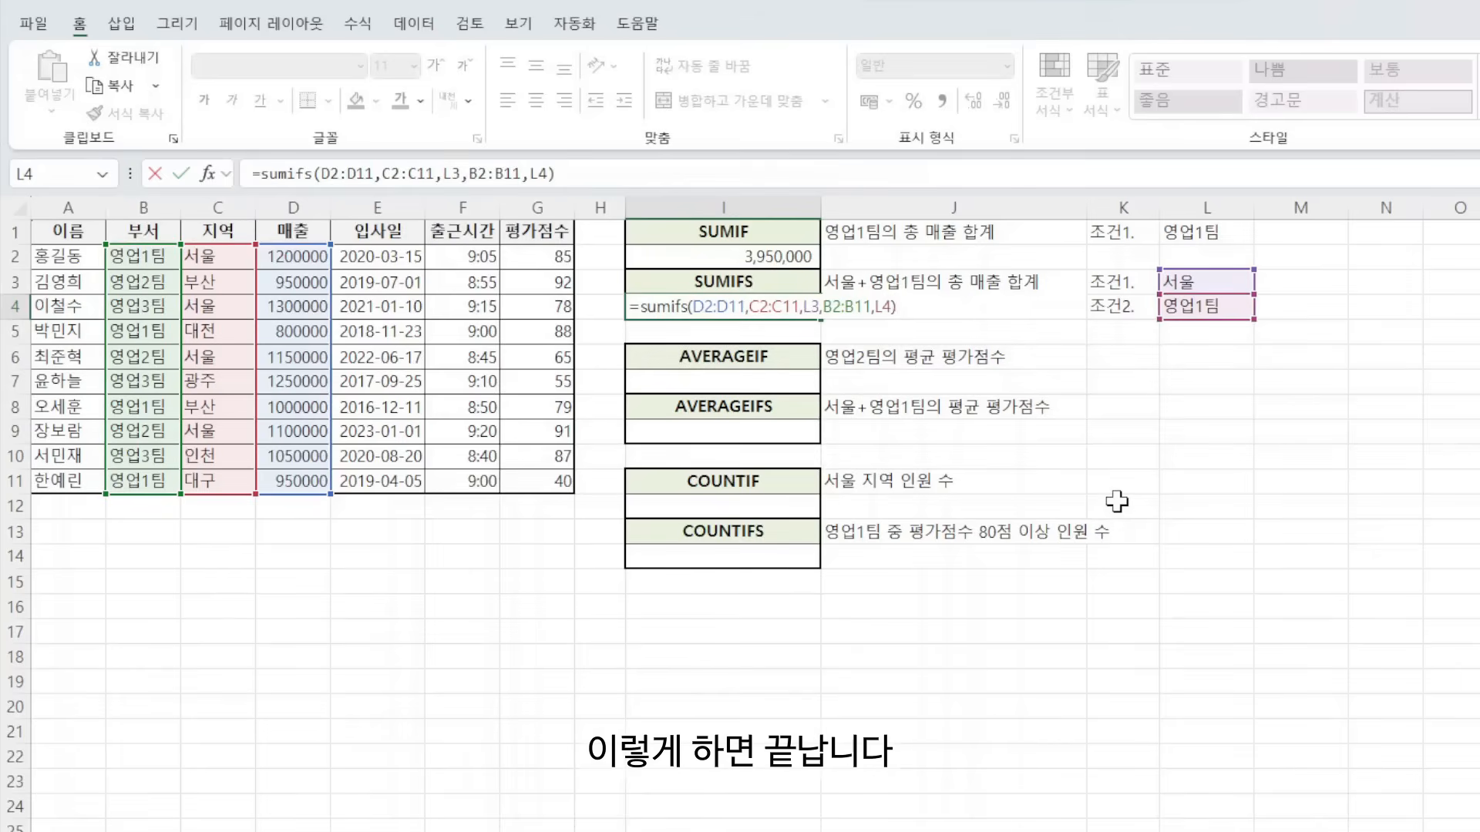
key(ctrl+Return)
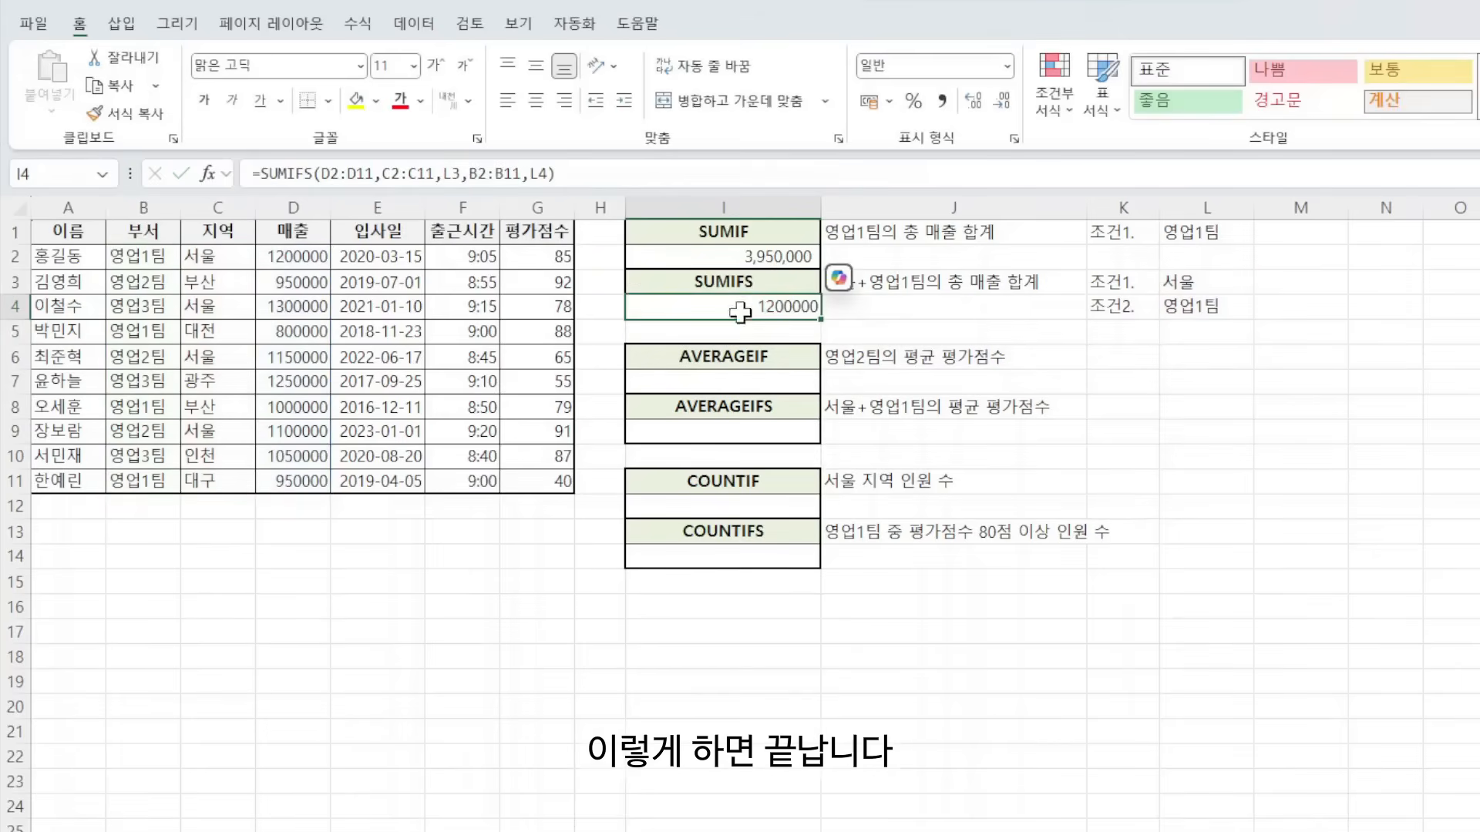
click(934, 103)
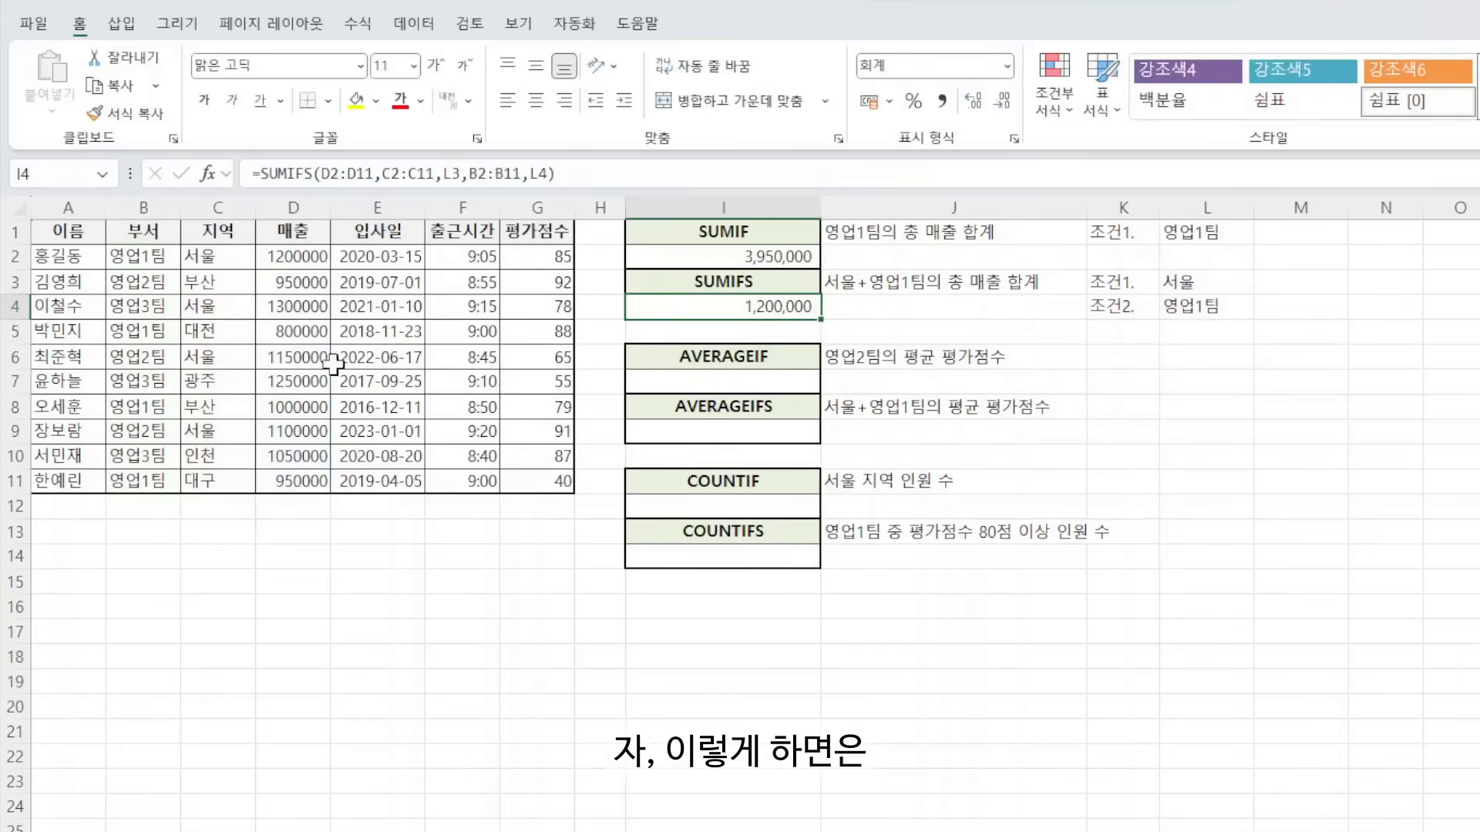
- Check the SUMIFS result in I4 against the department, region and sales cells of row 2
drag(154, 256, 201, 258)
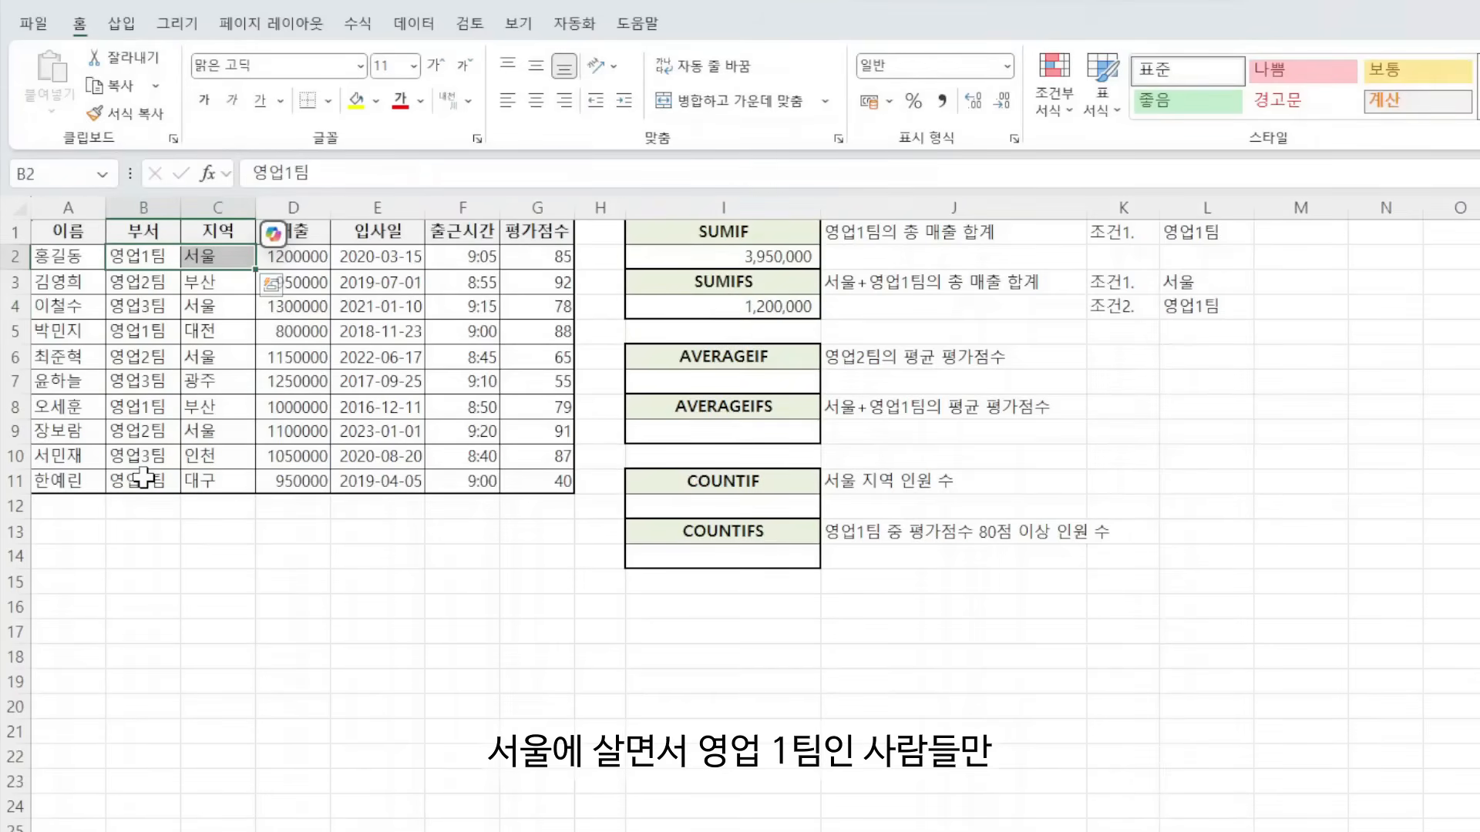
click(293, 262)
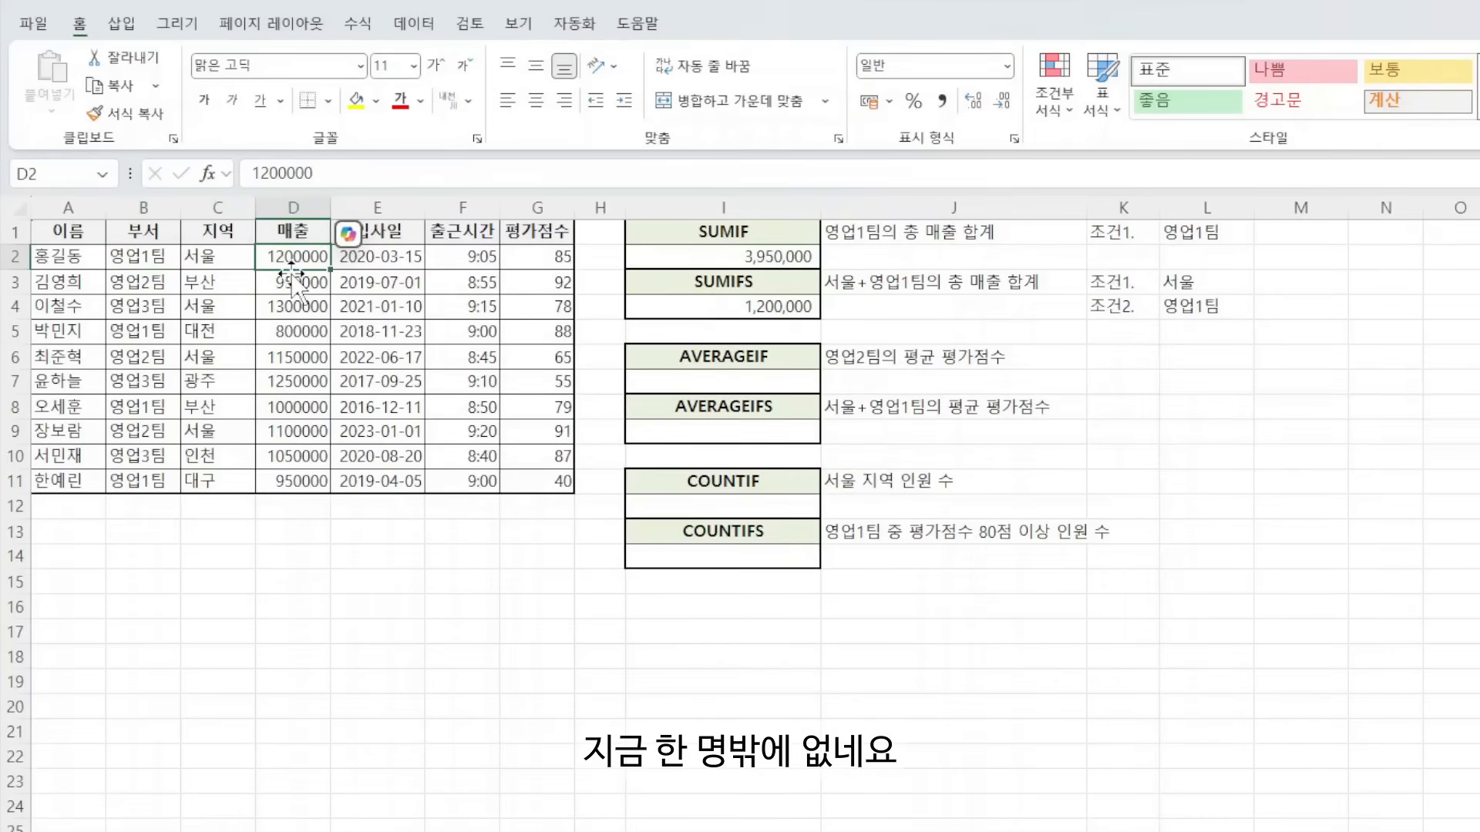
click(779, 305)
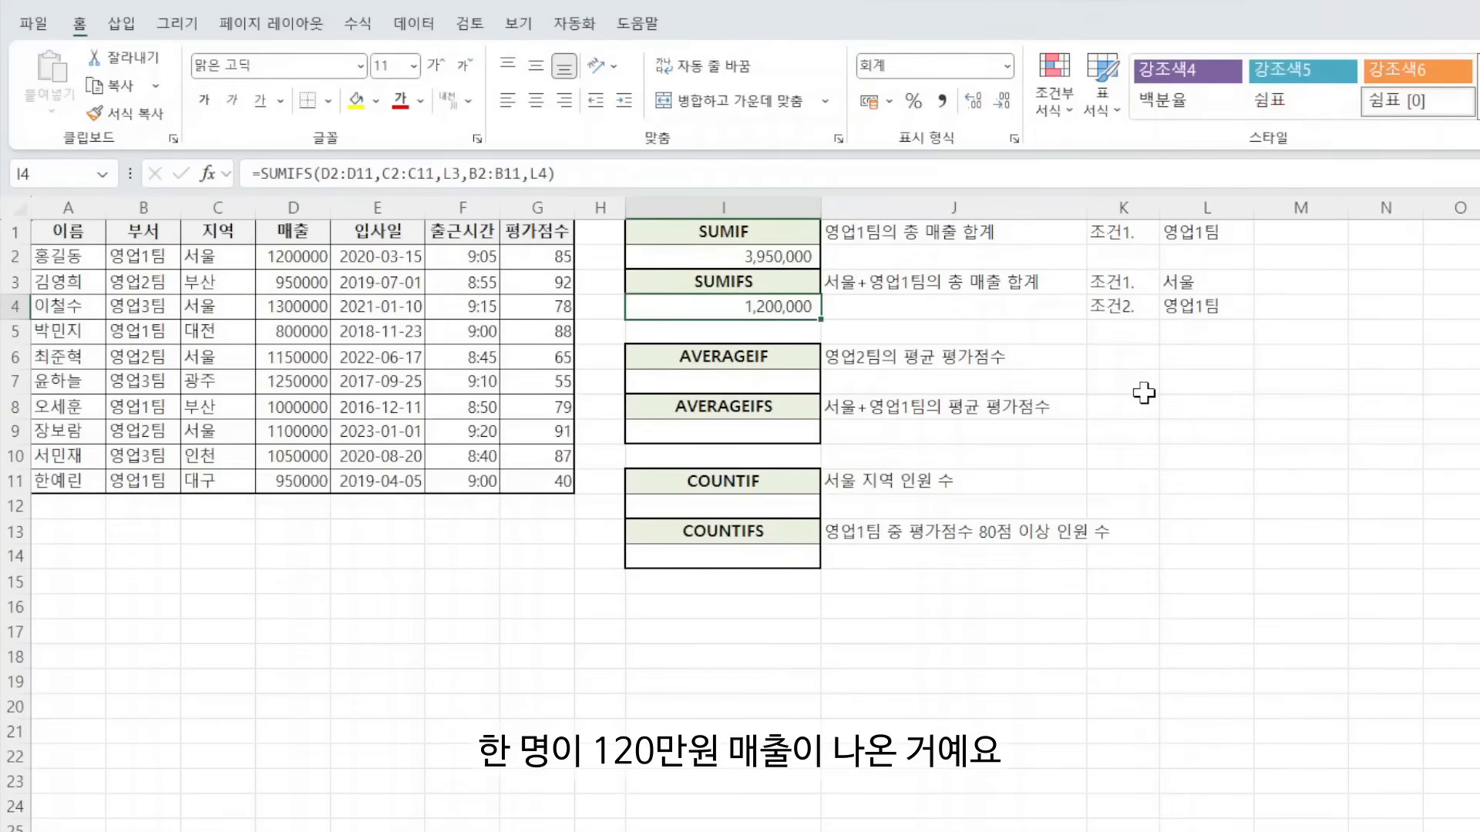
- Compare the SUMIF heading with the AVERAGEIF and AVERAGEIFS block I6:I9, and select the AVERAGEIF result cell I7
click(1191, 429)
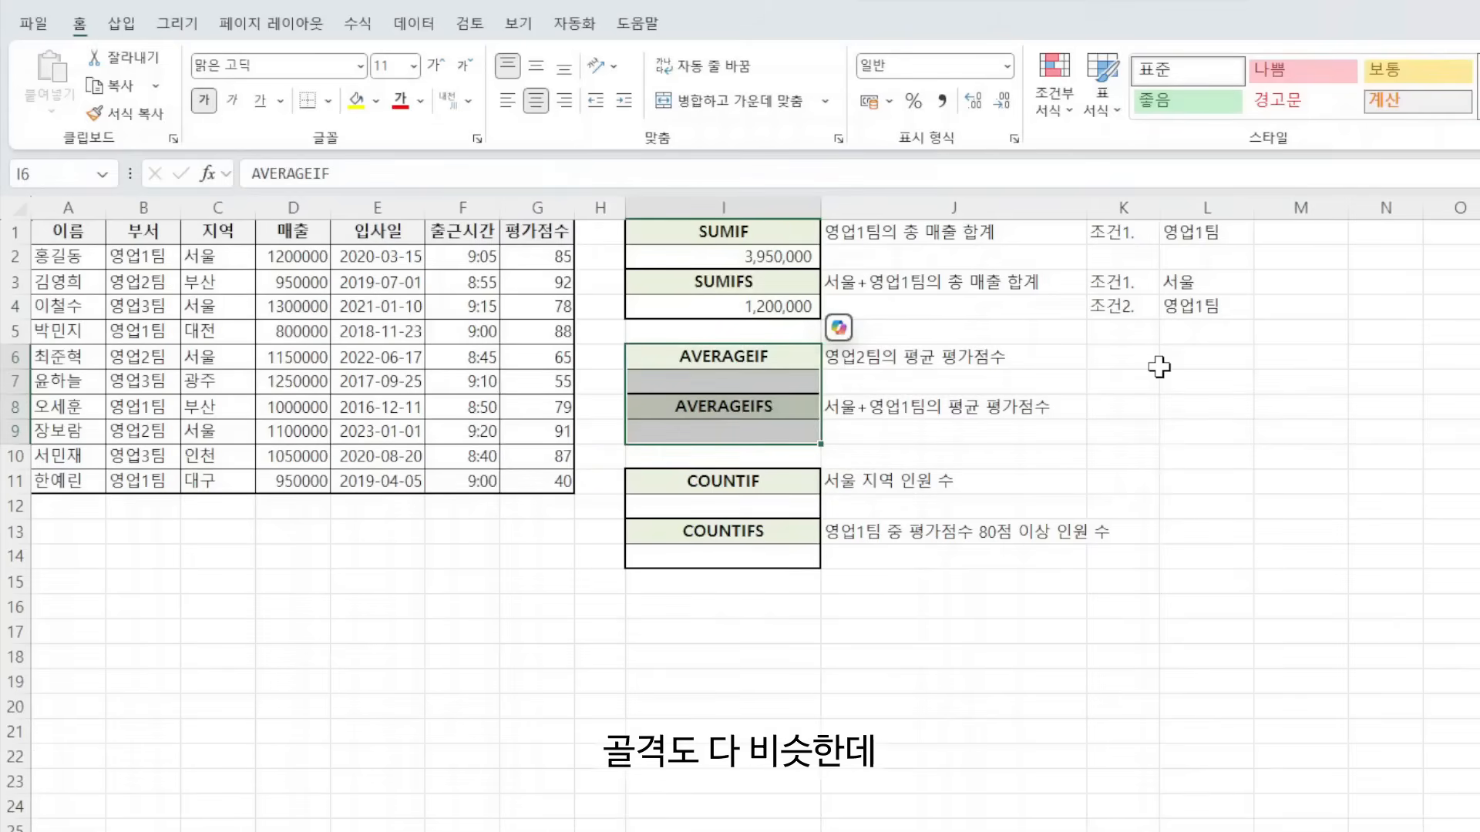
click(786, 234)
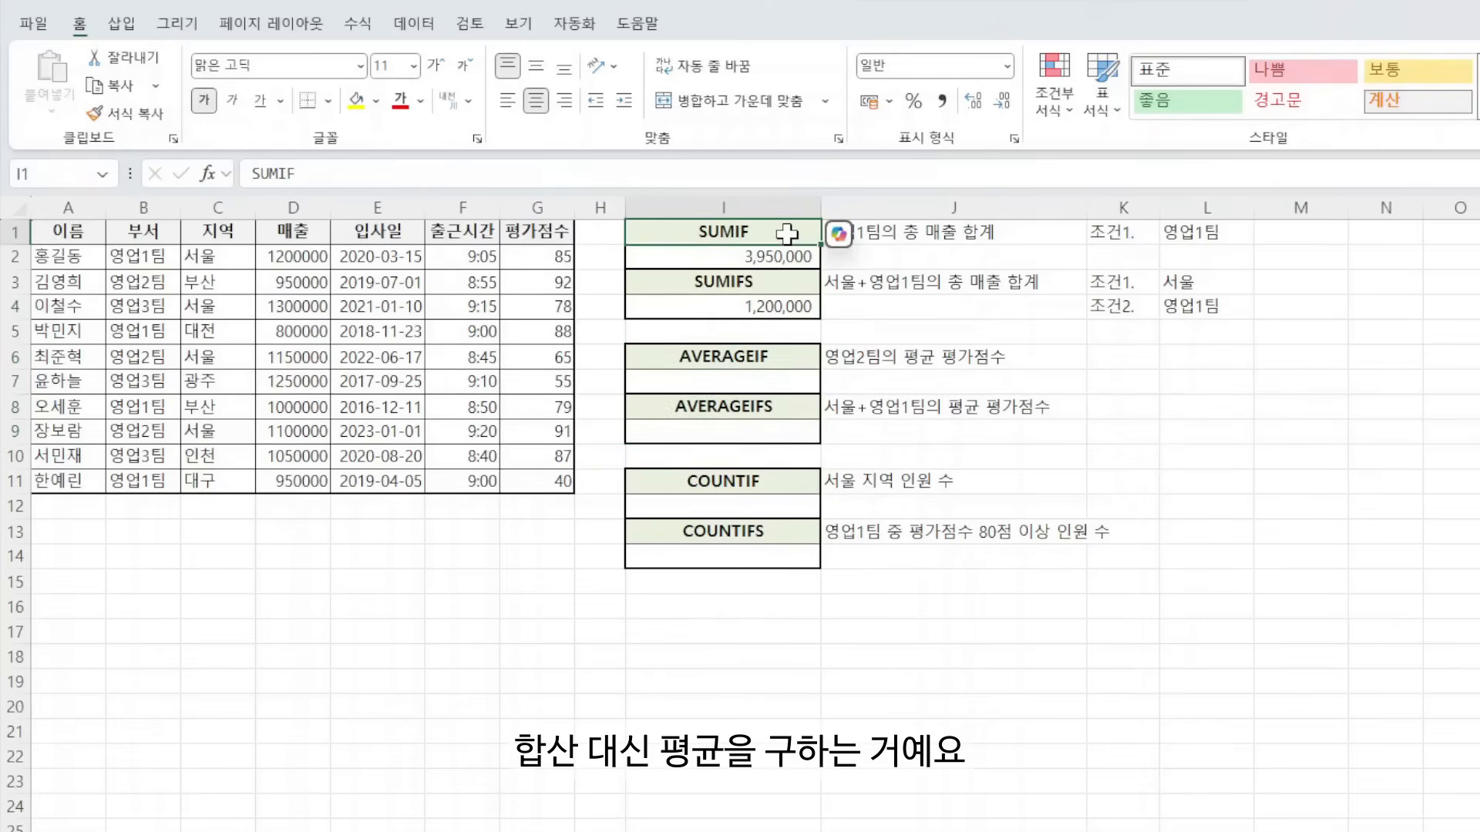
drag(767, 353, 766, 435)
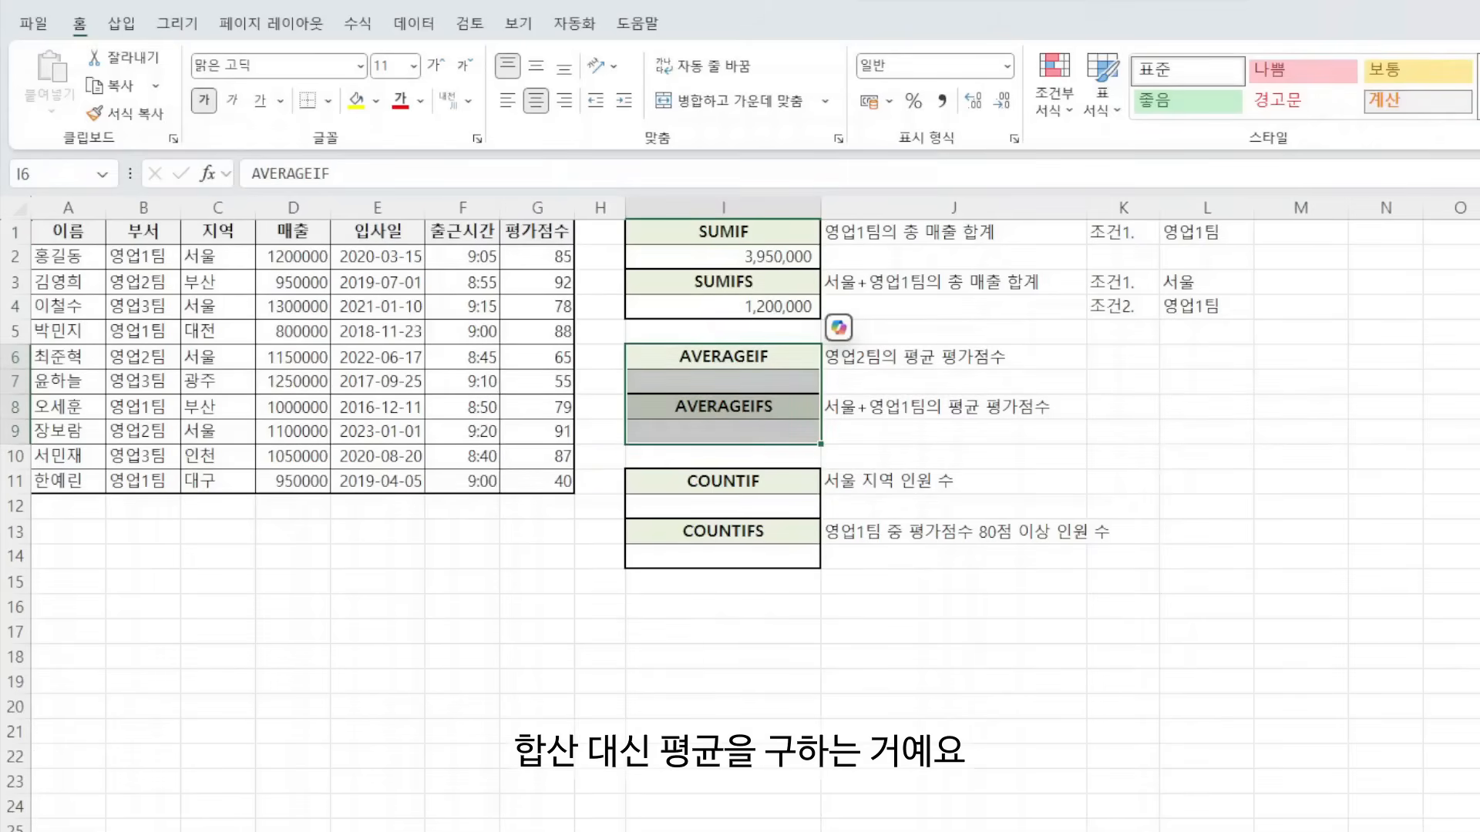
click(1427, 423)
click(775, 381)
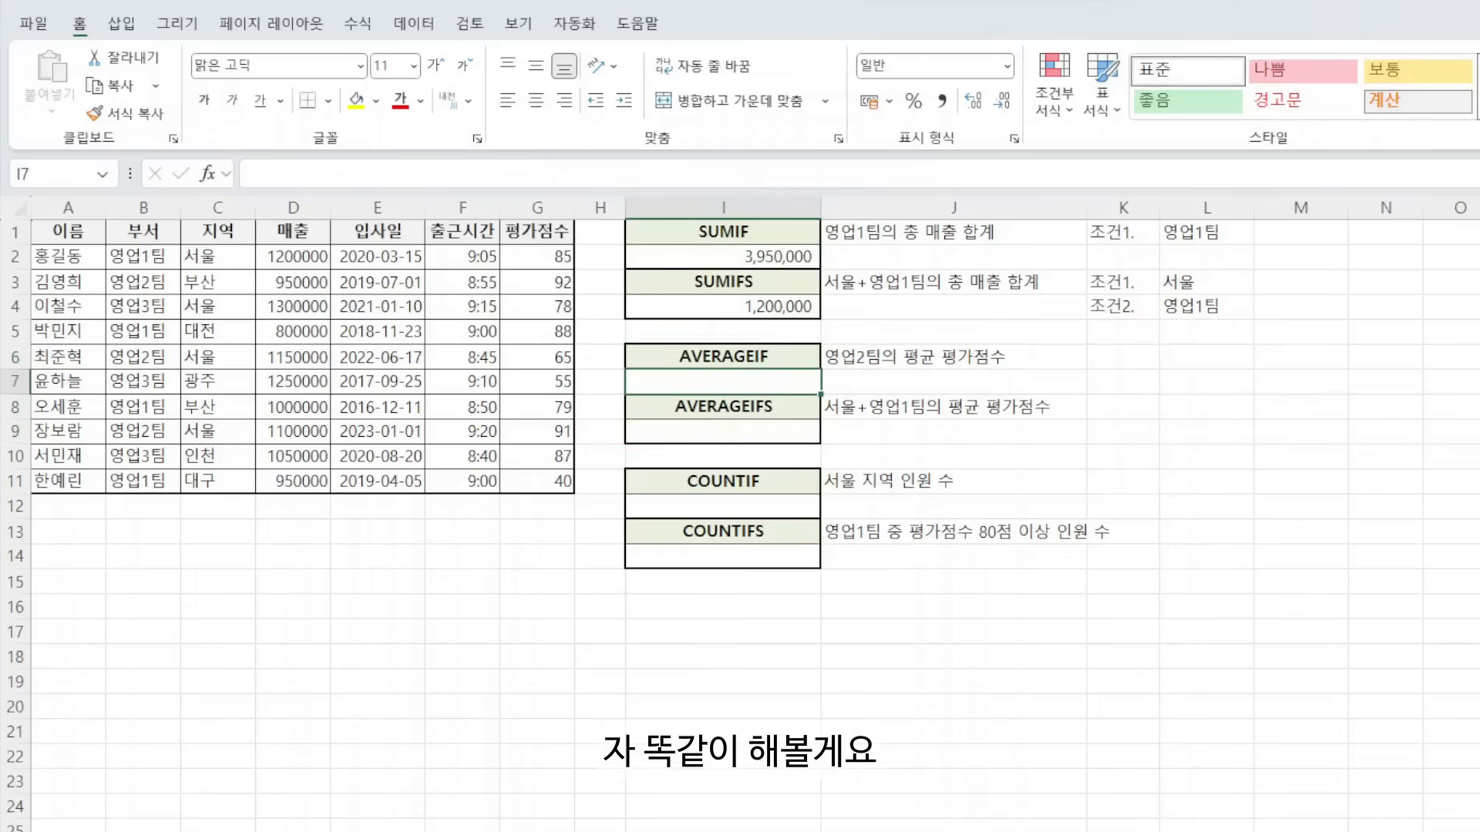
- Enter the AVERAGEIF condition beside its description, with label 조건1. in K6 and criterion 영업2팀 in L6
click(1120, 362)
double_click(1122, 358)
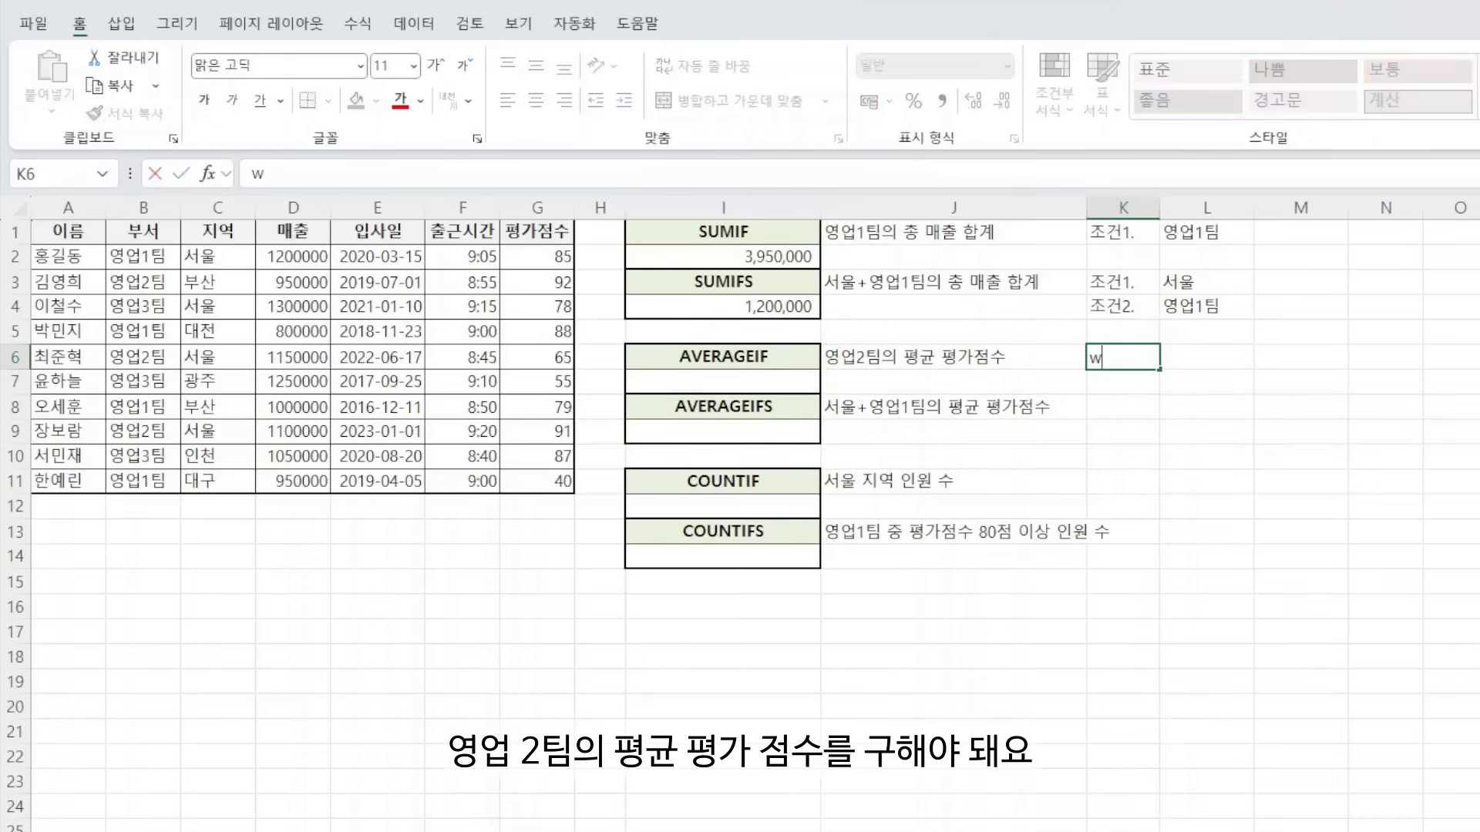
text(조건1.)
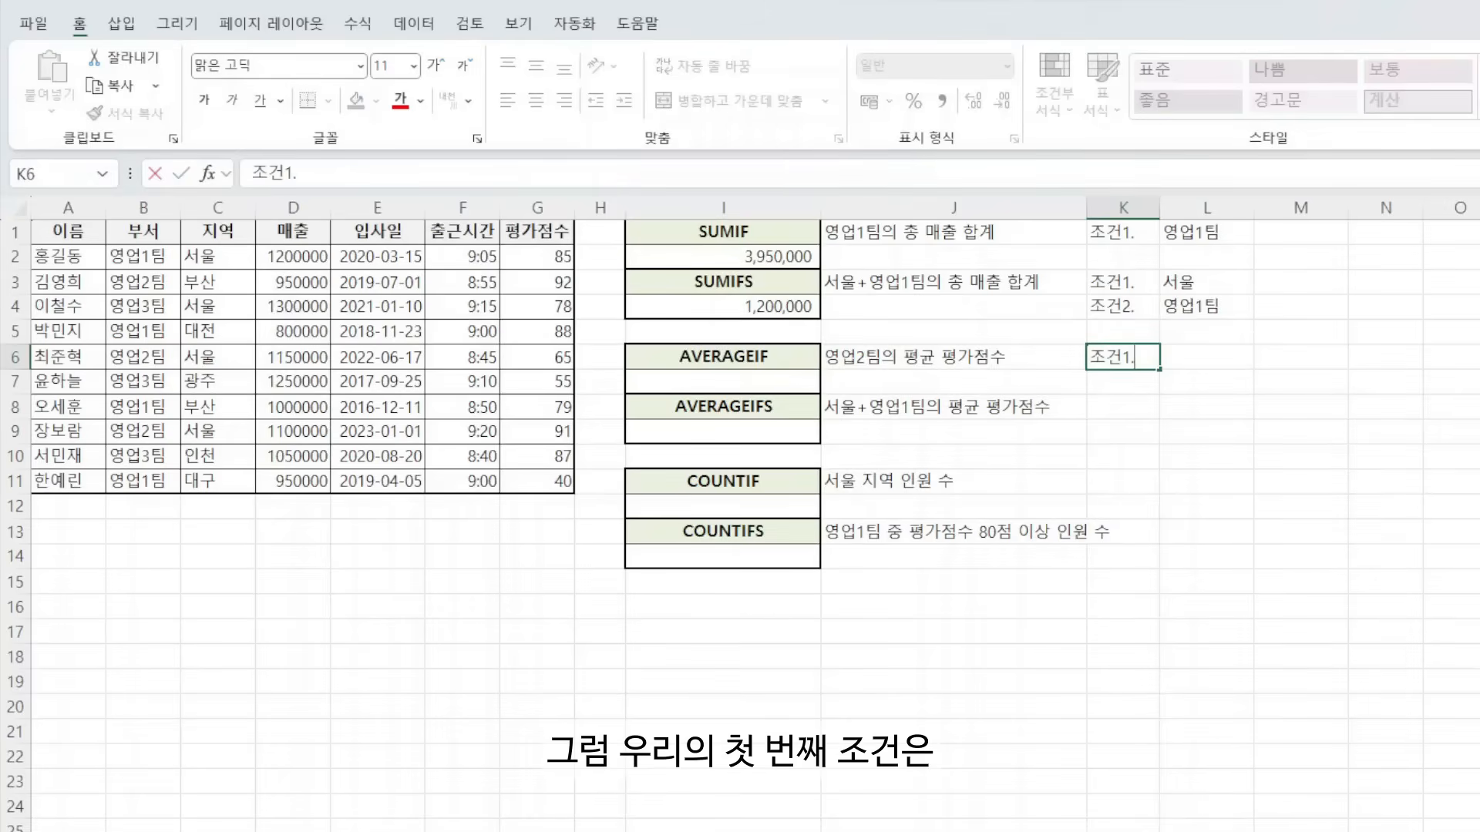
key(Tab)
text(여업2팀)
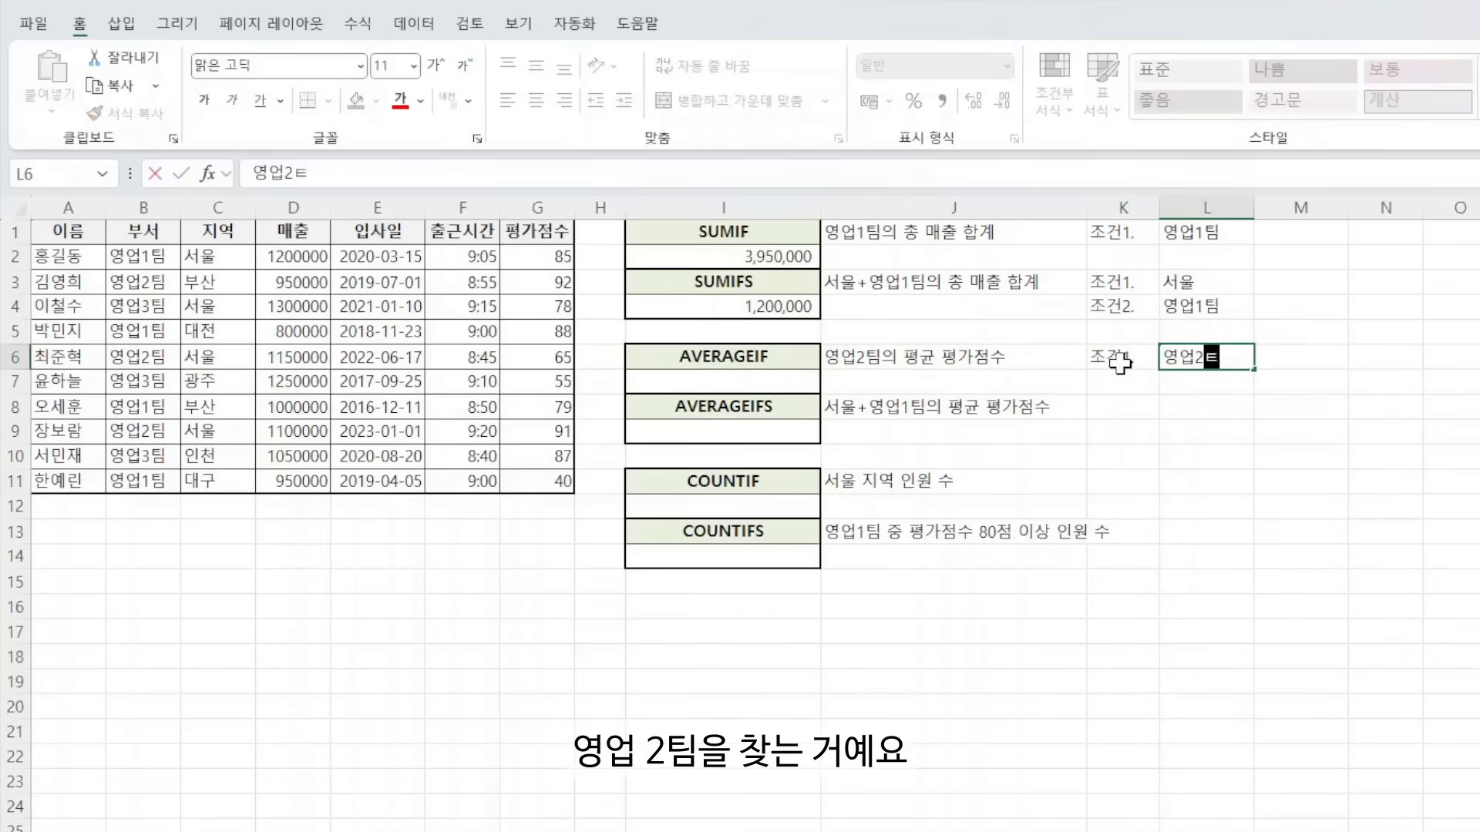
key(Return)
click(1312, 401)
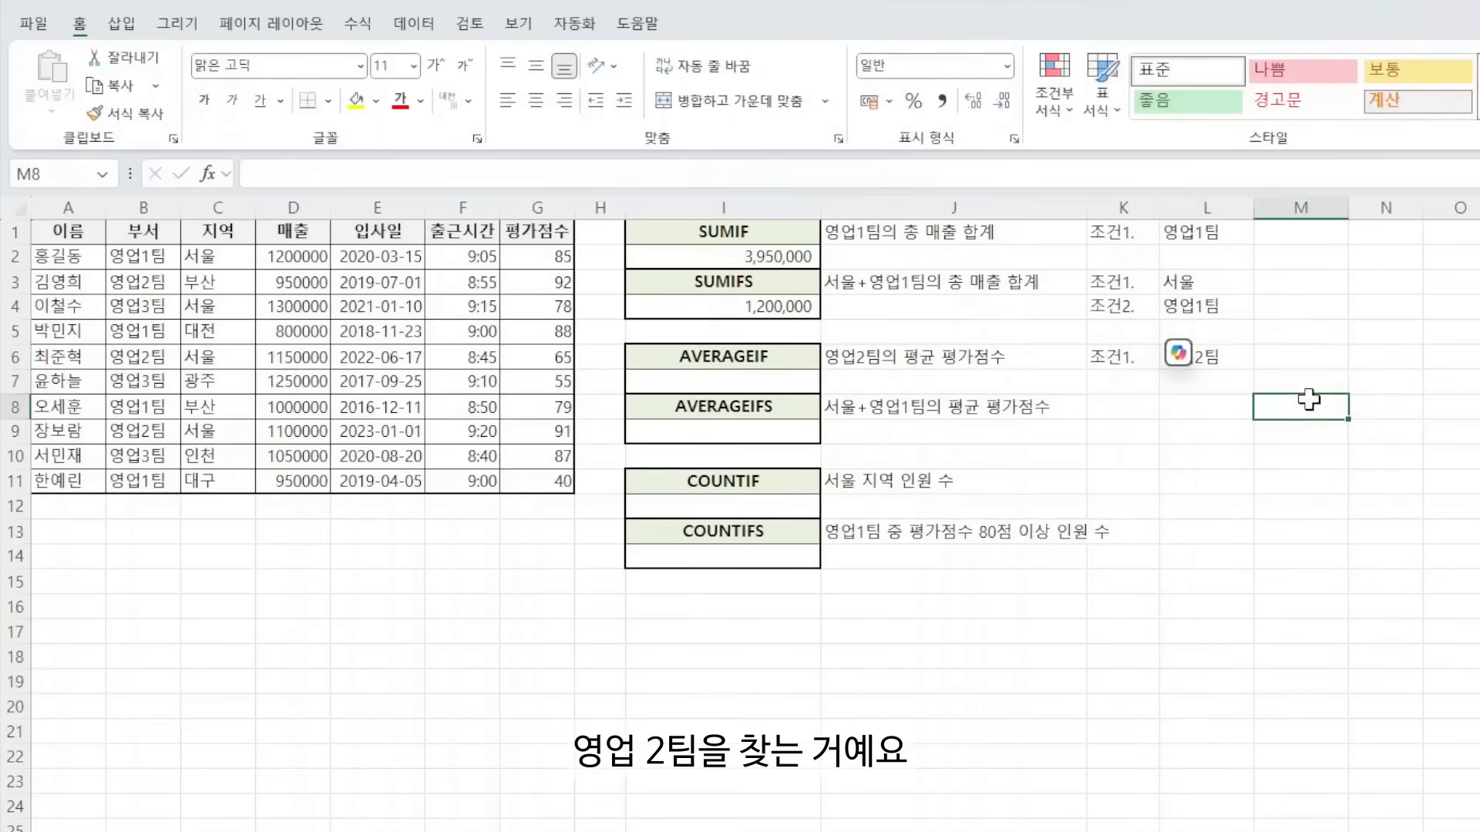
- Enter an AVERAGEIF formula in I7 with department range B2:B11, criterion L6 and evaluation score range G2:G11
click(761, 380)
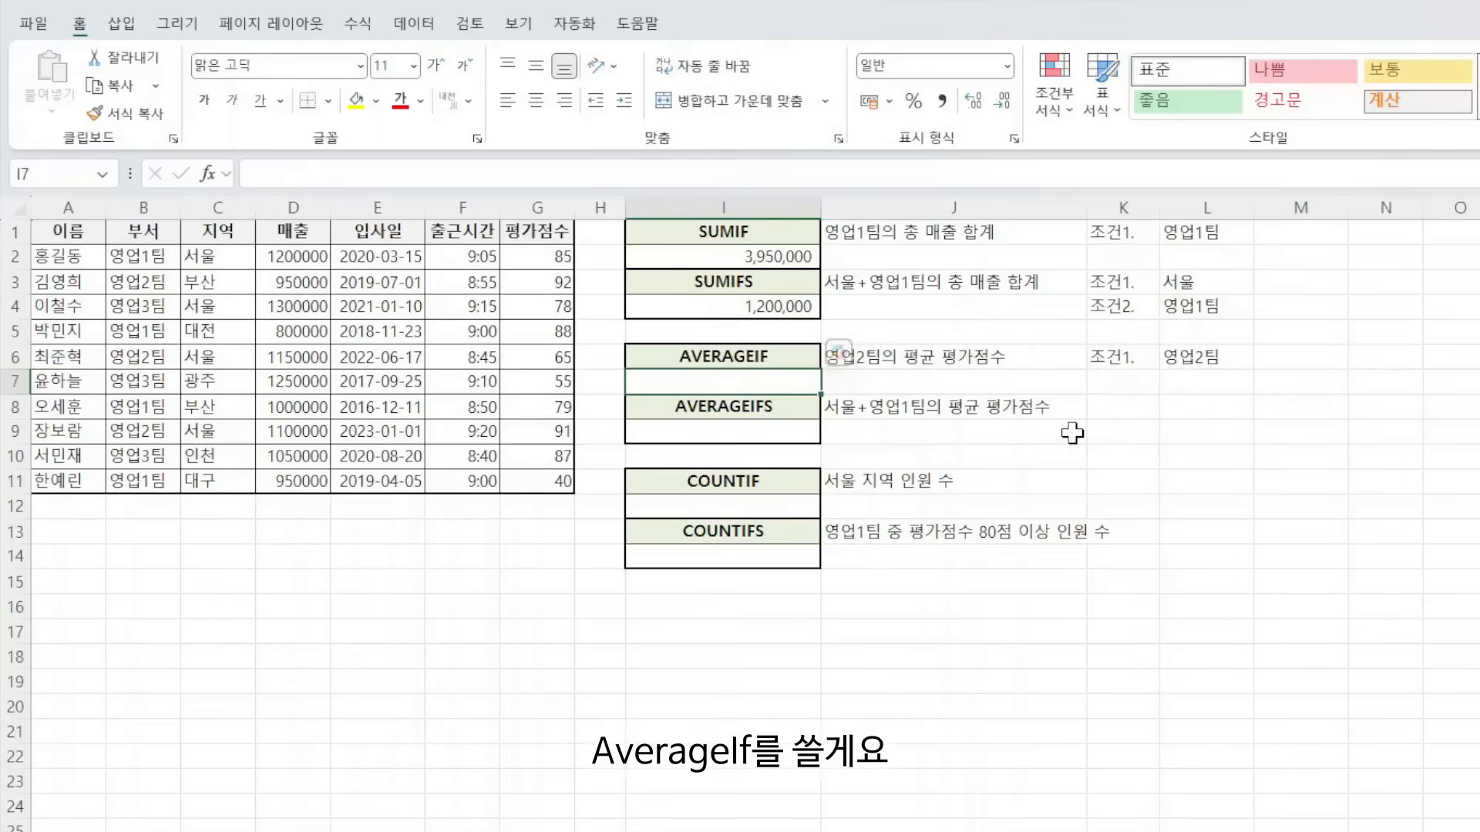
text(=averagei)
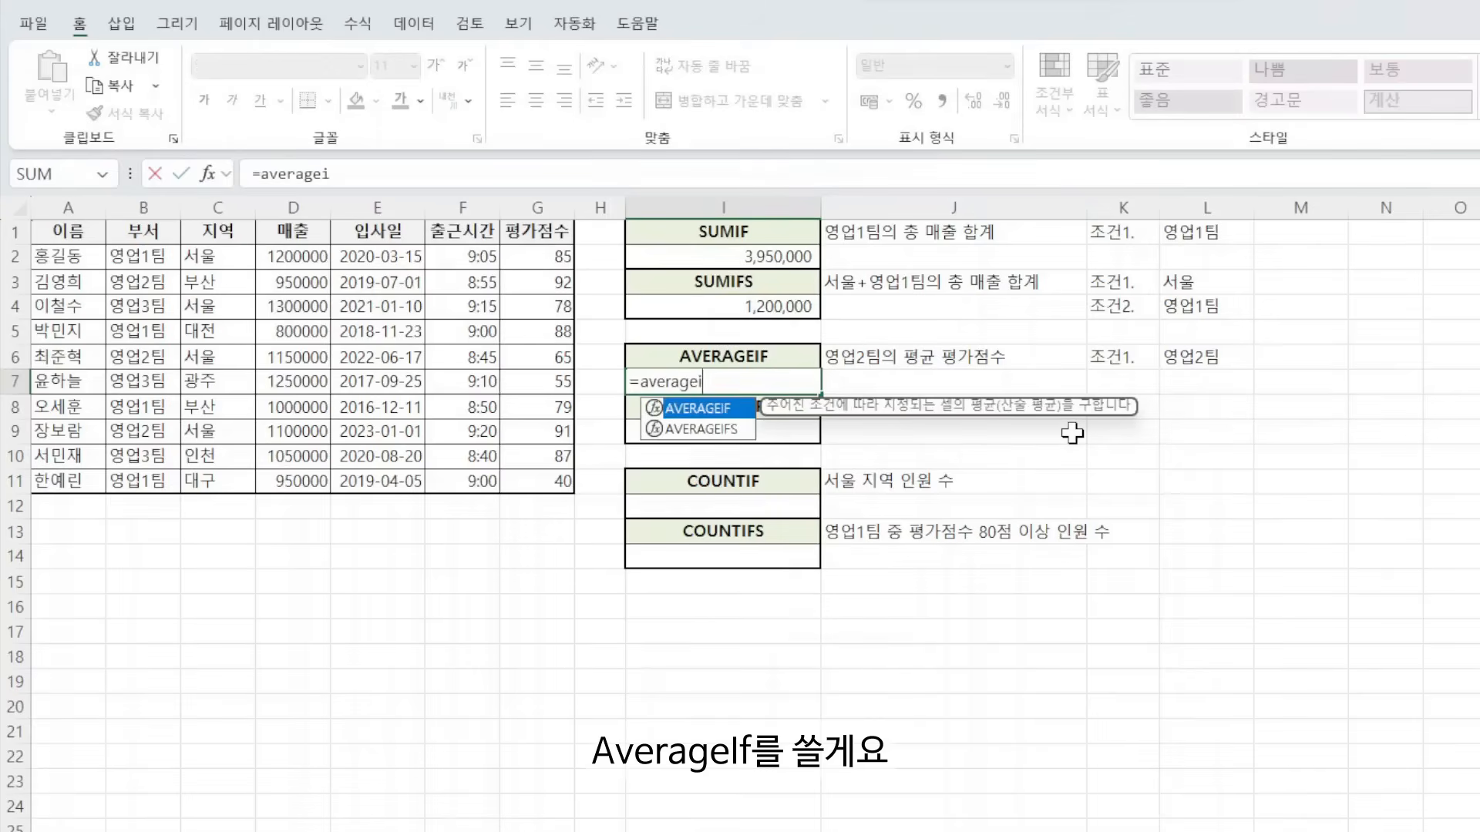
text(f()
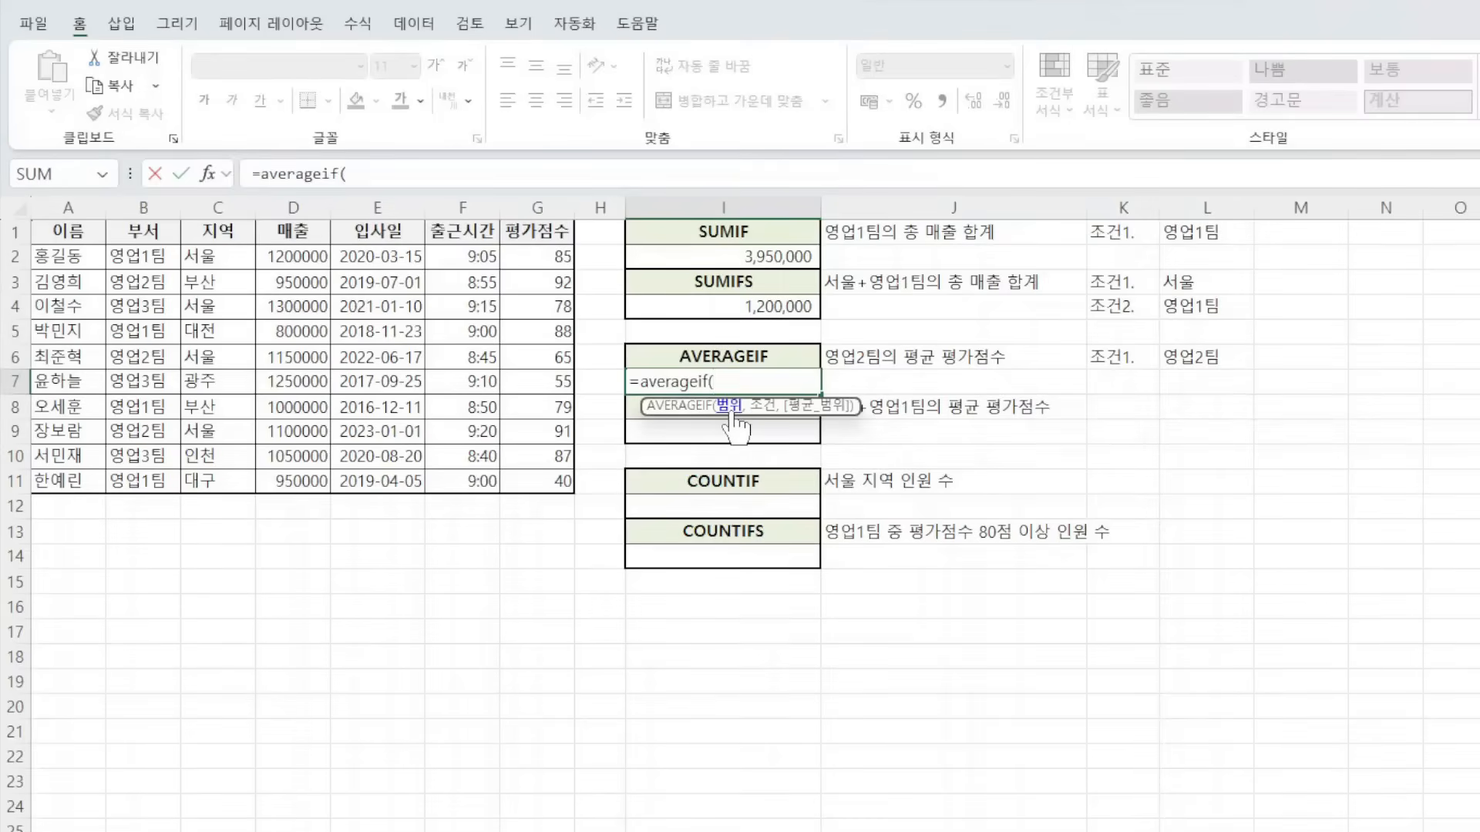
drag(143, 258, 153, 481)
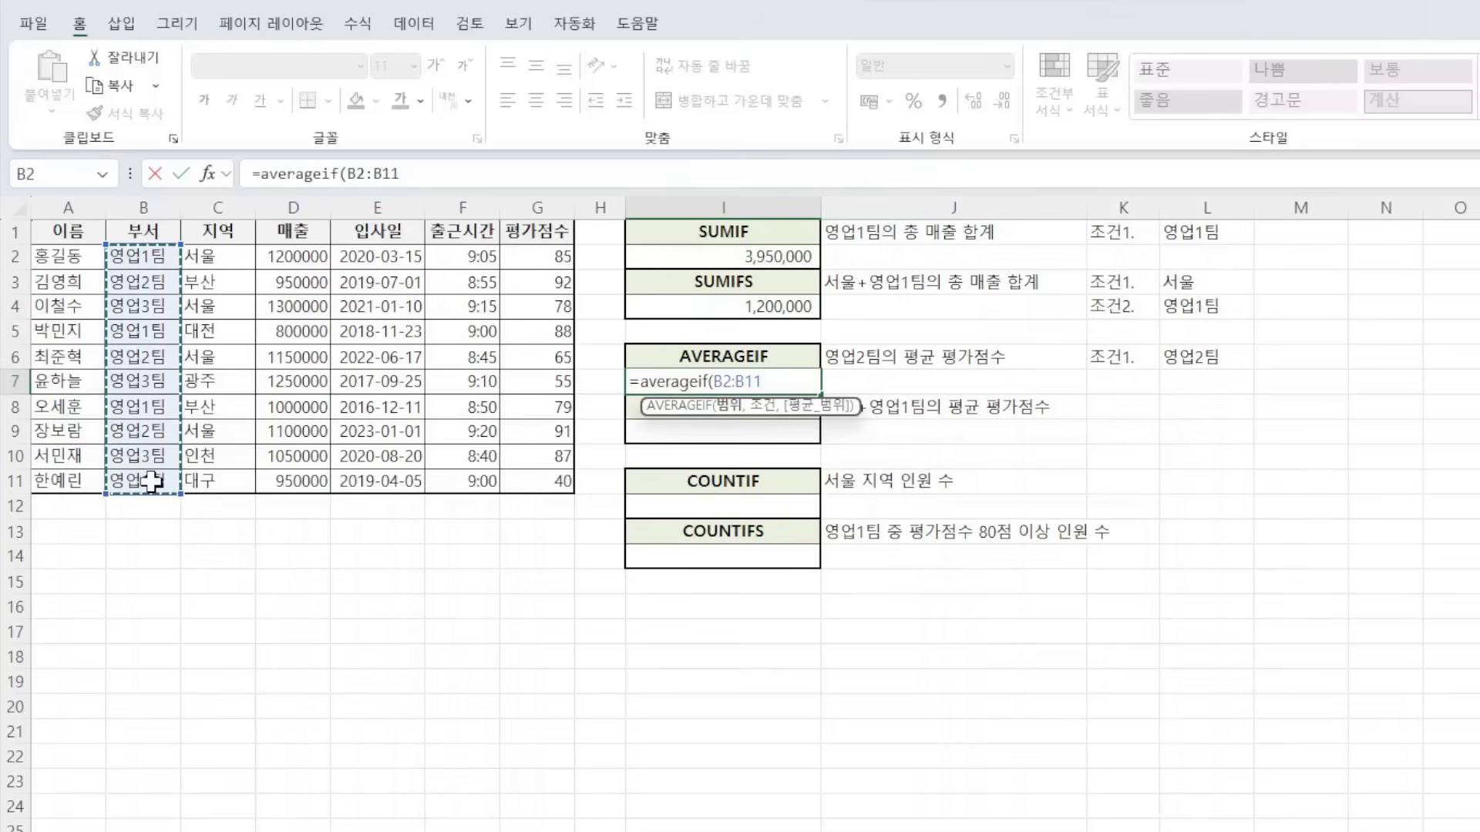
text(,)
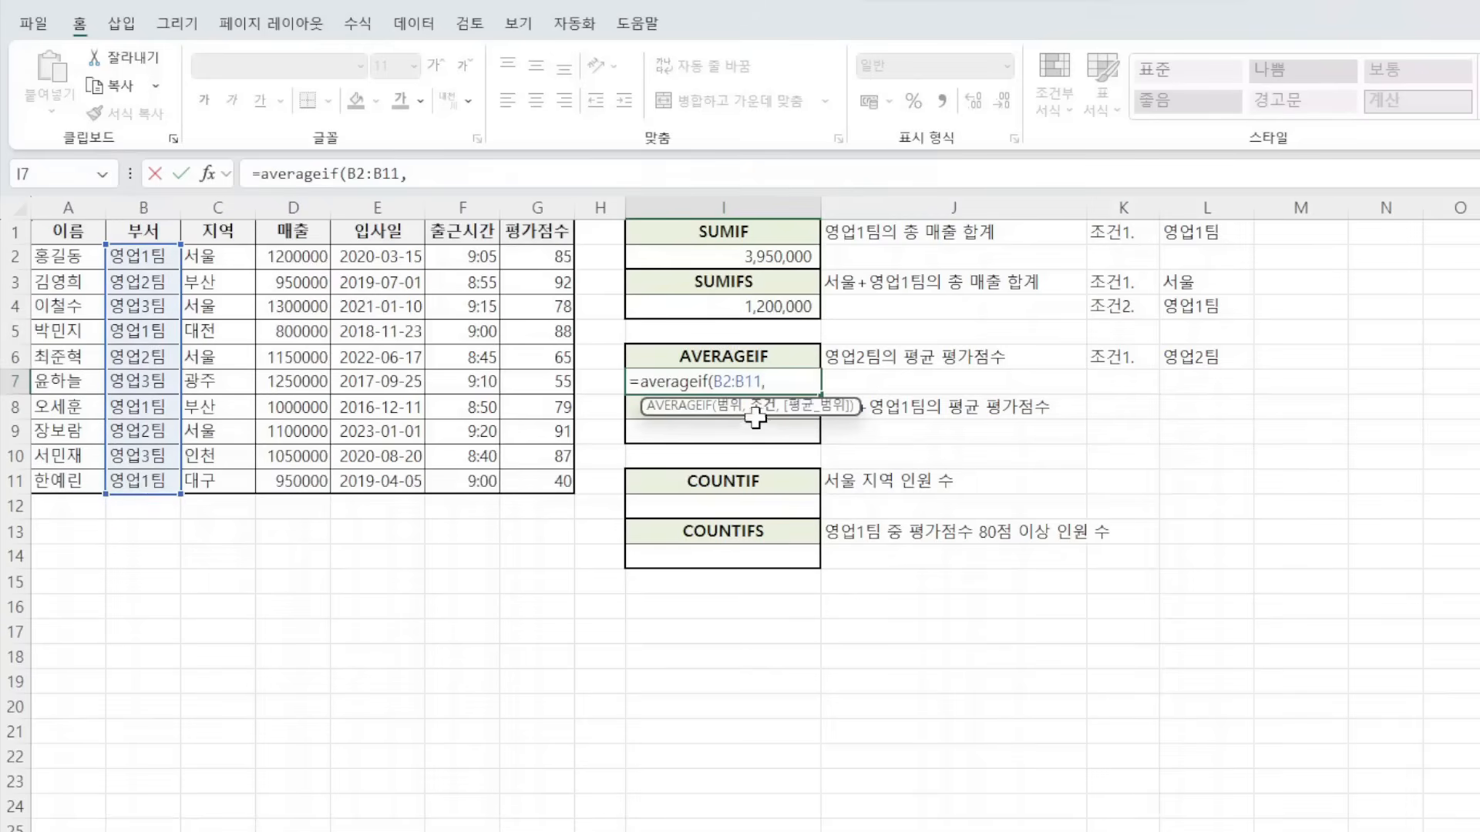
click(1225, 357)
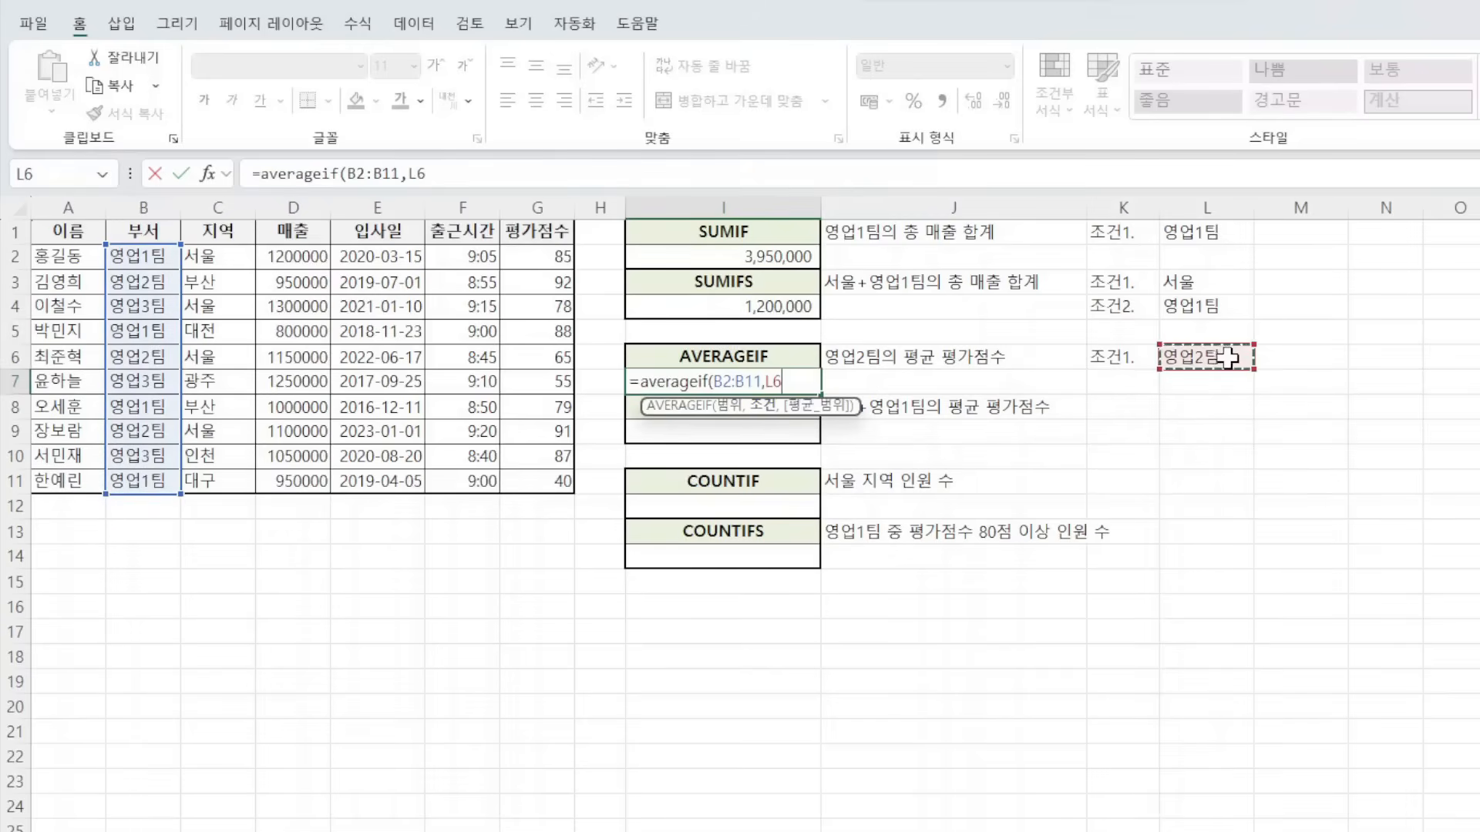
text(,)
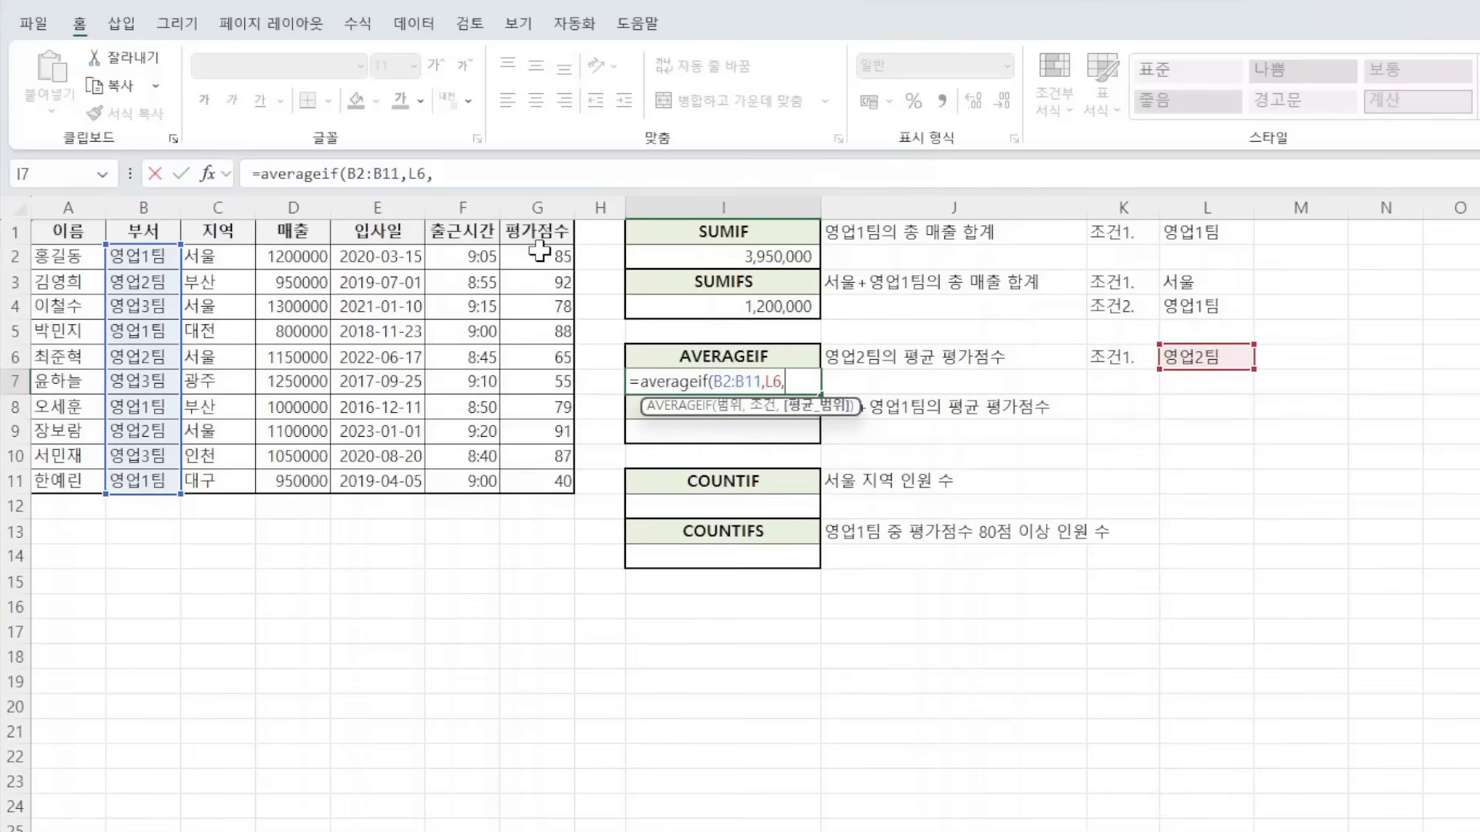
drag(540, 258, 550, 481)
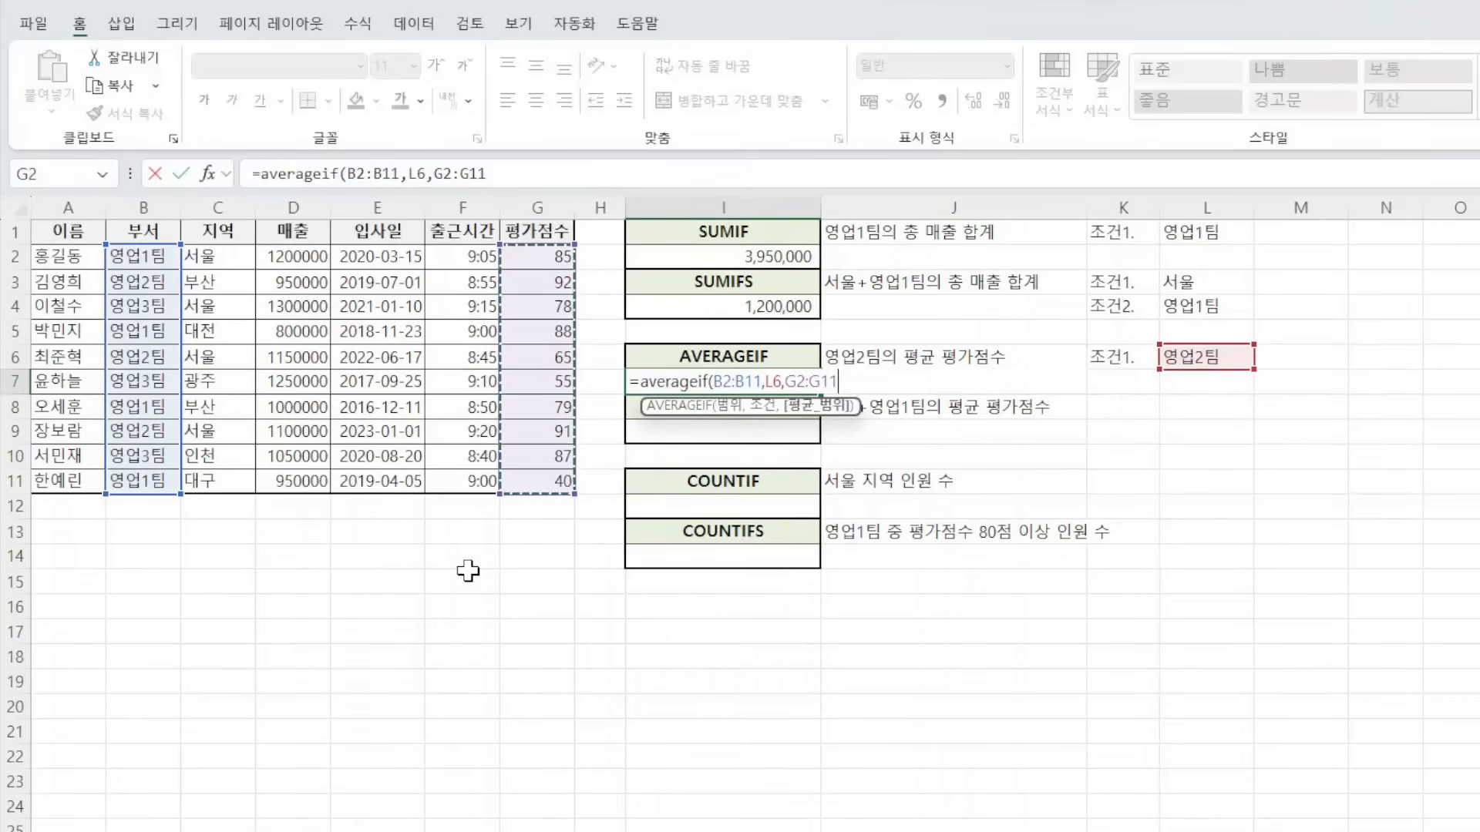
text())
key(Return)
key(Up)
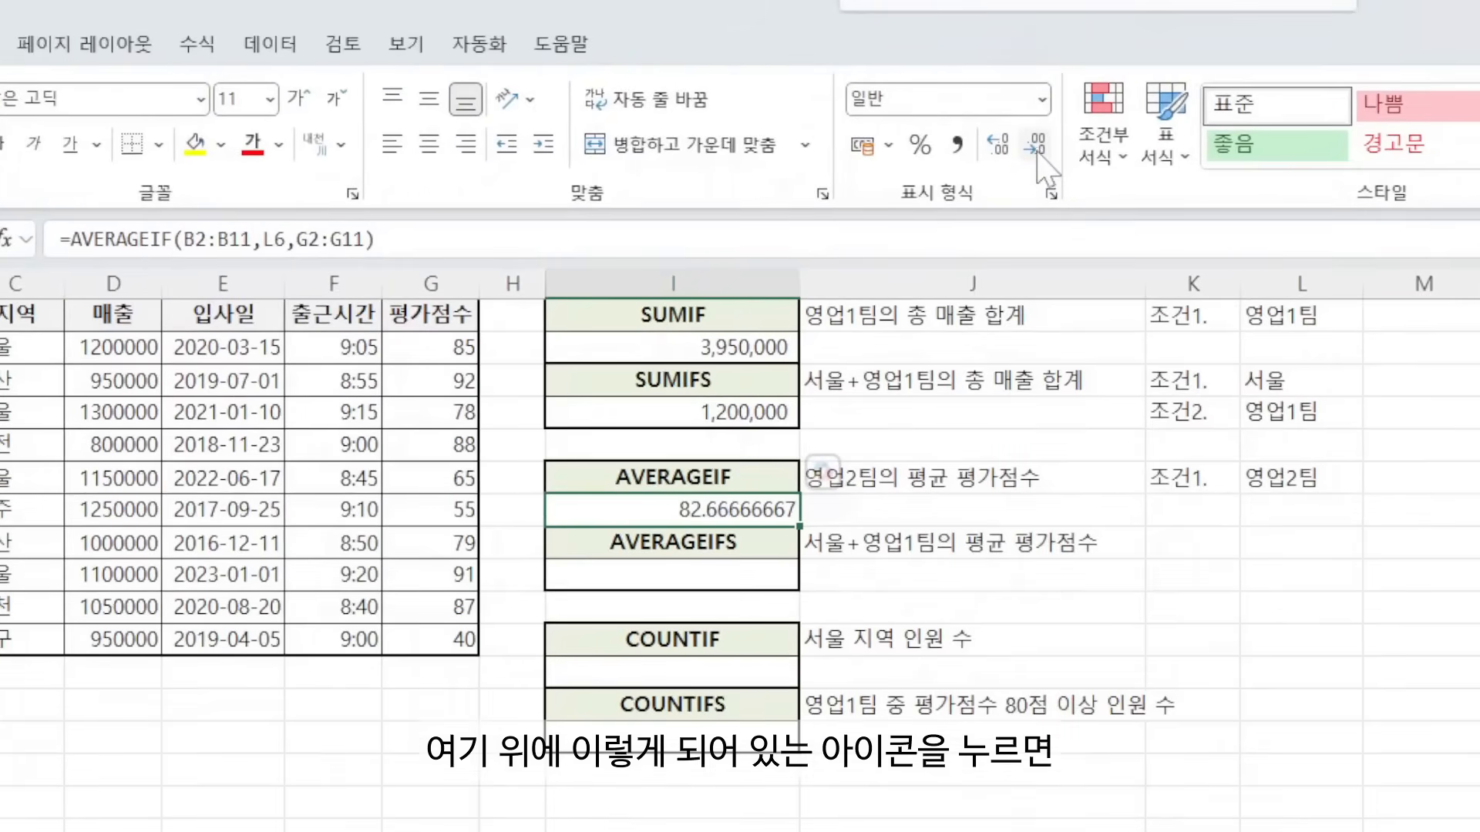
- Reduce the displayed decimals of the AVERAGEIF result in I7 to one decimal place
click(1038, 152)
click(1037, 152)
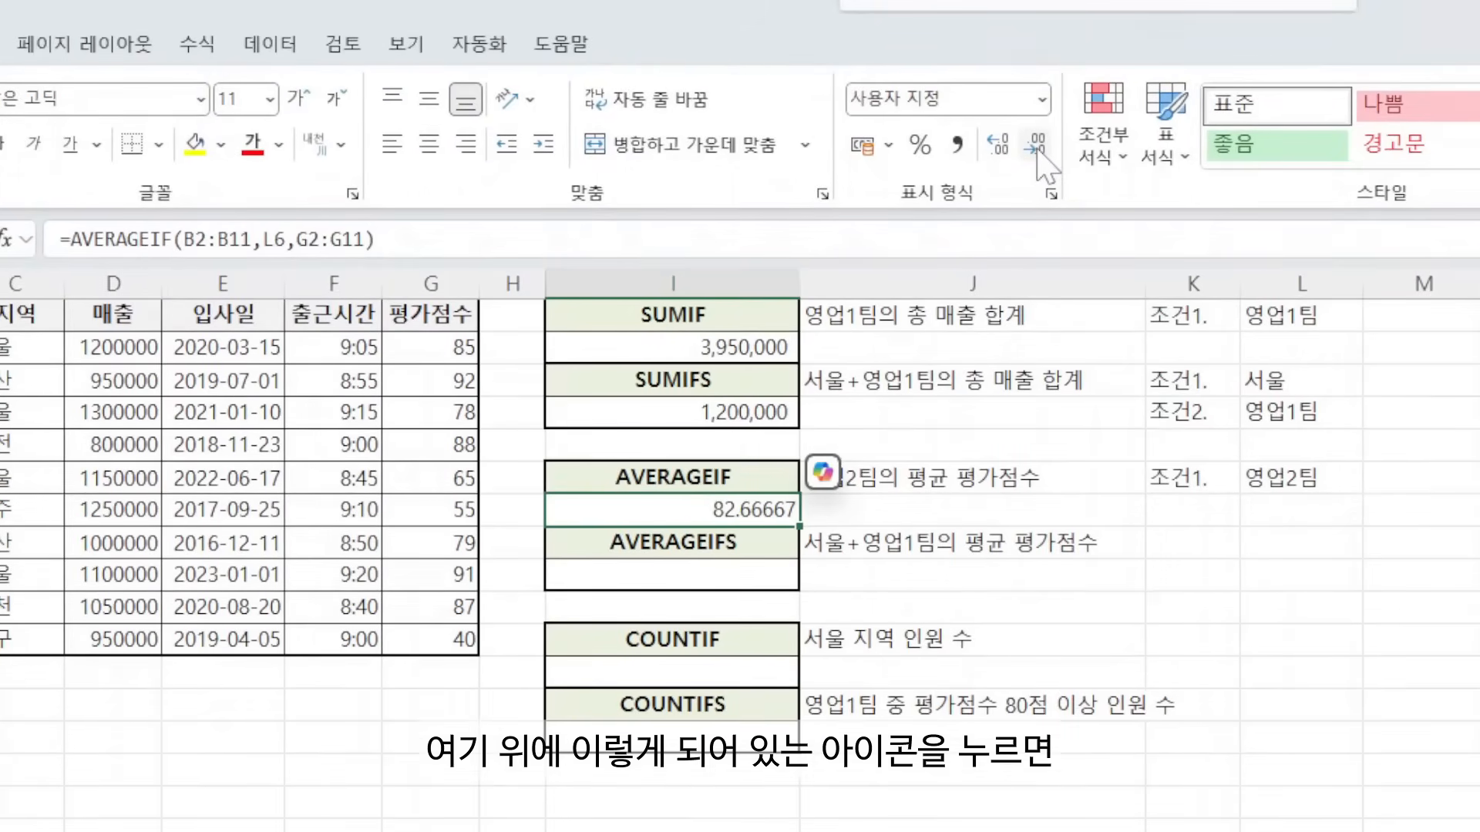
click(1038, 152)
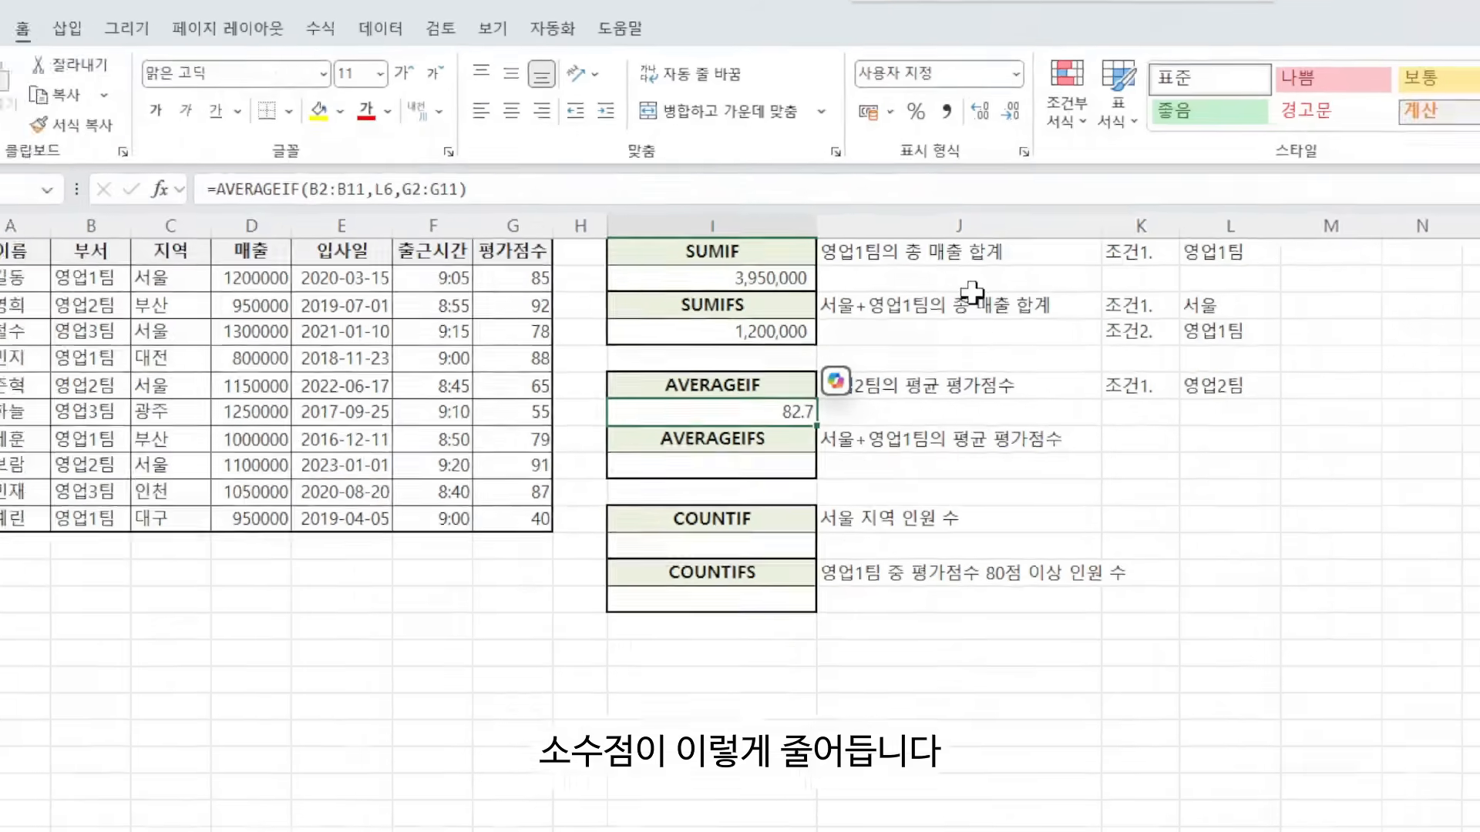
- Enter the AVERAGEIFS conditions: 조건1. with 서울 in K8:L8 and 조건2. with 영업1팀 in K9:L9
click(1193, 542)
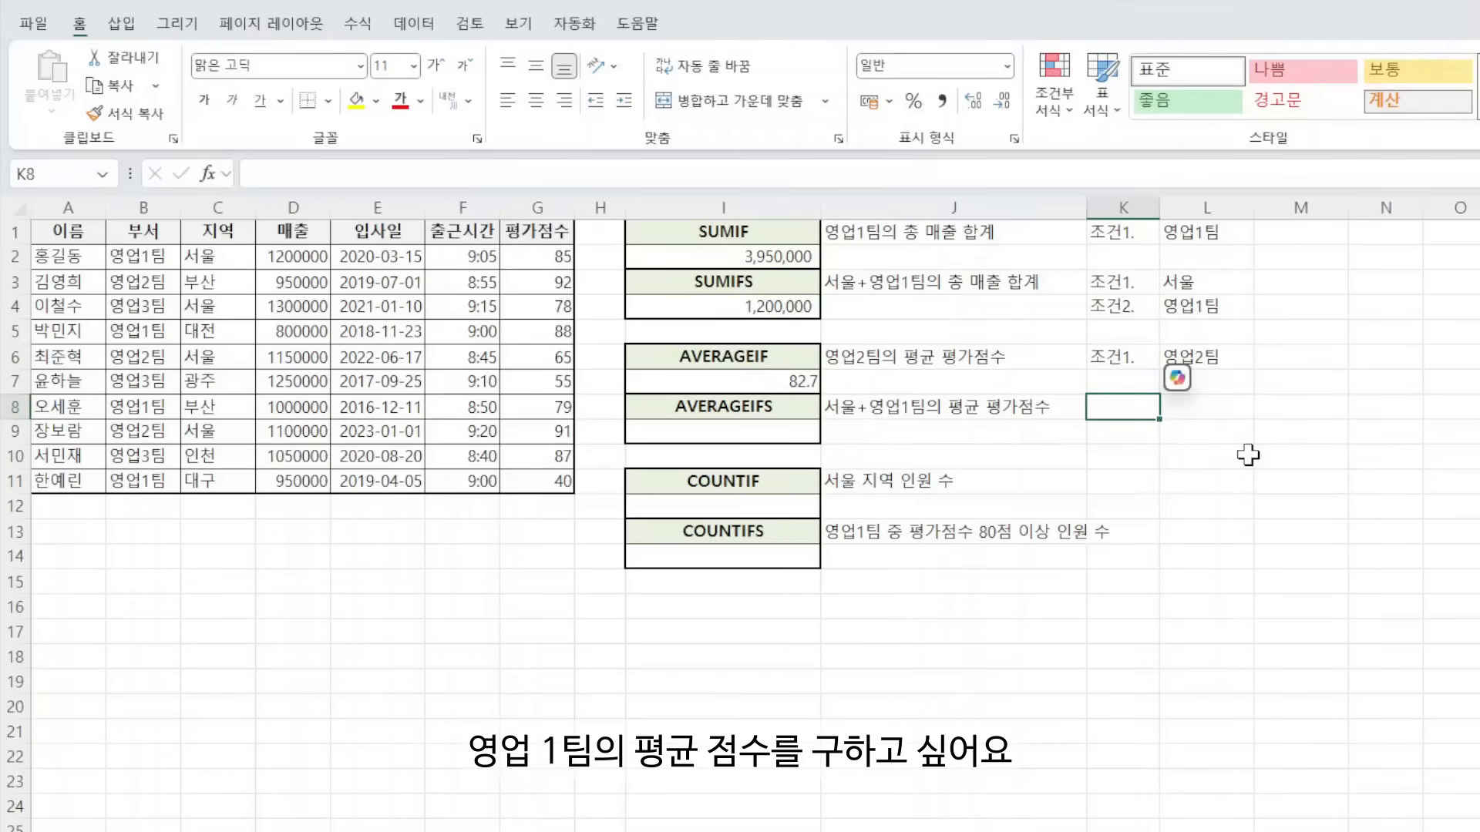
text(조건)
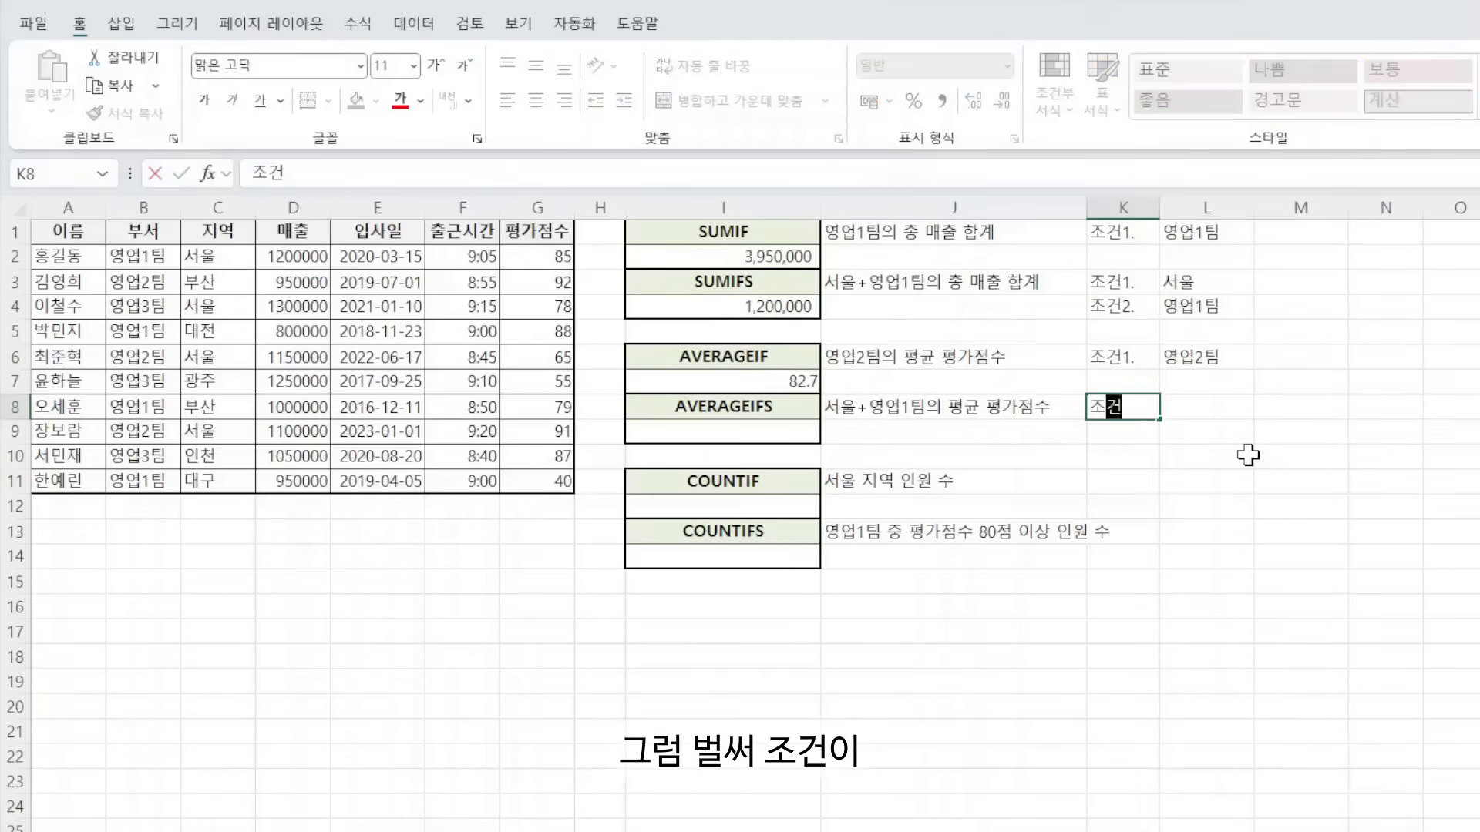
text(1.)
key(Tab)
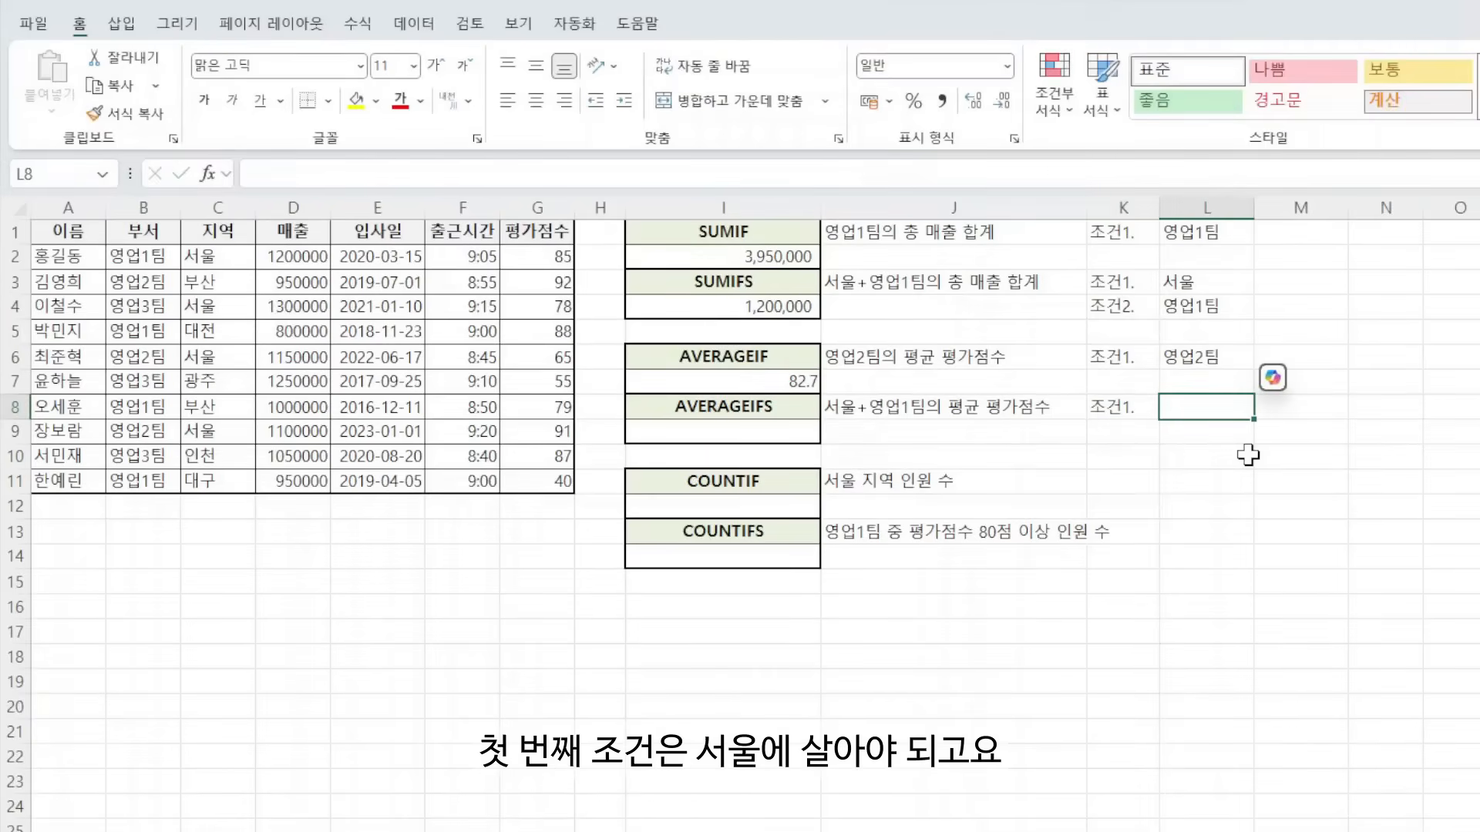
text(서울)
key(Tab)
key(Return)
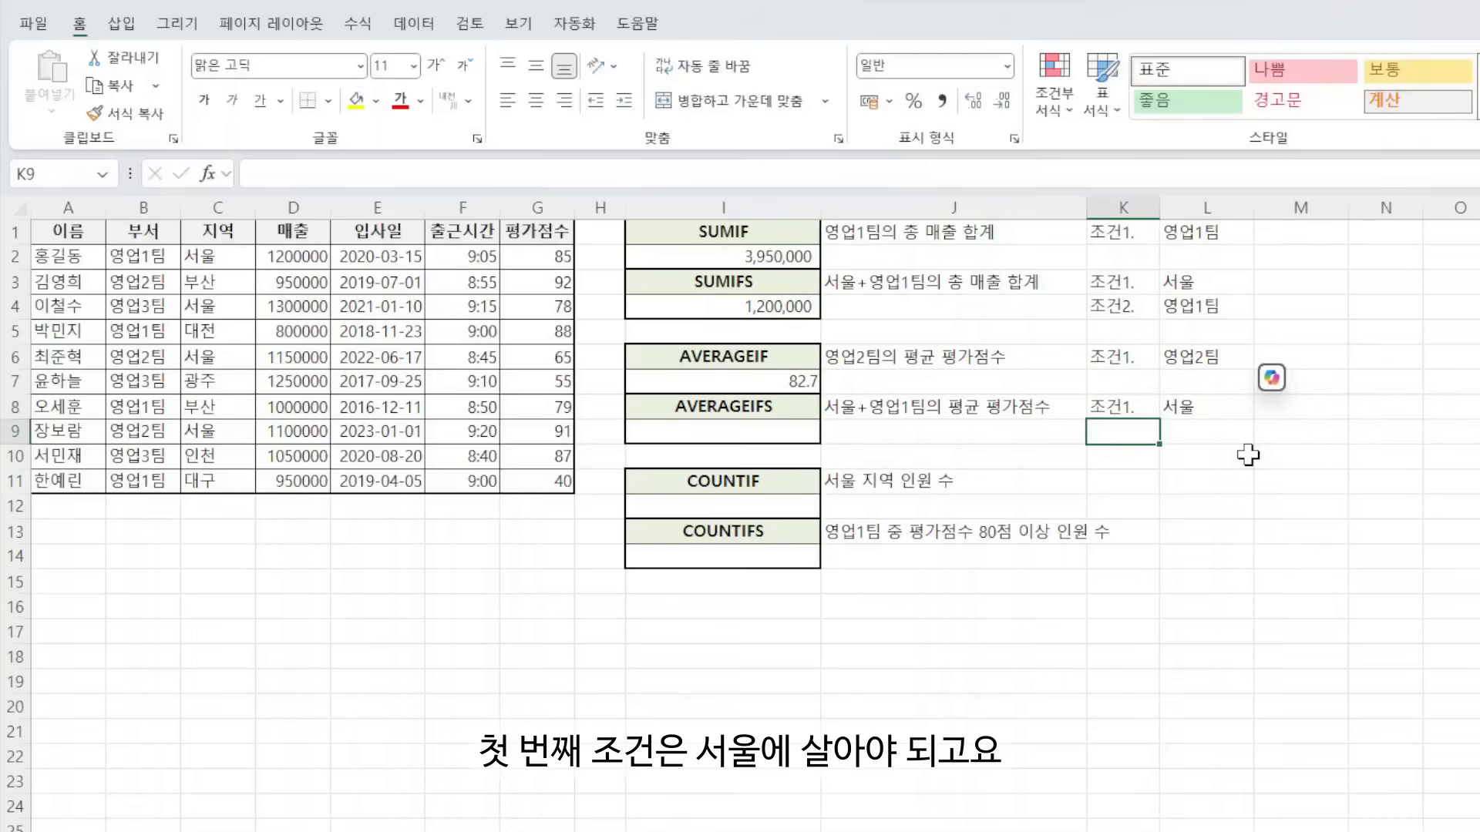
text(조건2.)
key(Tab)
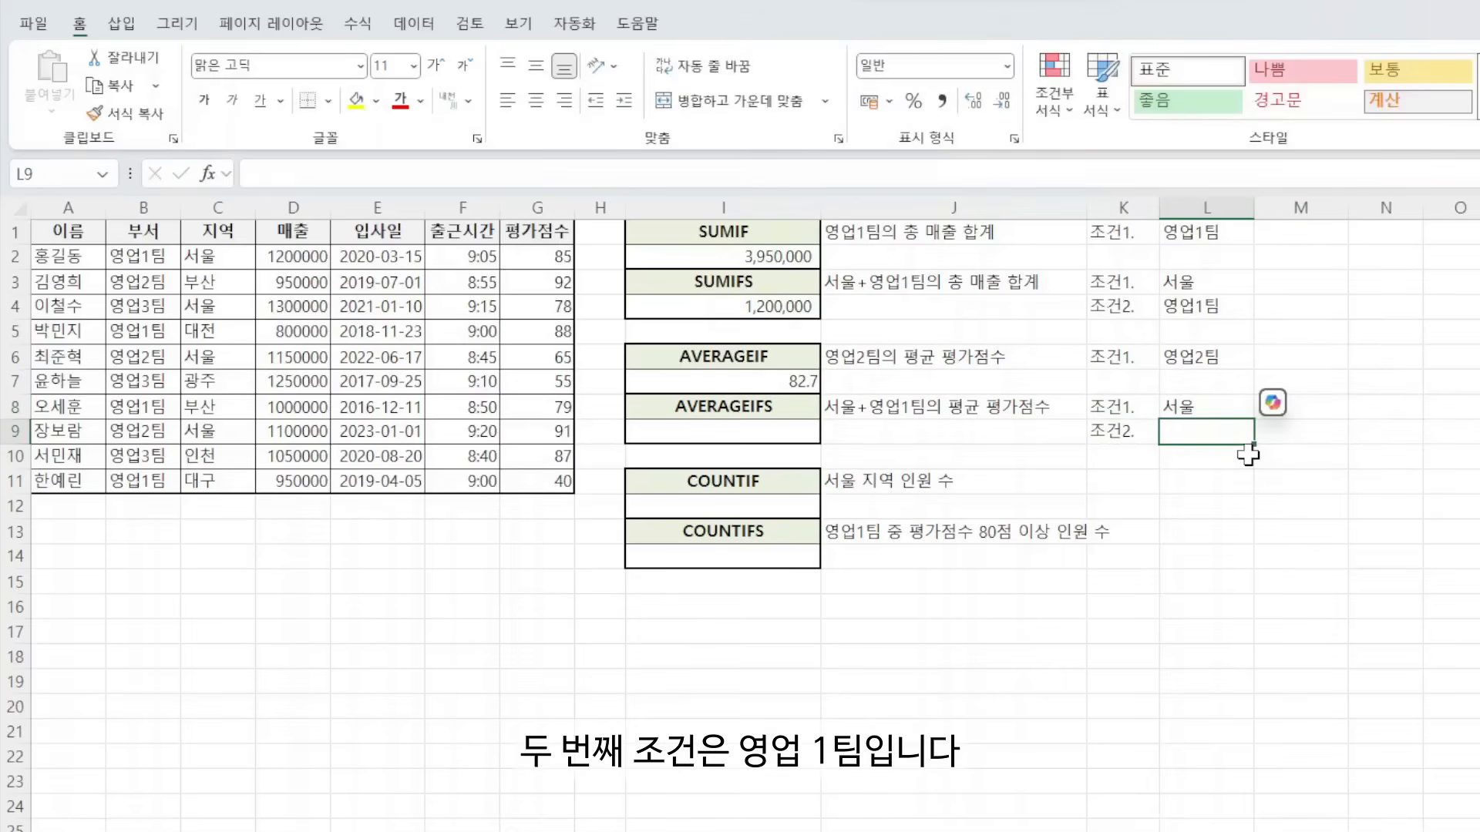
text(영업1팀)
key(Return)
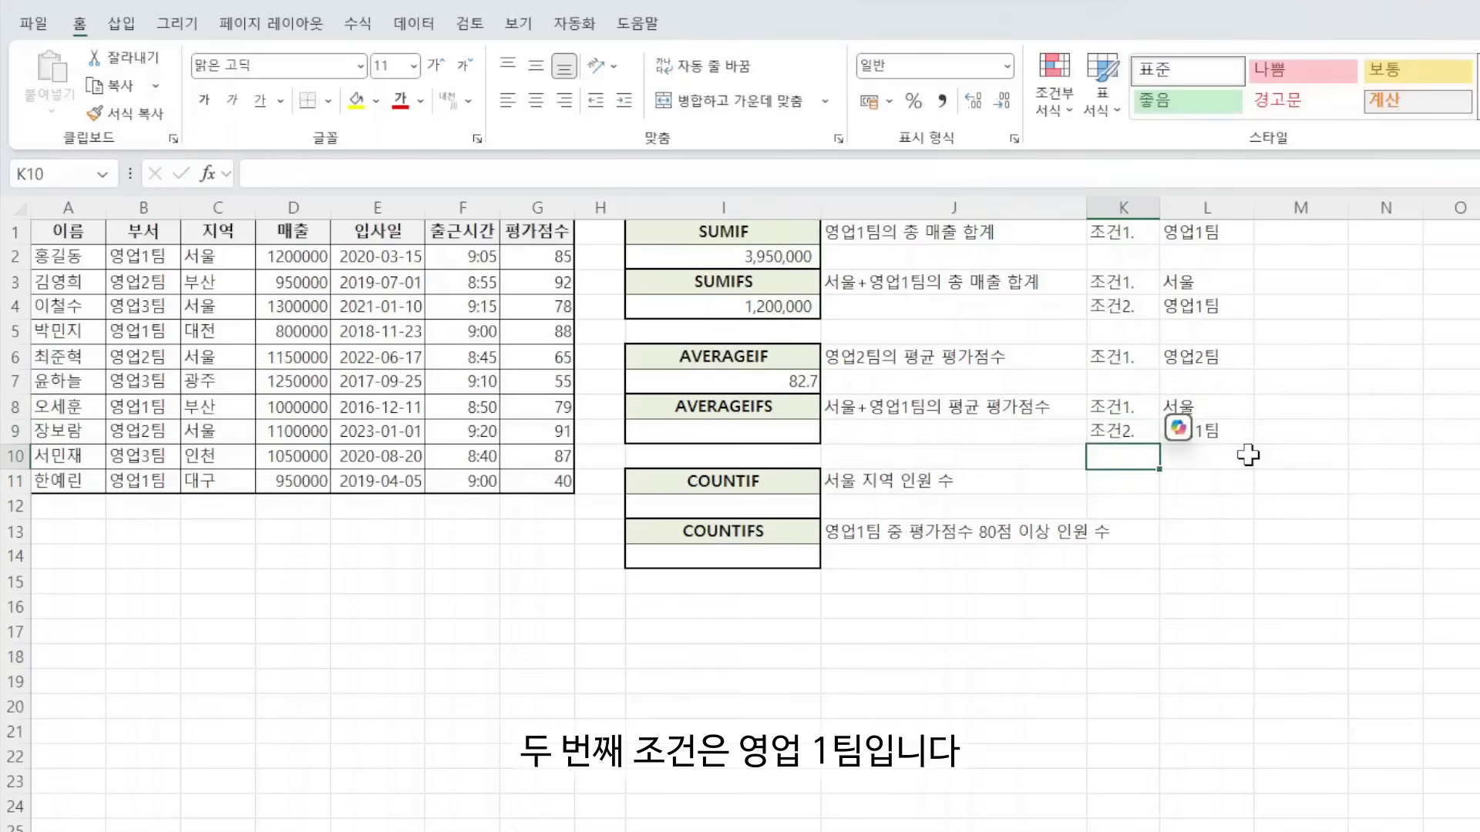
- Start an AVERAGEIFS formula in I9 with the evaluation scores G2:G11 as average range
click(723, 430)
text(=a)
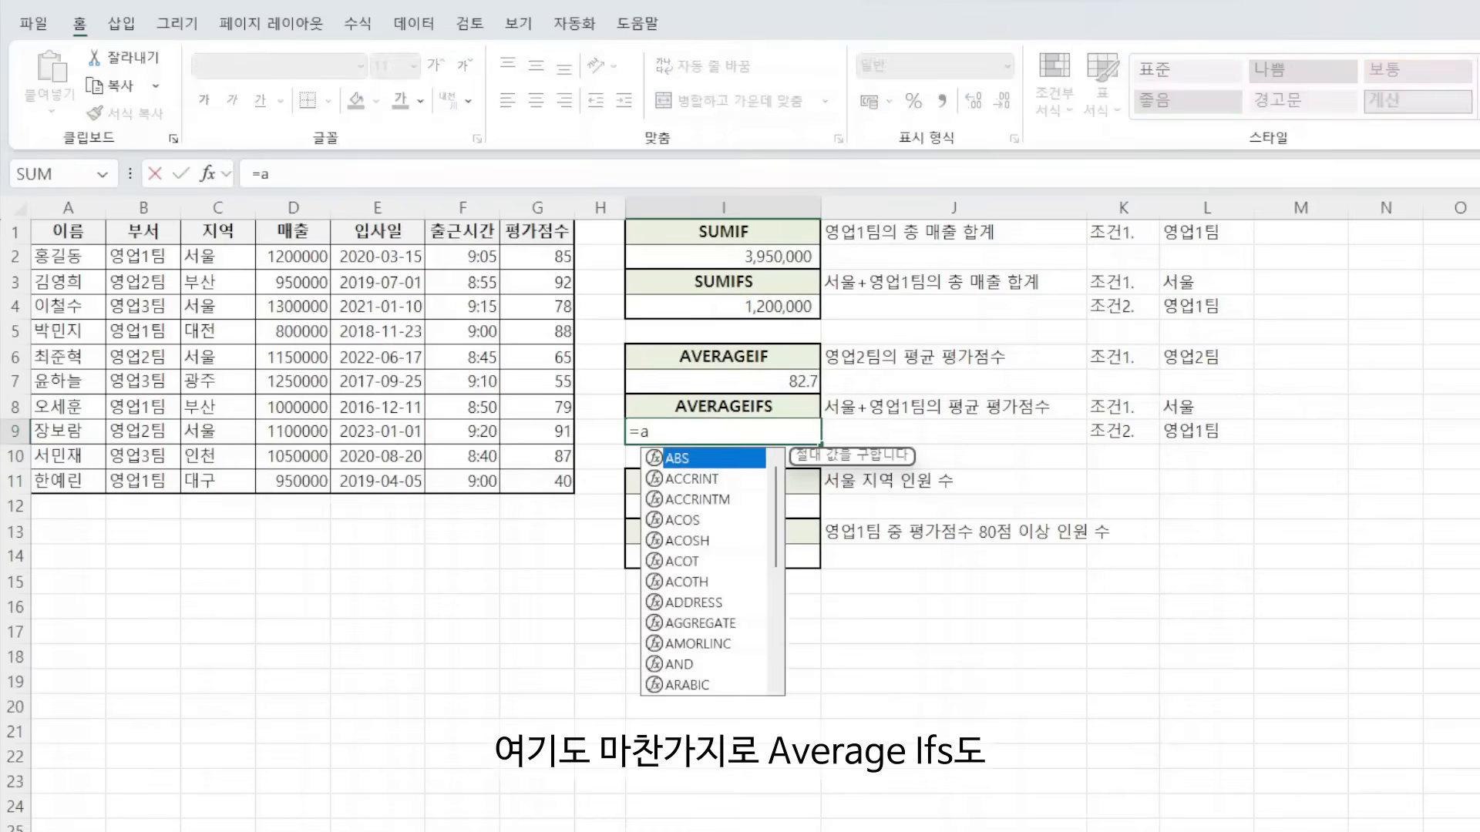
text(verage)
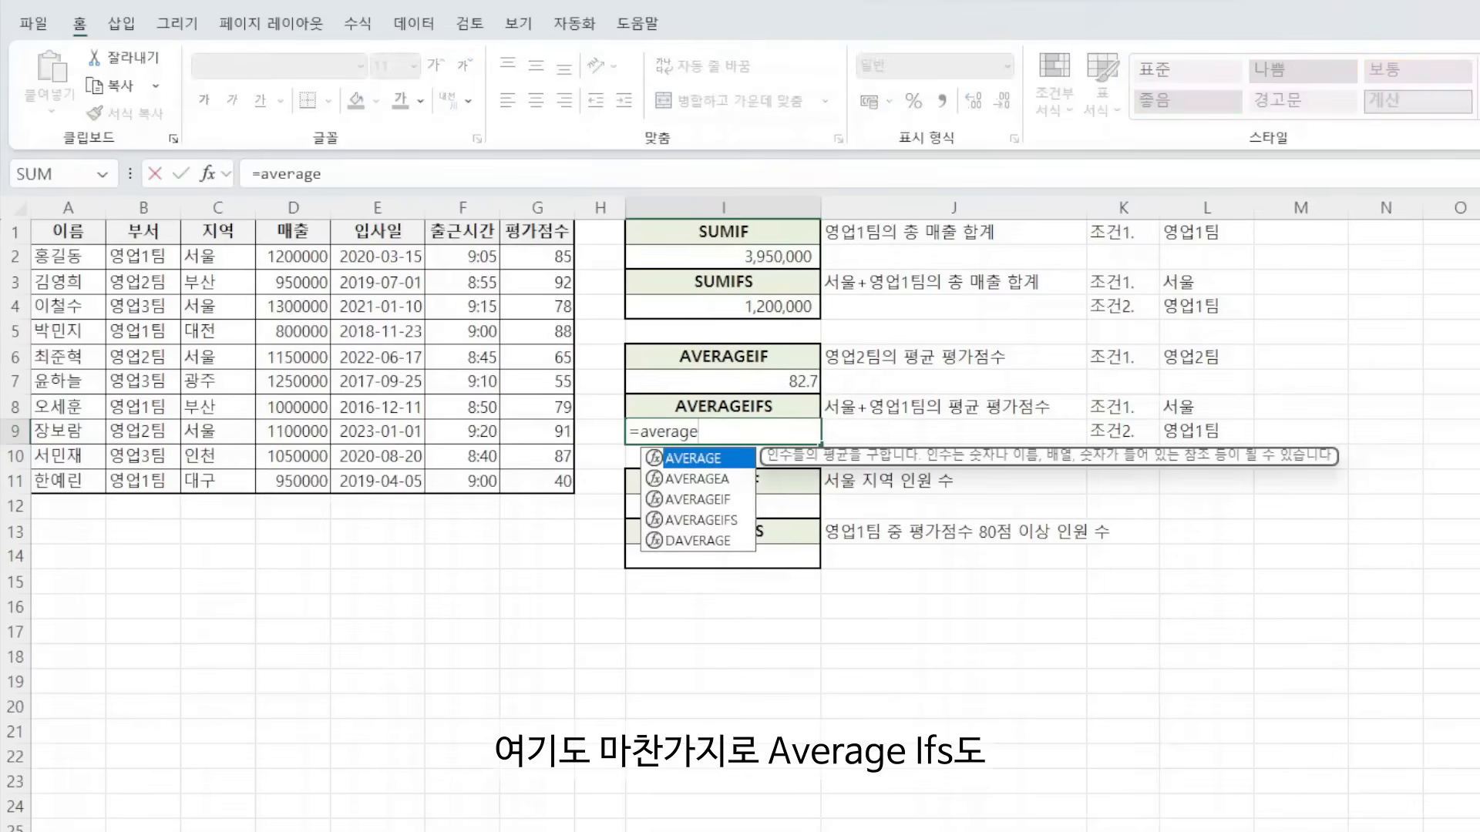
text(ifs()
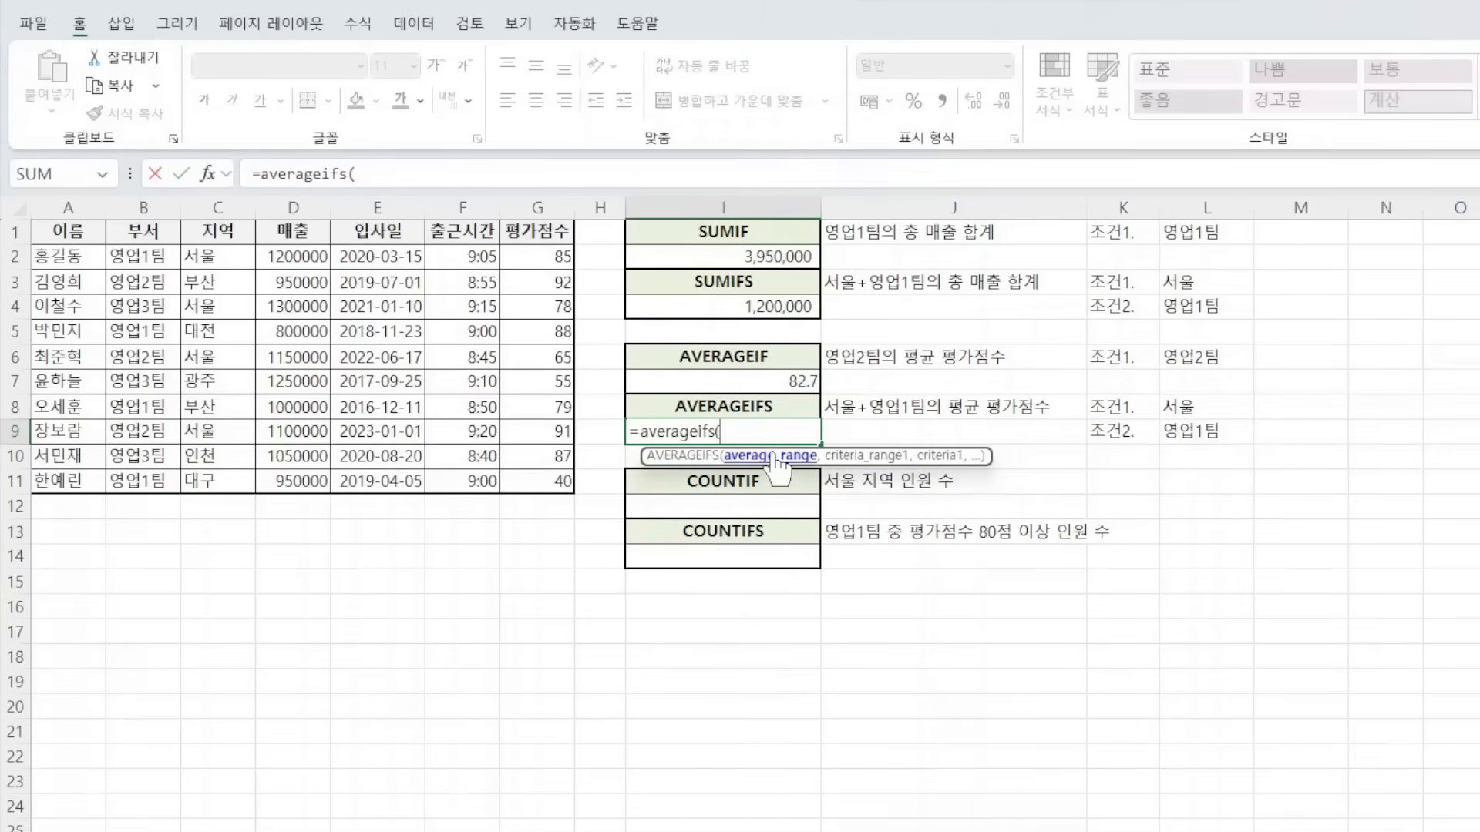
drag(542, 256, 540, 480)
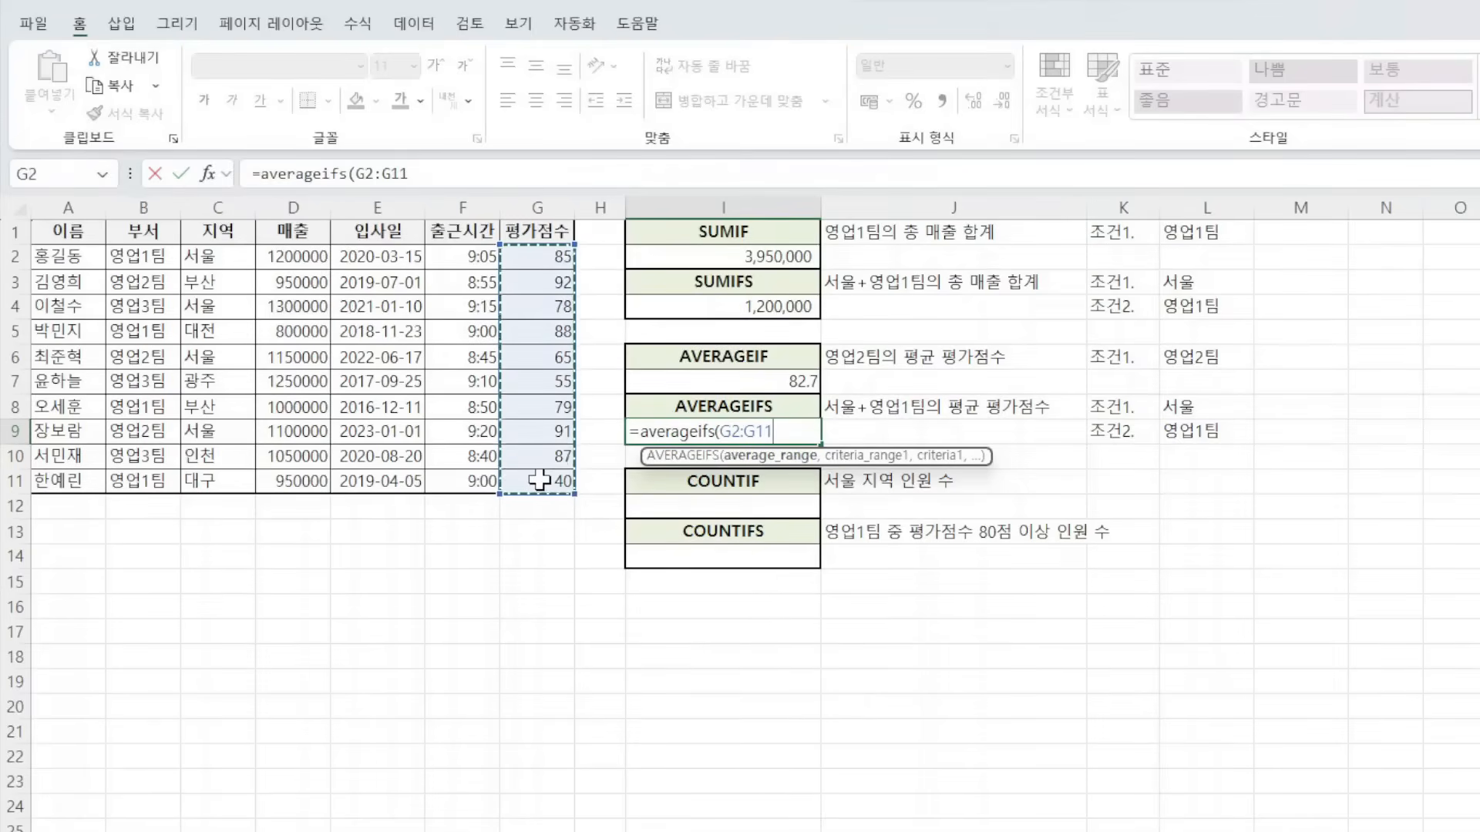
text(,)
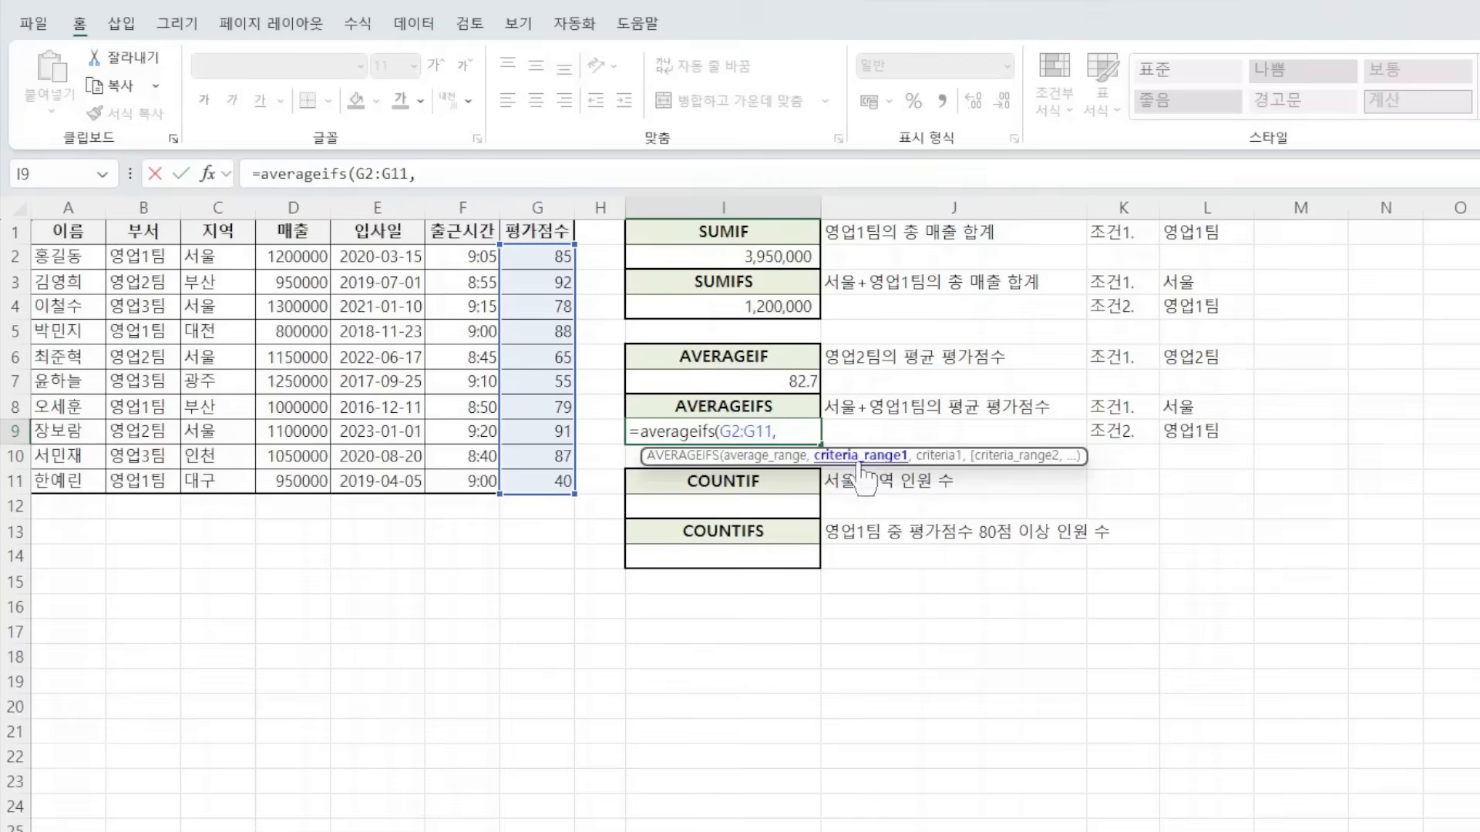
- Complete the I9 AVERAGEIFS formula with region range C2:C11 and criterion L8, plus department range B2:B11 and criterion L9
drag(148, 254, 218, 479)
text(,)
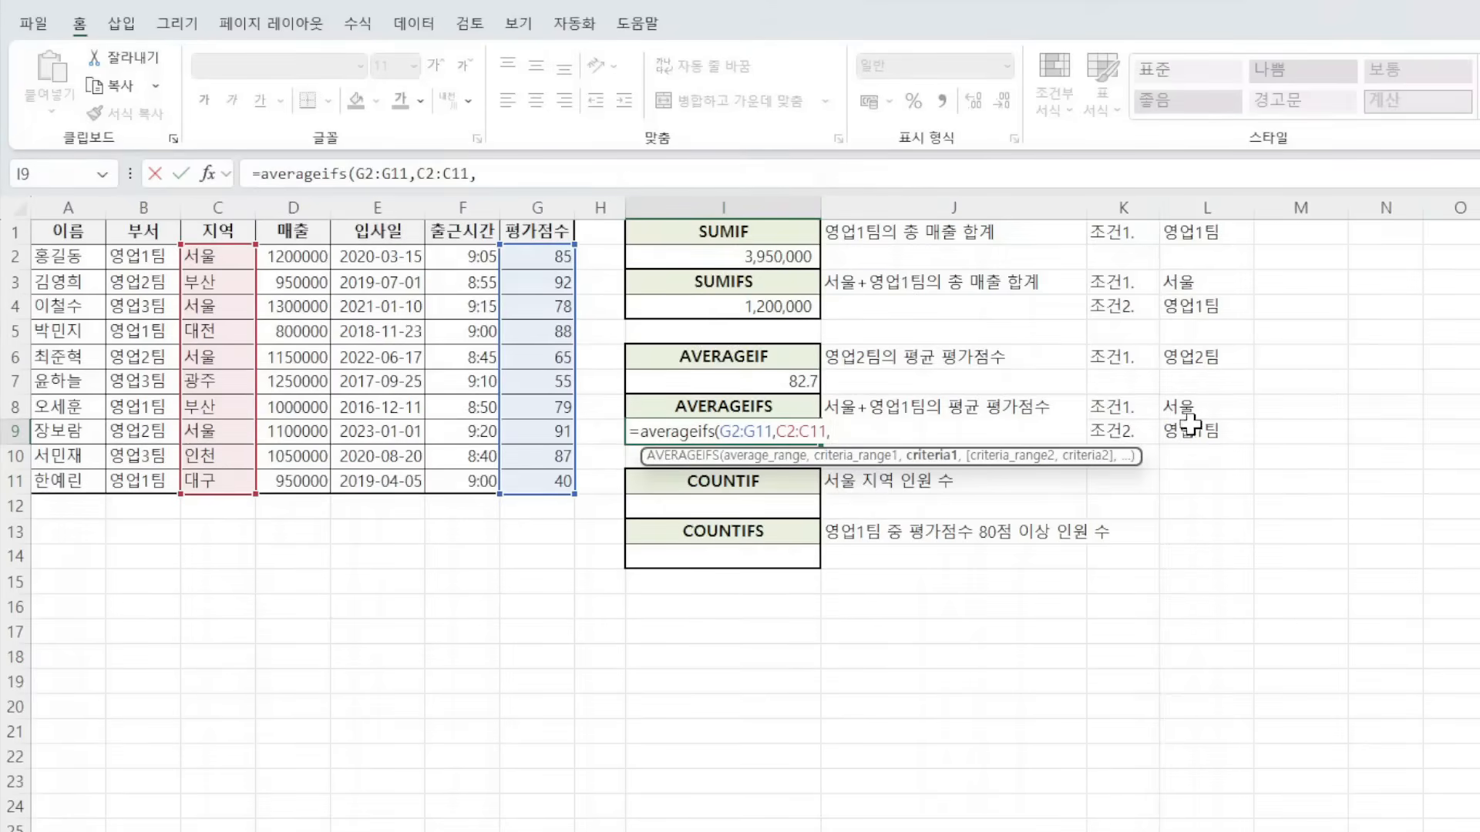
click(1212, 408)
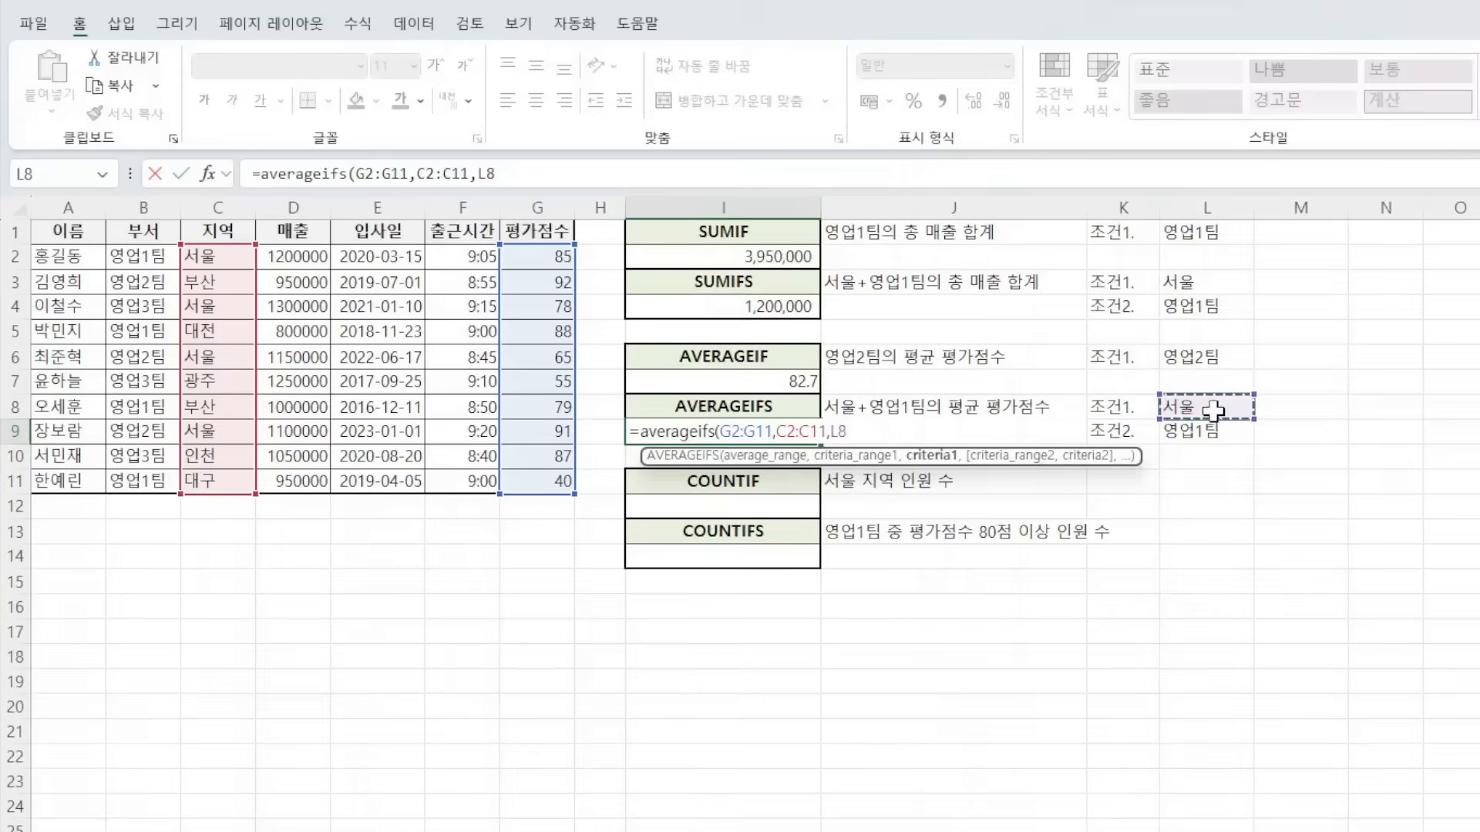
text(,)
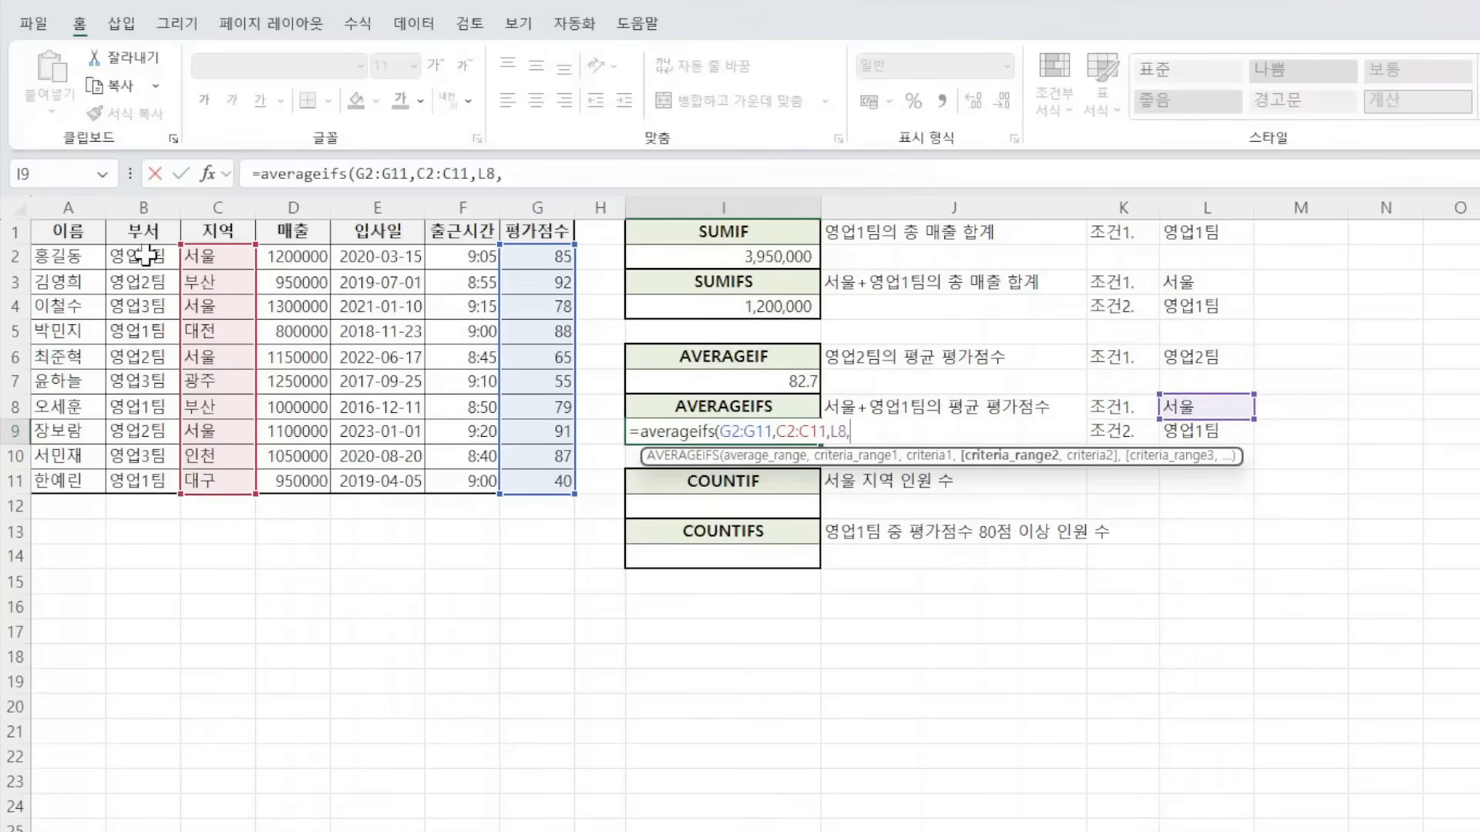
drag(147, 255, 148, 482)
text(,)
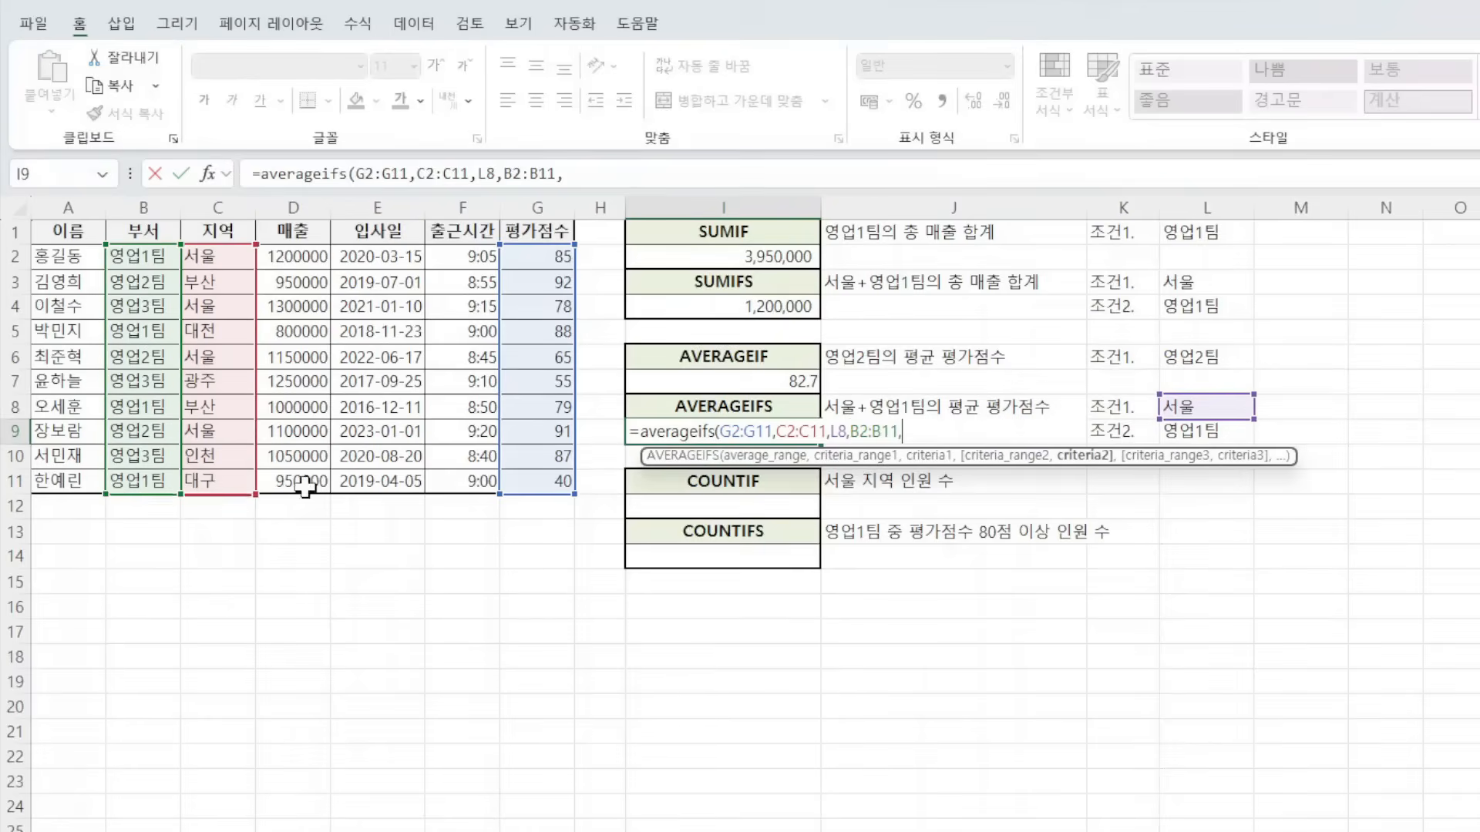
click(1240, 432)
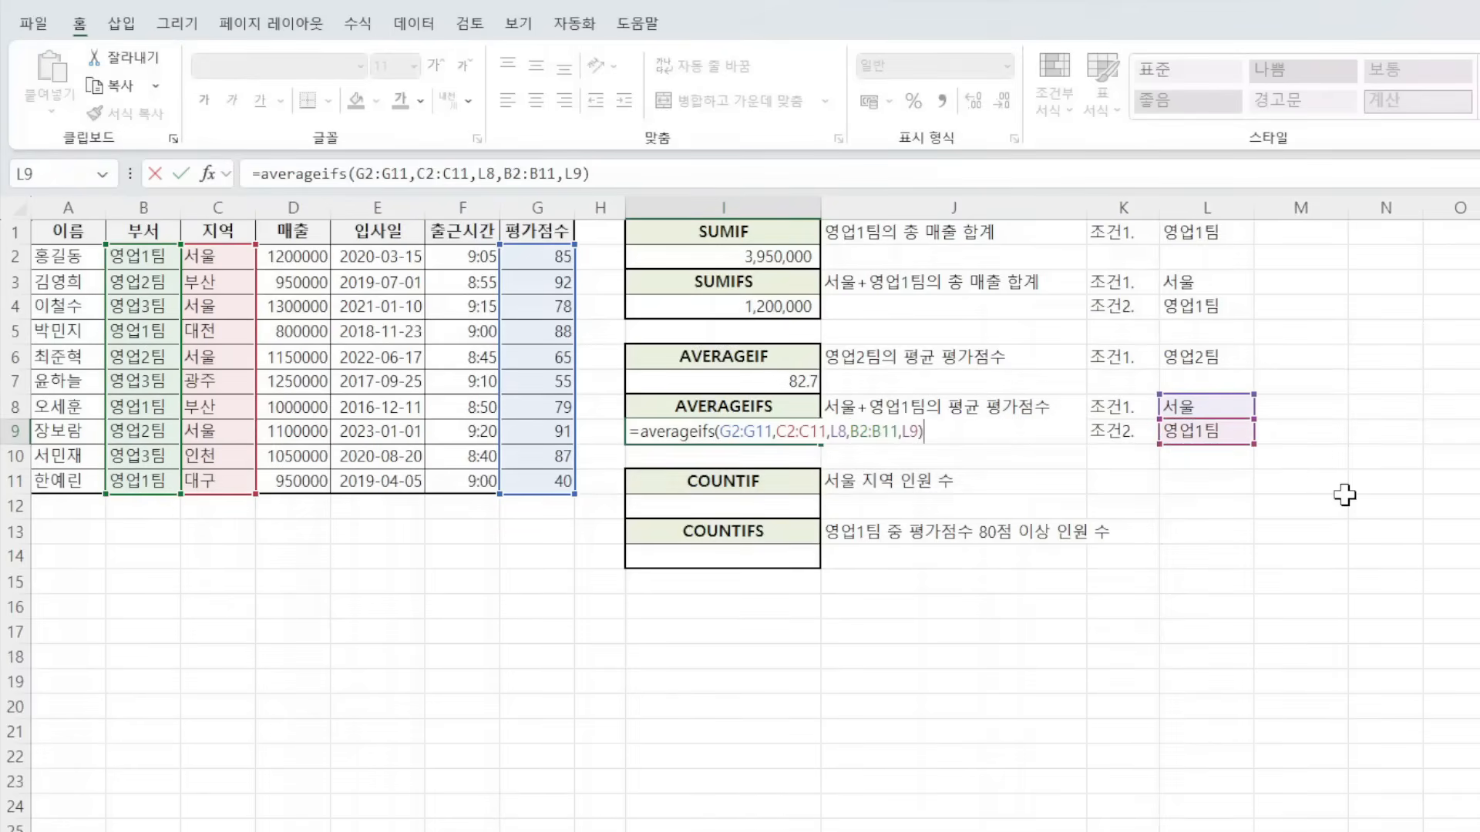
key(Return)
key(Up)
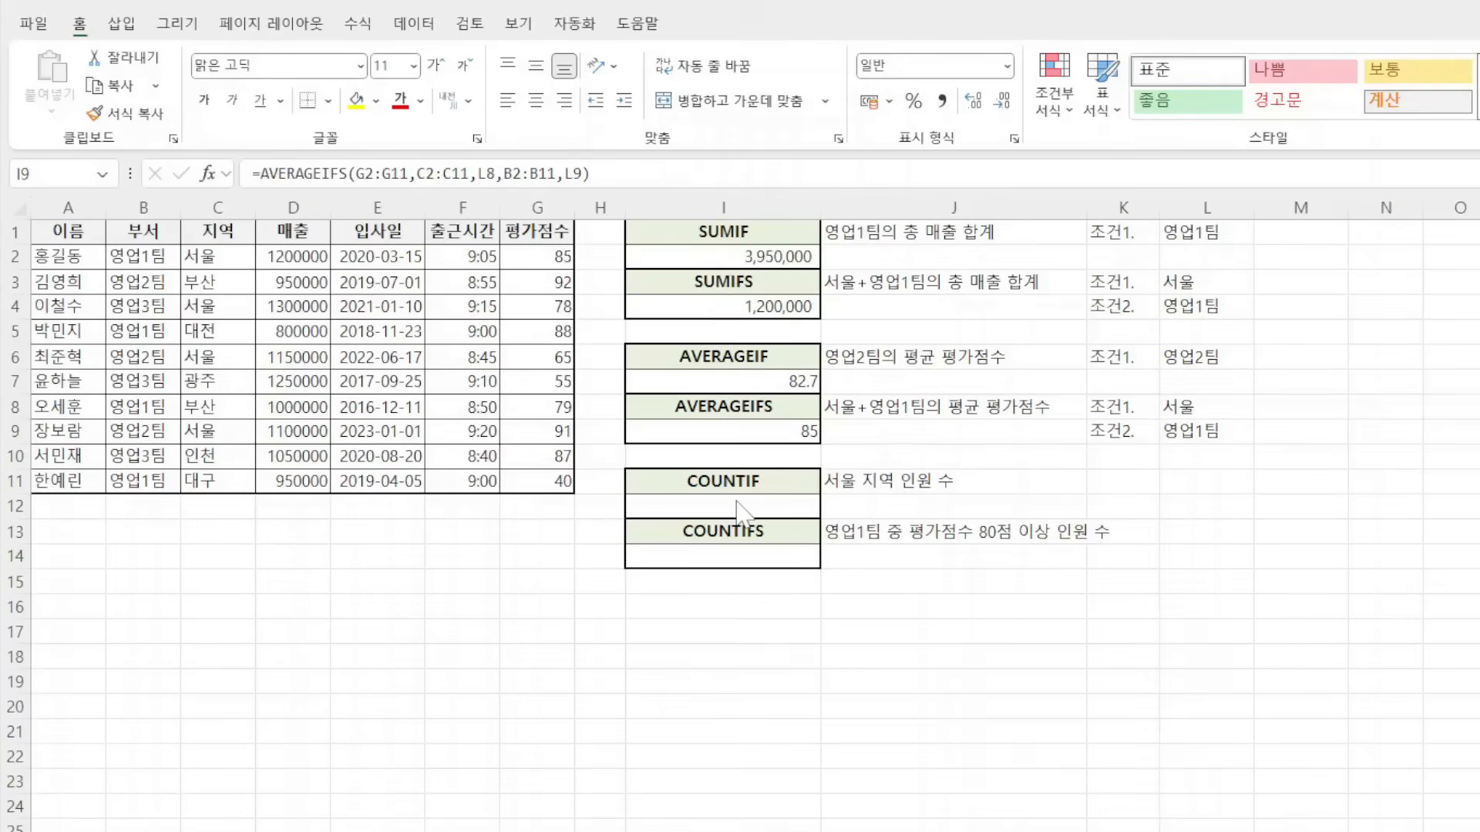
- Enter the COUNTIF condition: label 조건1. in K11 and region 서울 in L11
click(881, 488)
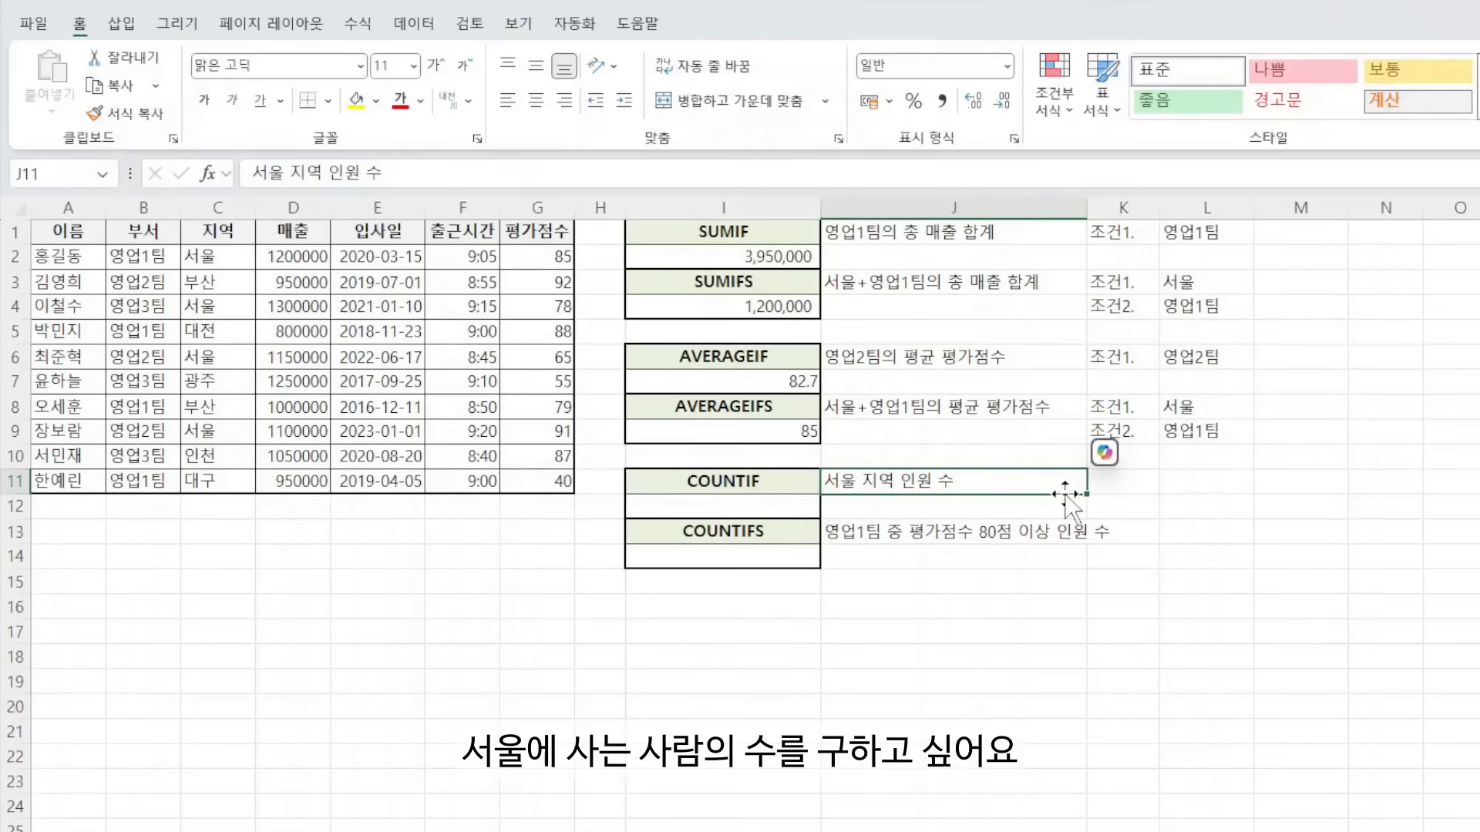
click(1139, 482)
text(wh)
key(BackSpace)
key(BackSpace)
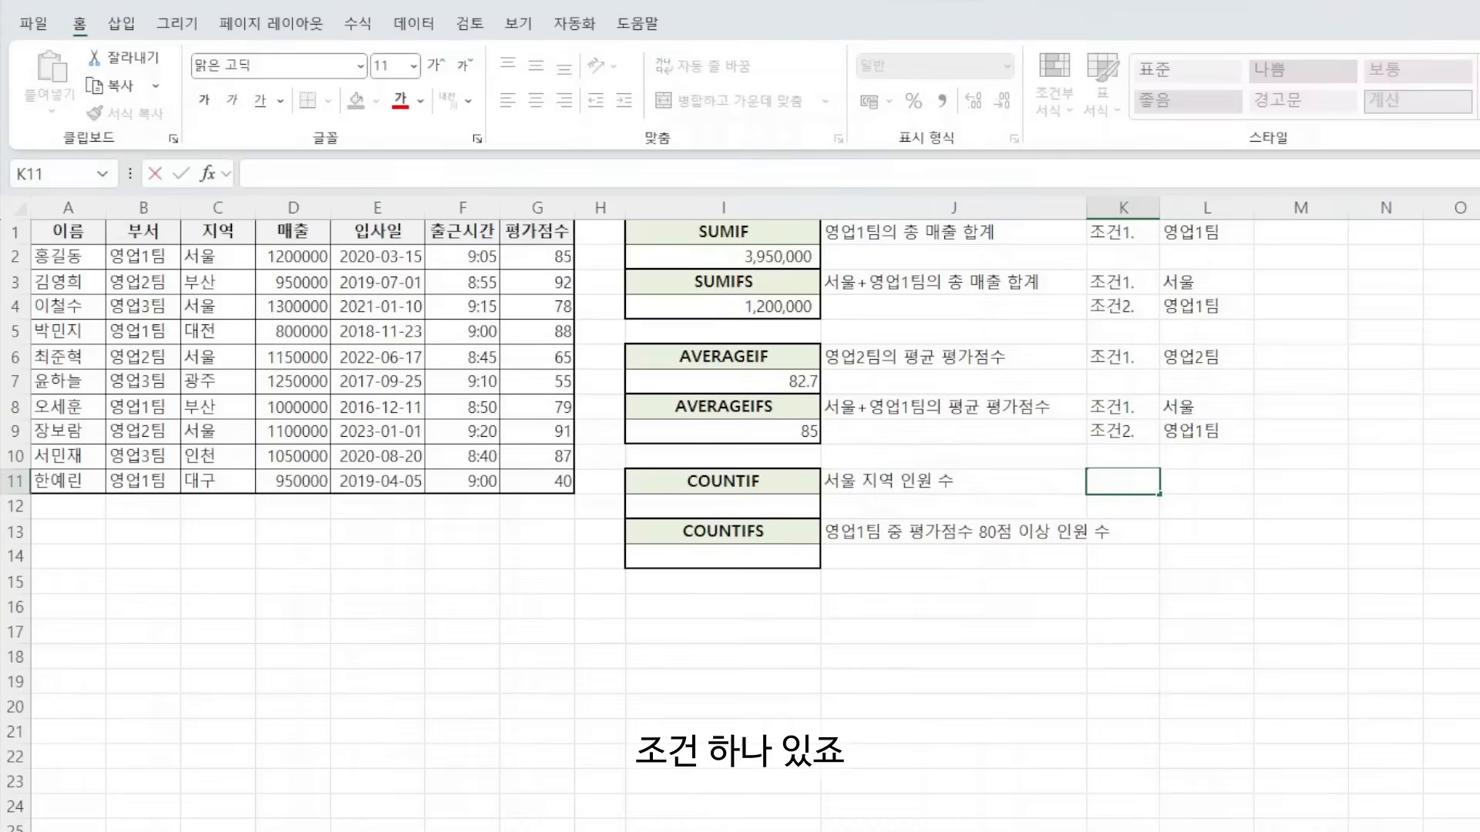
text(조건1.)
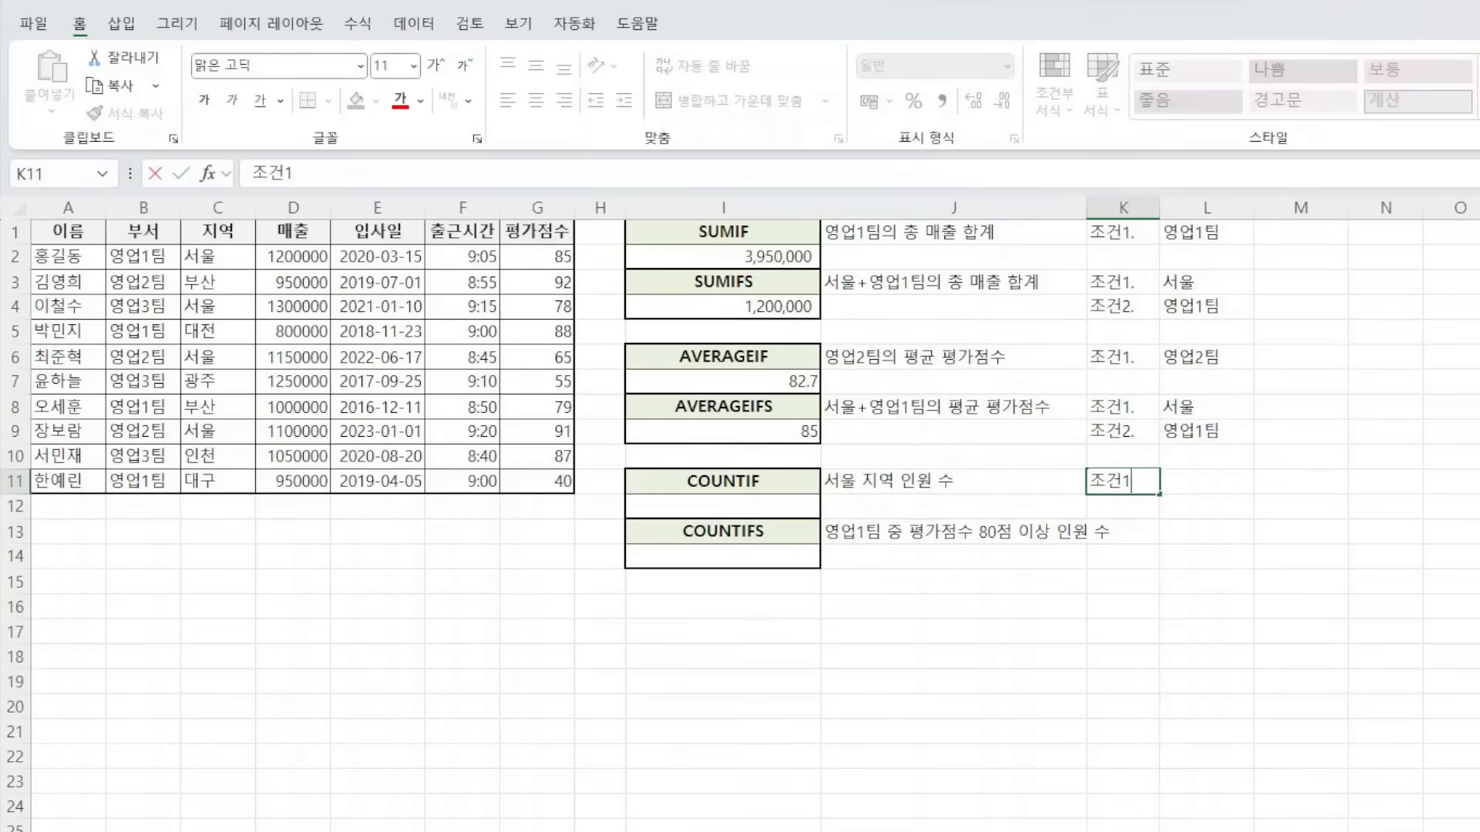
key(Tab)
text(서울)
key(Return)
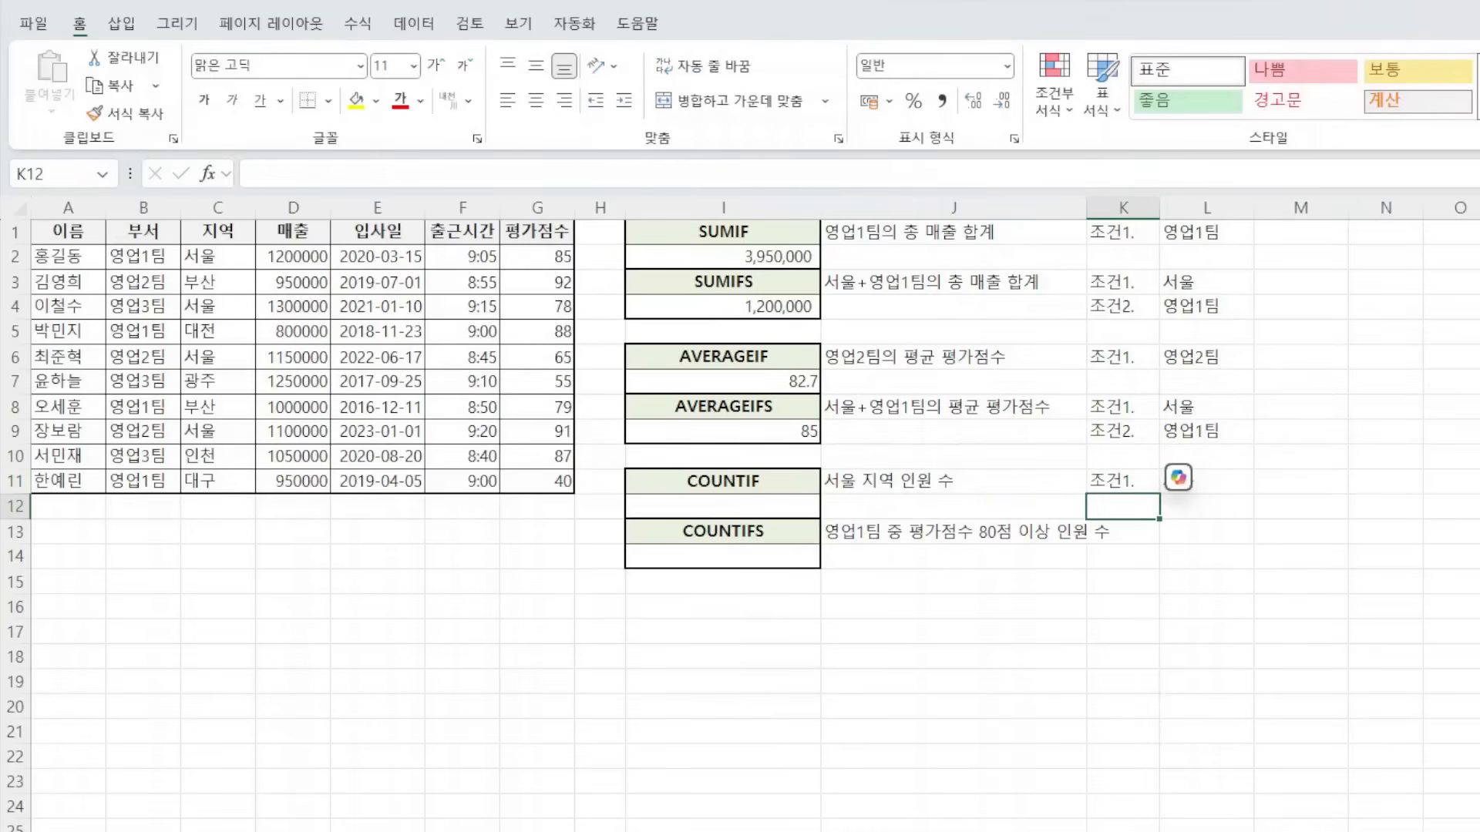
- Enter a COUNTIF formula in I12 that counts the regions C2:C11 matching criterion L11
click(1385, 806)
text(=ㅊ)
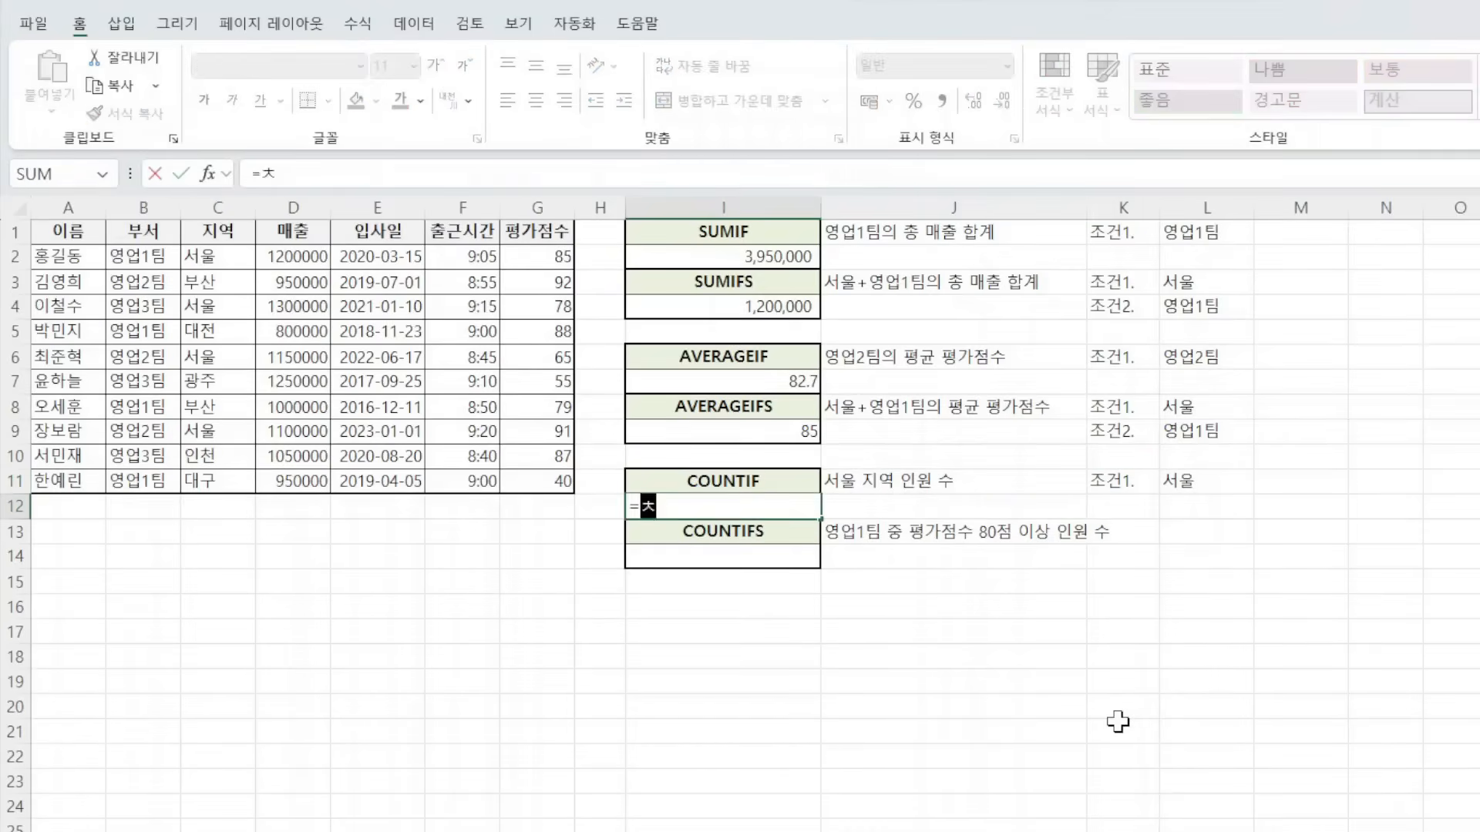
key(BackSpace)
text(cou)
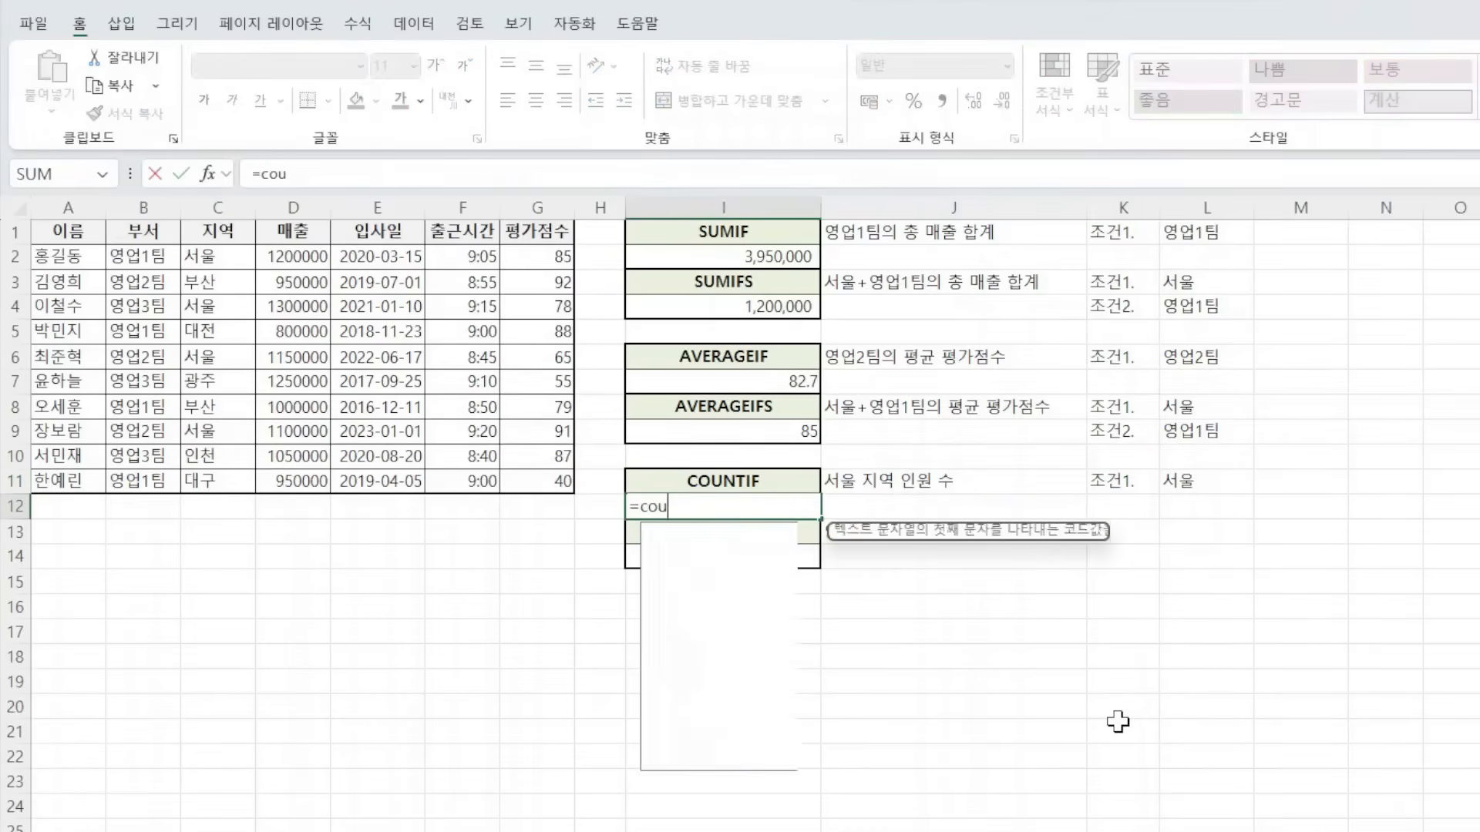
text(ntif()
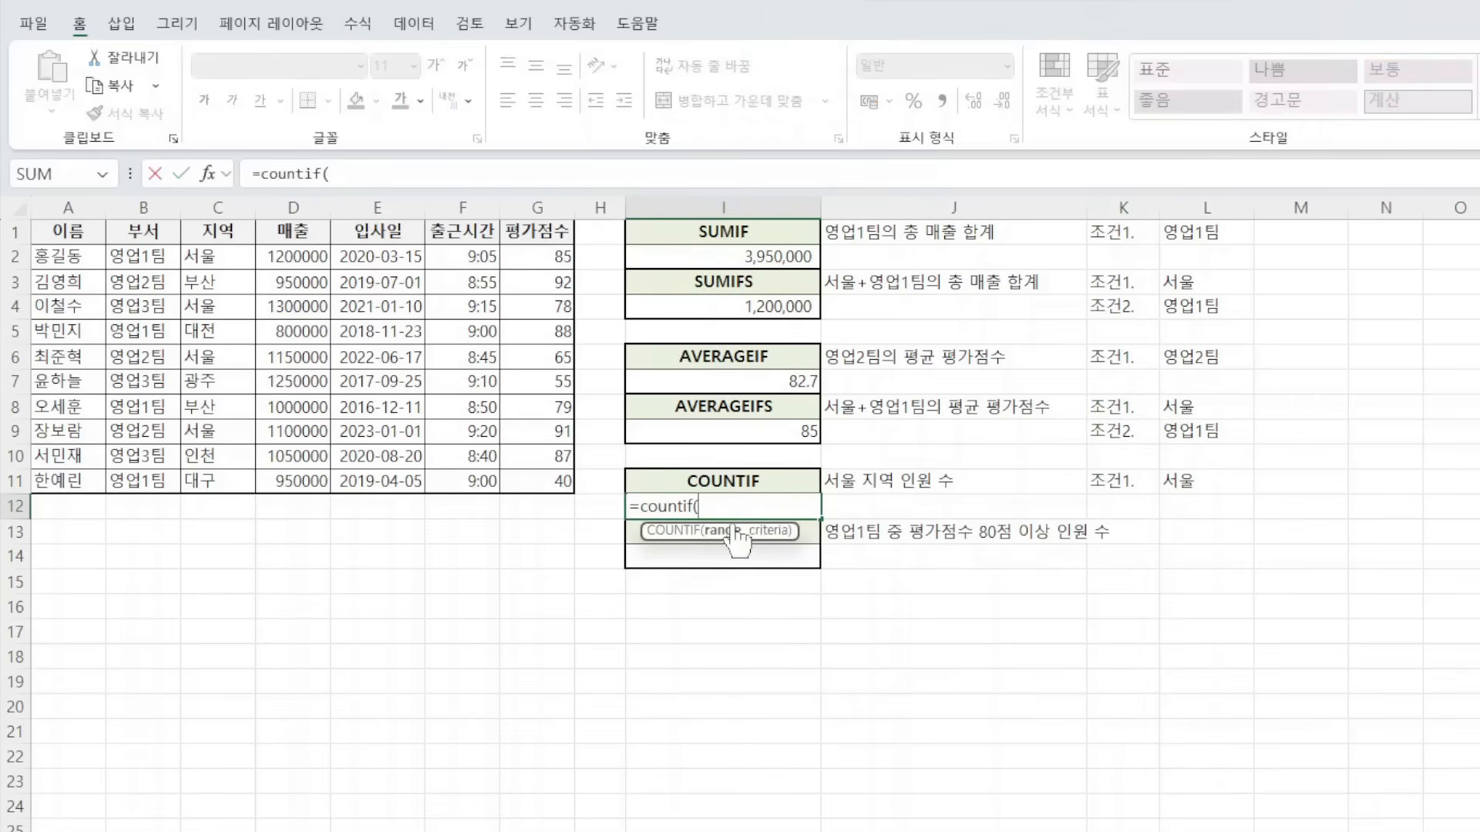
drag(207, 254, 213, 486)
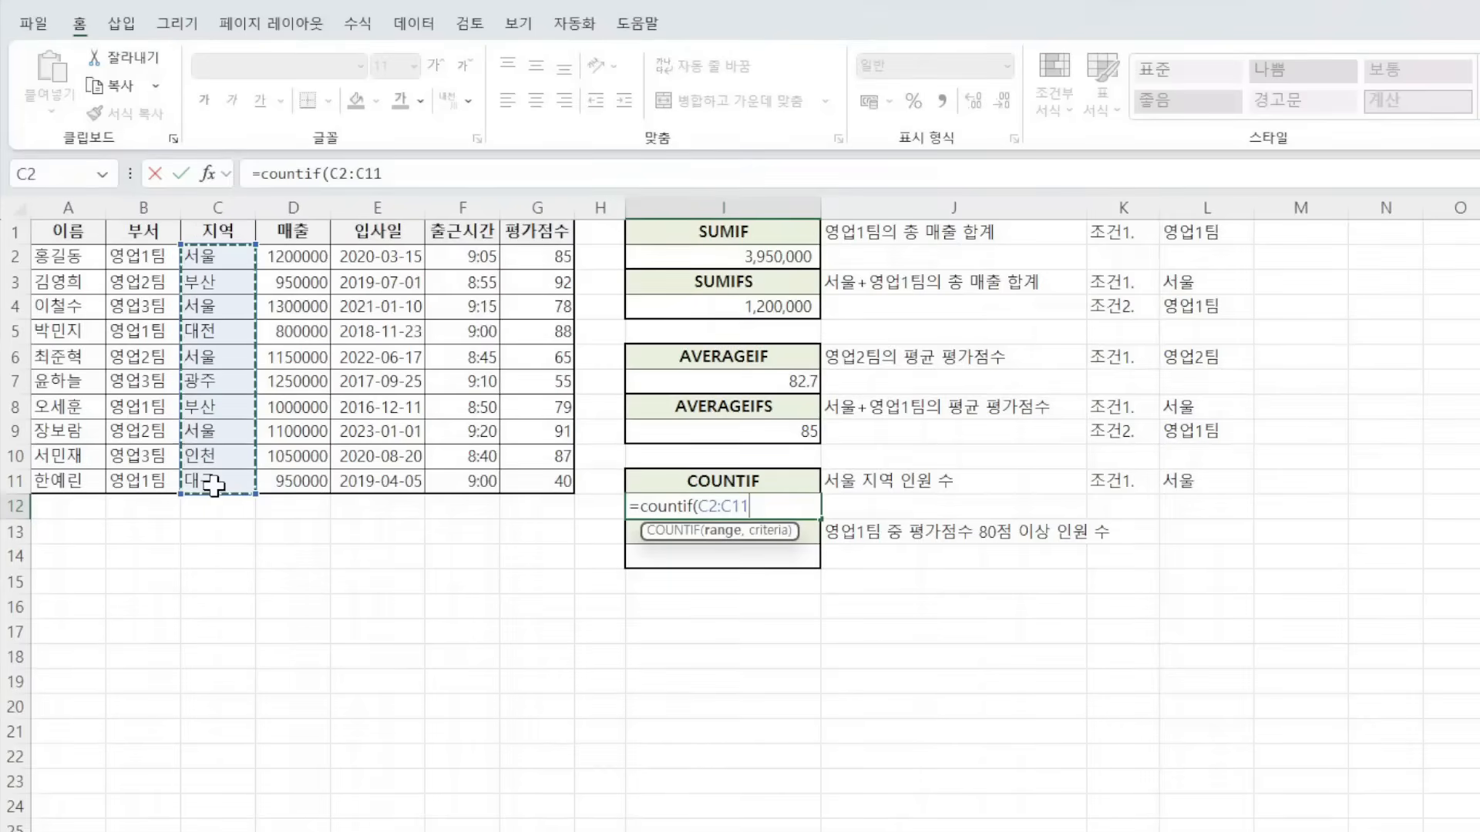
text(,)
click(1180, 479)
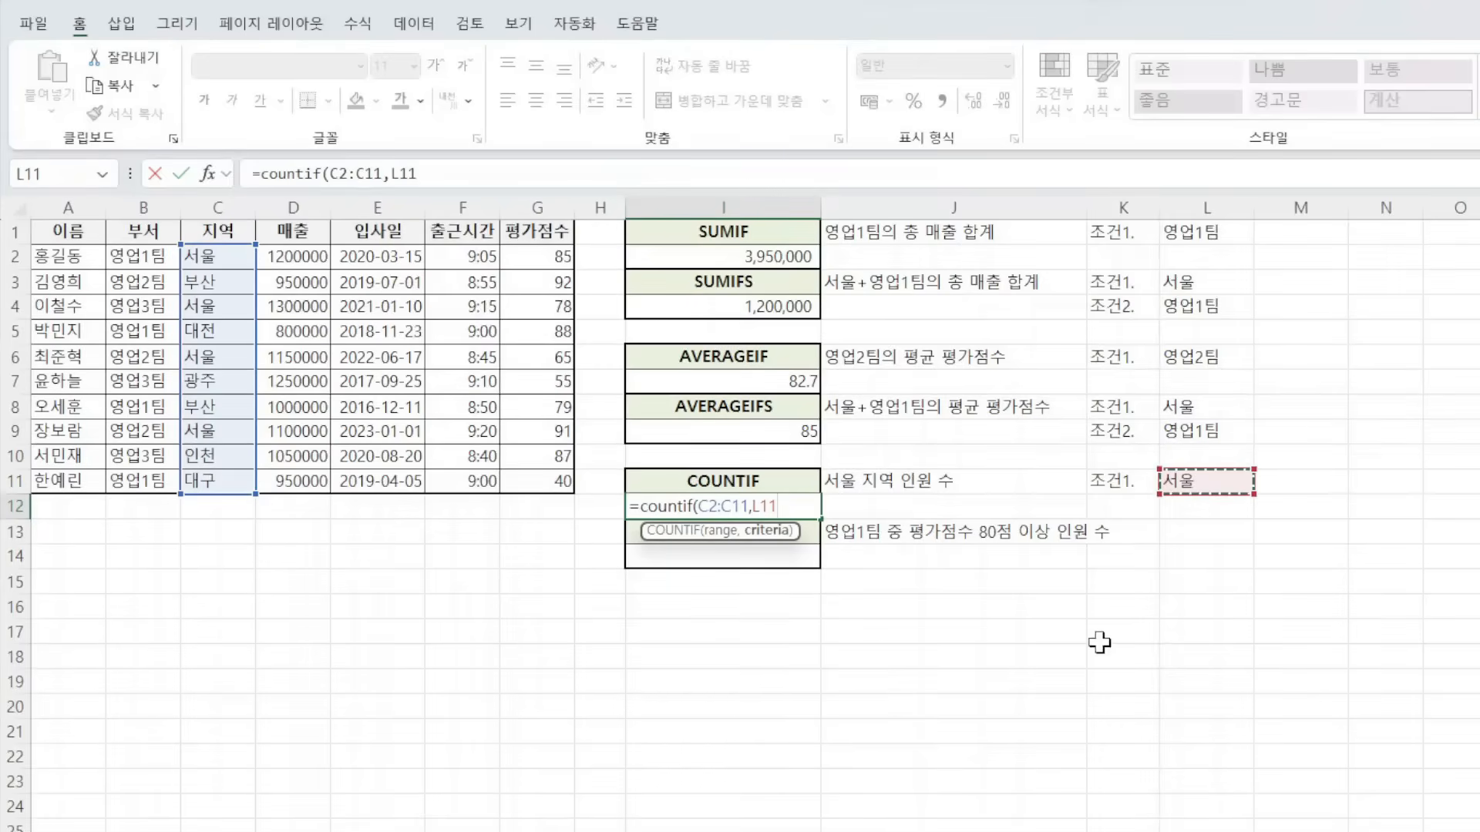
text())
key(Return)
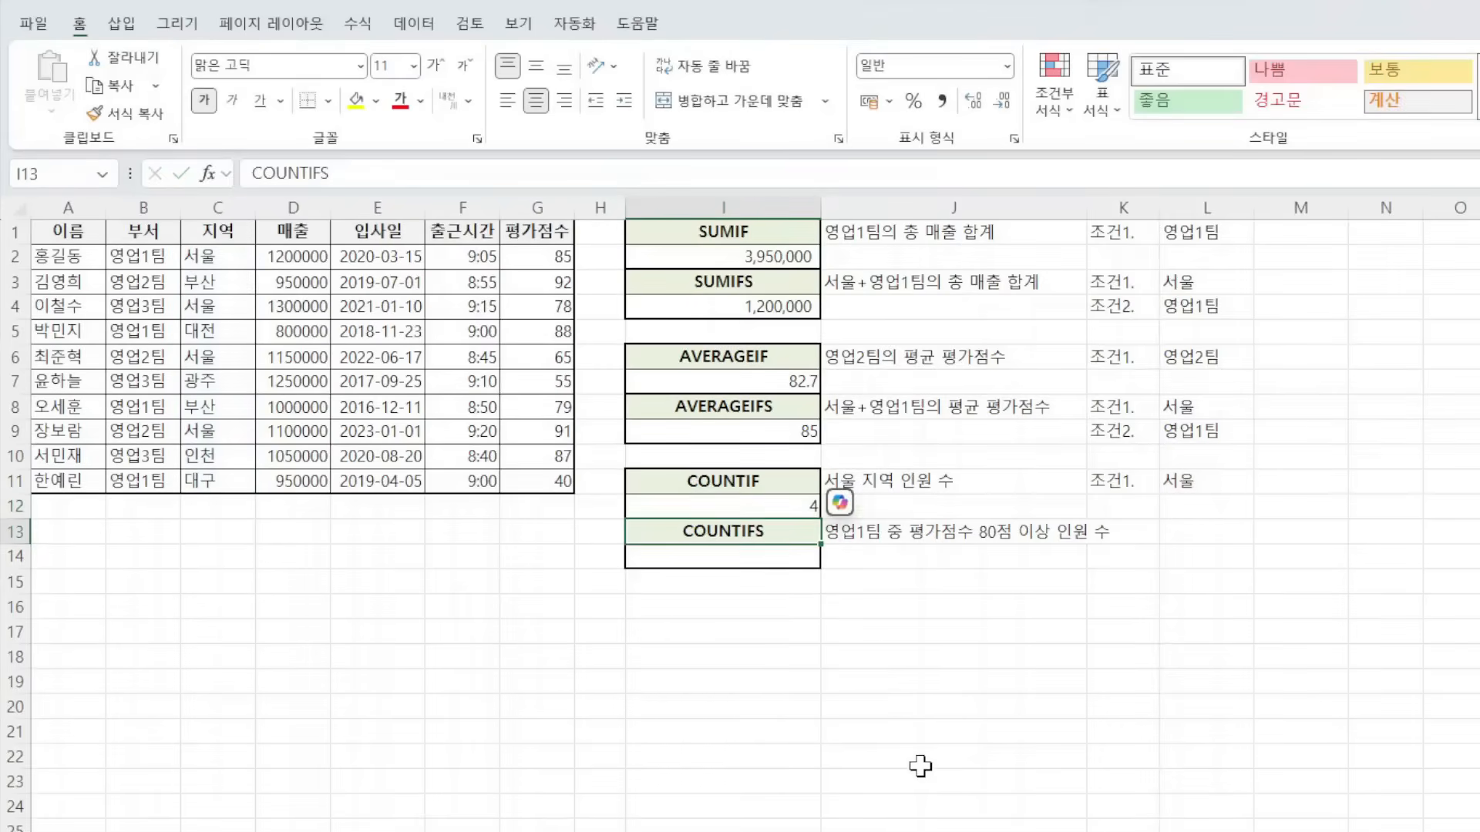
key(Up)
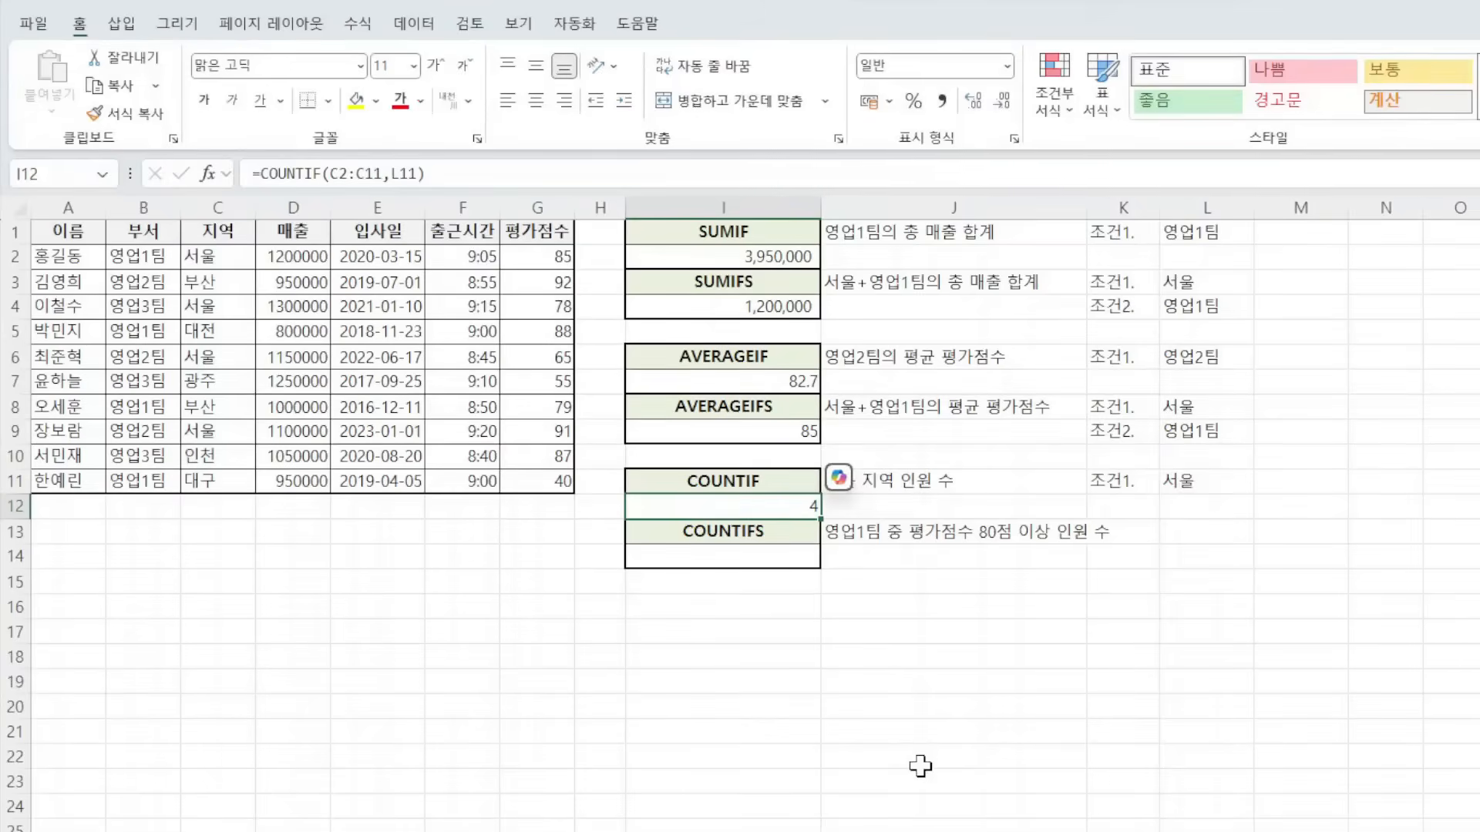
key(Down)
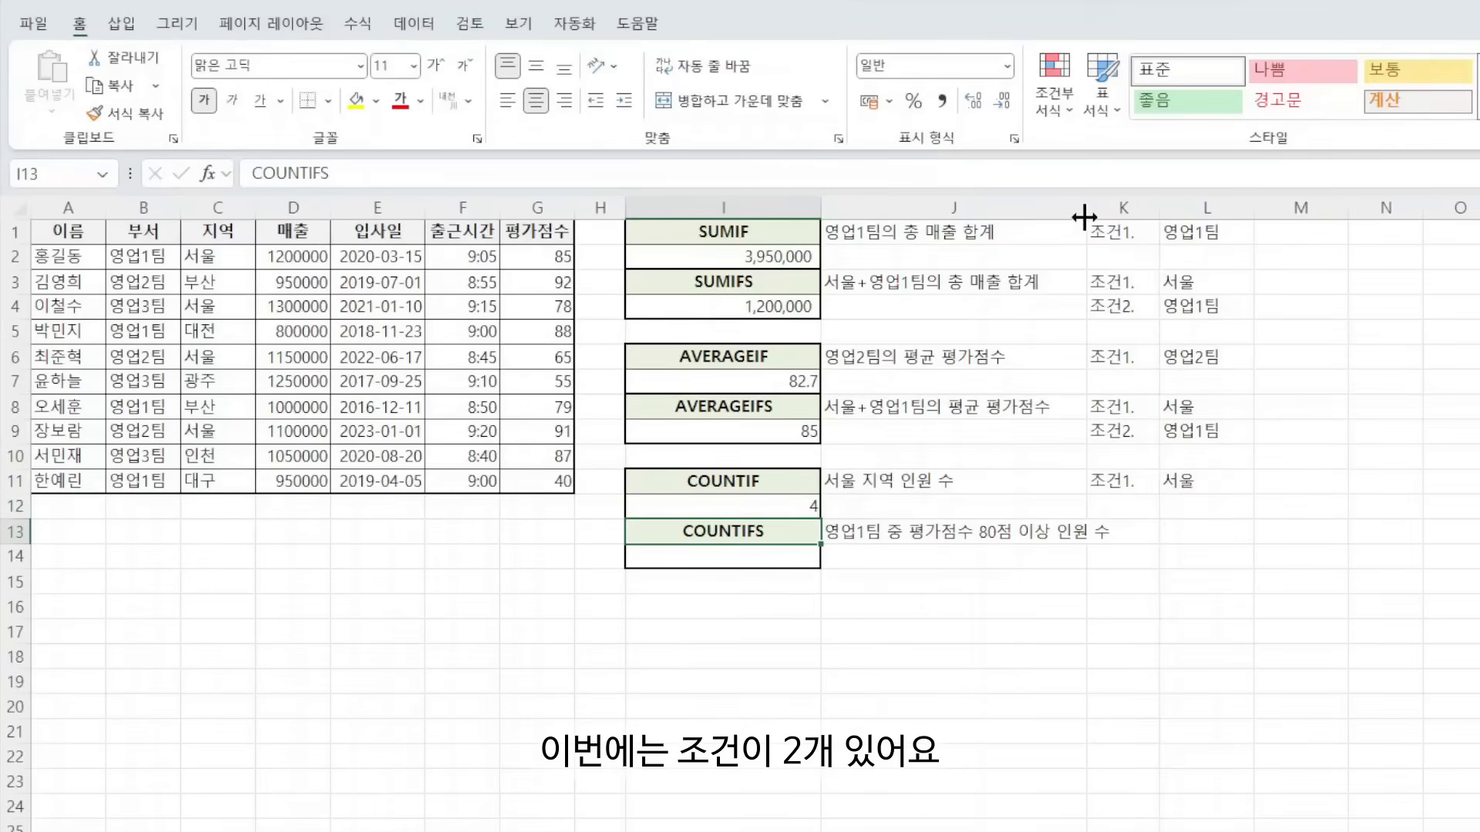
- Widen column J and enter the first COUNTIFS condition, 조건1. with 영업1팀, in K13:L13
drag(1086, 208, 1121, 208)
click(1147, 526)
text(w)
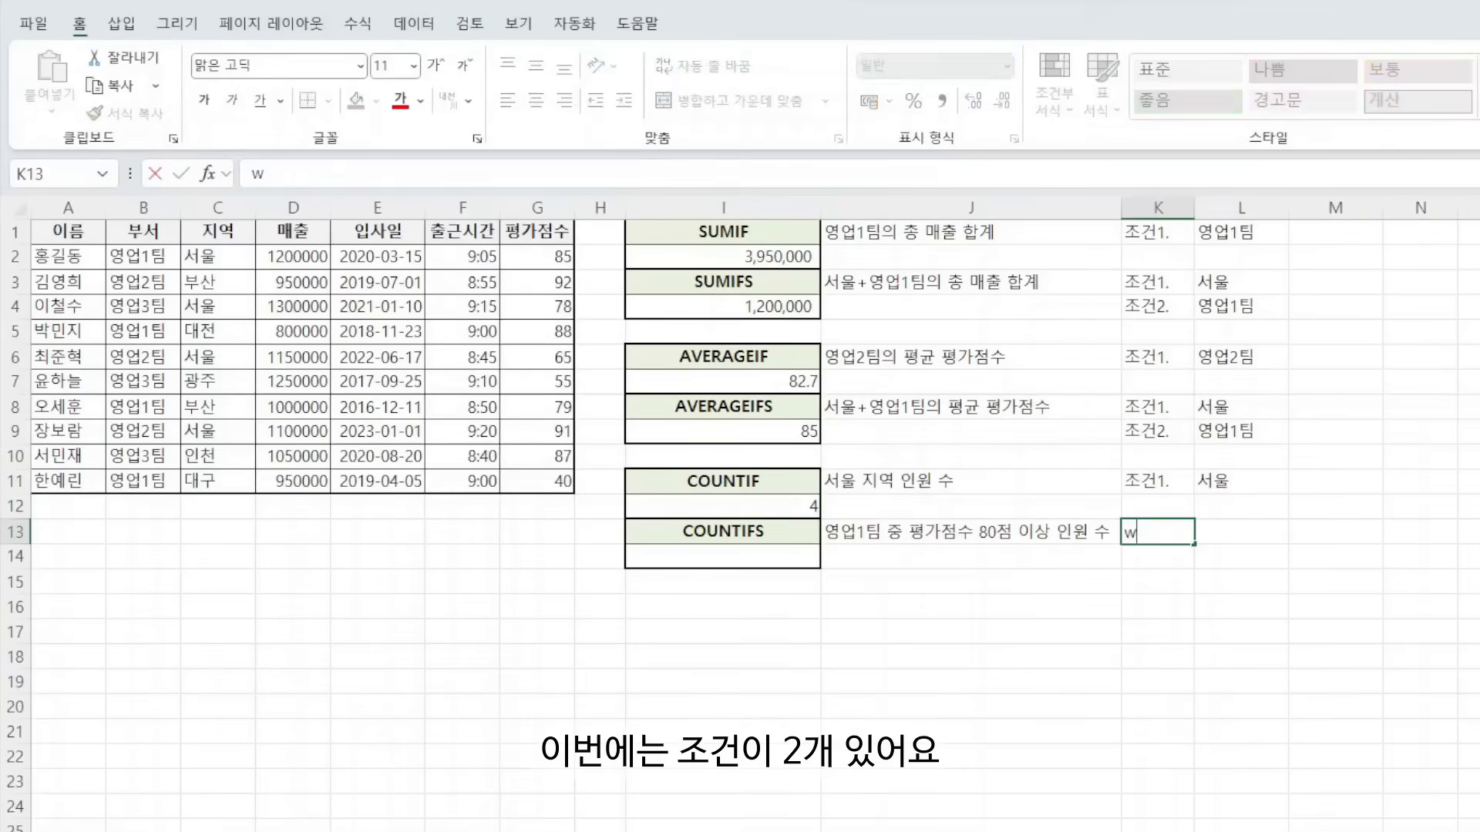
text(건1.)
key(Tab)
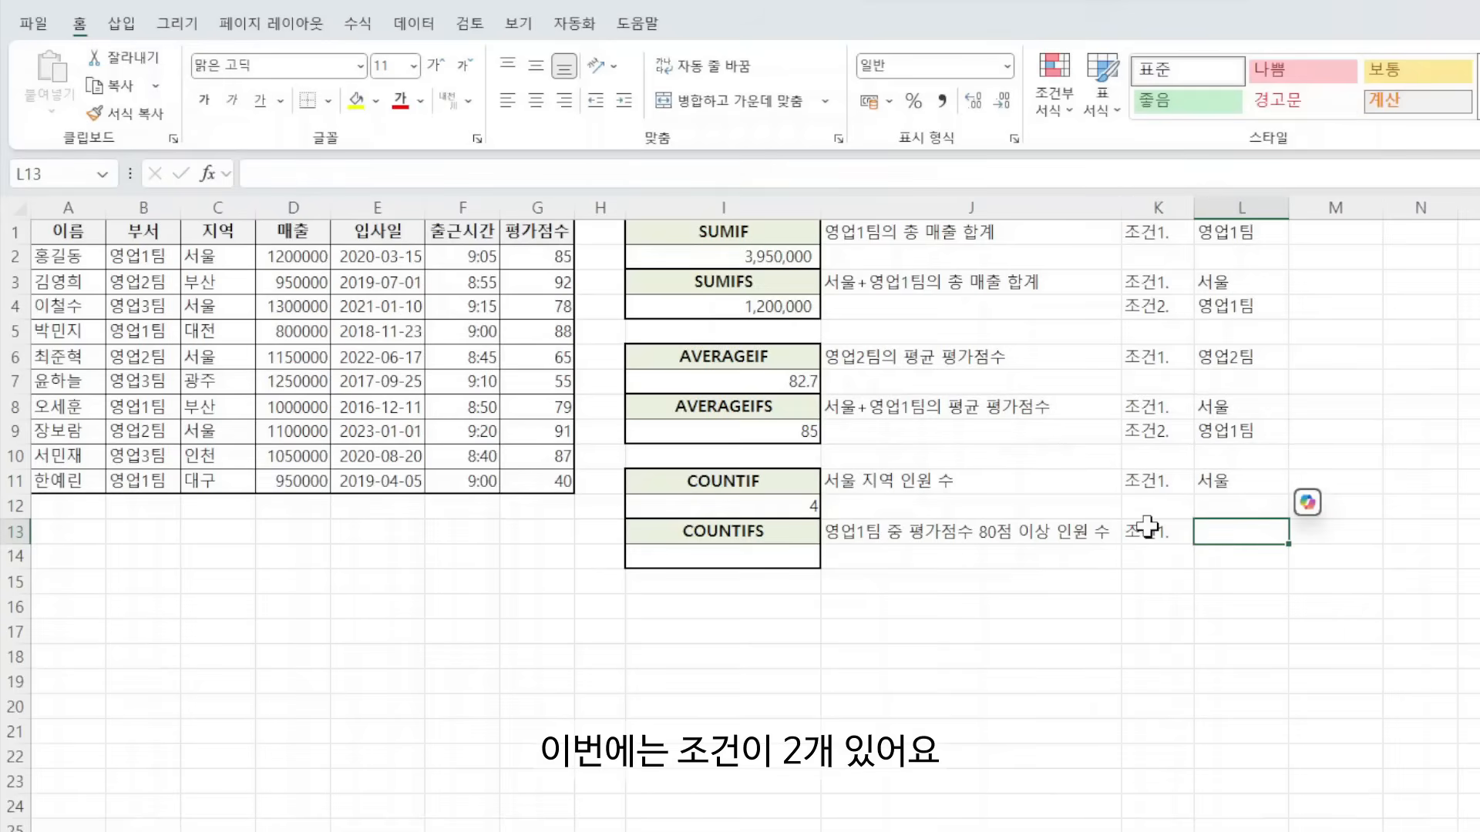
text(여)
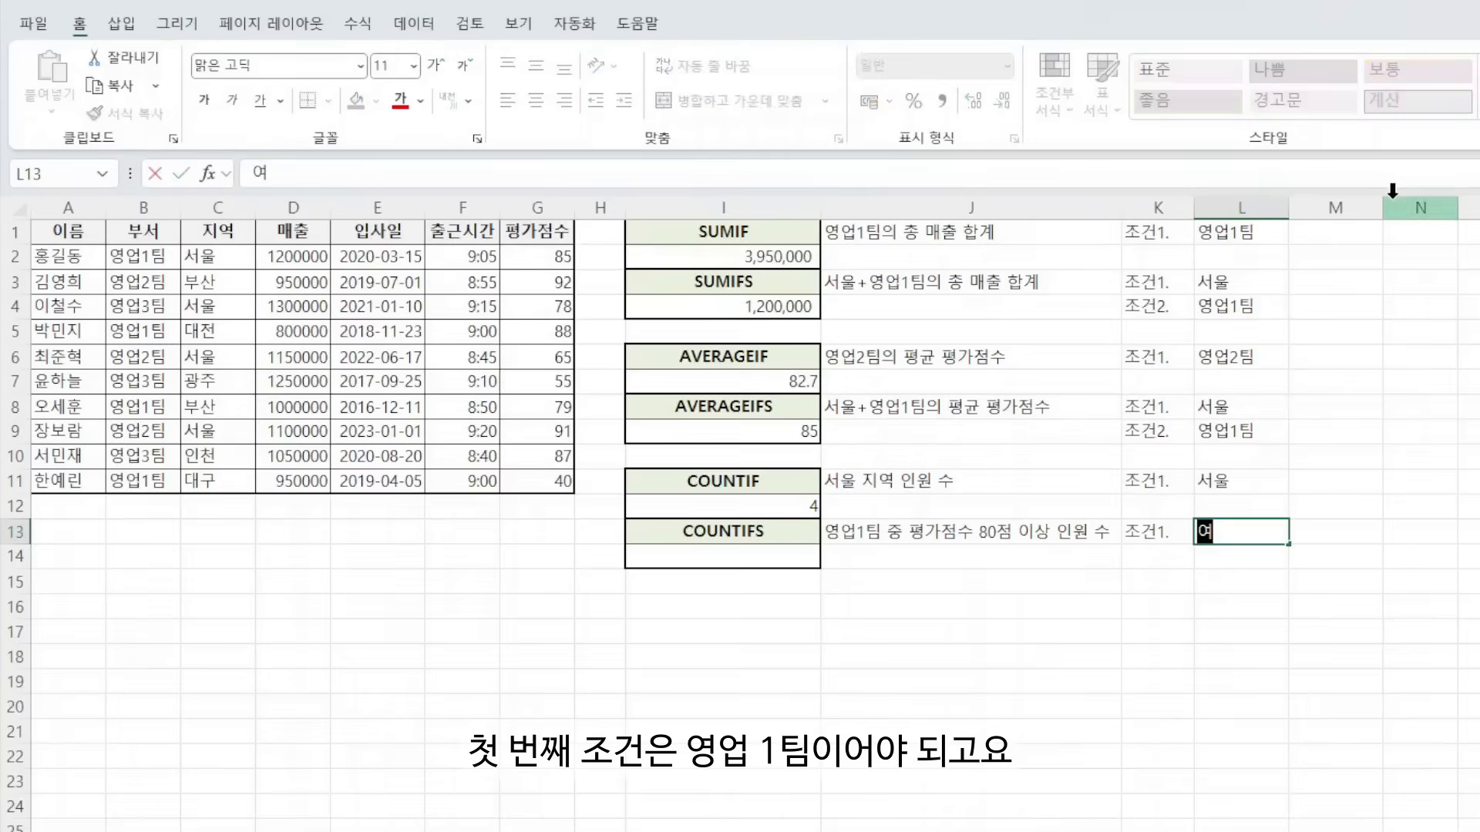
text(업1팀)
key(Return)
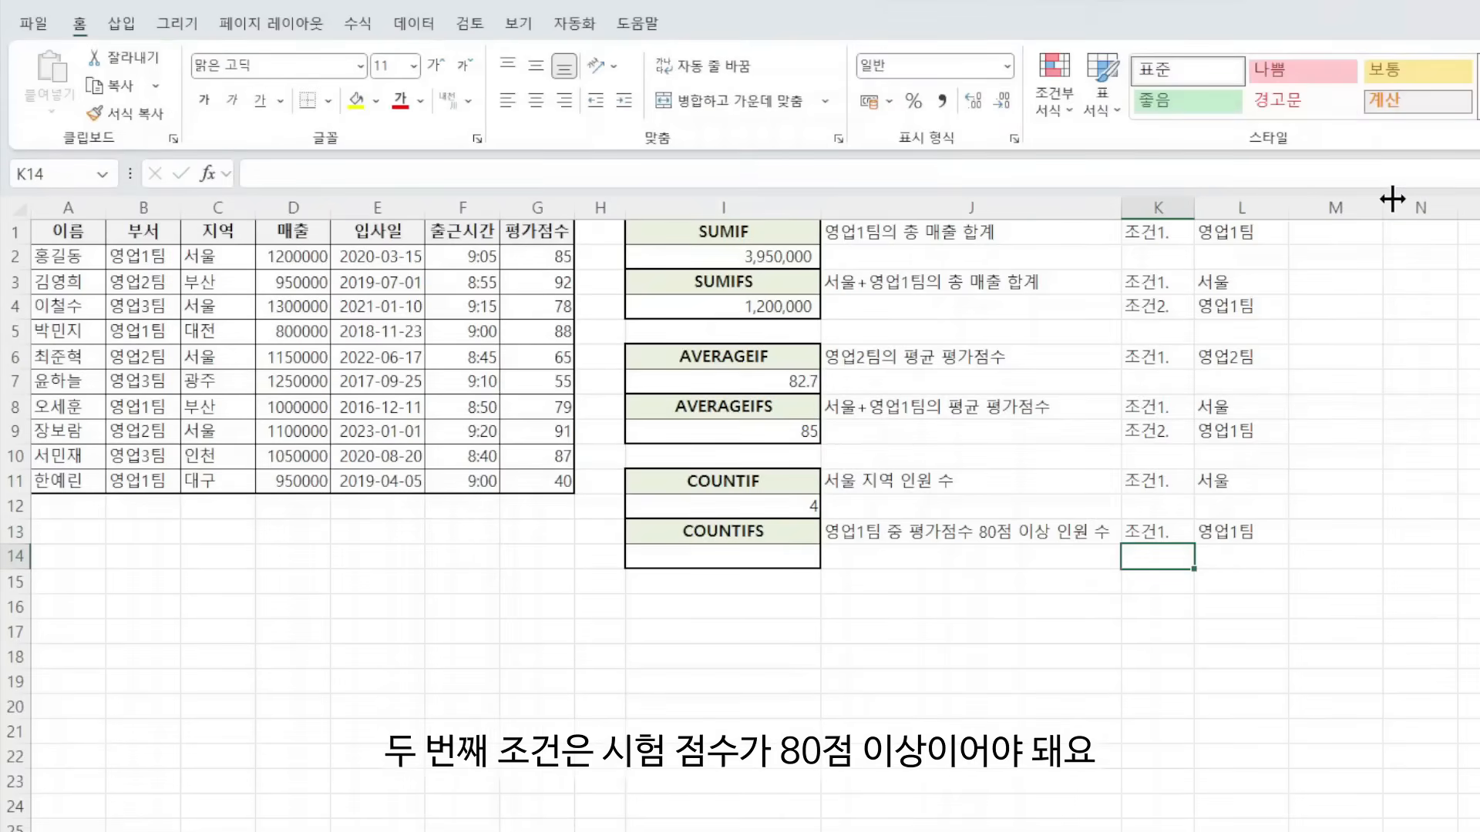
- Enter the second COUNTIFS condition, 조건2. with >=80, in K14:L14
text(조건2.)
key(Tab)
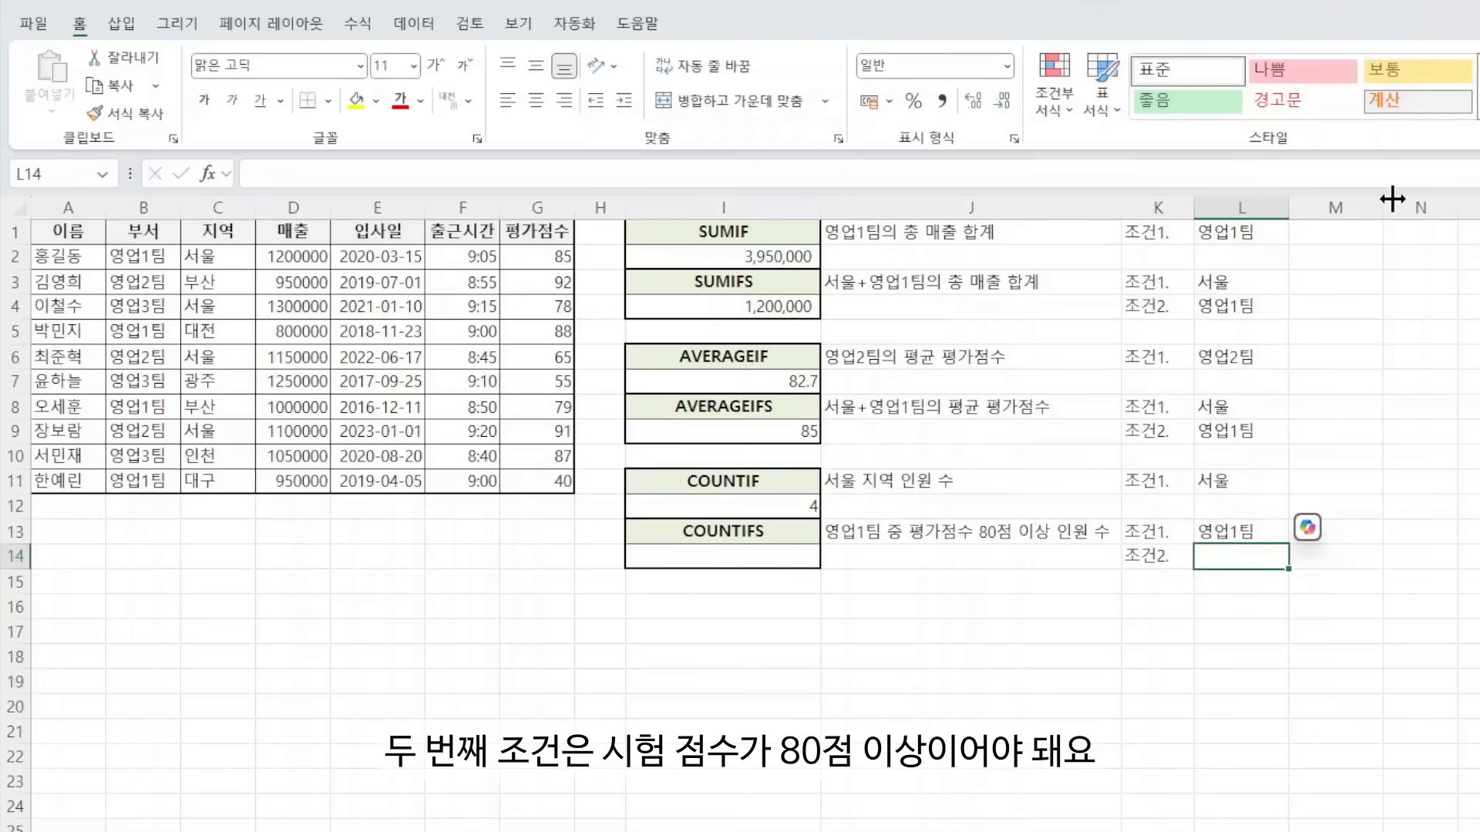
text(>=80)
key(Return)
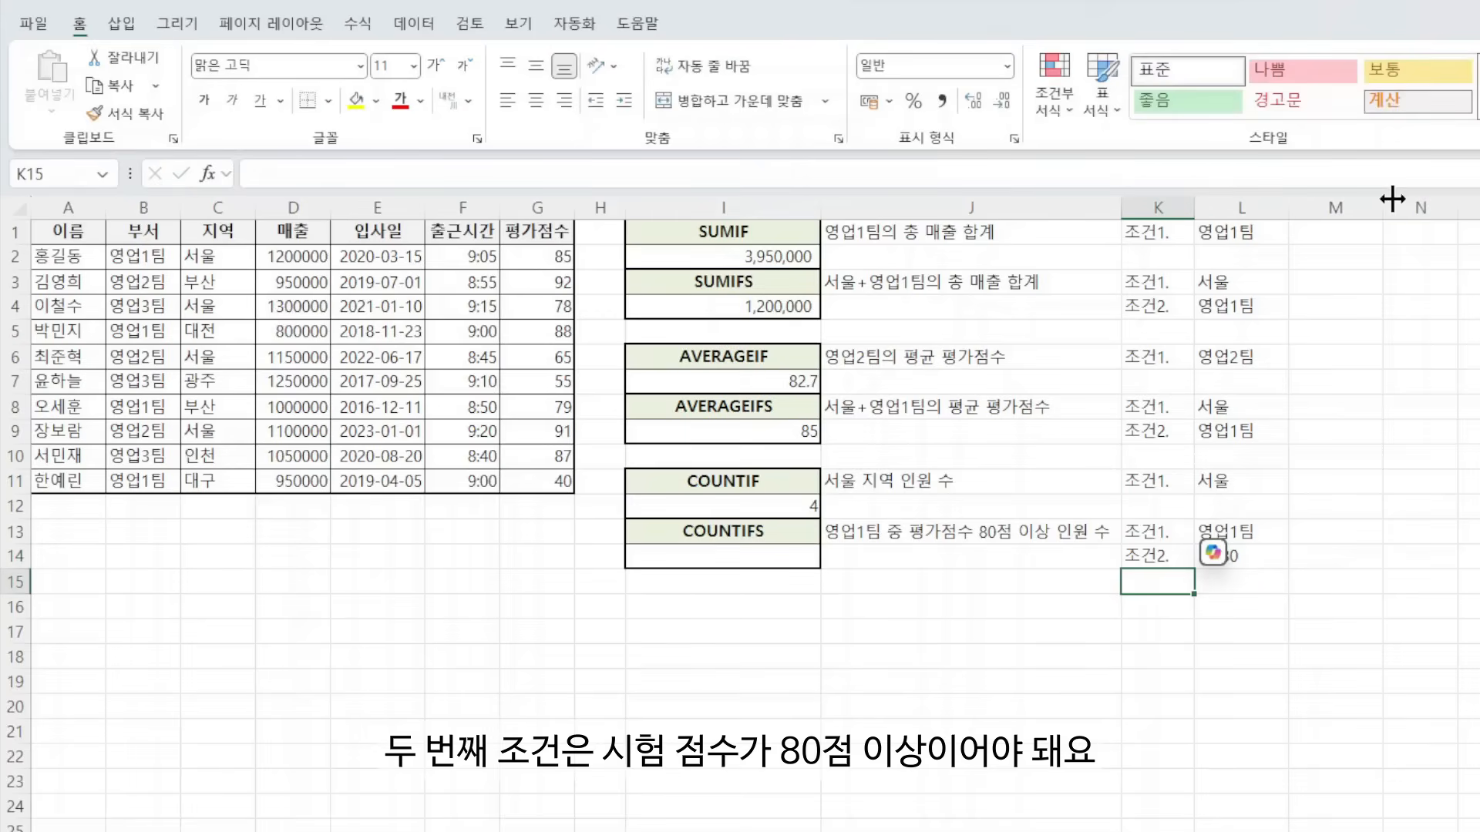
- Start a COUNTIFS formula in I14 with the department range B2:B11 and criterion L13
click(717, 554)
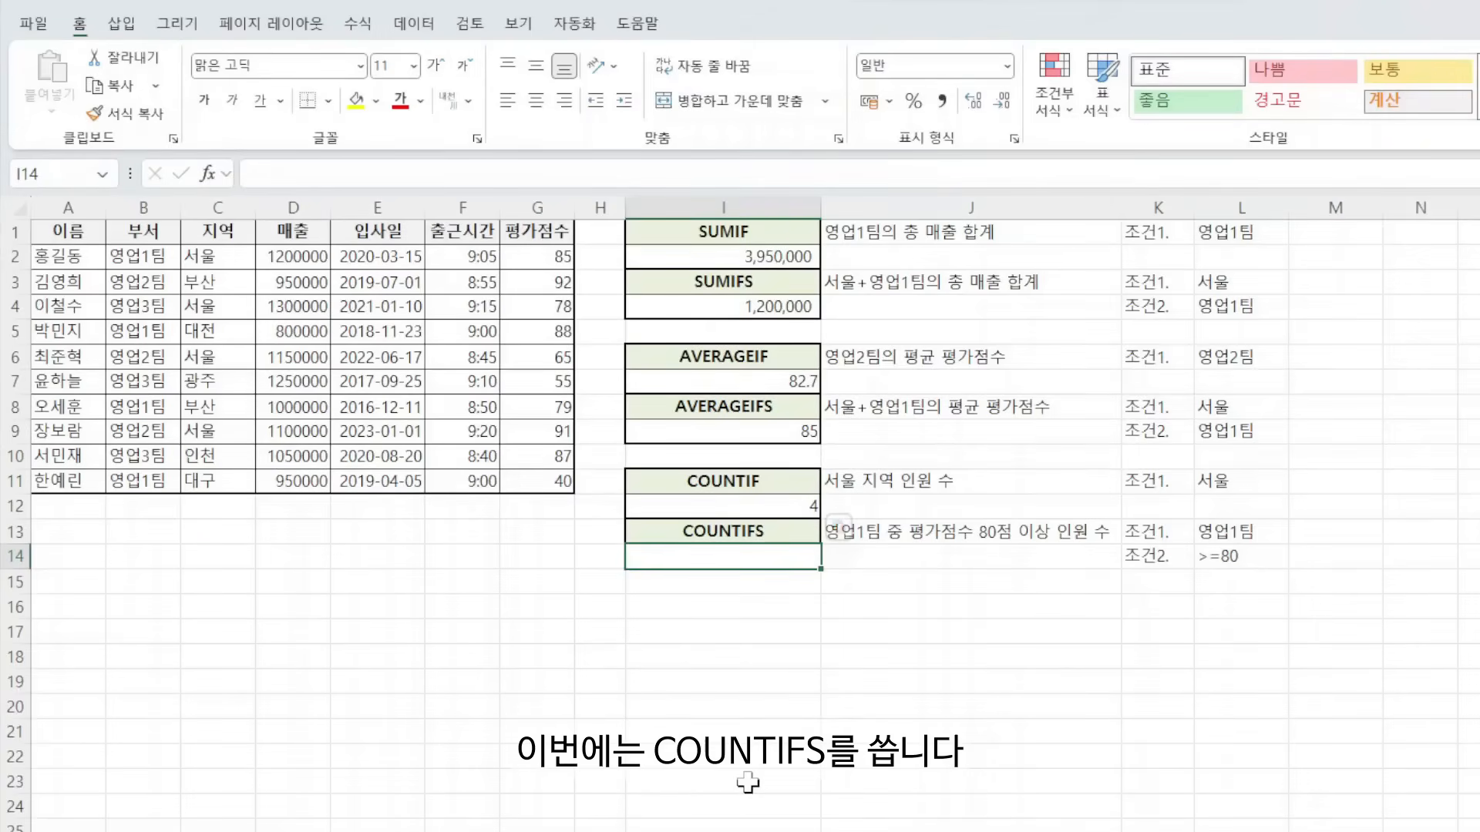
text(=countifs()
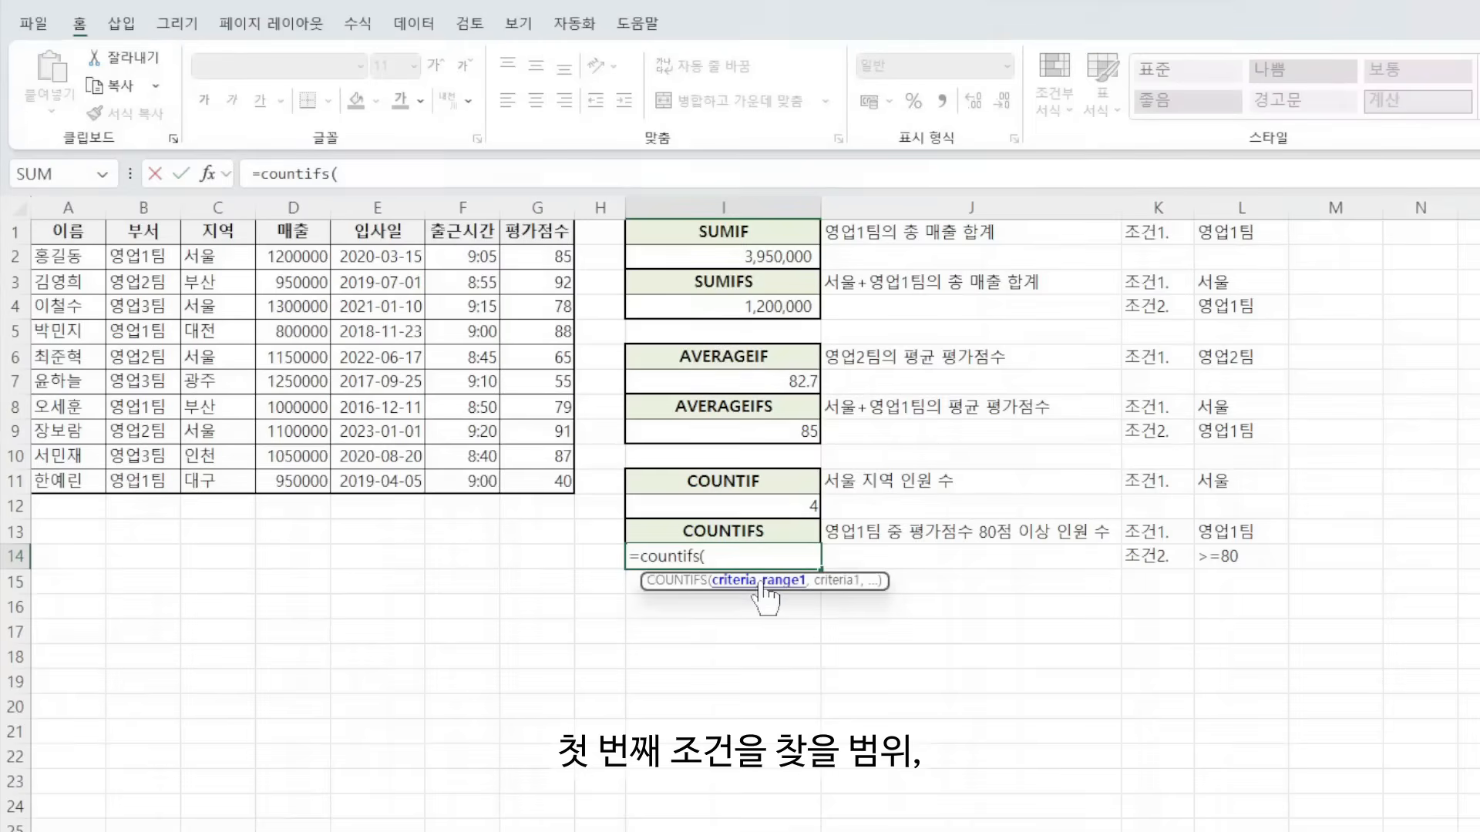
drag(128, 269, 147, 471)
text(,)
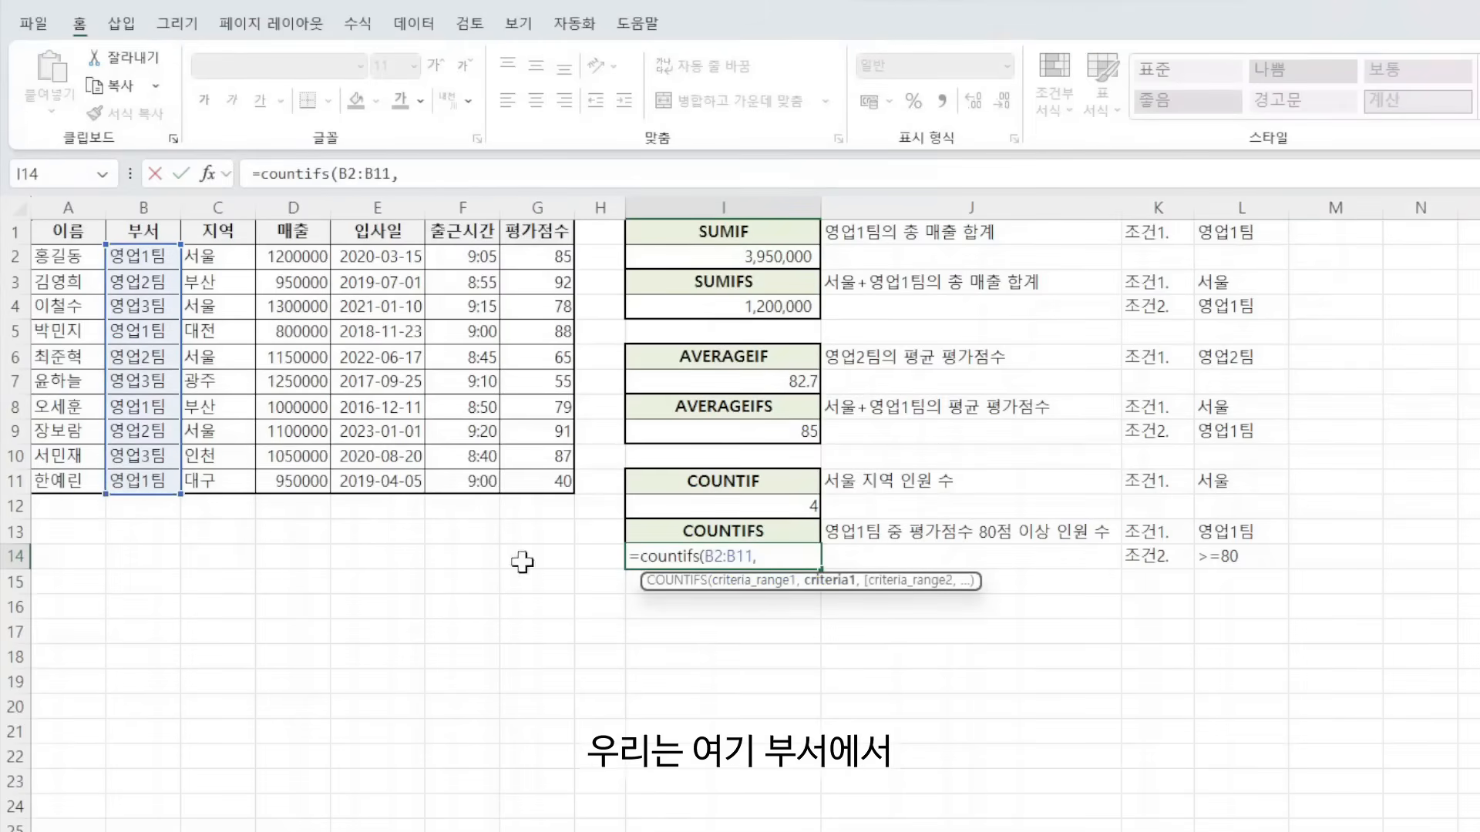
click(1232, 531)
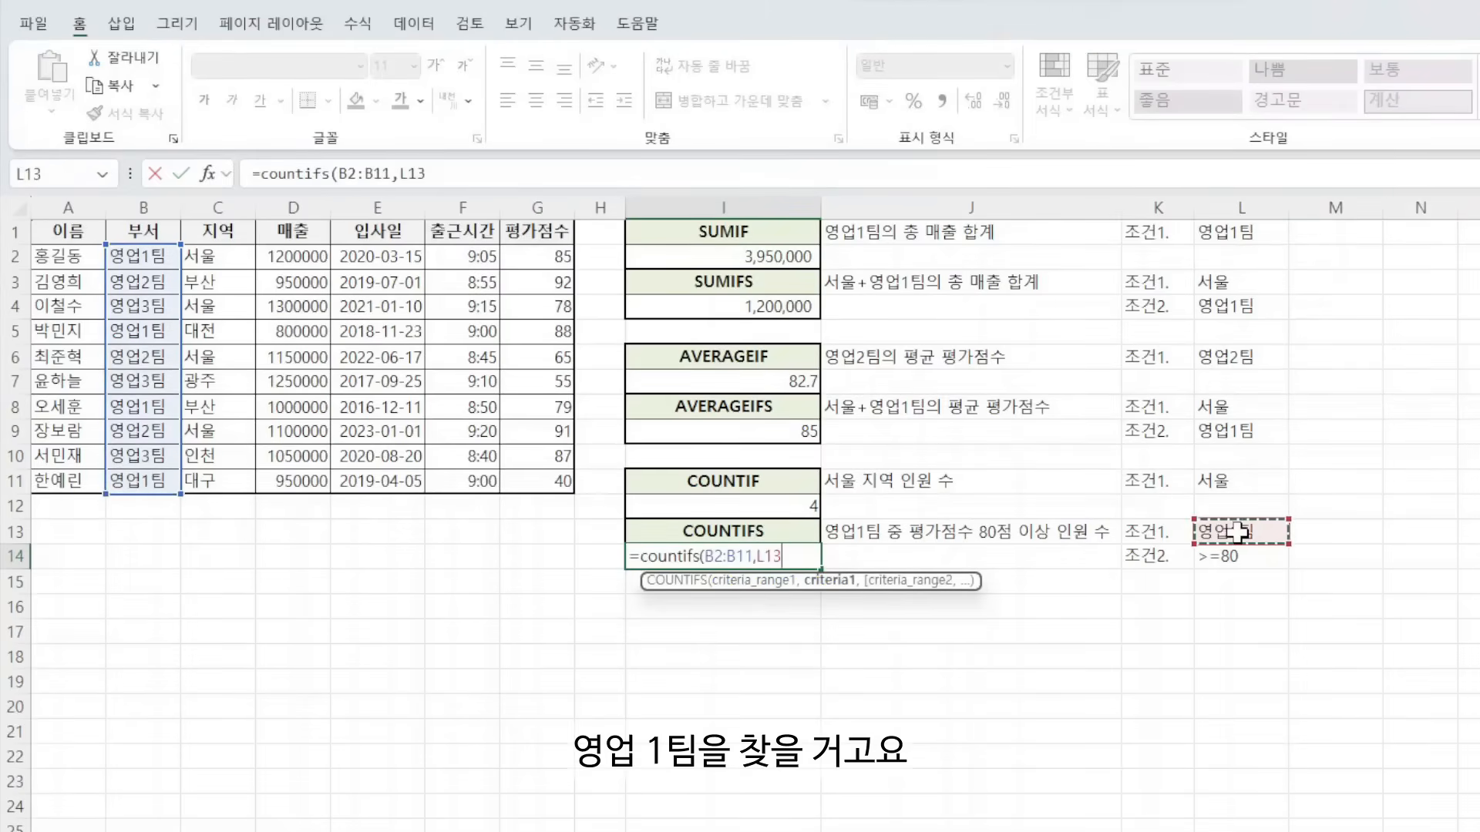
text(,)
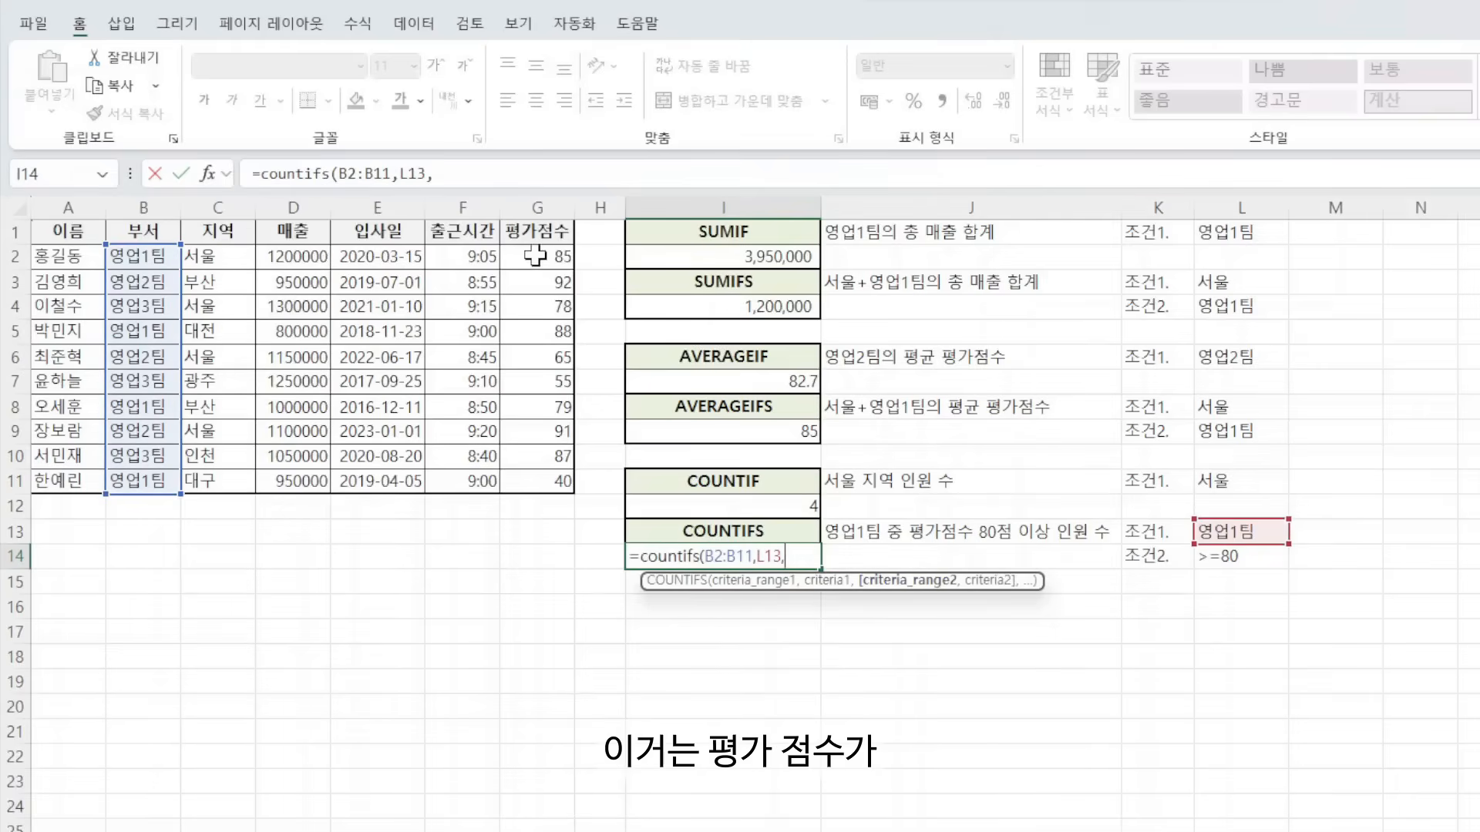
- Complete the I14 COUNTIFS formula with the evaluation score range G2:G11 and the criterion ">=80"
drag(535, 254, 538, 478)
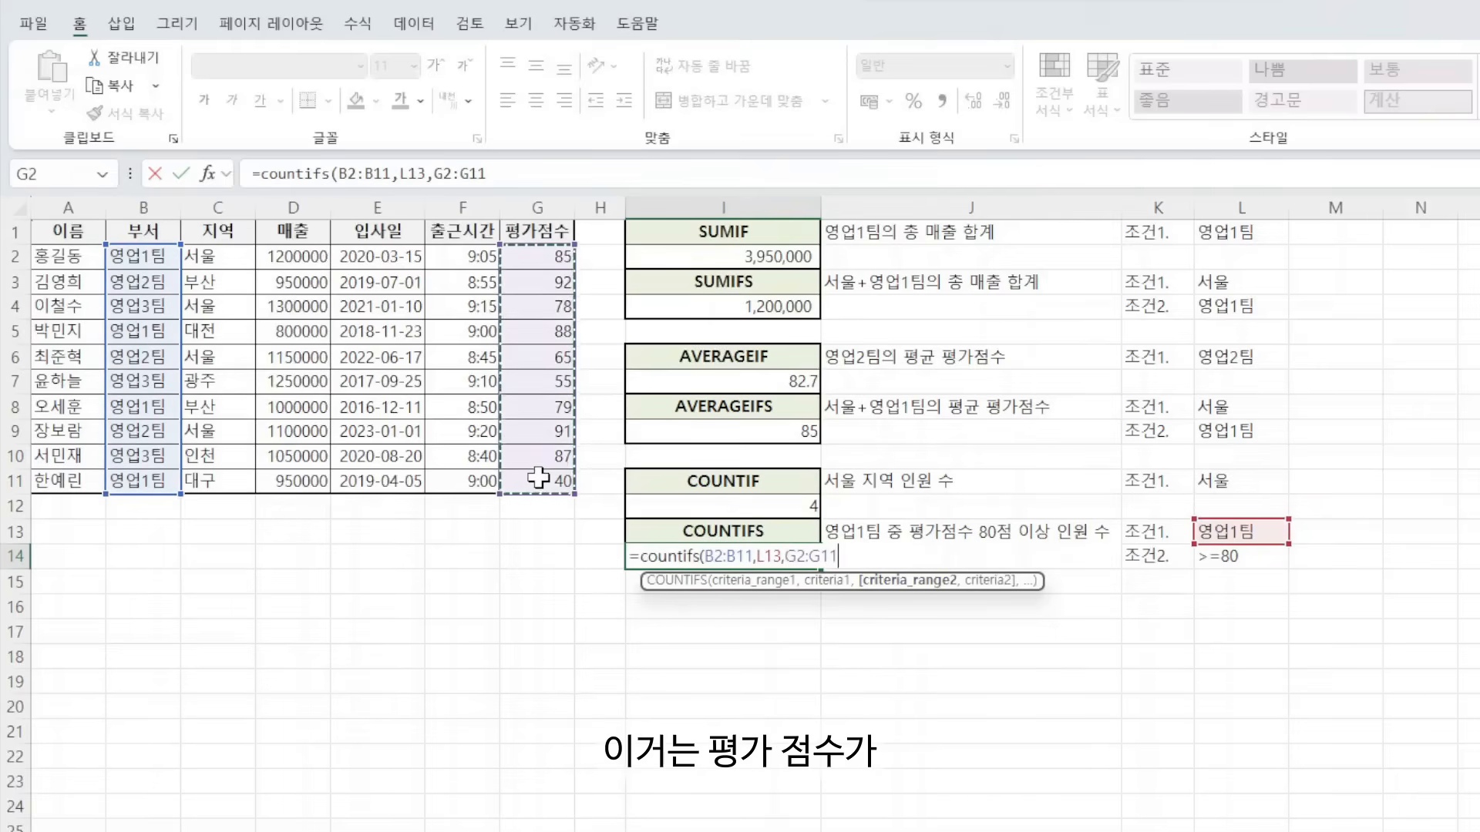
text(,">=80)
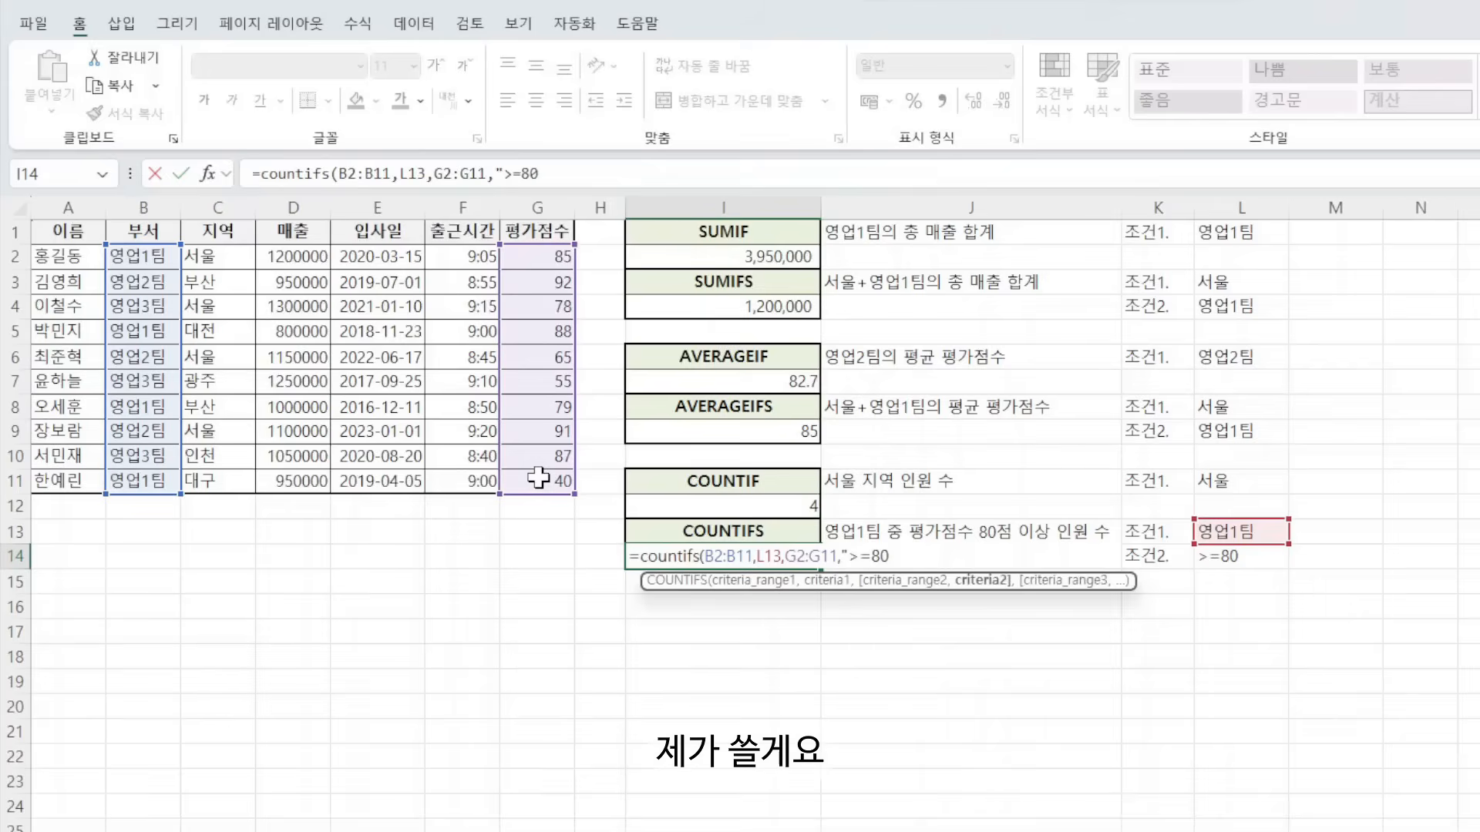
text("))
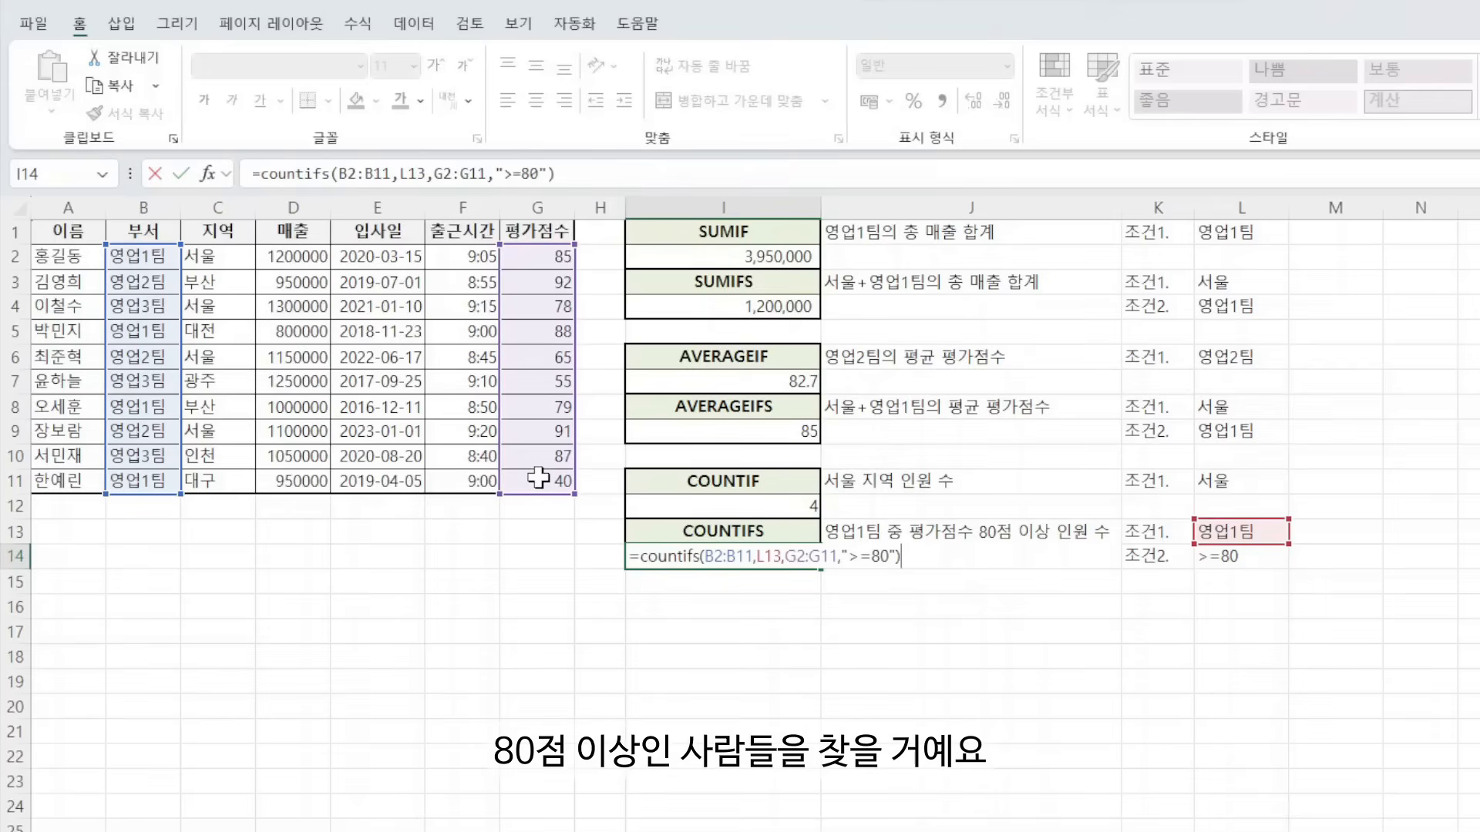
key(ctrl+Return)
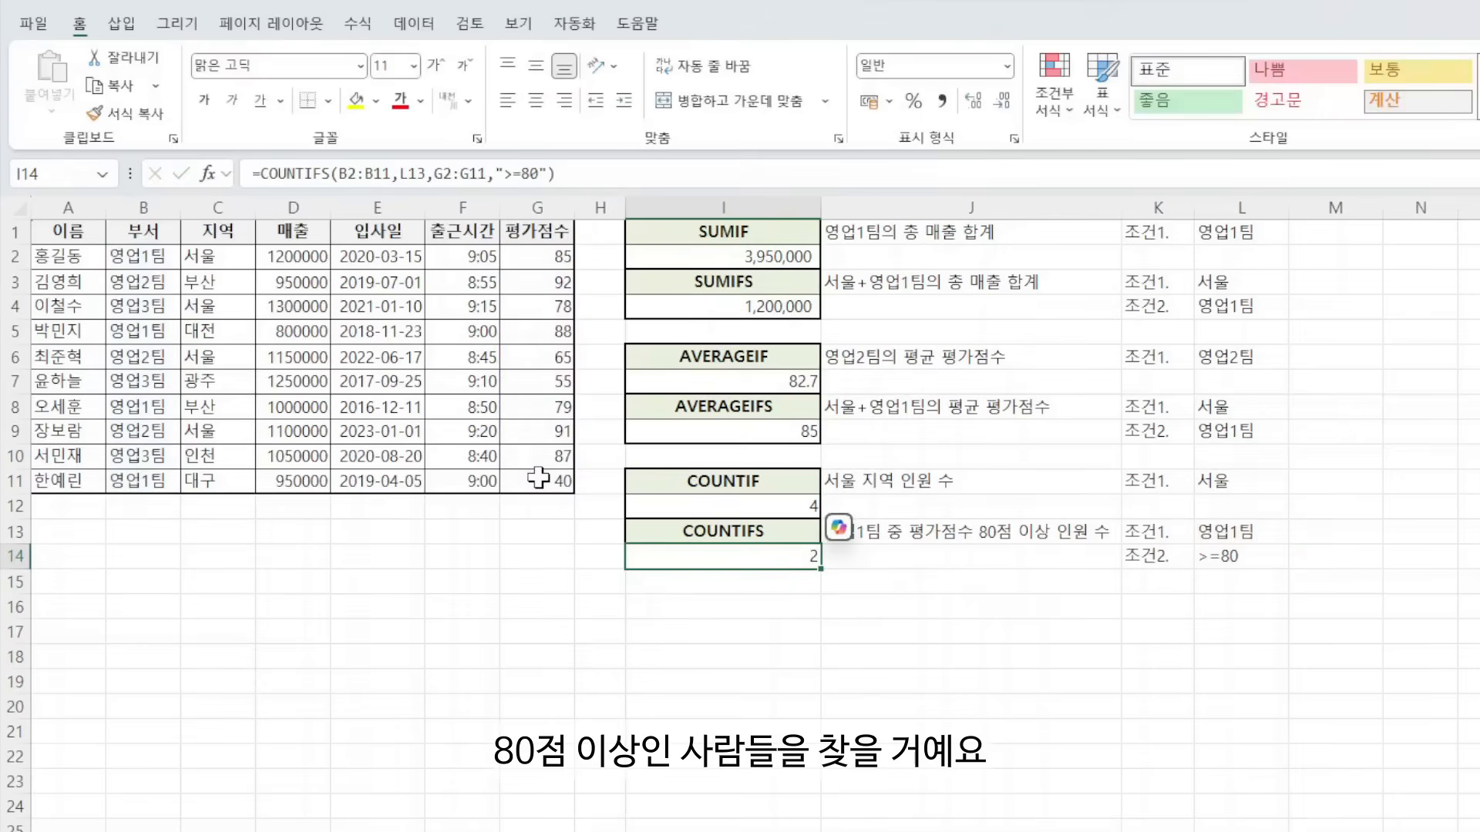
- Examine how the ">=80" criterion is quoted inside the COUNTIFS formula in I14
key(Down)
key(Down)
key(Down)
key(Down)
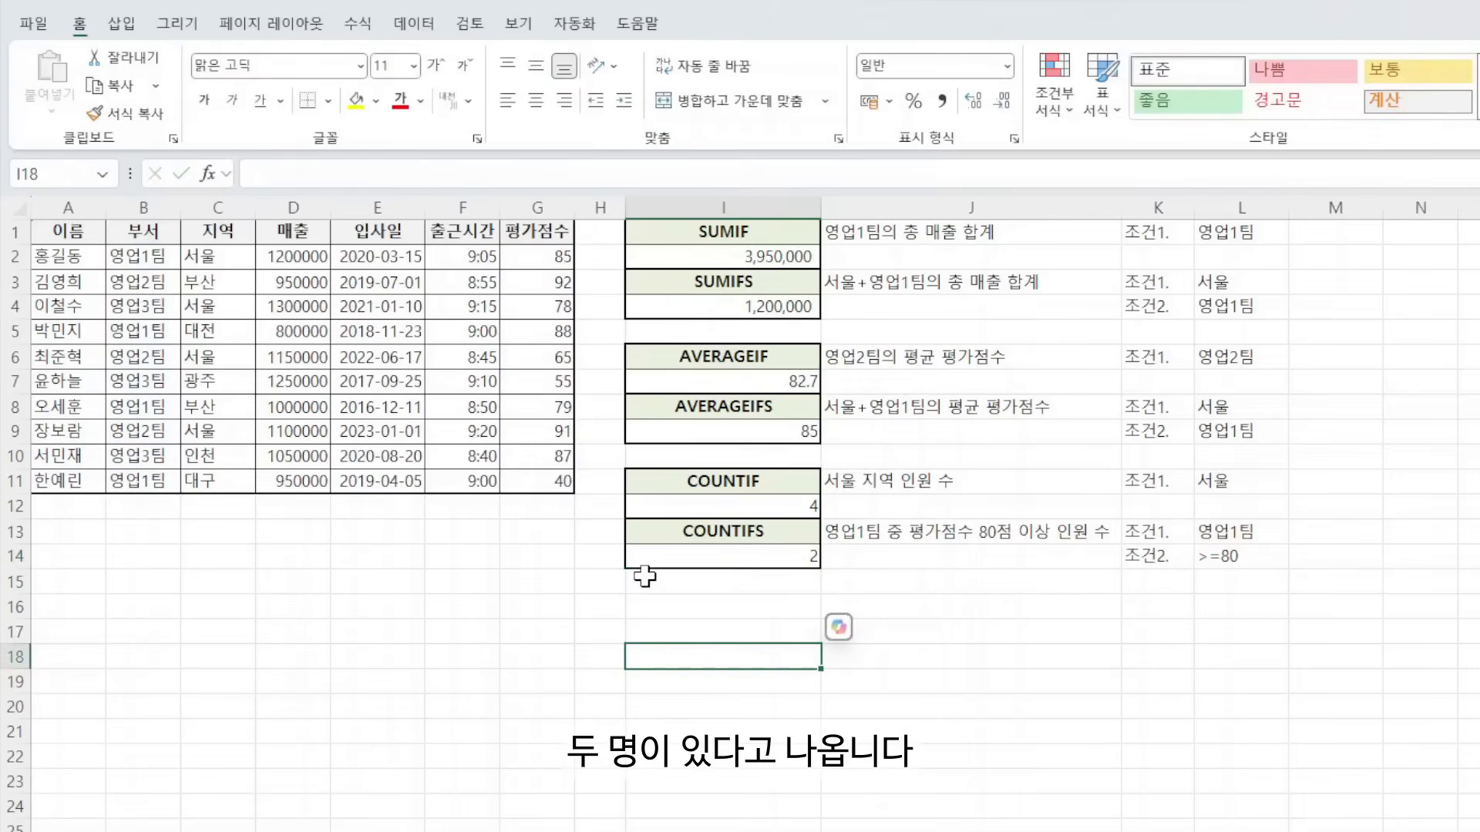
key(Up)
key(Up)
key(Up)
key(Up)
key(F2)
drag(858, 556, 908, 556)
click(890, 555)
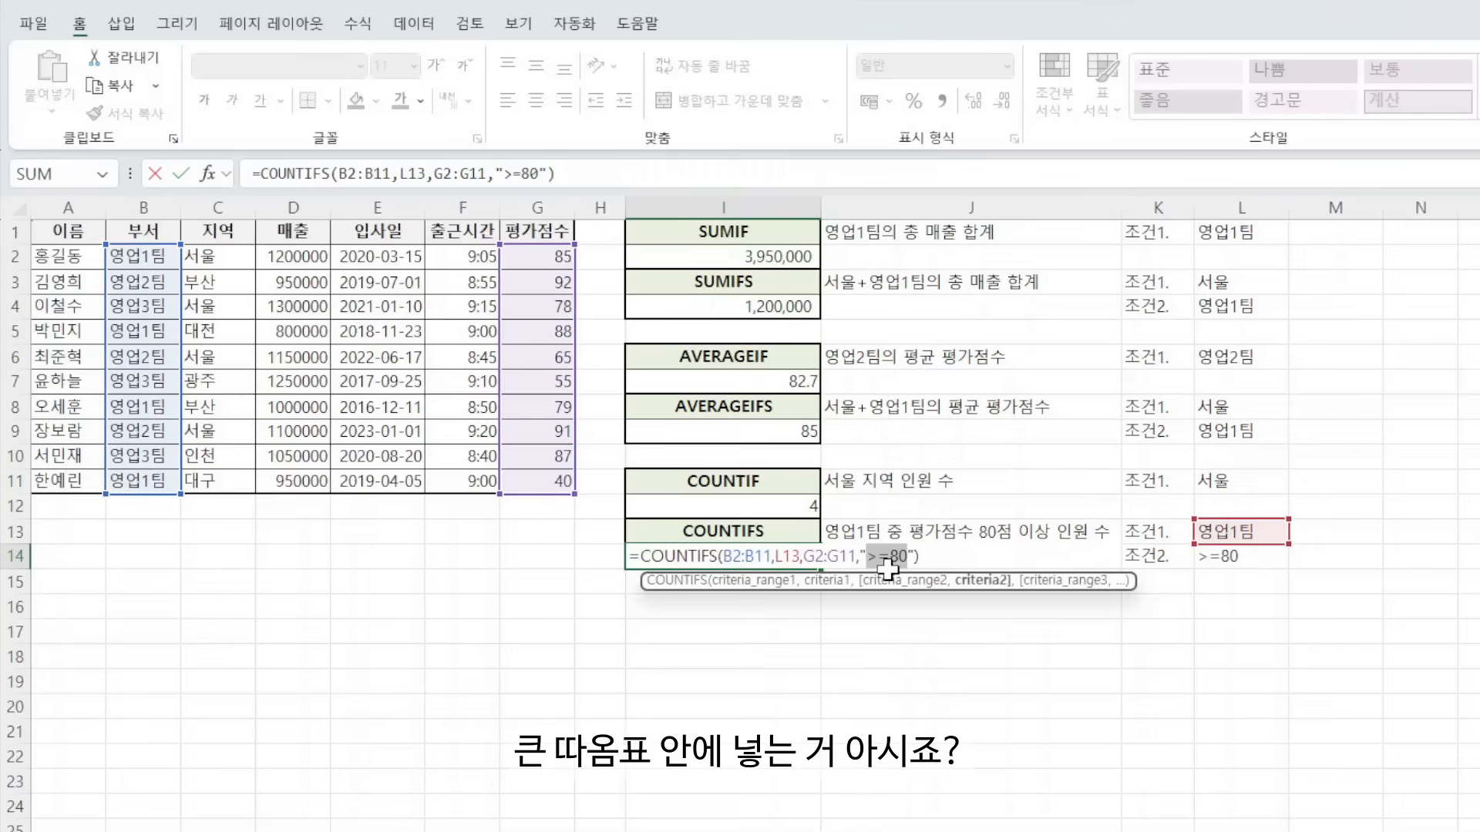
key(Escape)
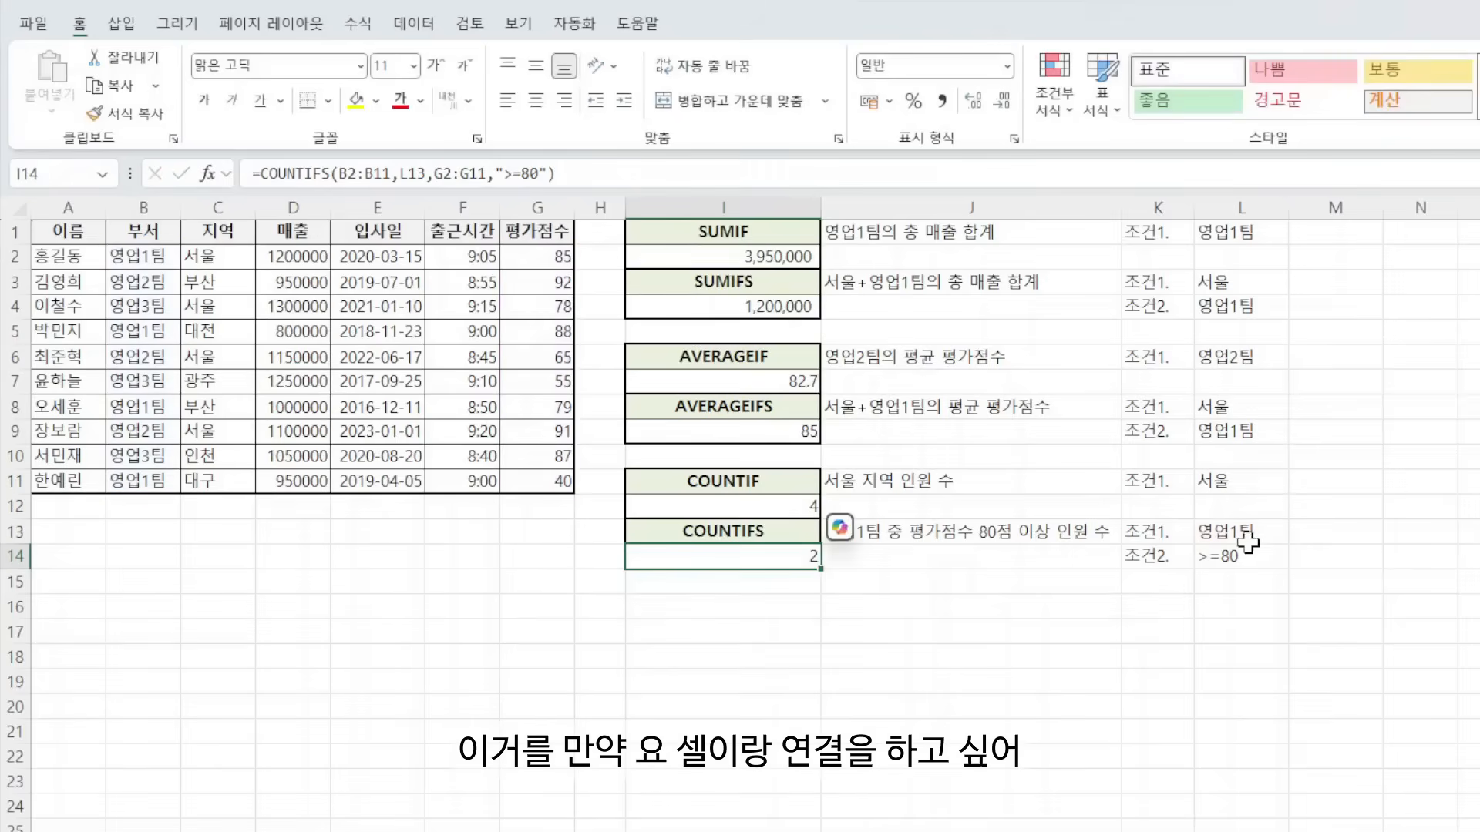
- Compare the condition in cell L14 with the score criterion in the I14 COUNTIFS formula
click(1238, 556)
double_click(801, 558)
key(ctrl+Return)
click(1229, 557)
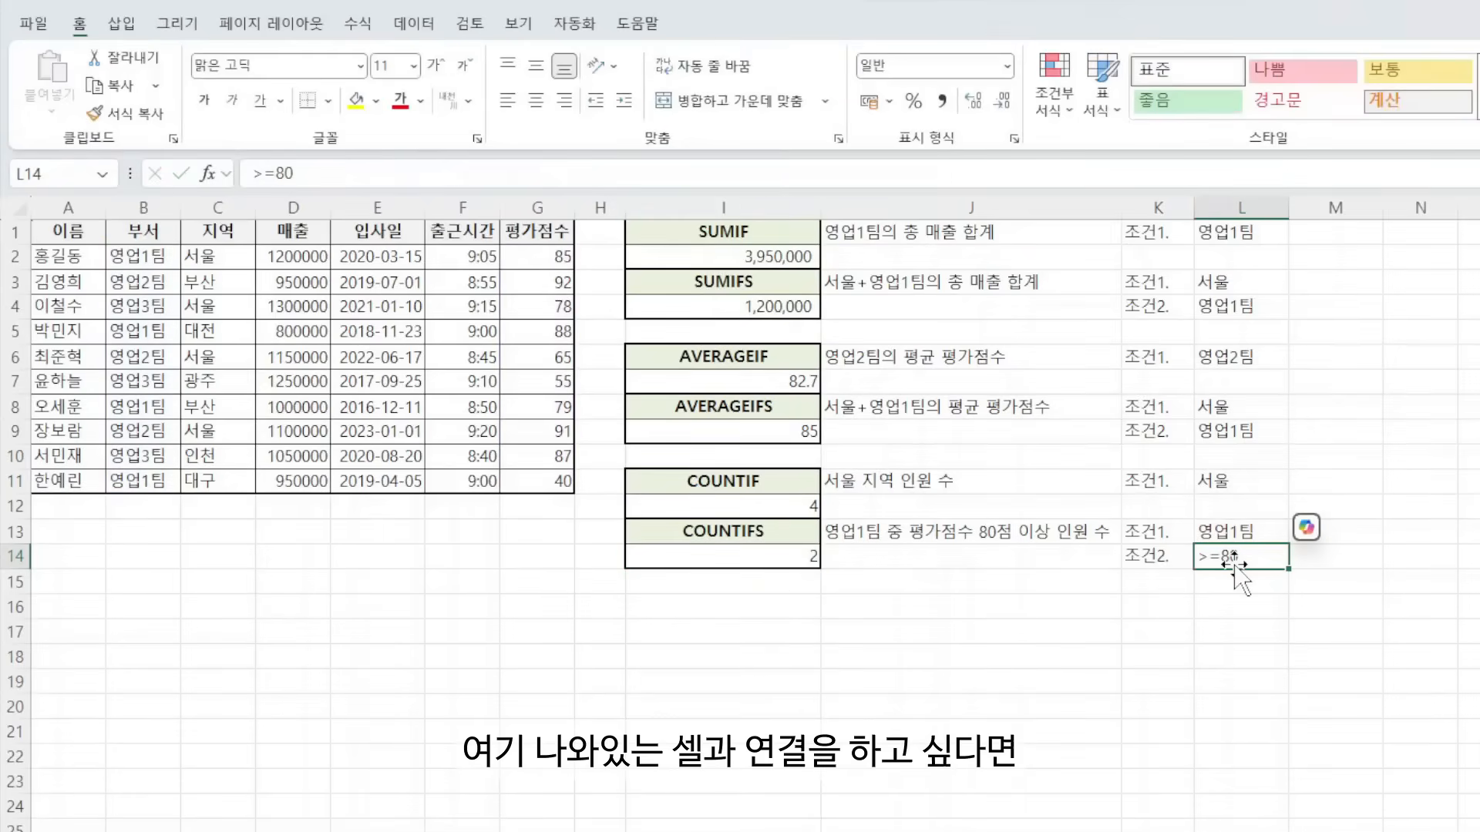
double_click(769, 559)
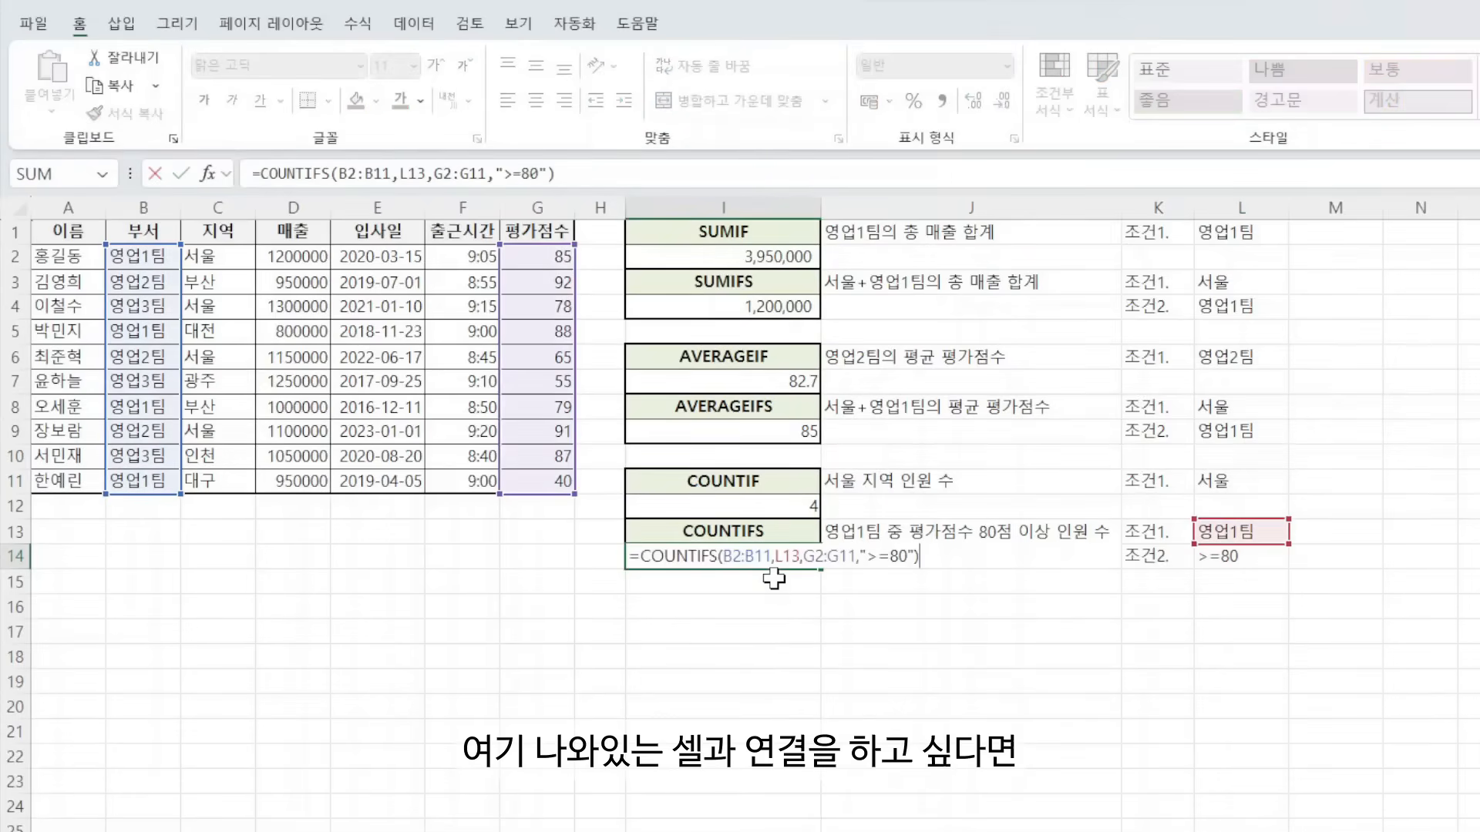
key(Return)
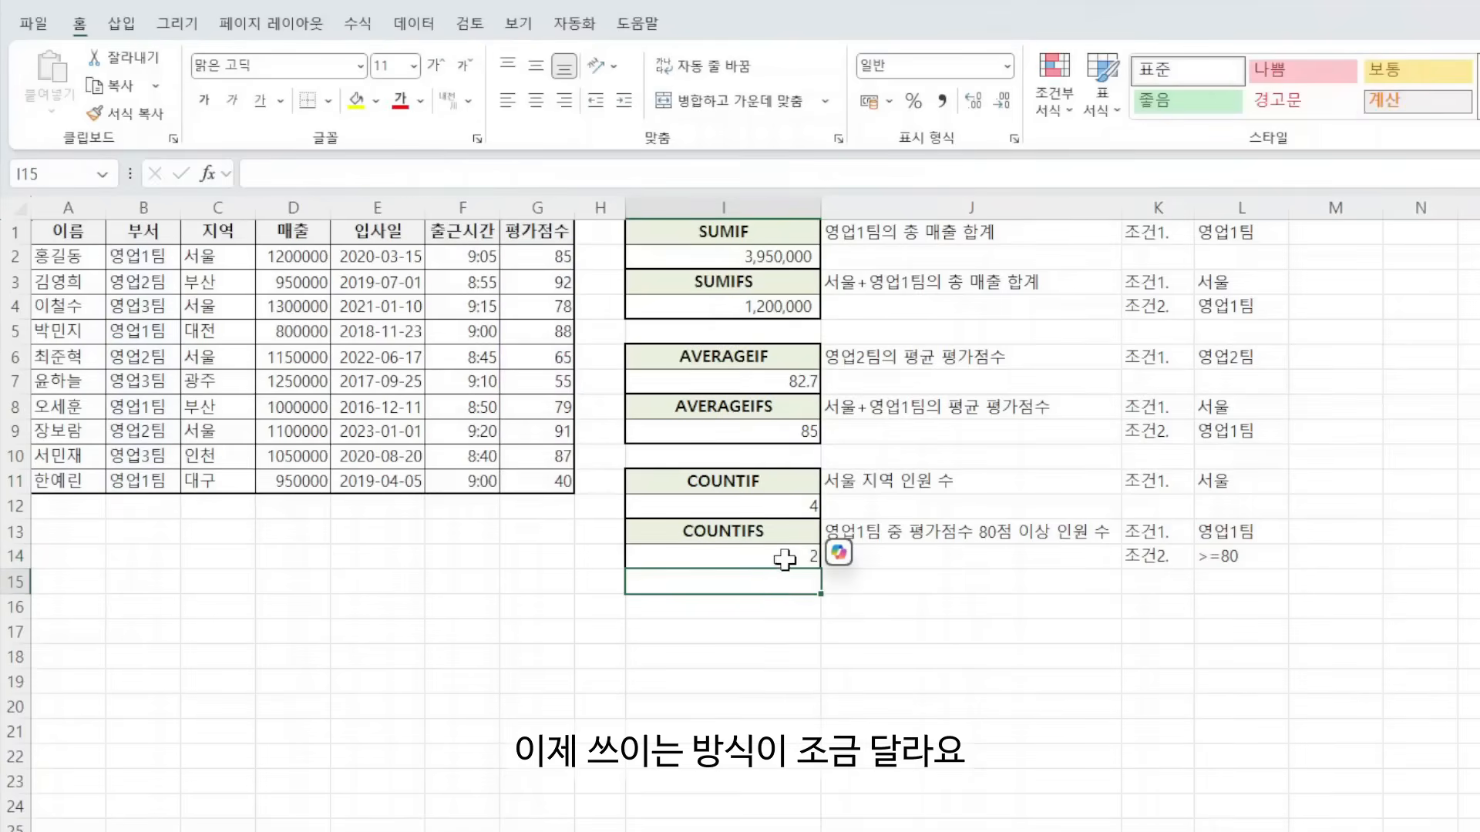
- Replace the second COUNTIFS condition in L14 with the plain number 80
click(1234, 557)
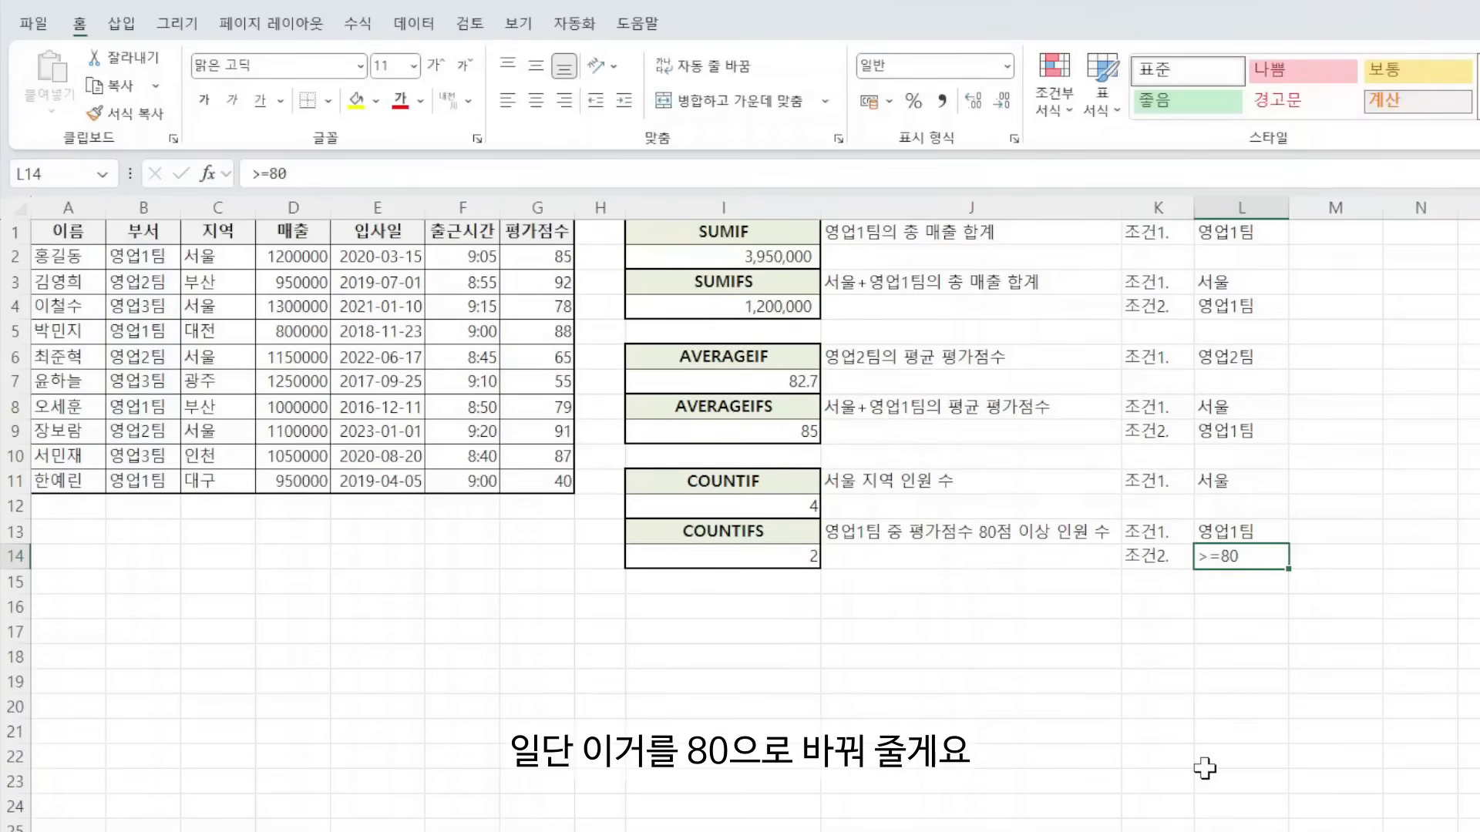
text(80)
key(Return)
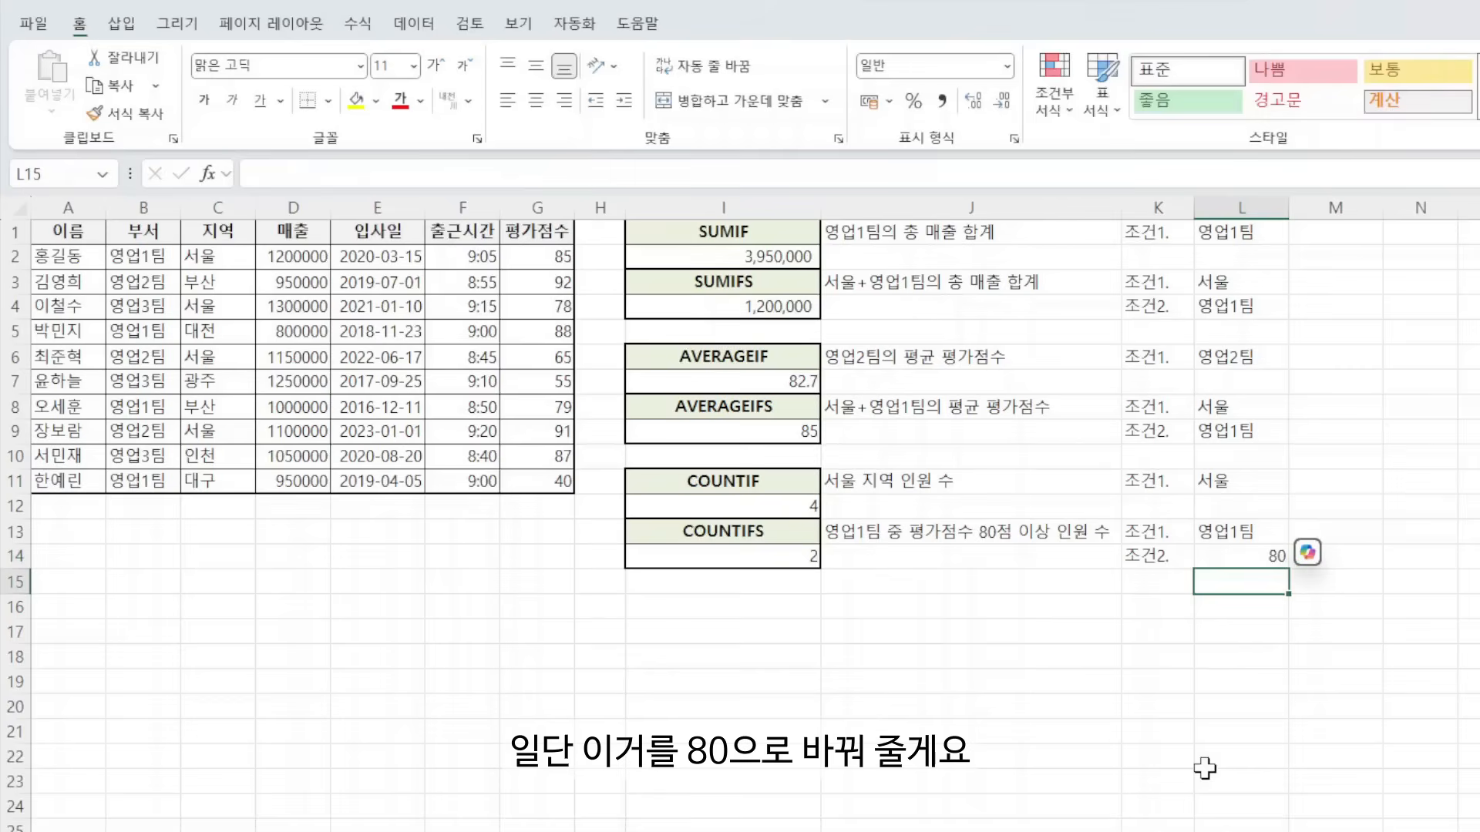
- Start a COUNTIFS formula in I15 with the department range B2:B11 and cell L13 as the first criterion
click(1259, 556)
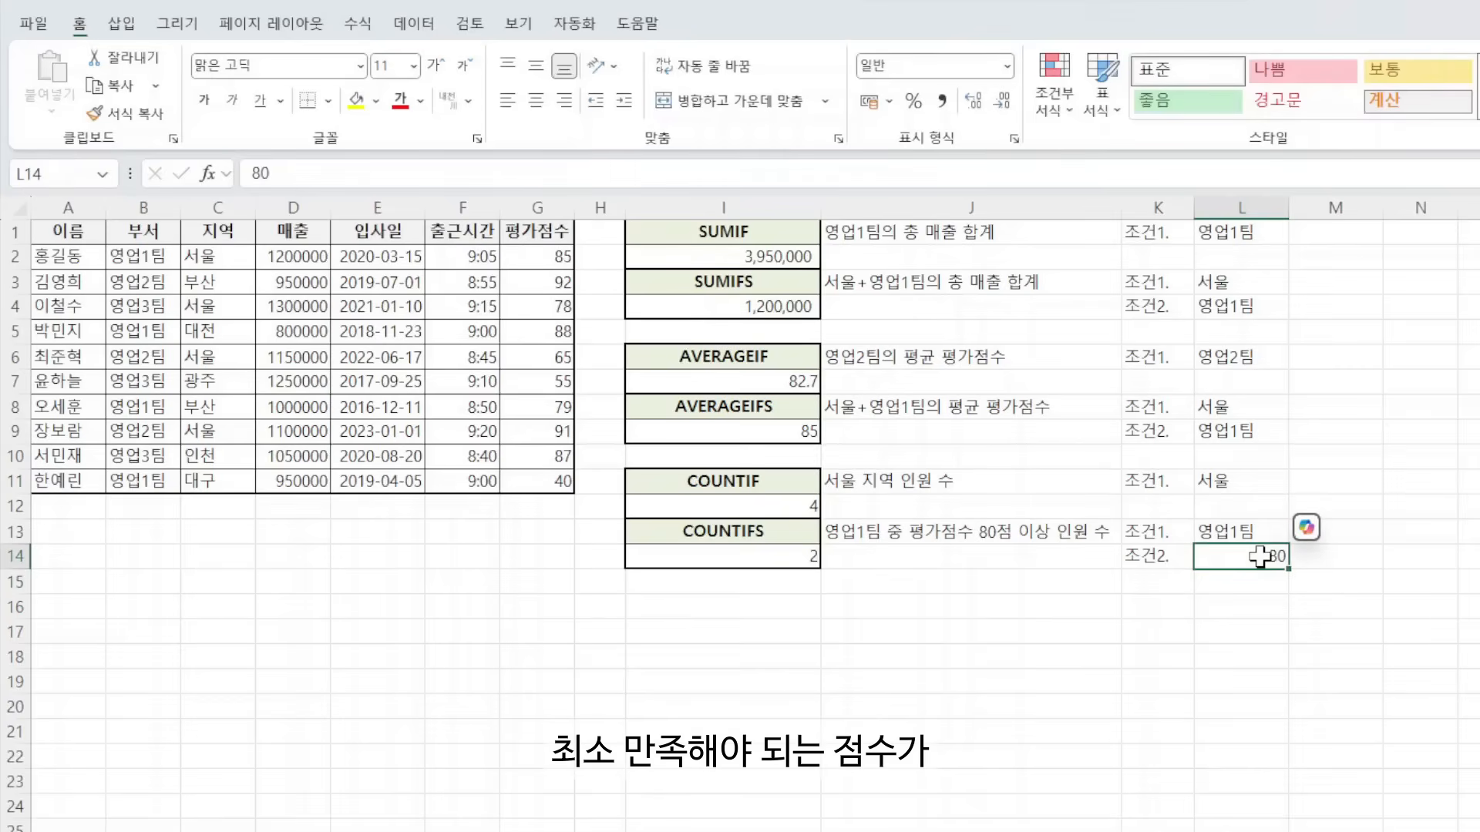
click(710, 590)
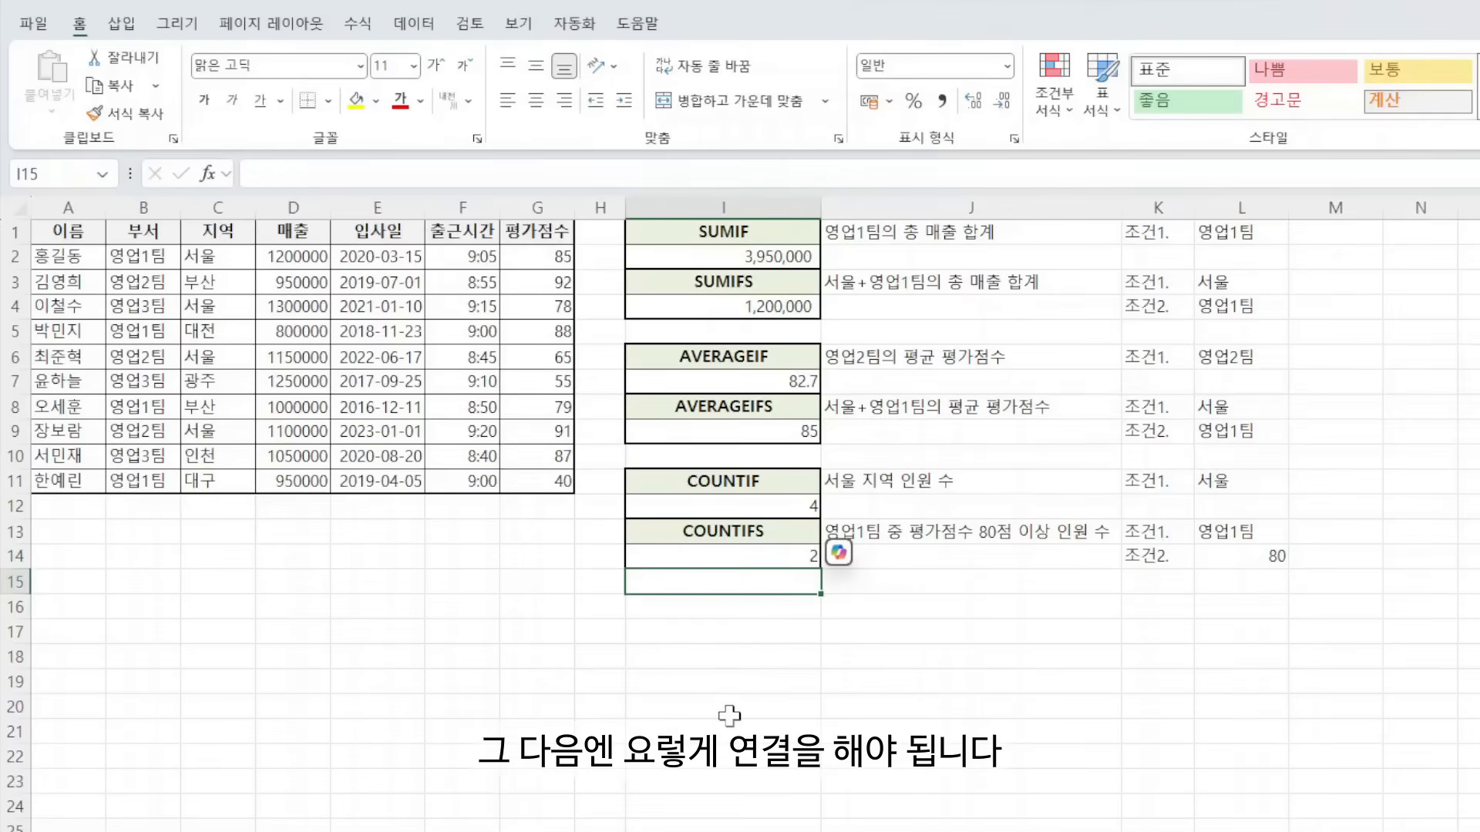
text(=countifs()
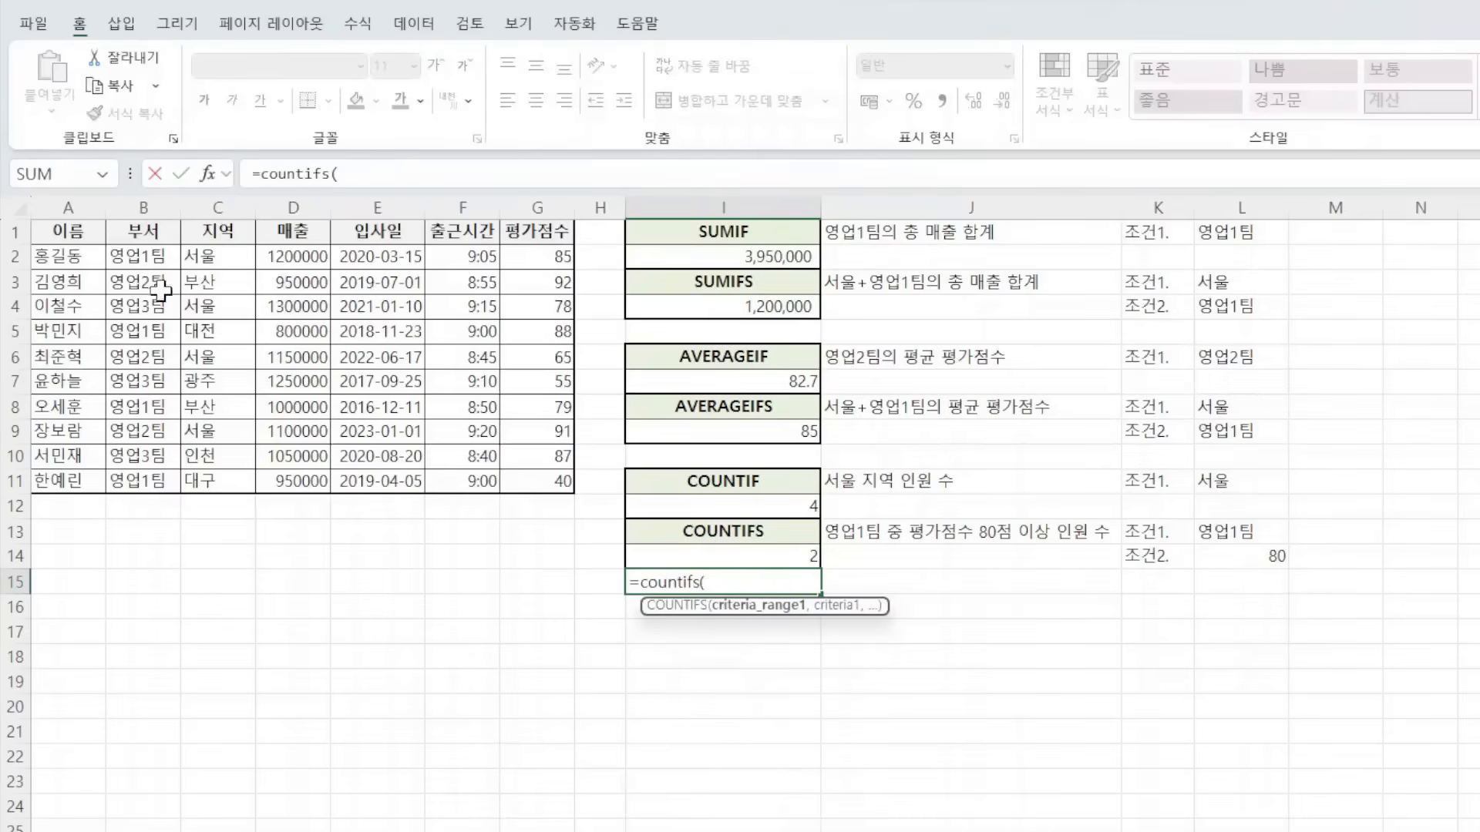
drag(141, 256, 140, 482)
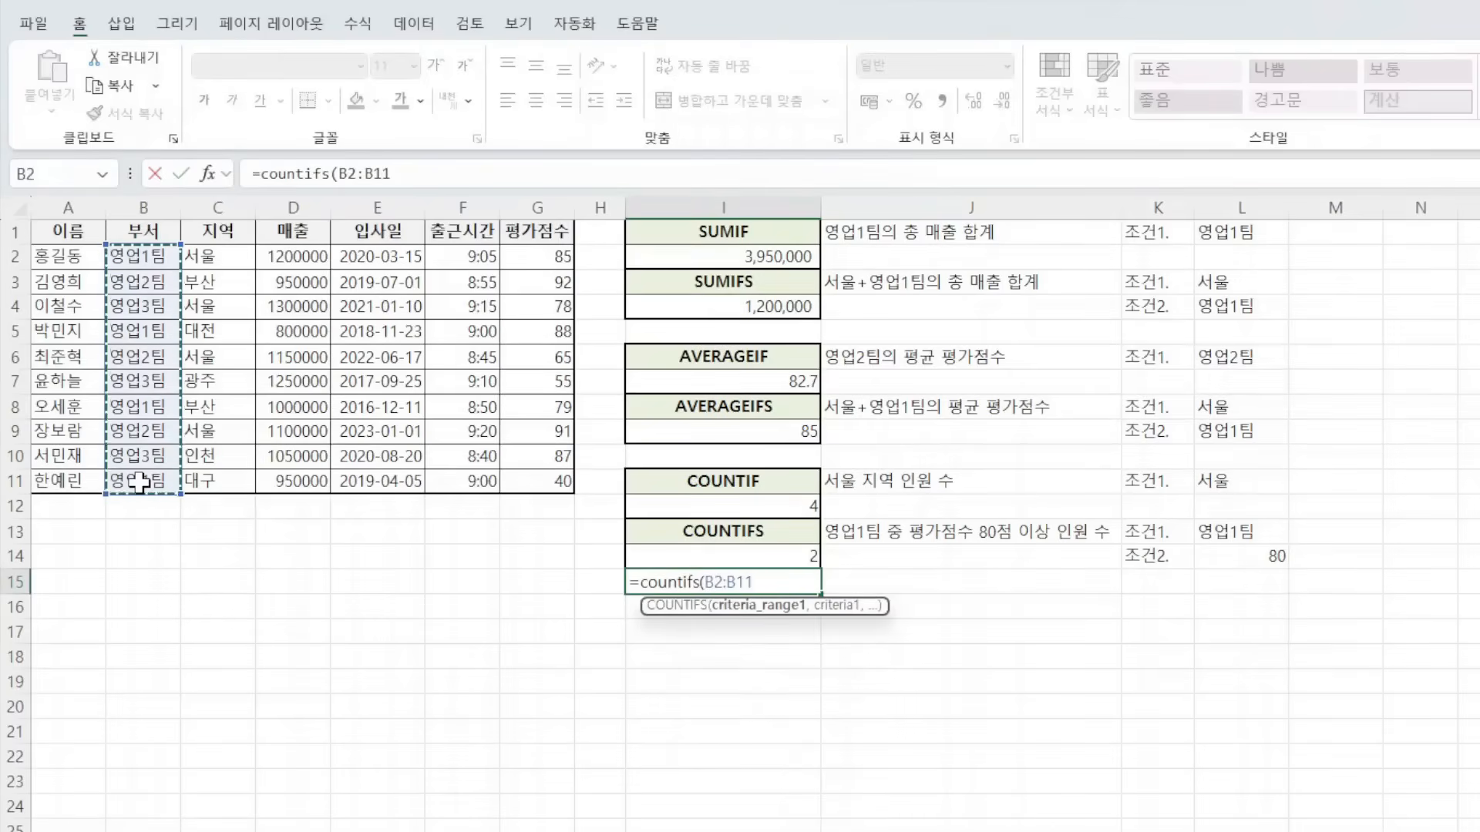
text(,)
click(1250, 537)
text(,)
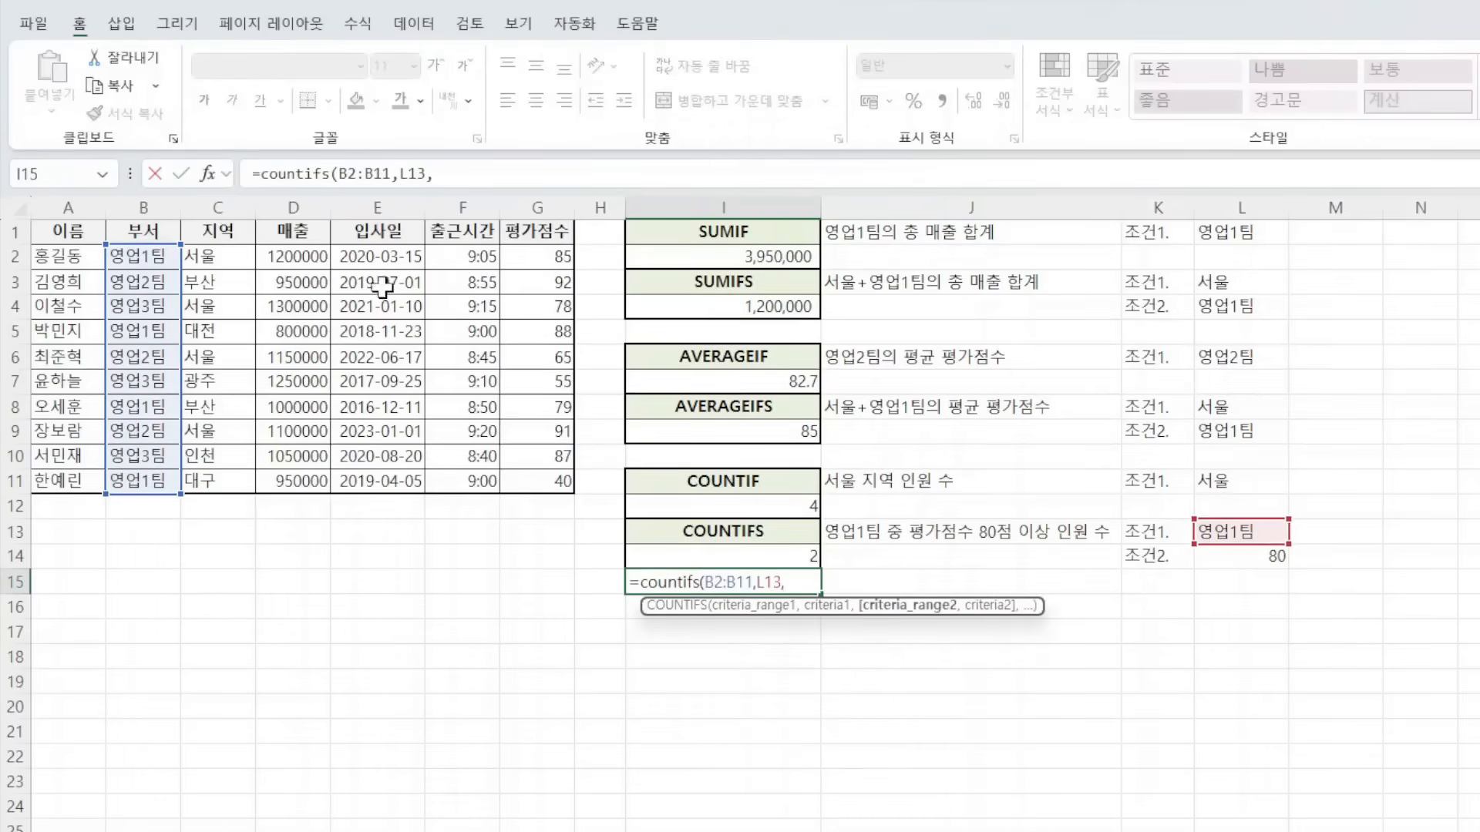
- Complete the I15 COUNTIFS formula with the evaluation score range G2:G11 and the criterion ">="&L14
drag(540, 258, 514, 479)
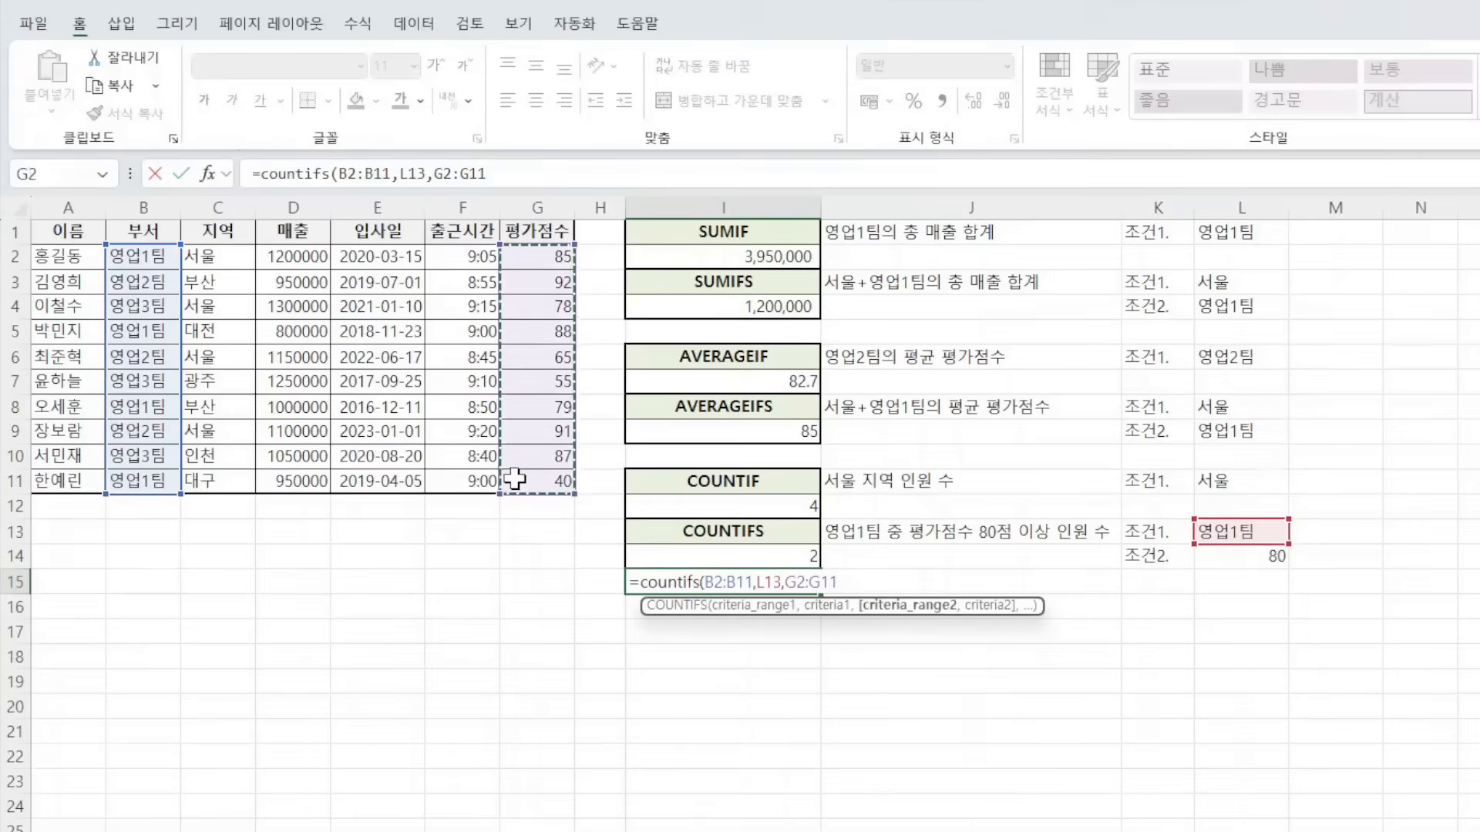
text(,">="&)
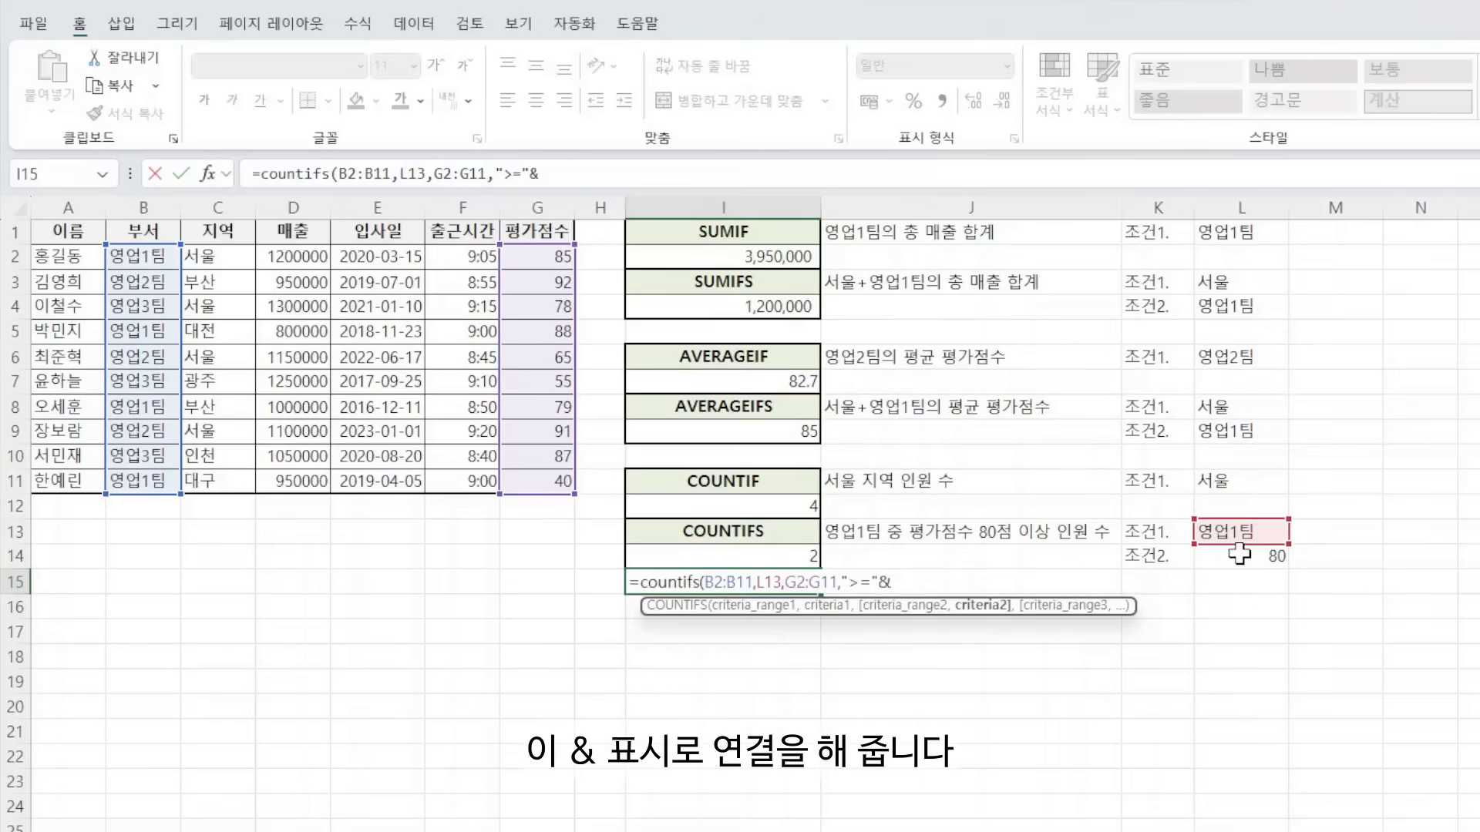
click(1245, 556)
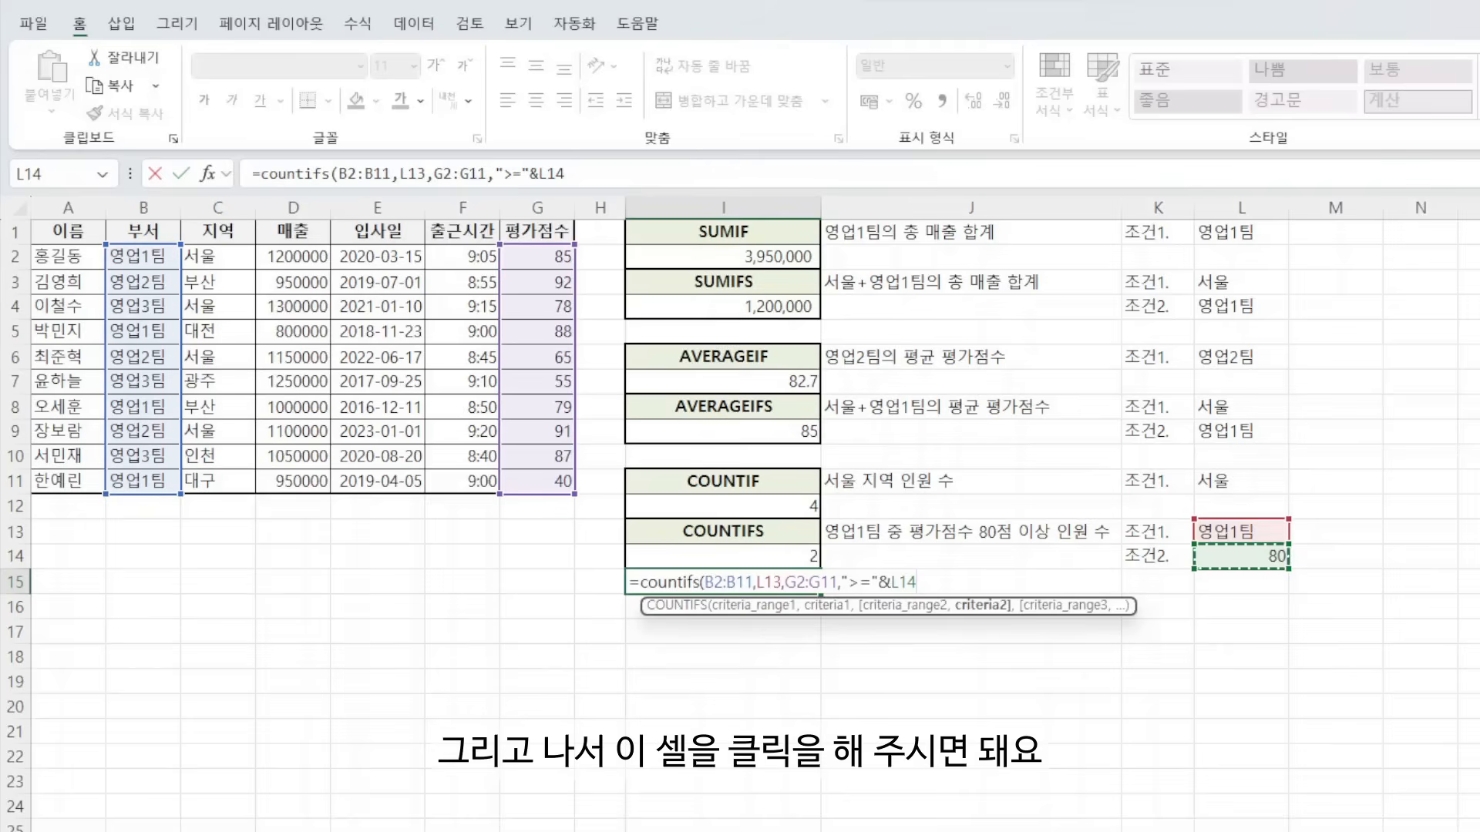
text())
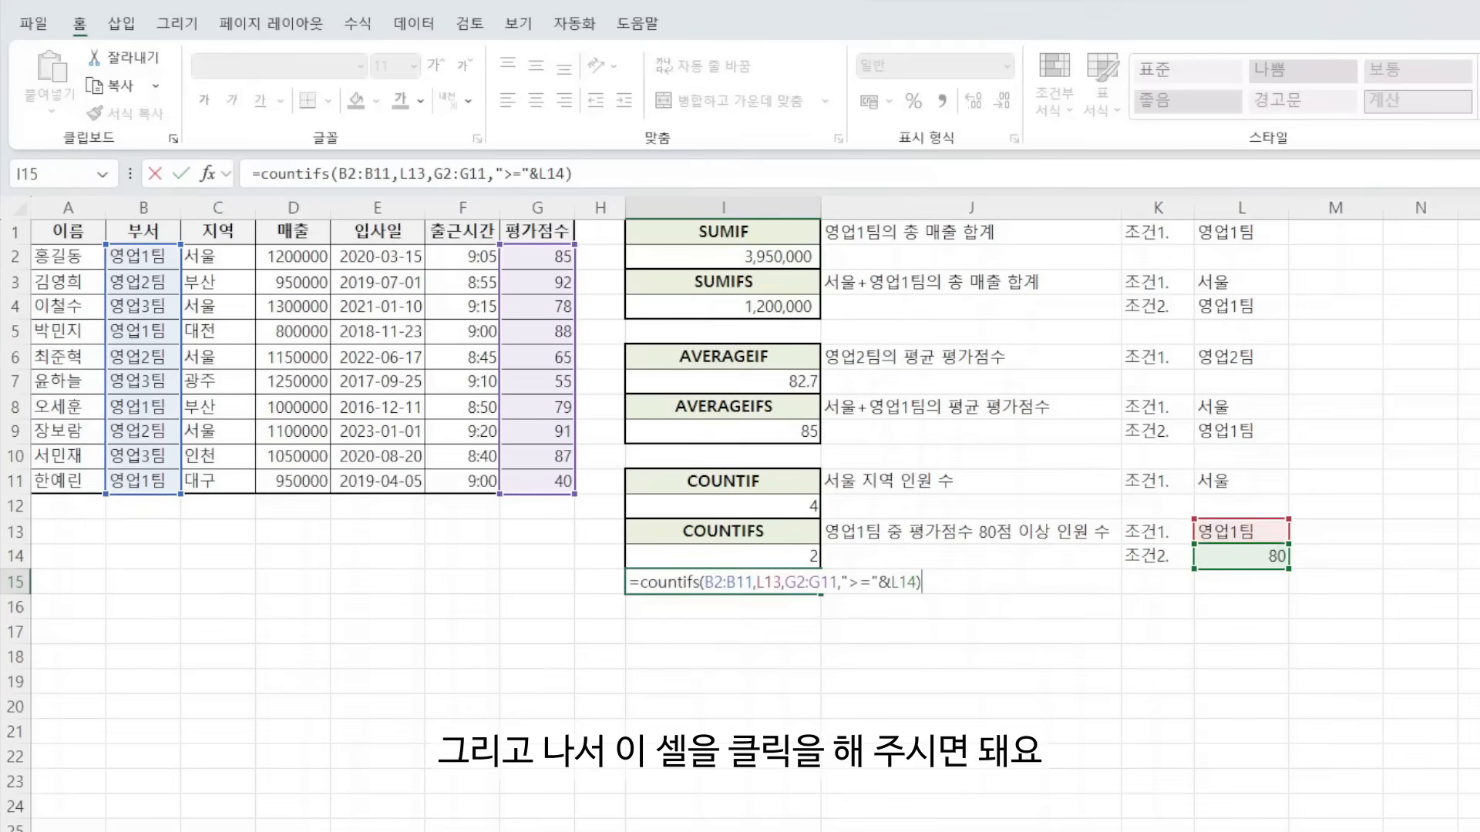
key(Return)
key(Up)
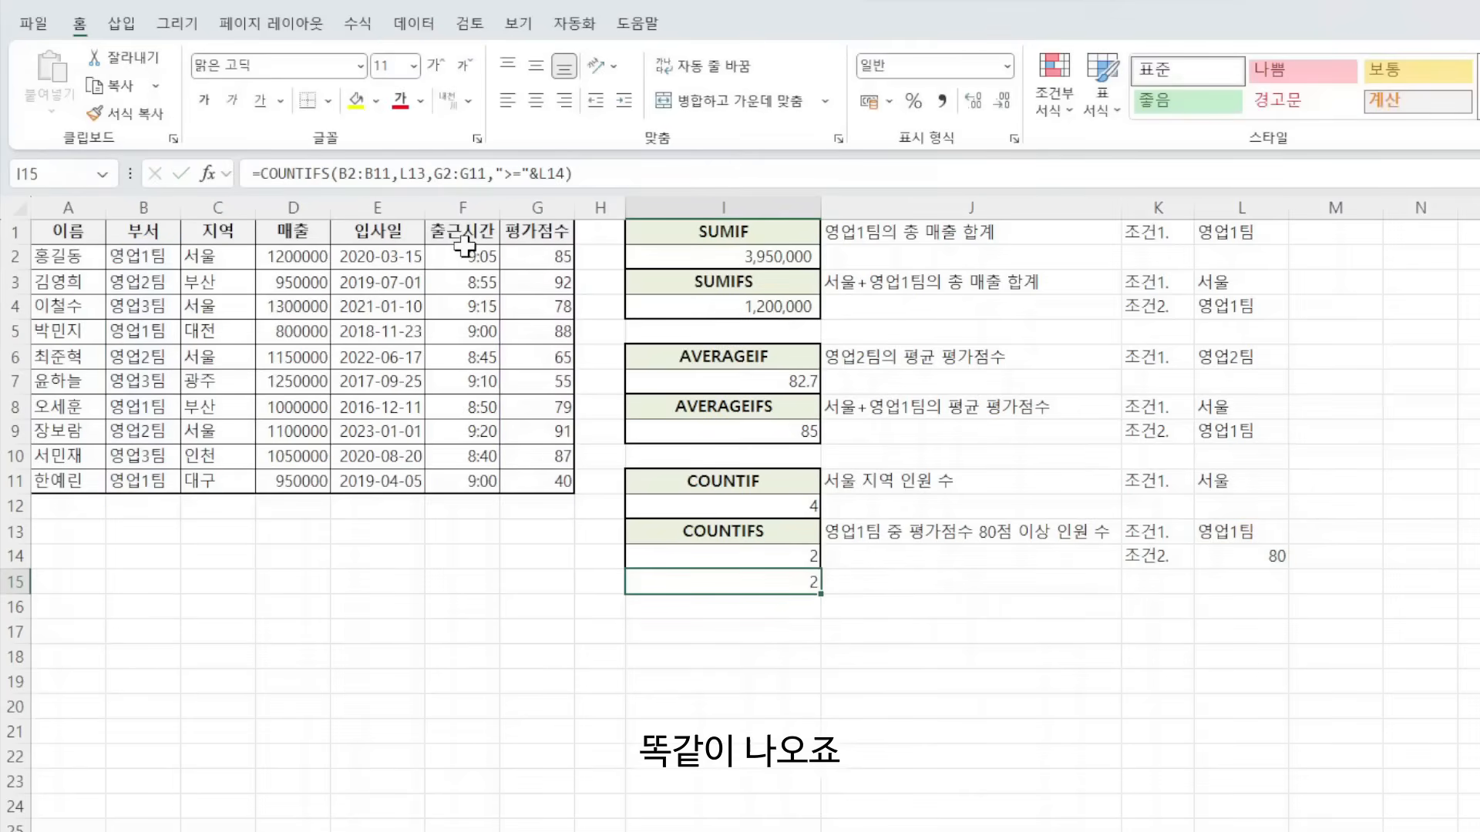
- Enter the description "영업2팀 중 출근시간 9시 이후인 사람의 수" in J17
click(771, 632)
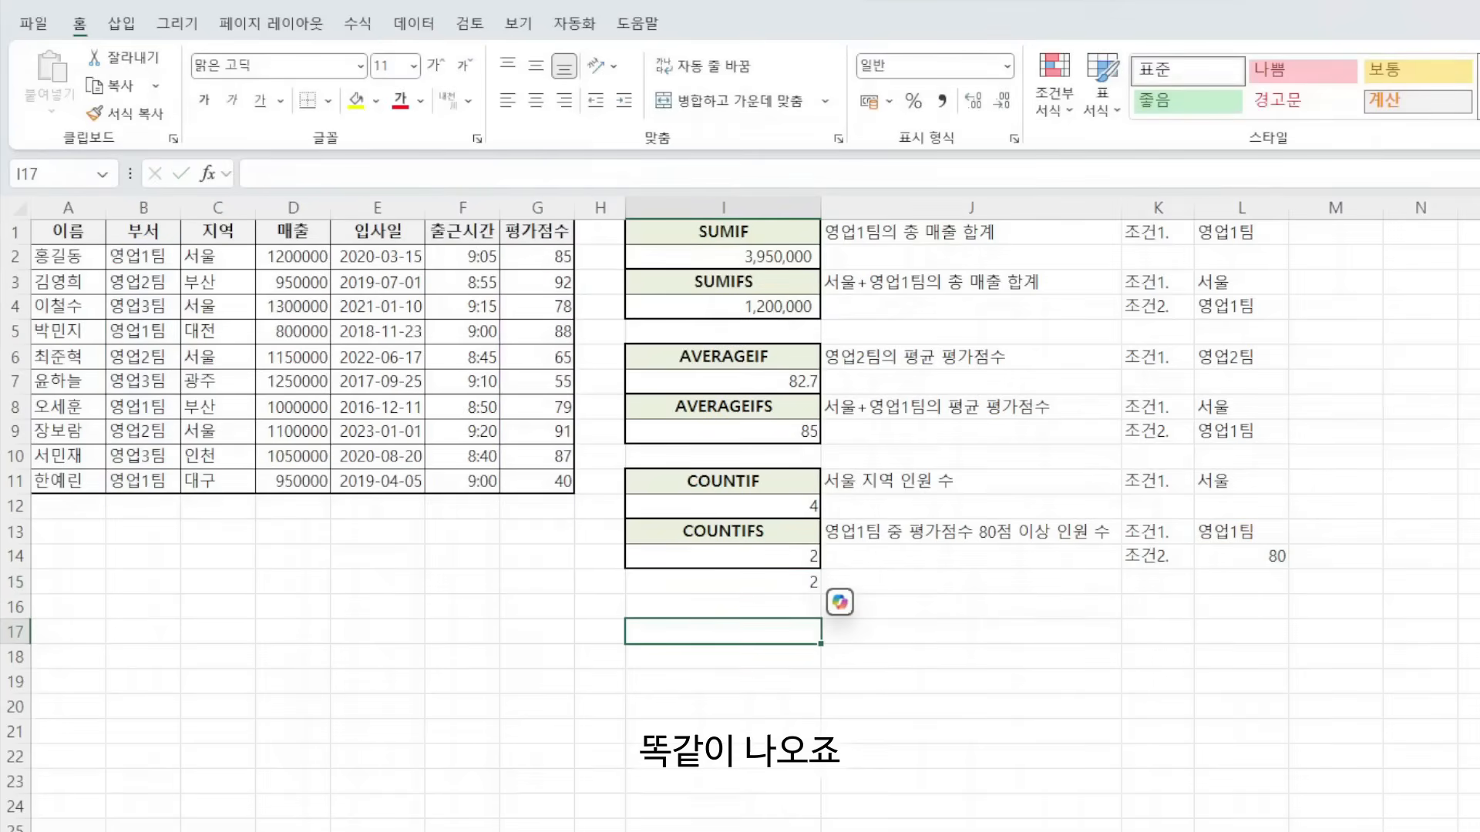
click(1037, 638)
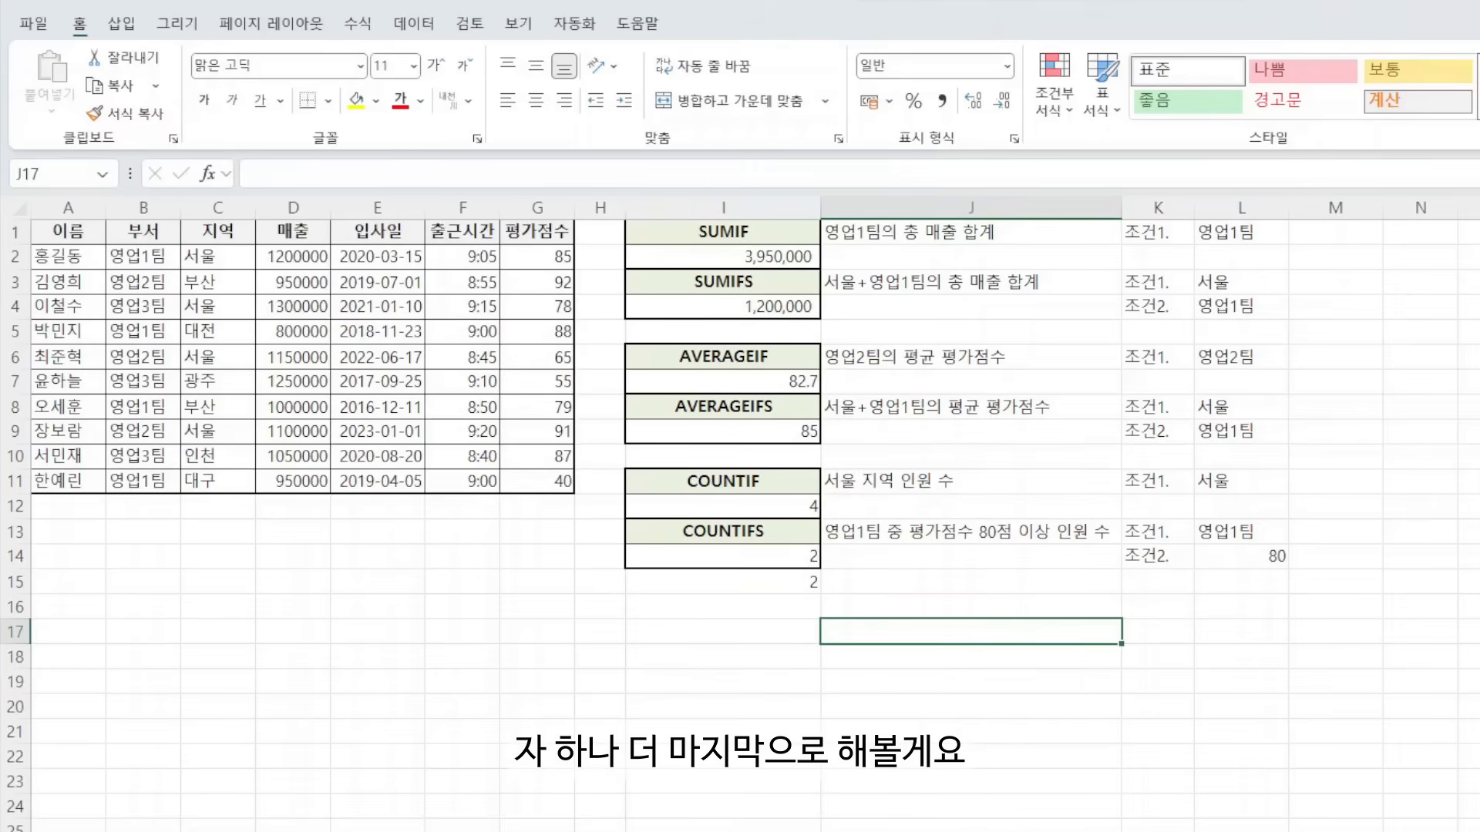
text(dud)
key(BackSpace)
key(BackSpace)
key(BackSpace)
key(Hangul)
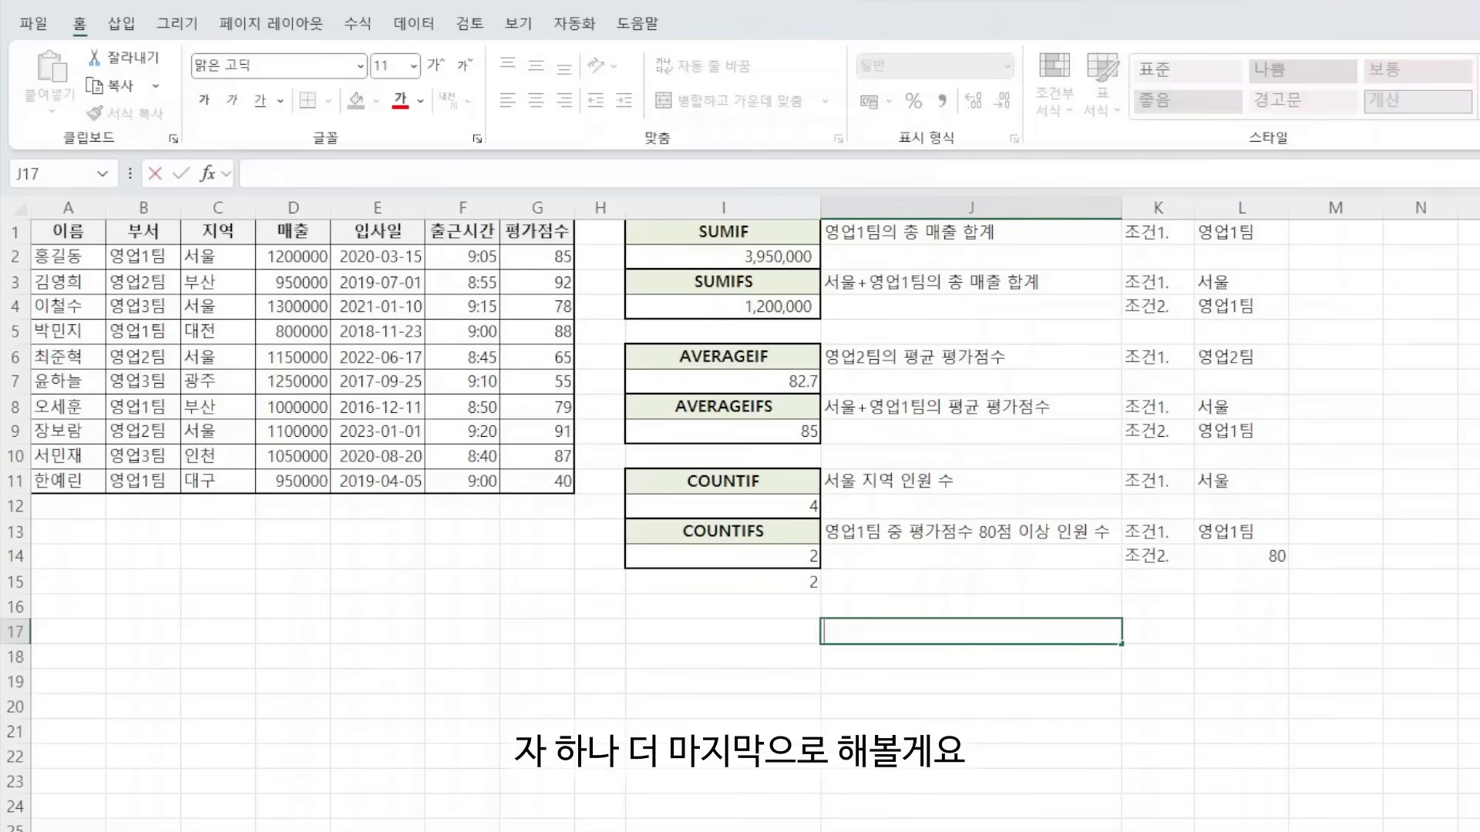
text(ㅇ영업2팀)
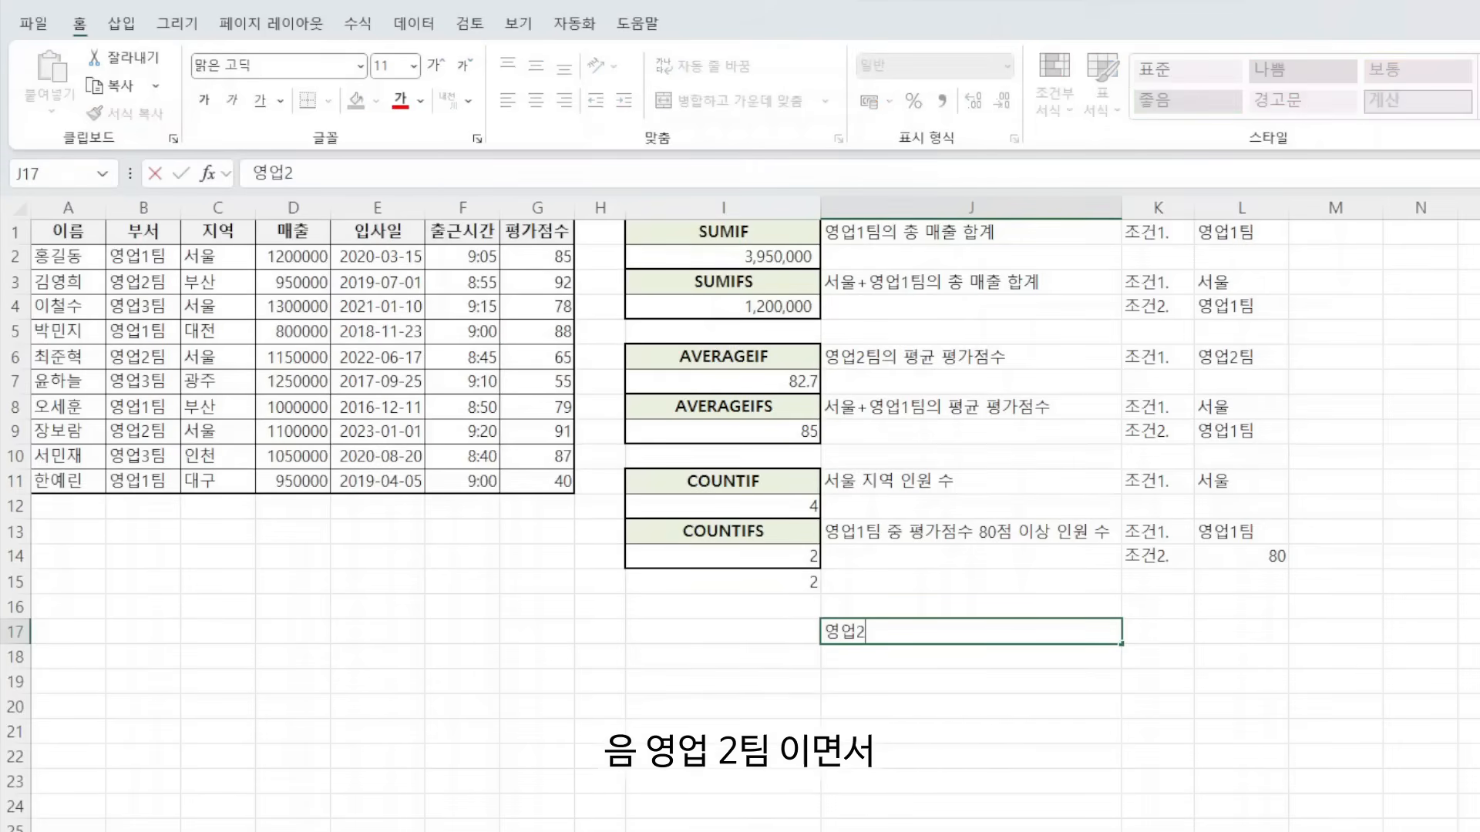
text( 중 출근시간)
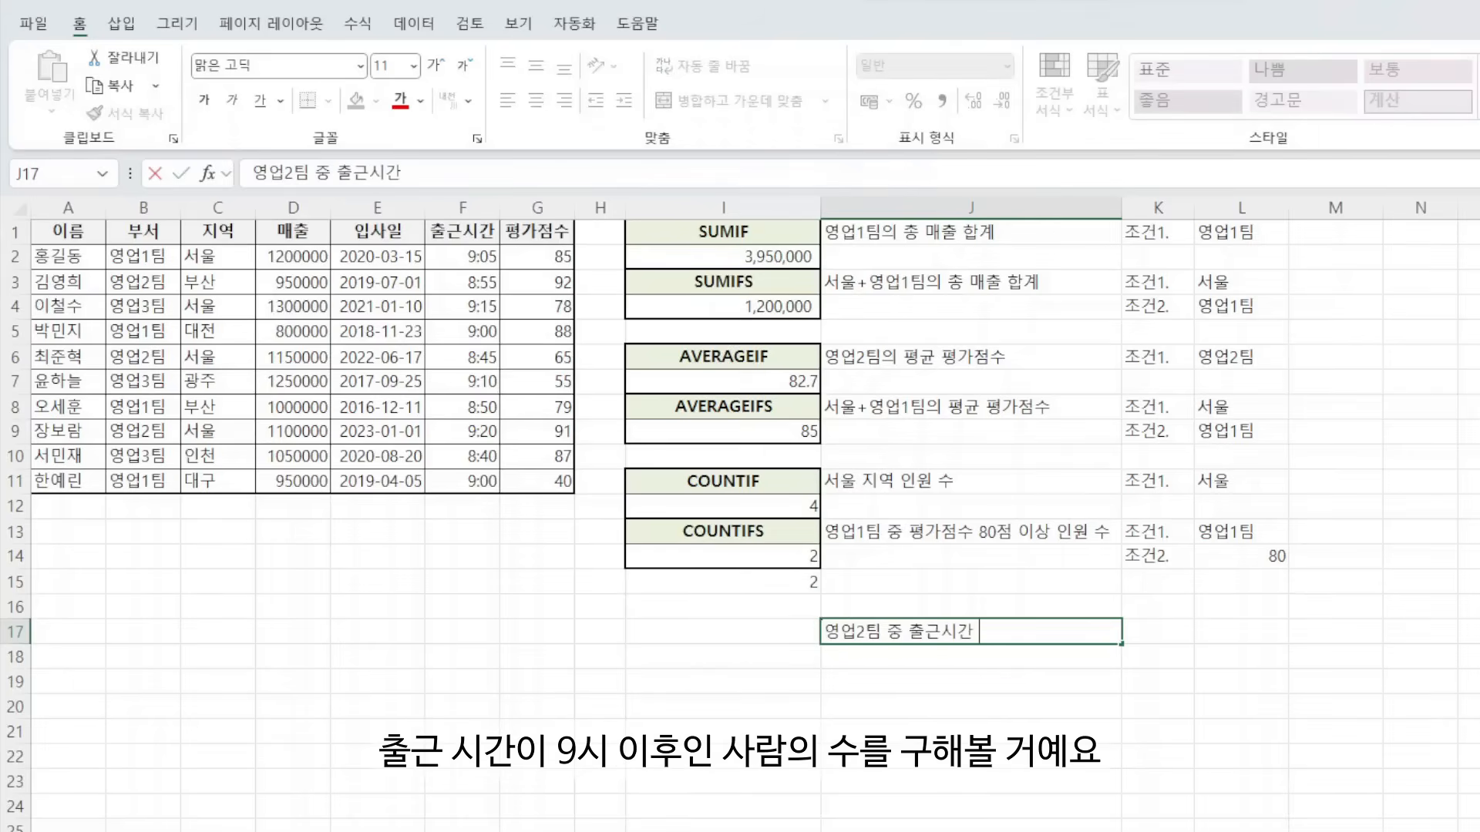
text( 9시 이후인 사람)
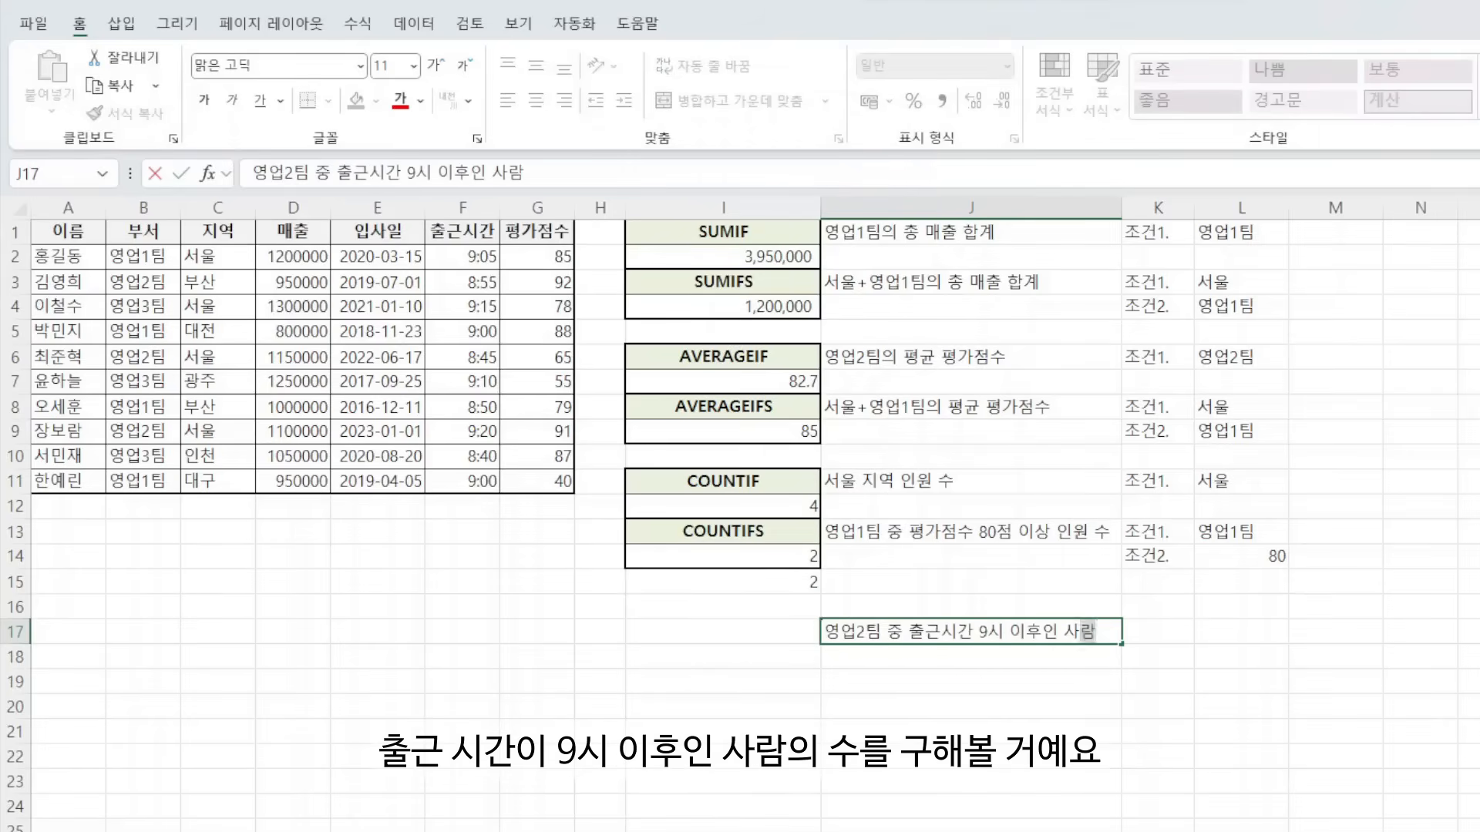
text(으 의 수)
key(Return)
- Widen column J to fit its description, and enter the label "조건1." in K17 with 영업2팀 in L17
click(747, 628)
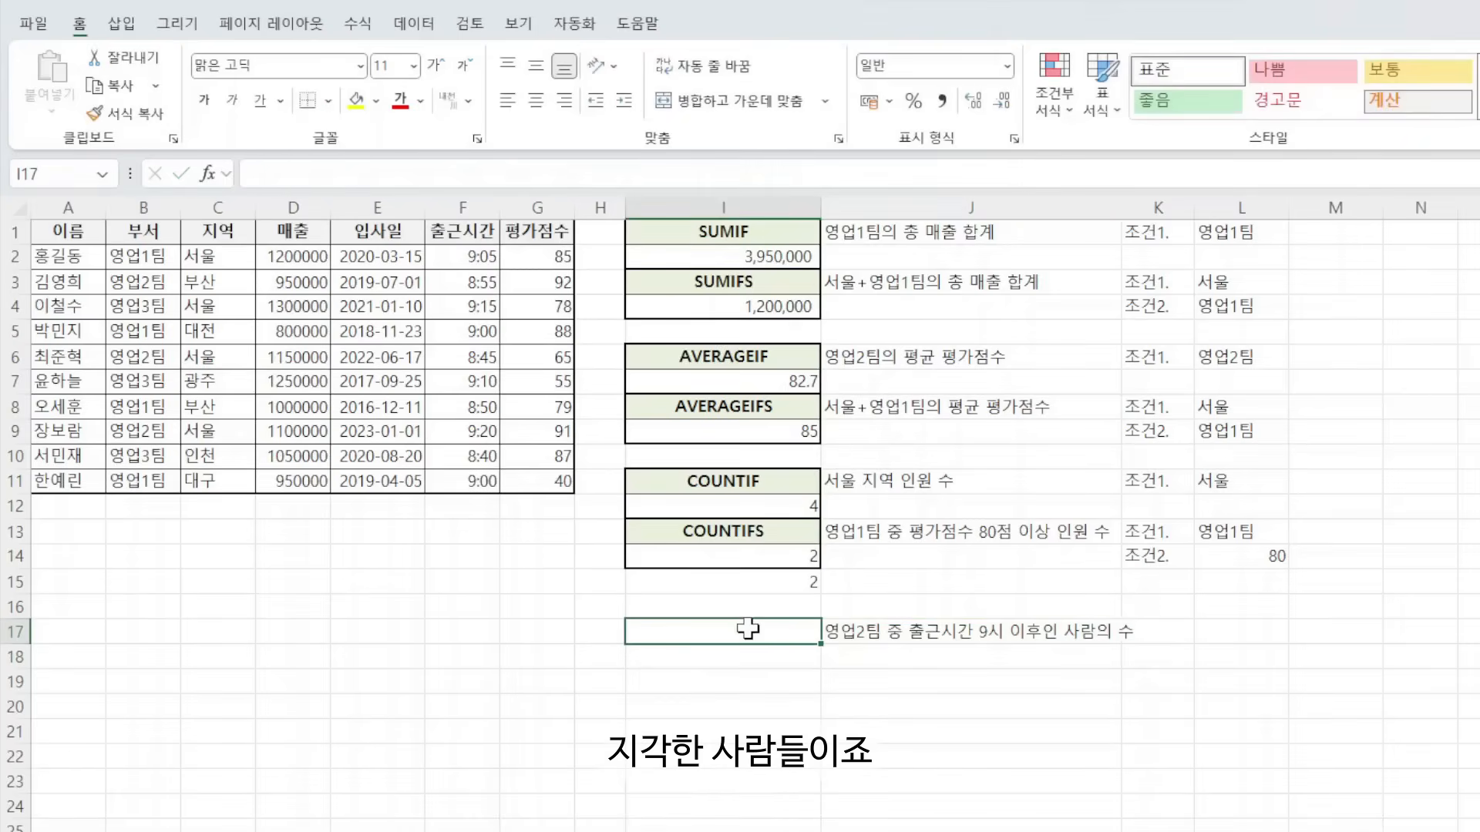
click(1181, 629)
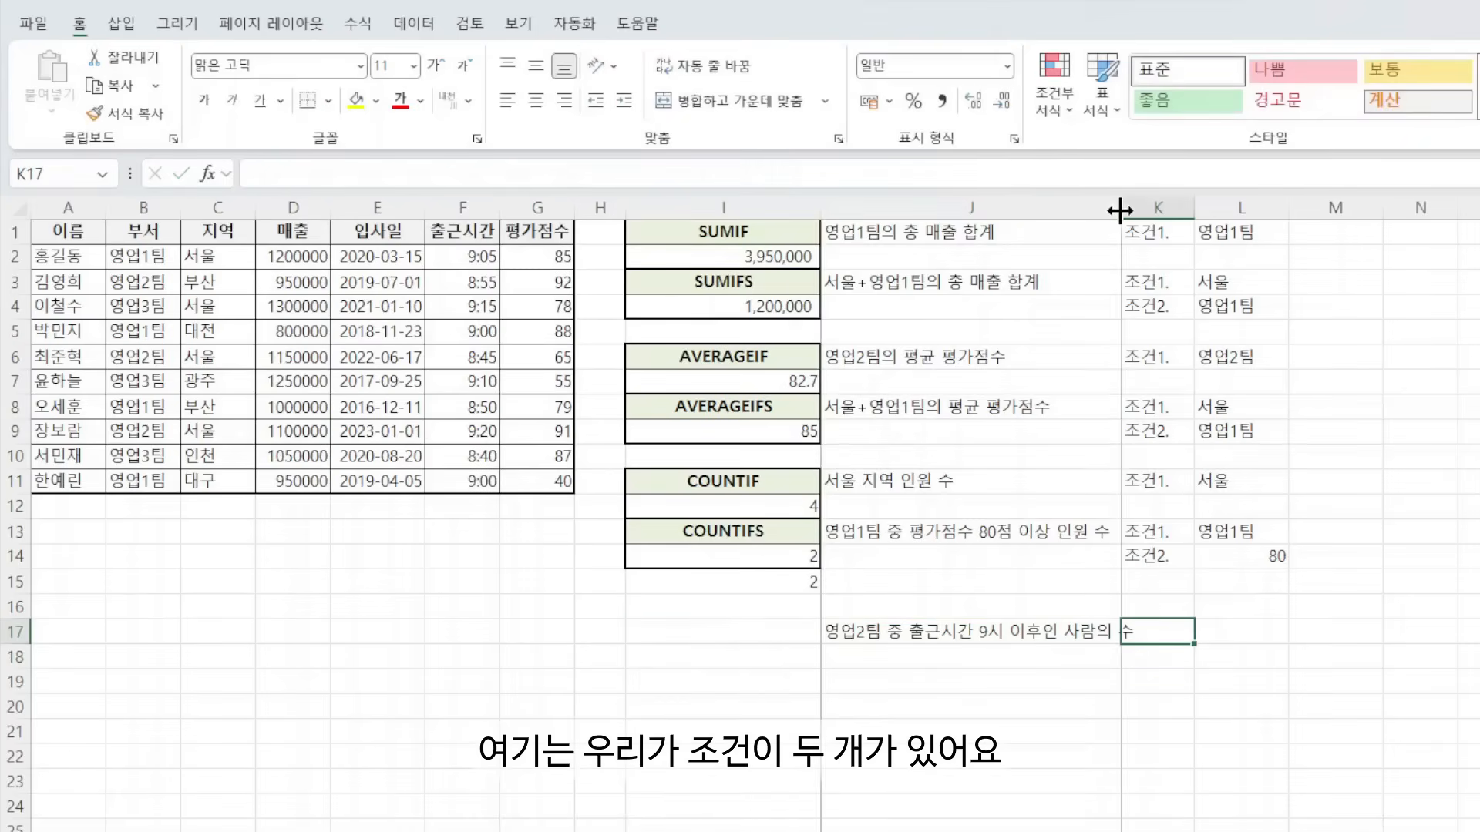
drag(1123, 207, 1180, 216)
text(조)
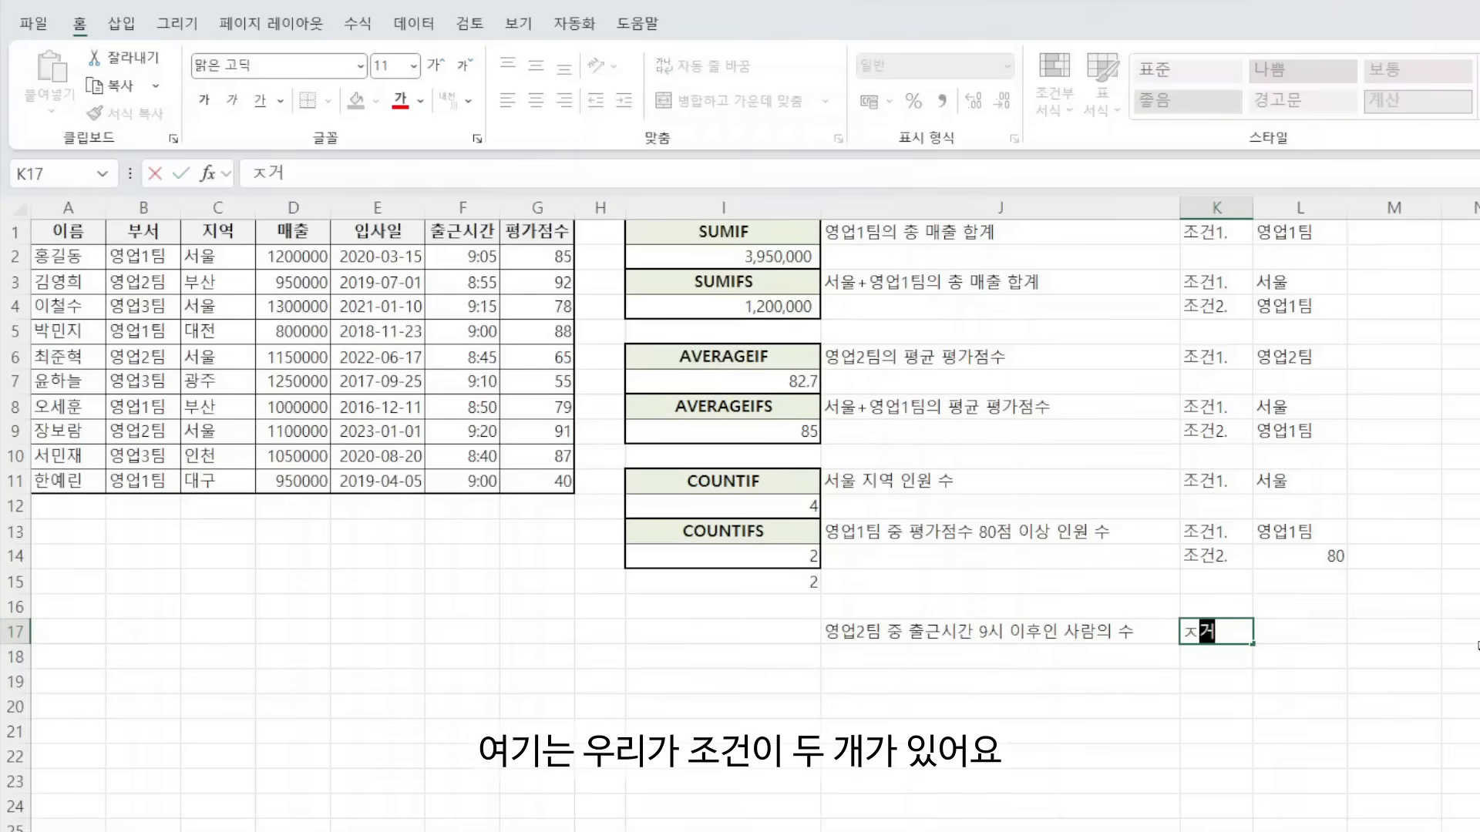
text(건1.)
key(Tab)
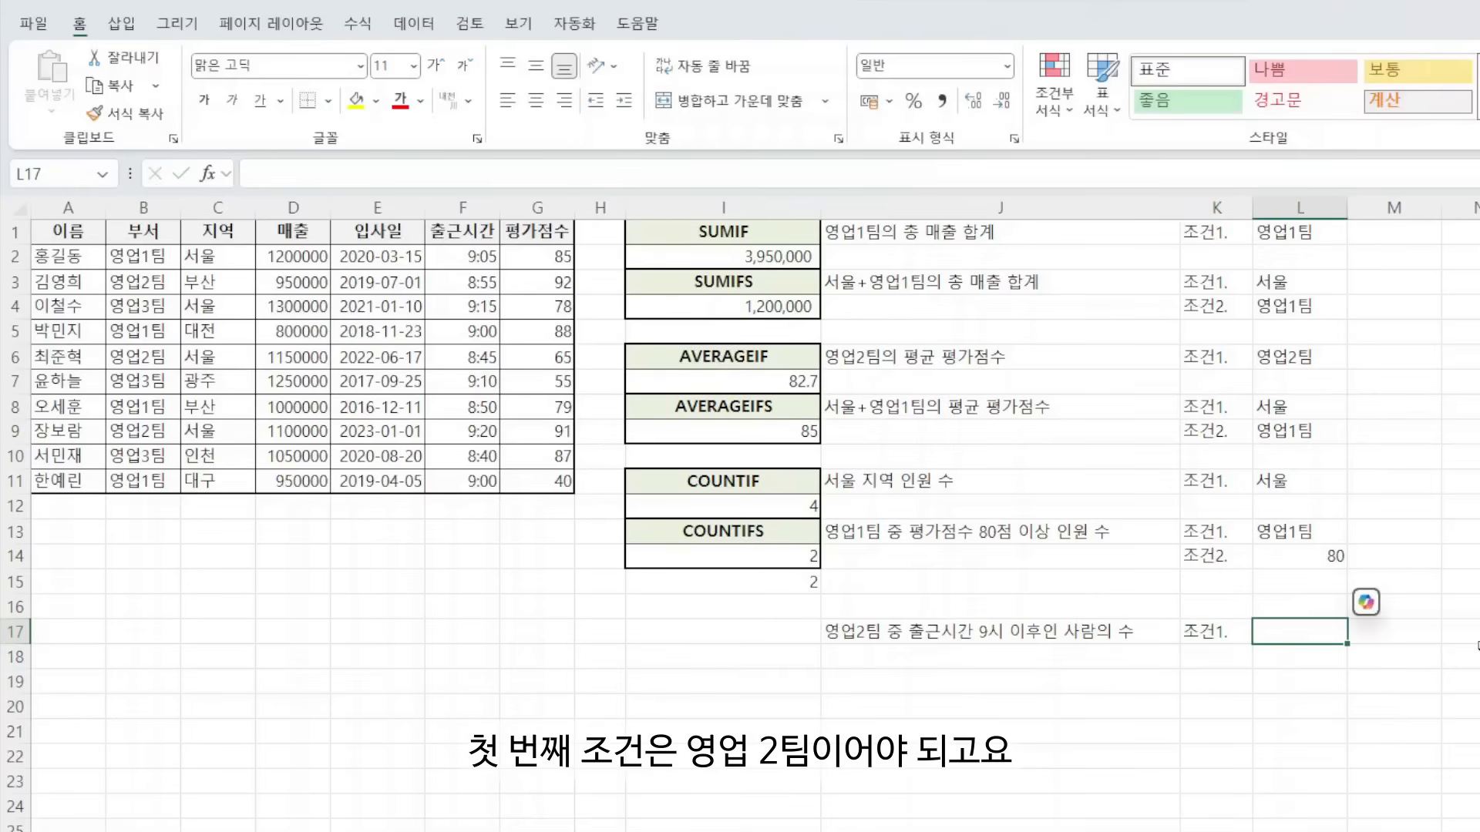
text(영업2)
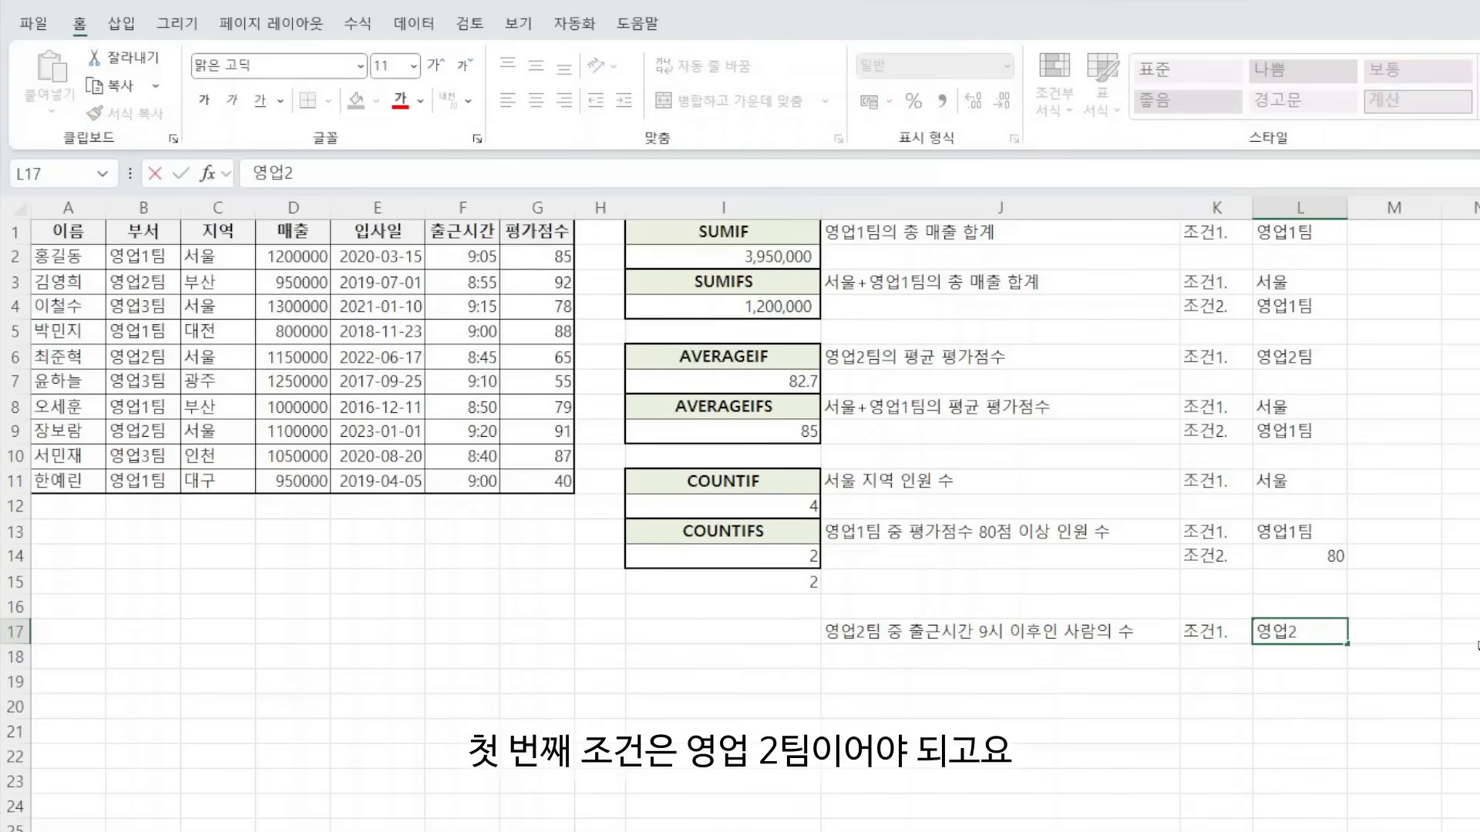
text(팀)
key(Return)
- Add the second condition below, with the label "조건2." in K18 and the time 9:00 in L18
text(조)
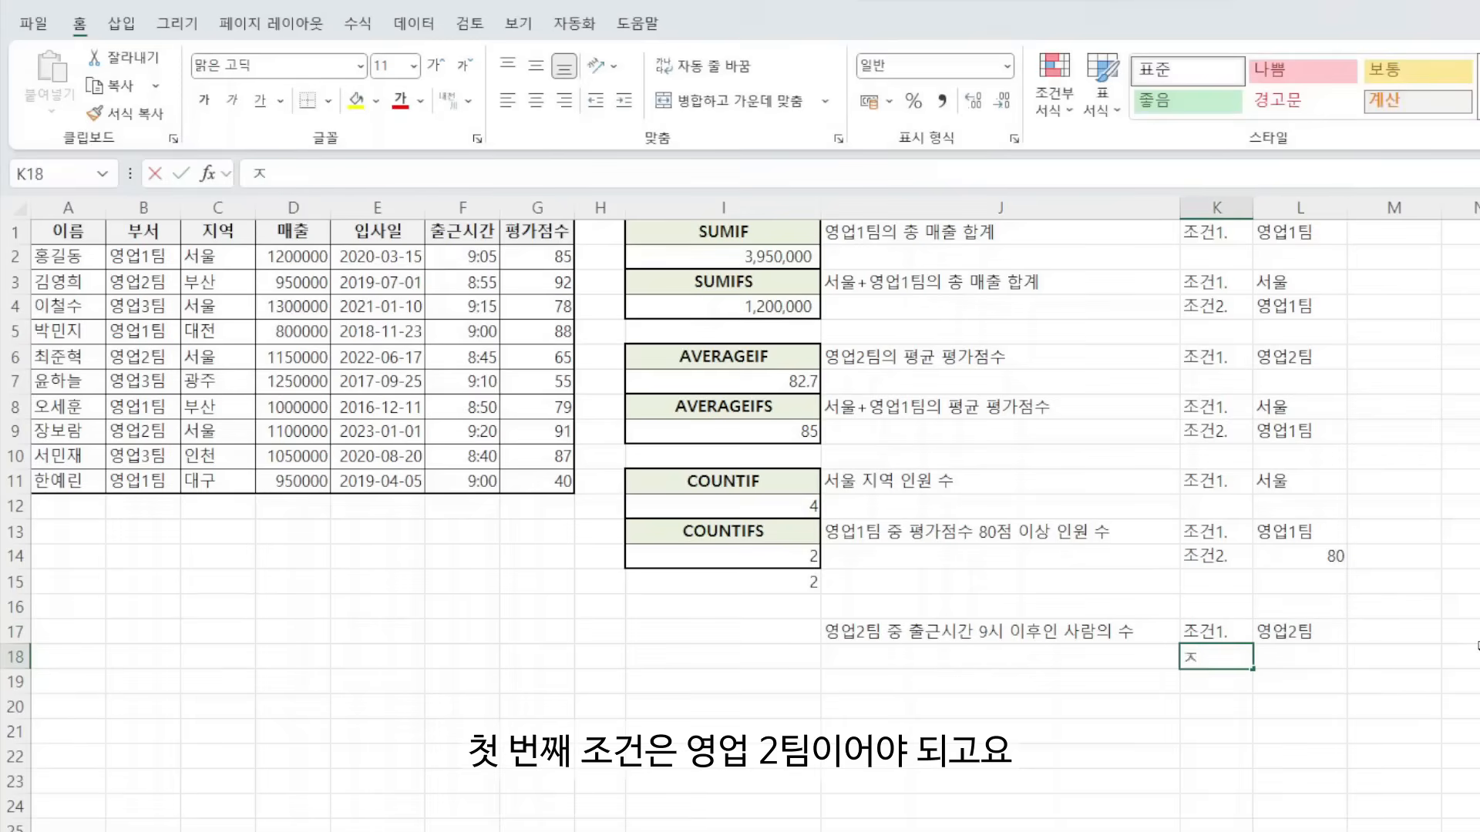
text(건2.)
key(Tab)
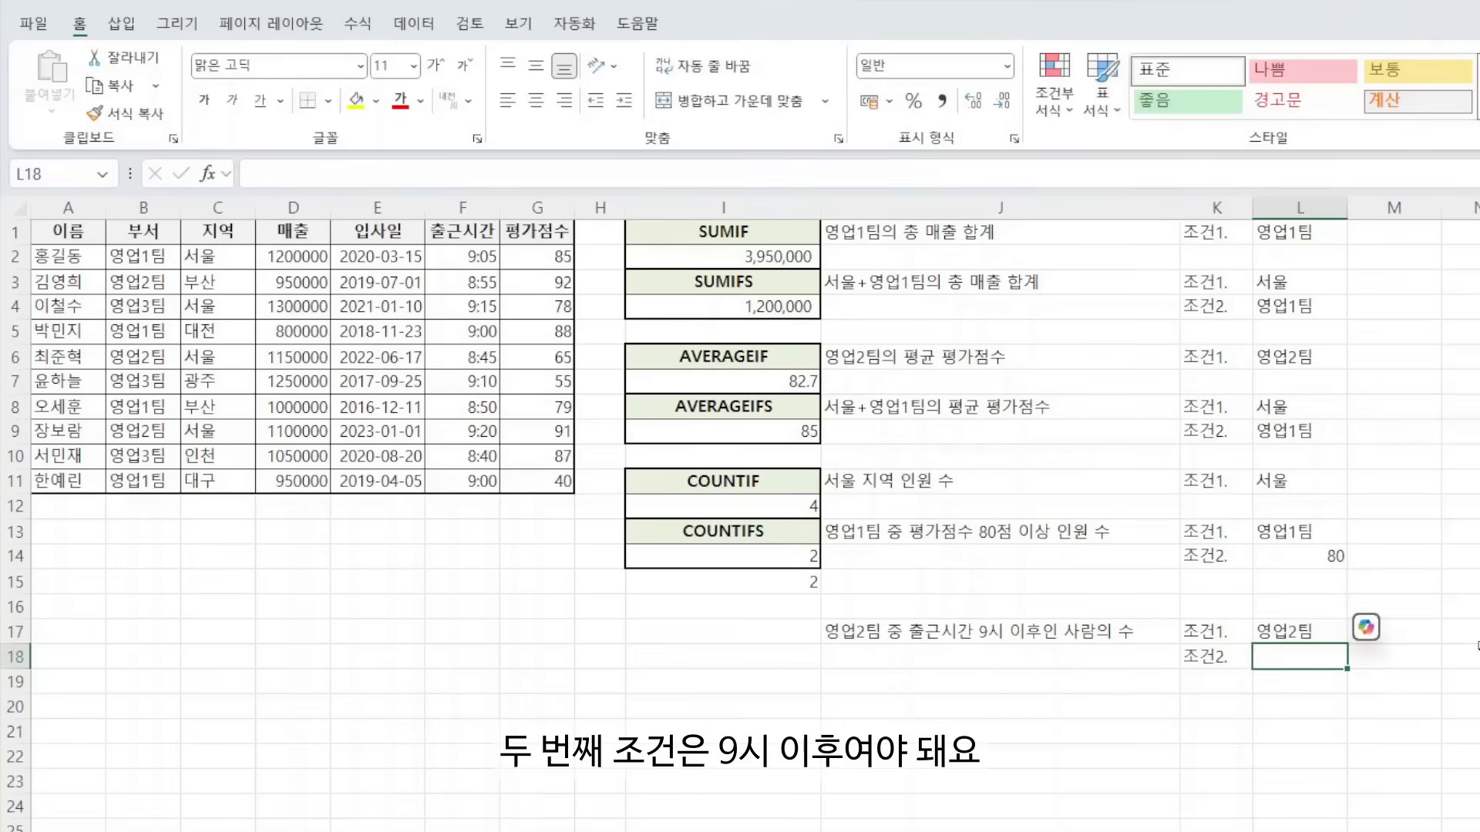
text(9:00)
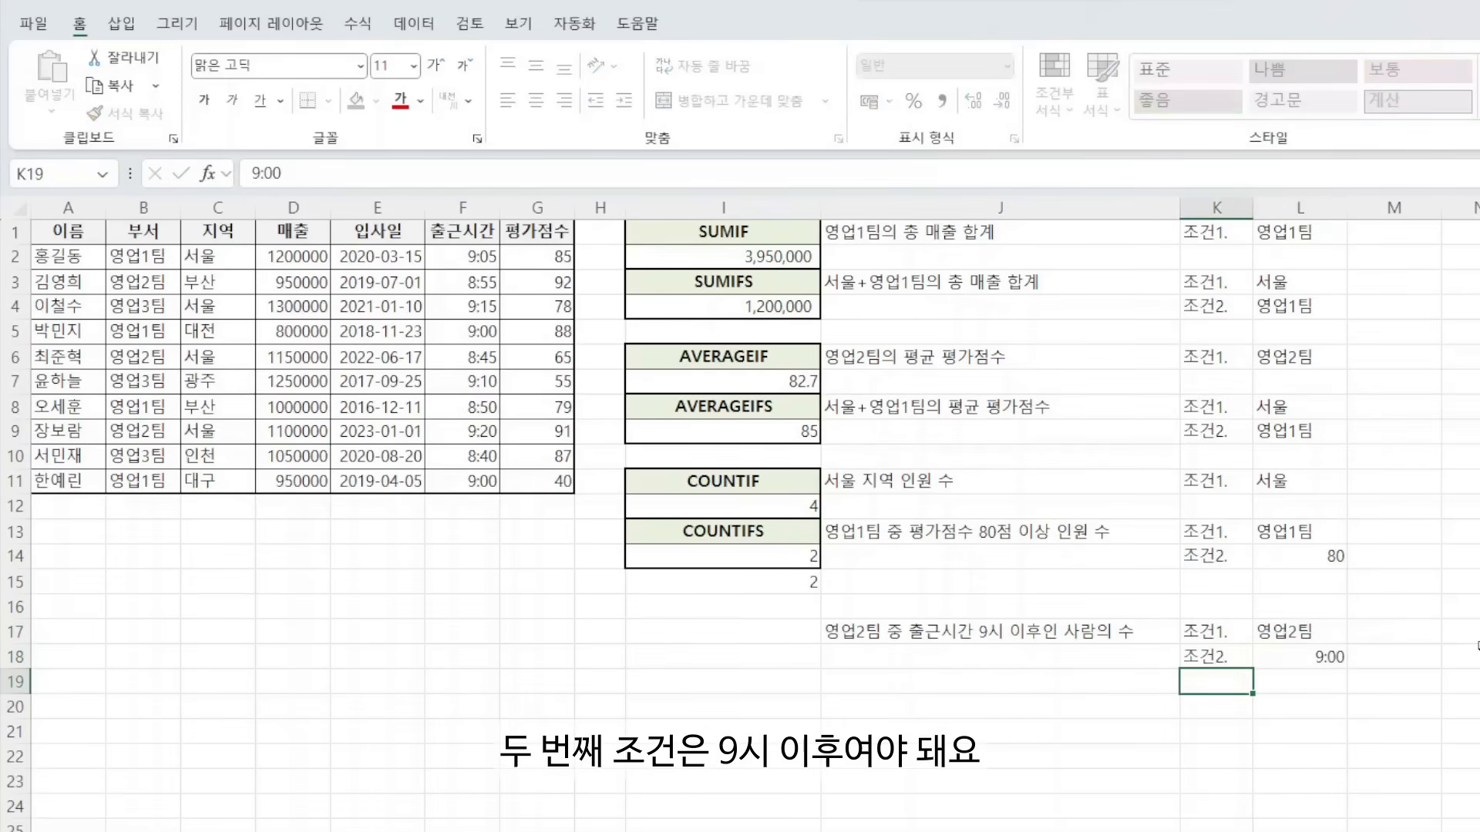
key(Return)
- Start a COUNTIFS formula in I17 with the department range B2:B11 and cell L17 as the first criterion
click(950, 663)
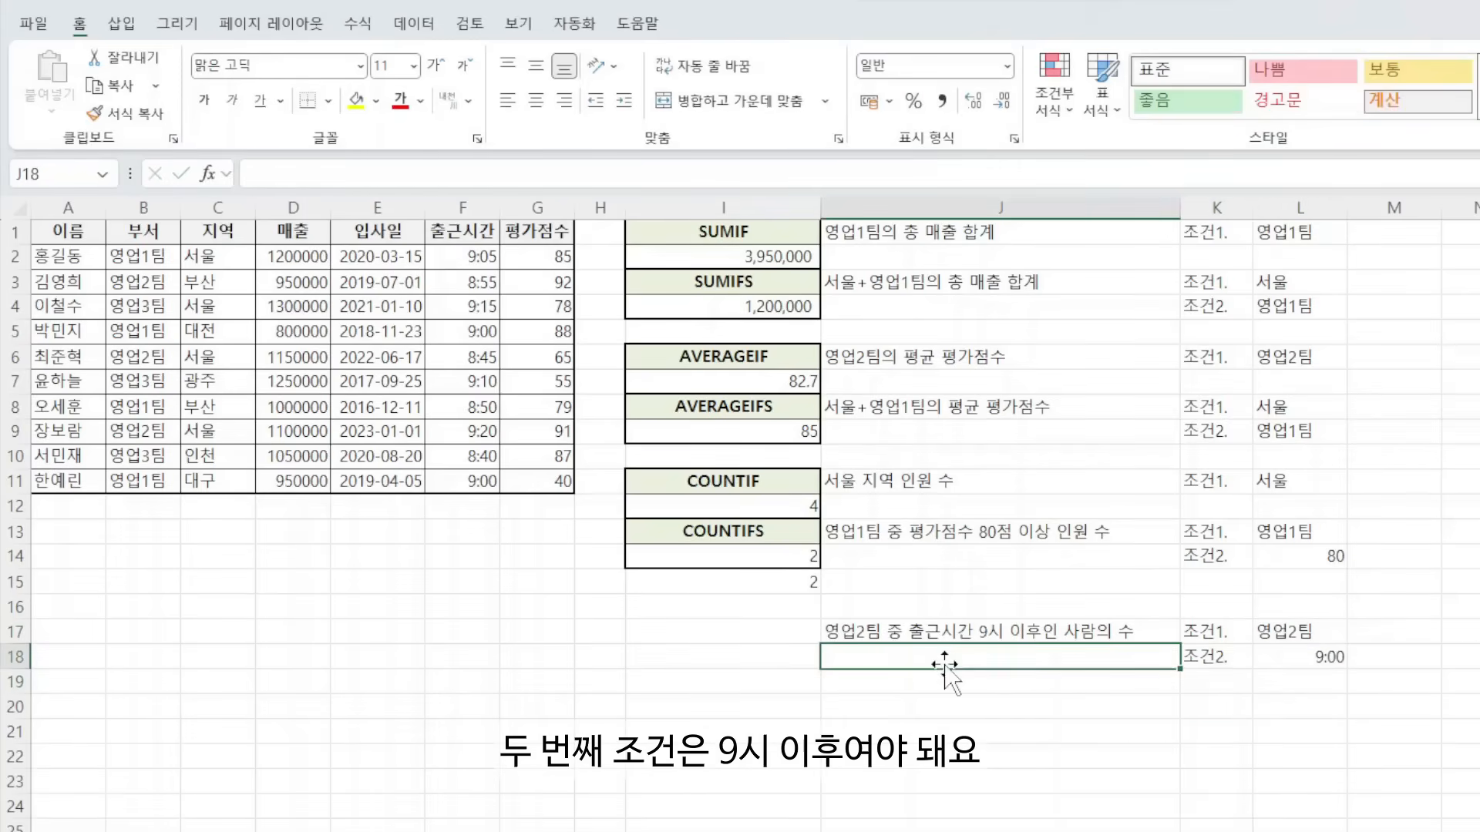
click(780, 655)
click(757, 628)
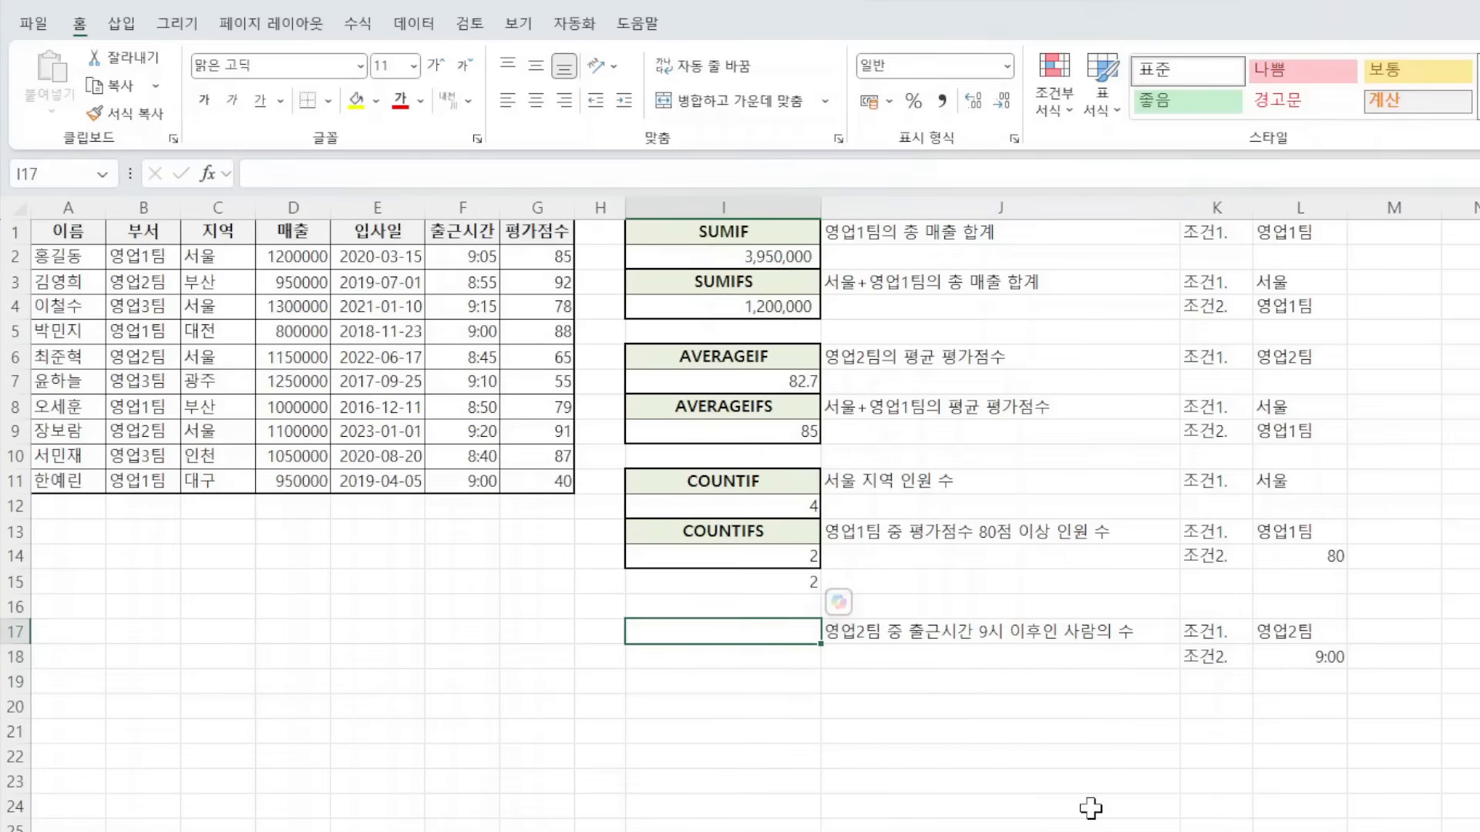
text(=countifs()
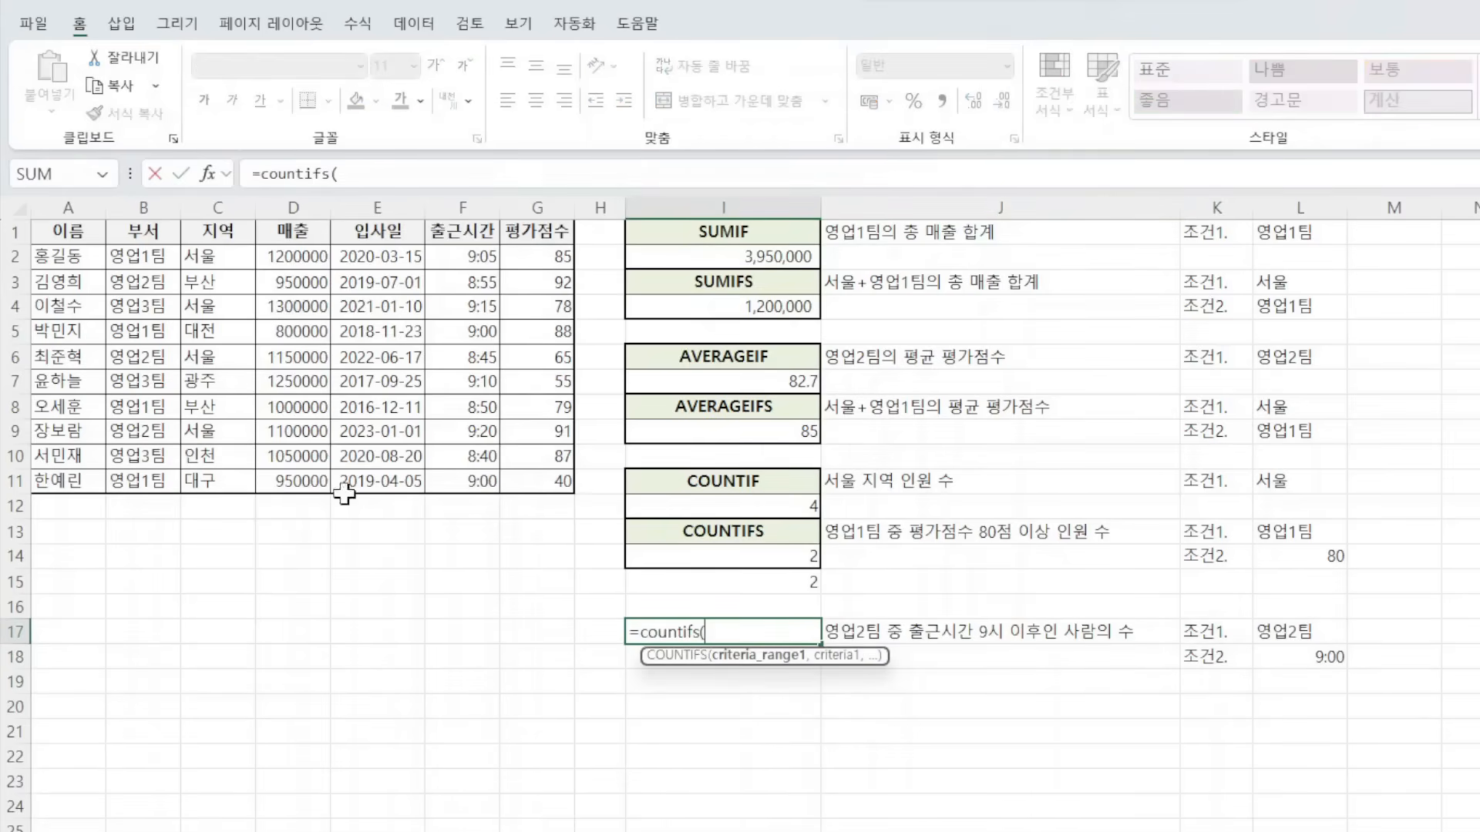
drag(151, 256, 154, 478)
text(,)
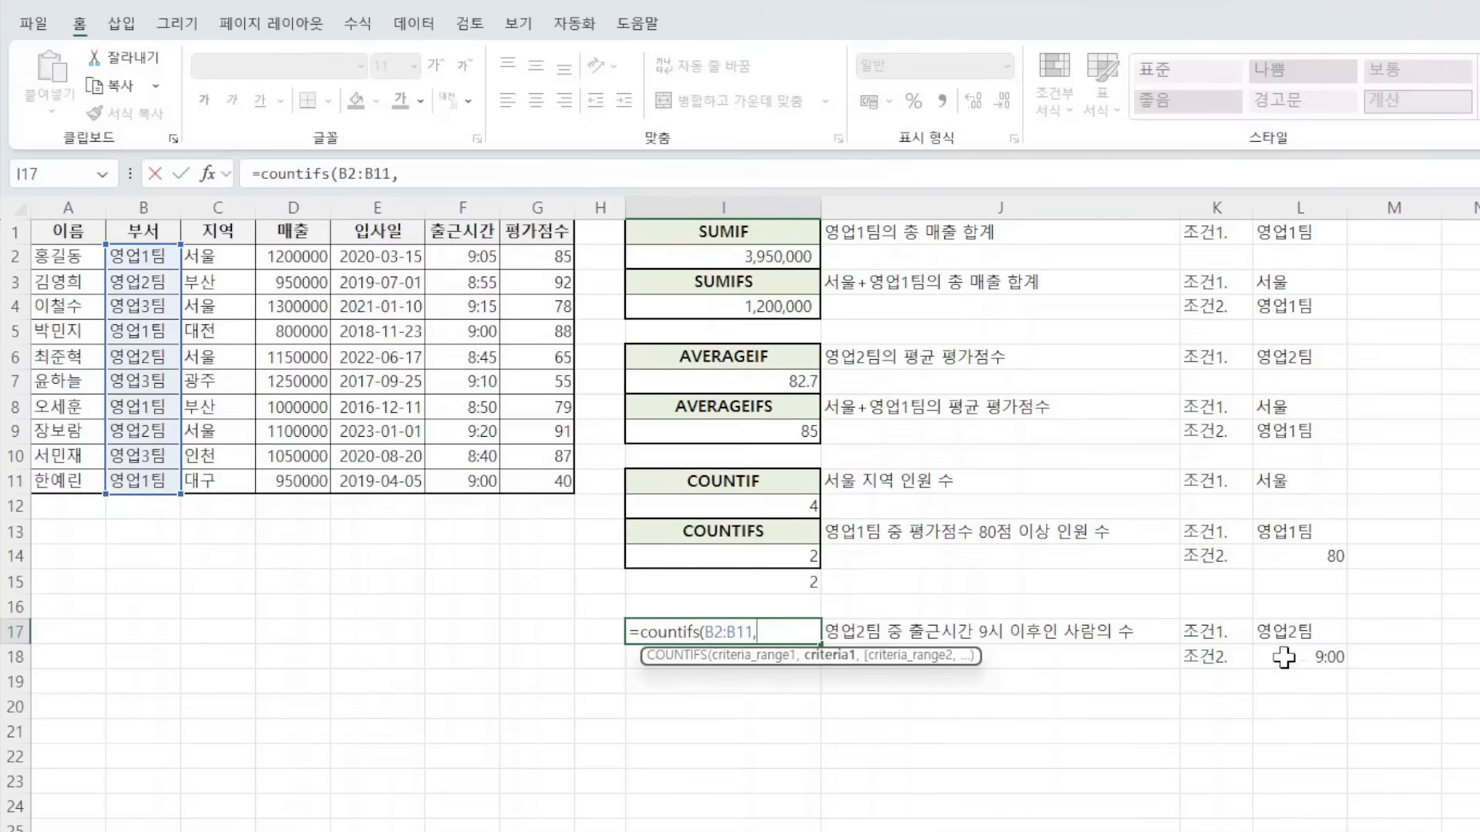
click(1303, 631)
text(,)
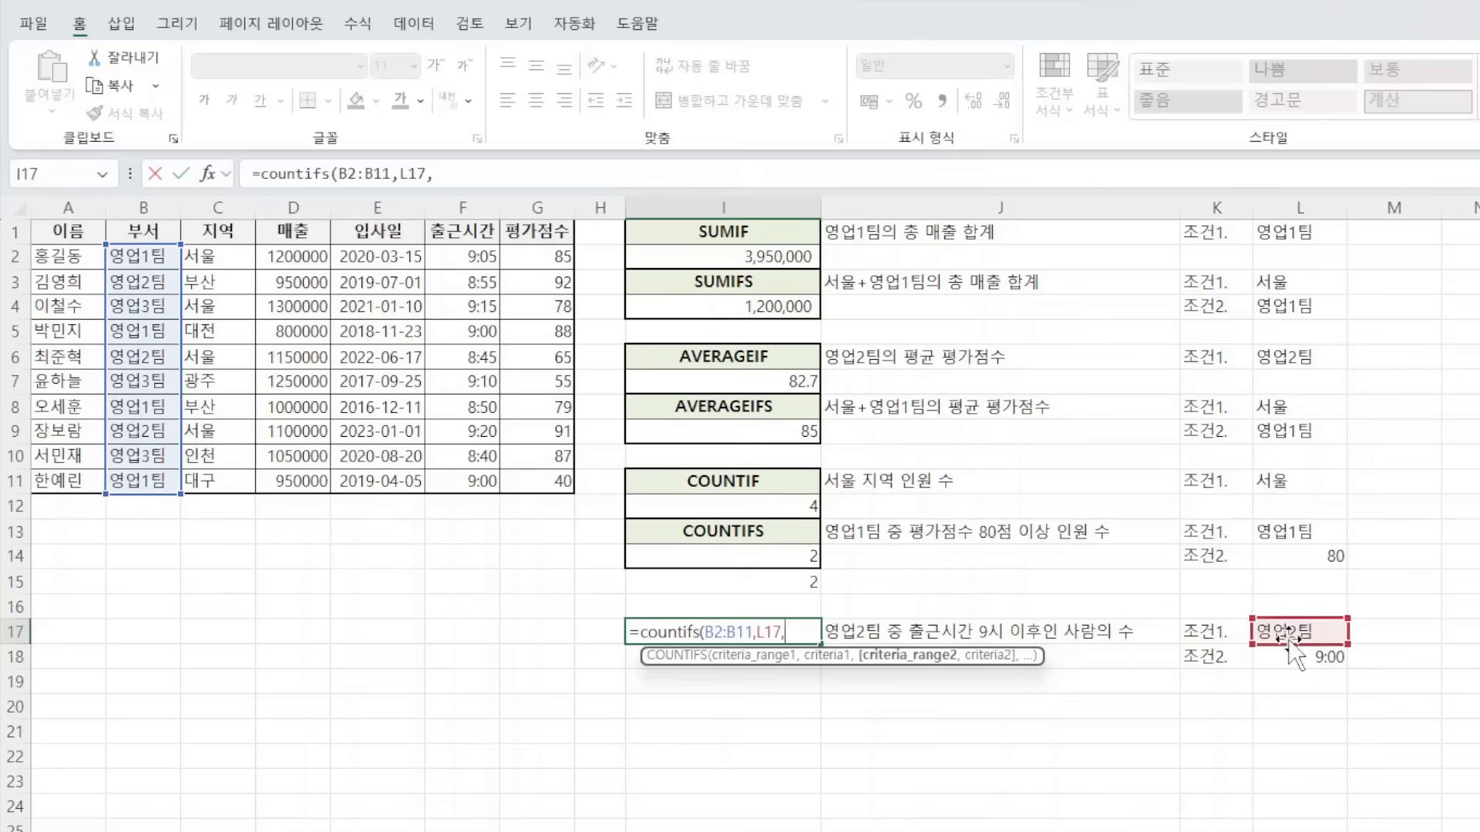
- Complete the I17 COUNTIFS formula with the arrival time range F2:F11 and the criterion ">"&L18, and check it against the employee in row 9
drag(474, 257, 483, 497)
text(,">)
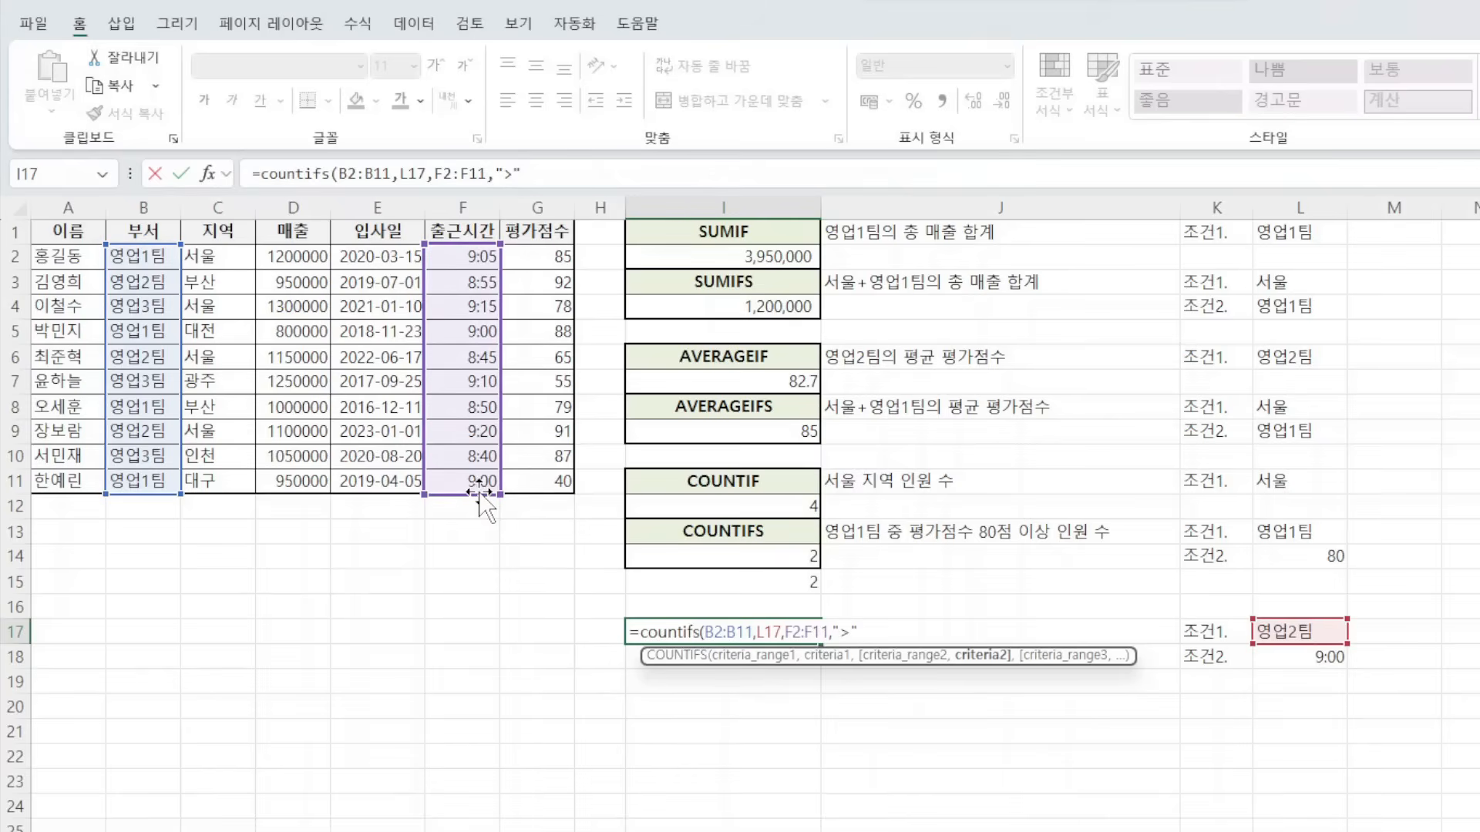
text("&)
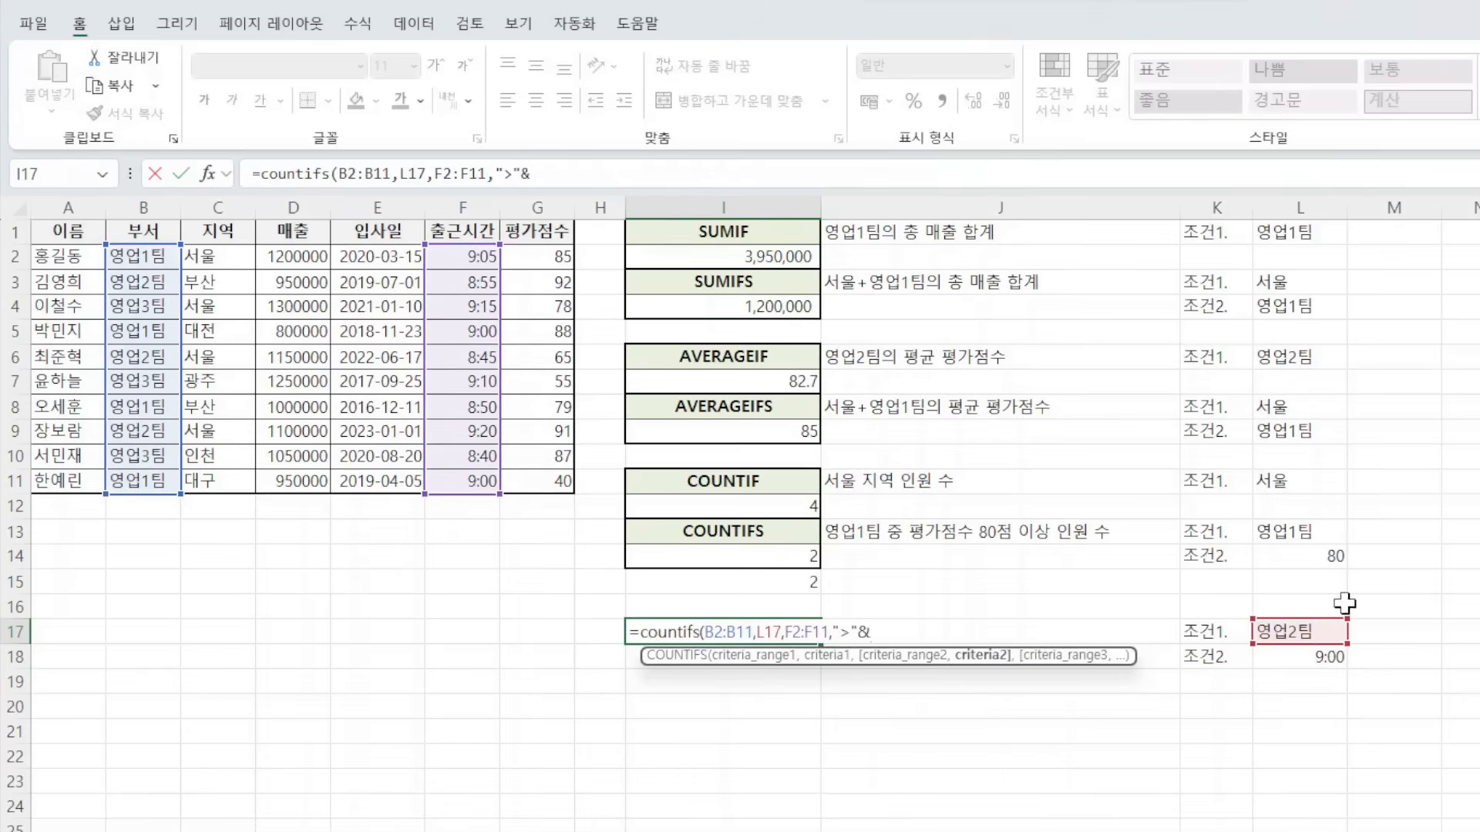
click(1303, 662)
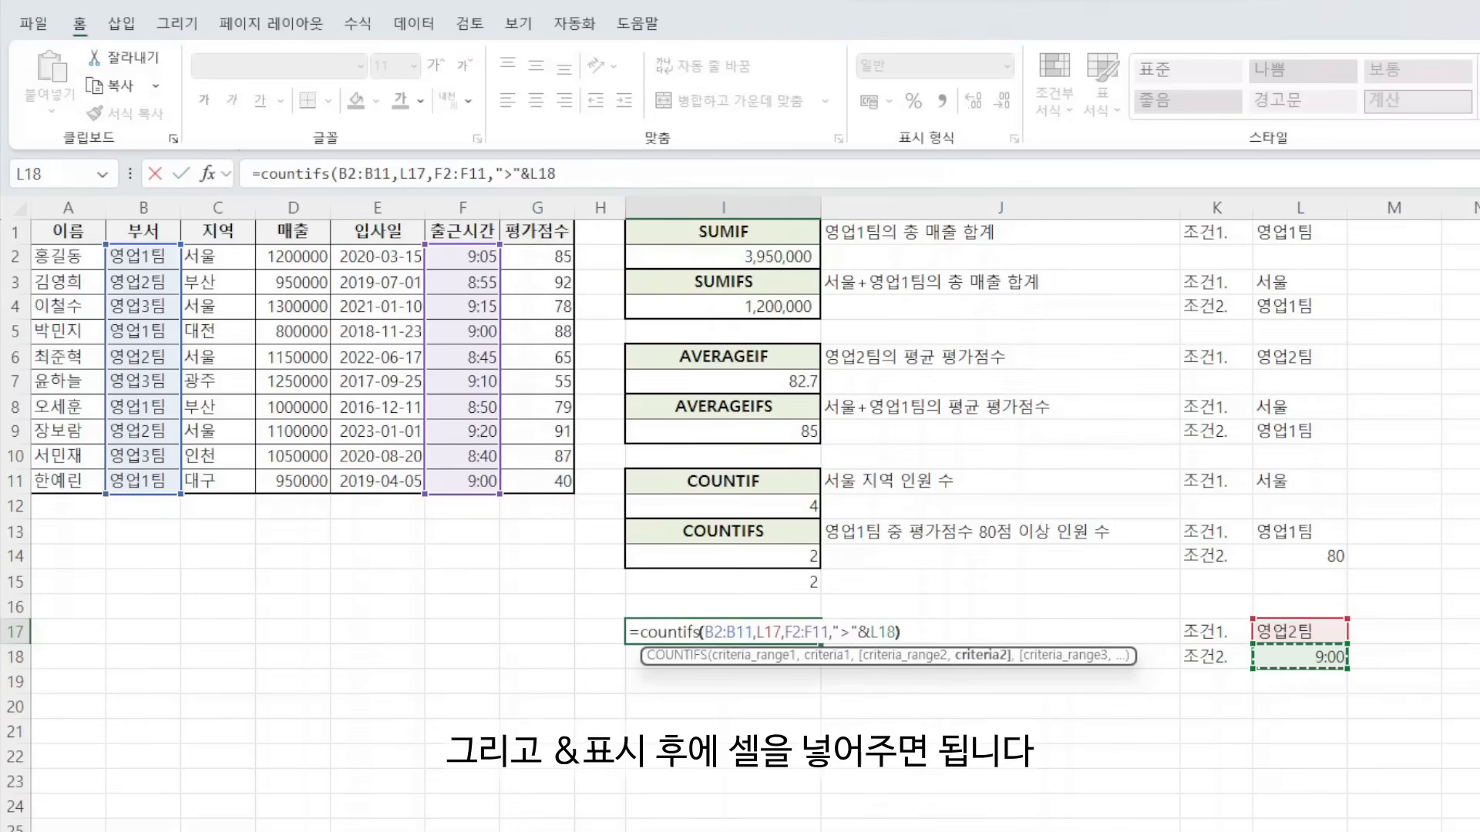
key(ctrl+Return)
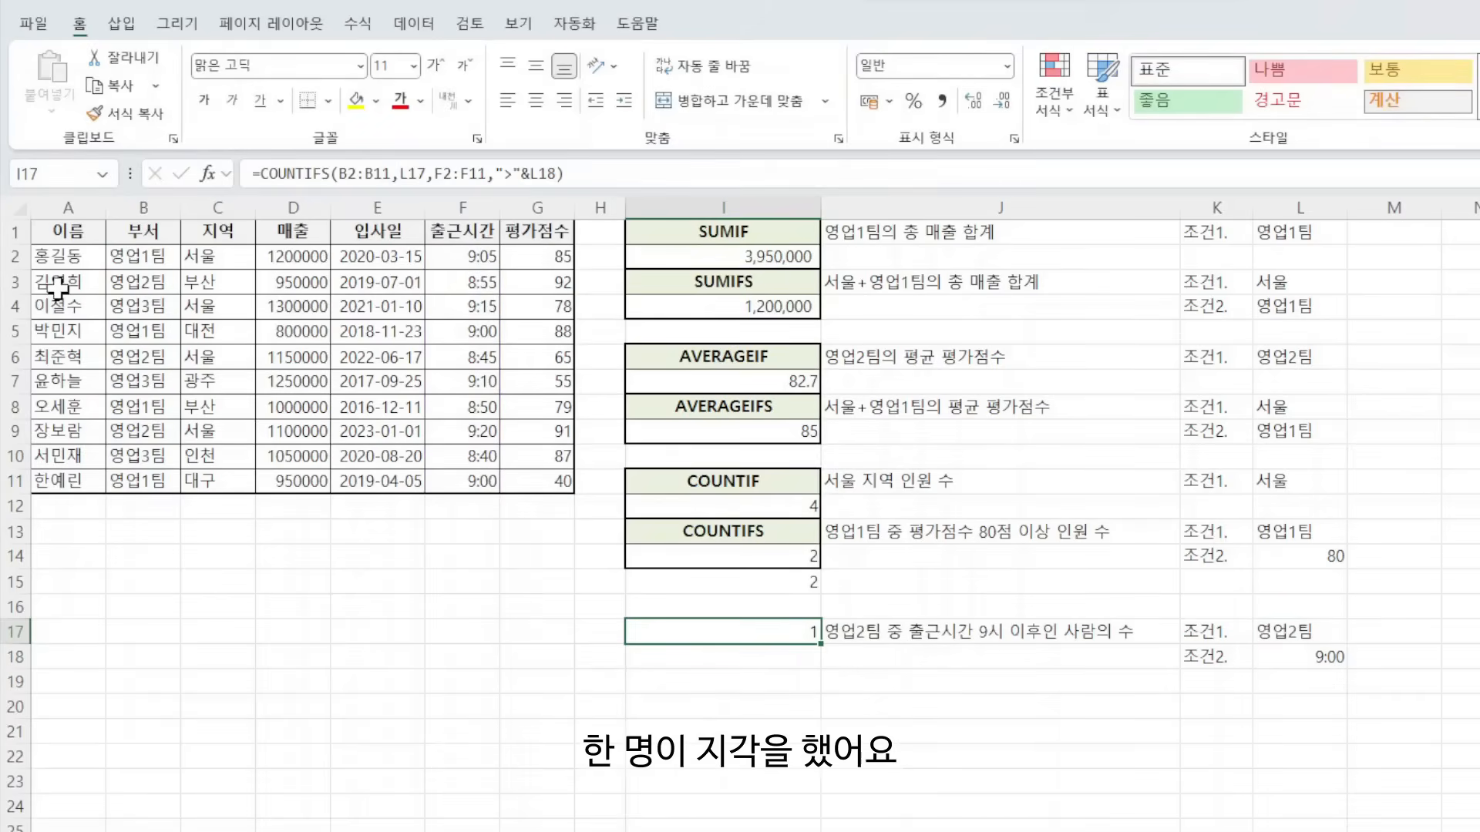
drag(54, 431, 543, 431)
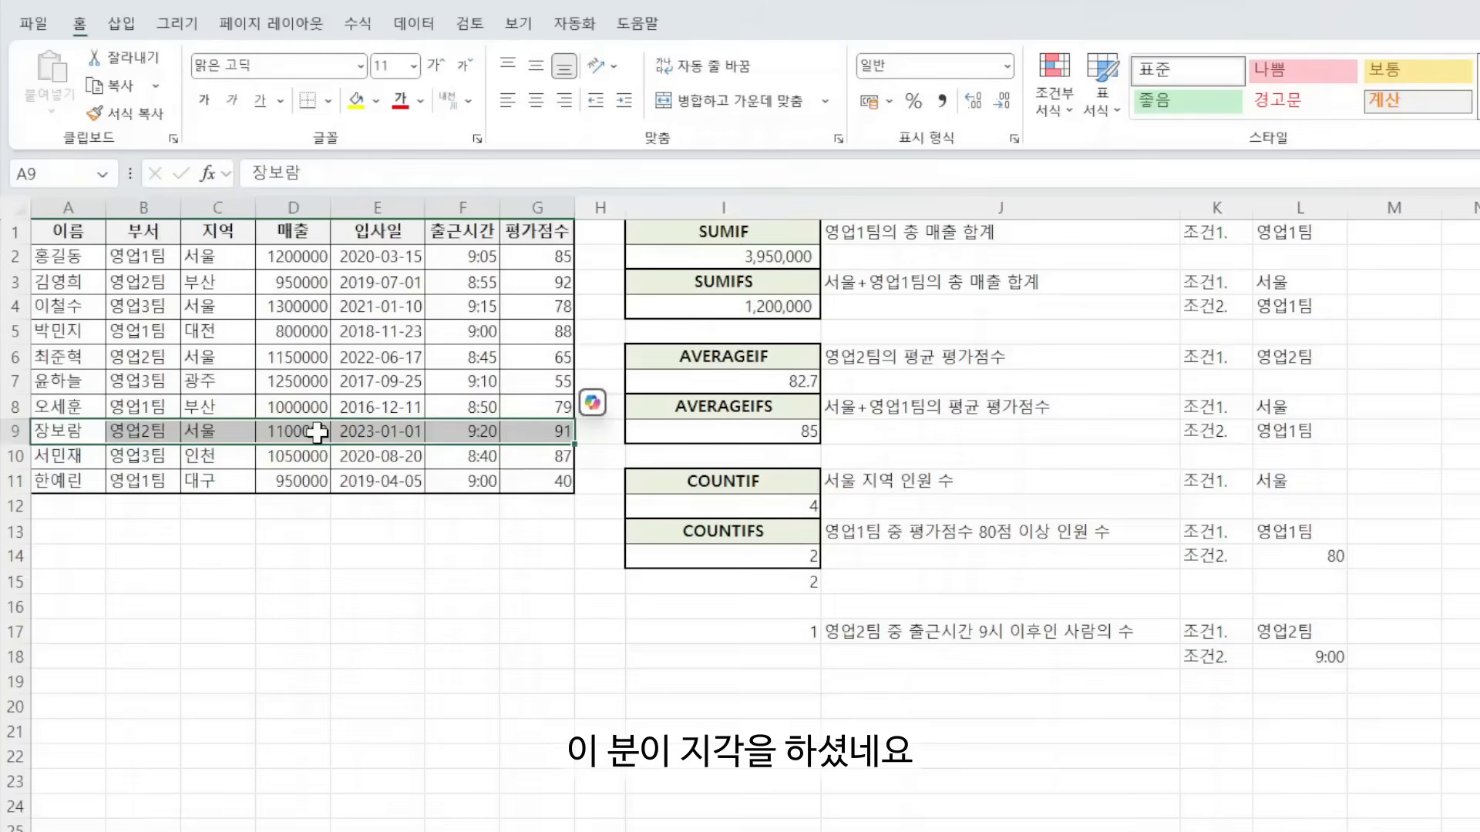
click(809, 634)
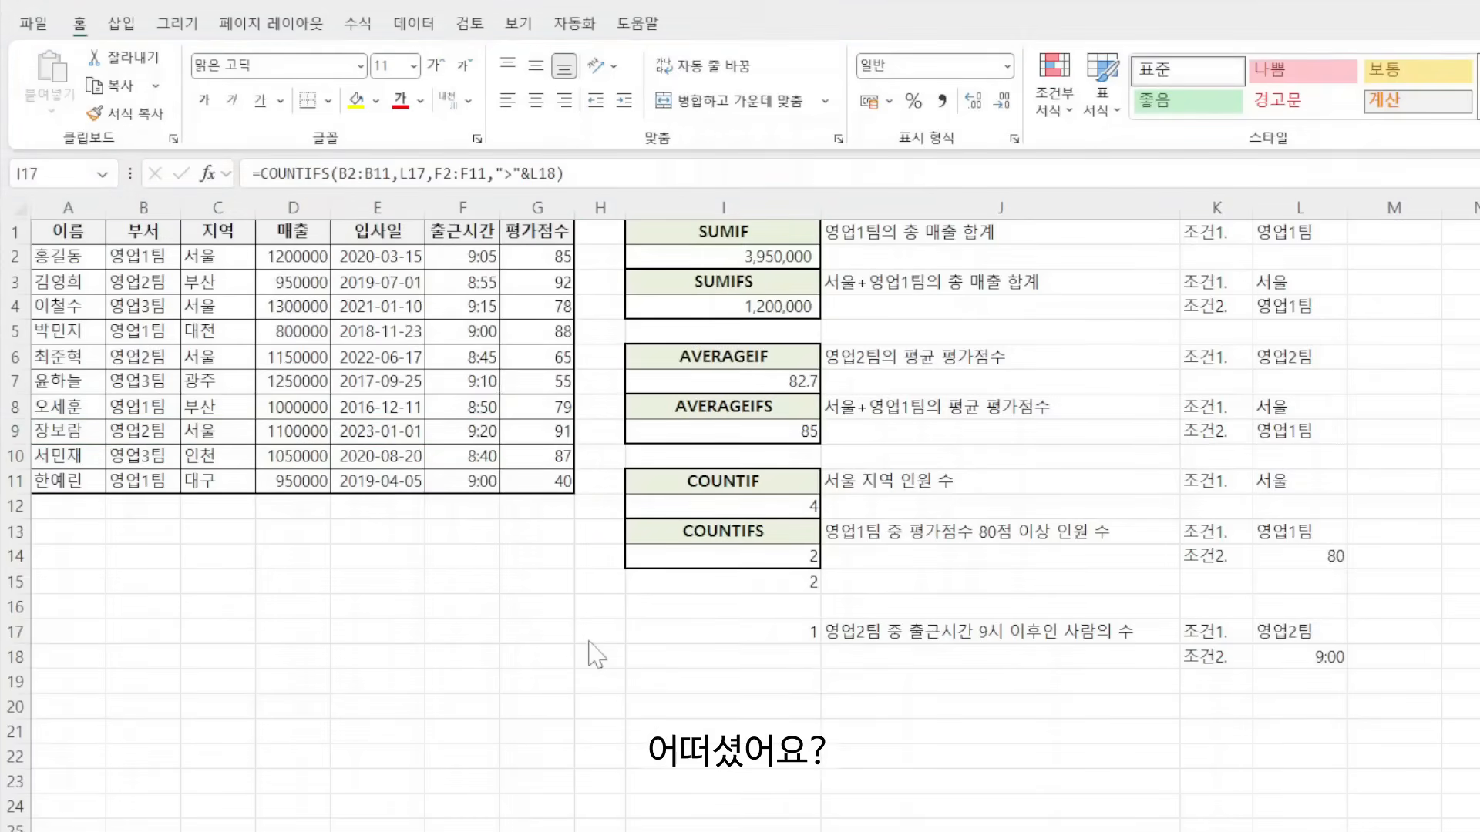